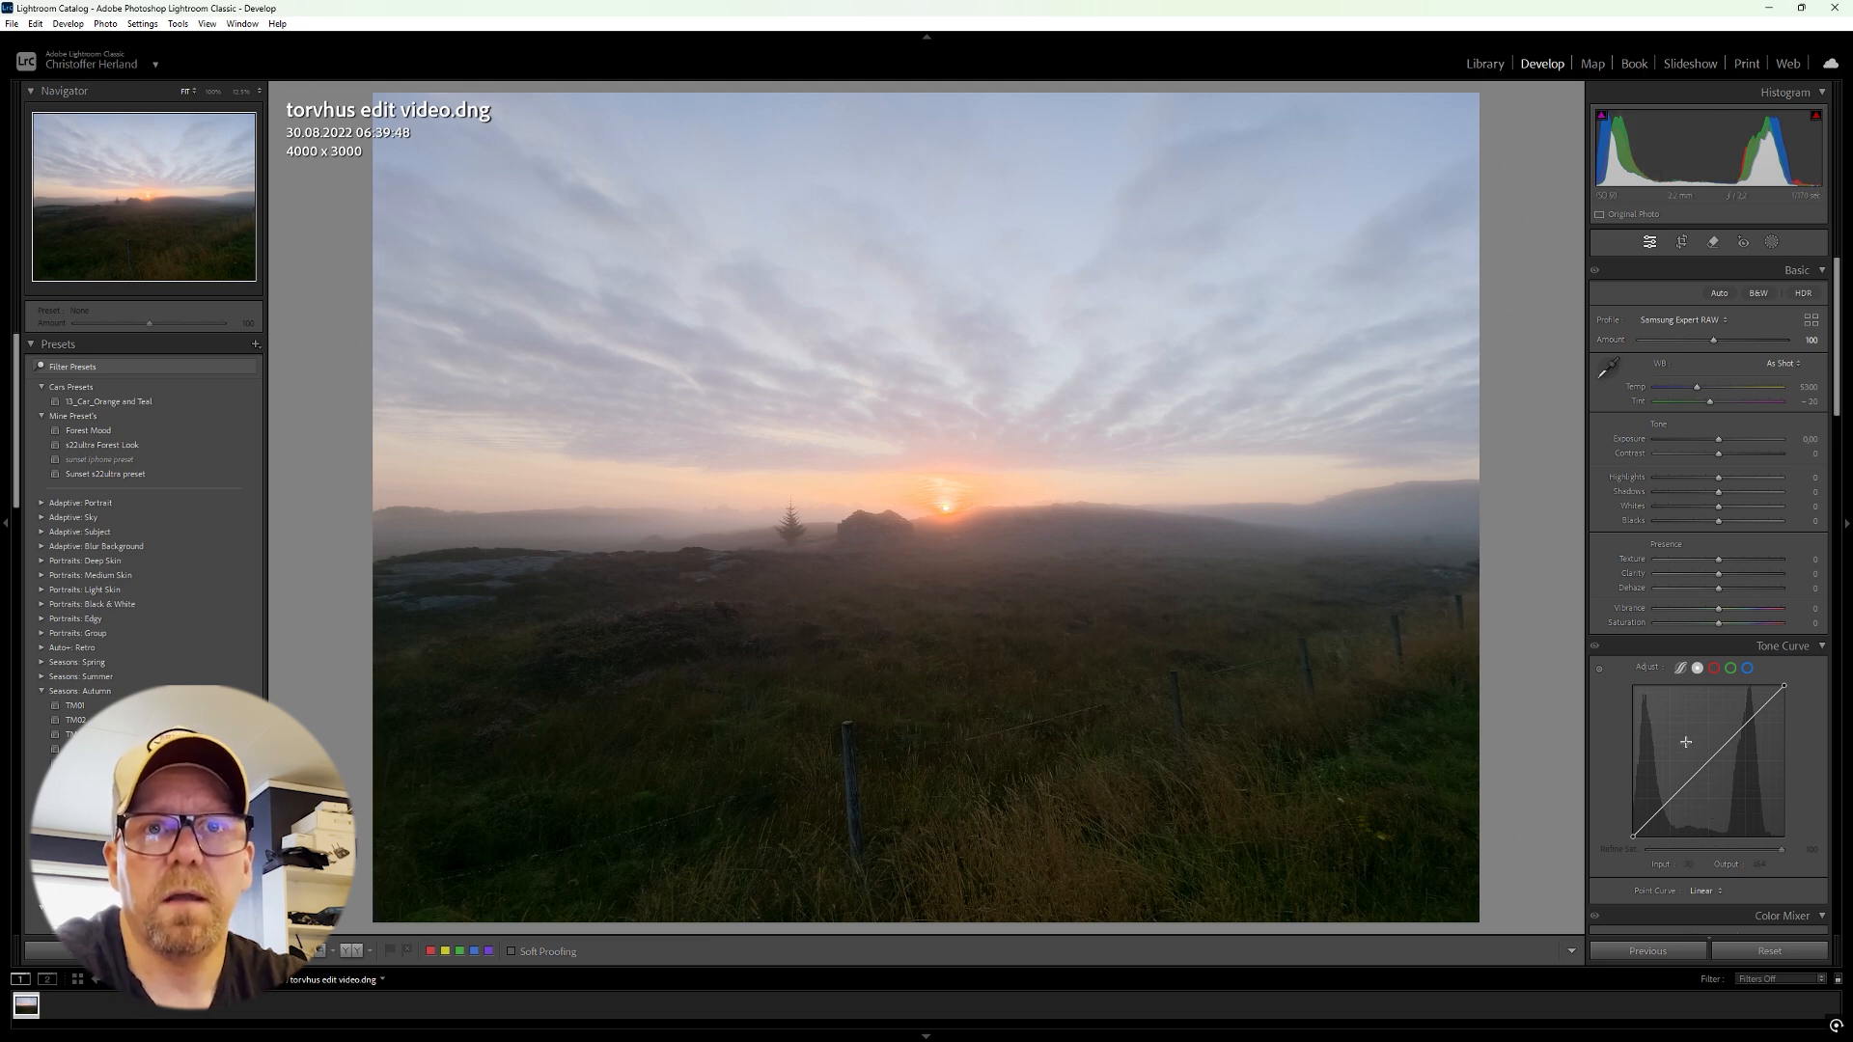
Step: Change the photo's colour profile to Adobe Color
scroll(1684, 709, down, 5)
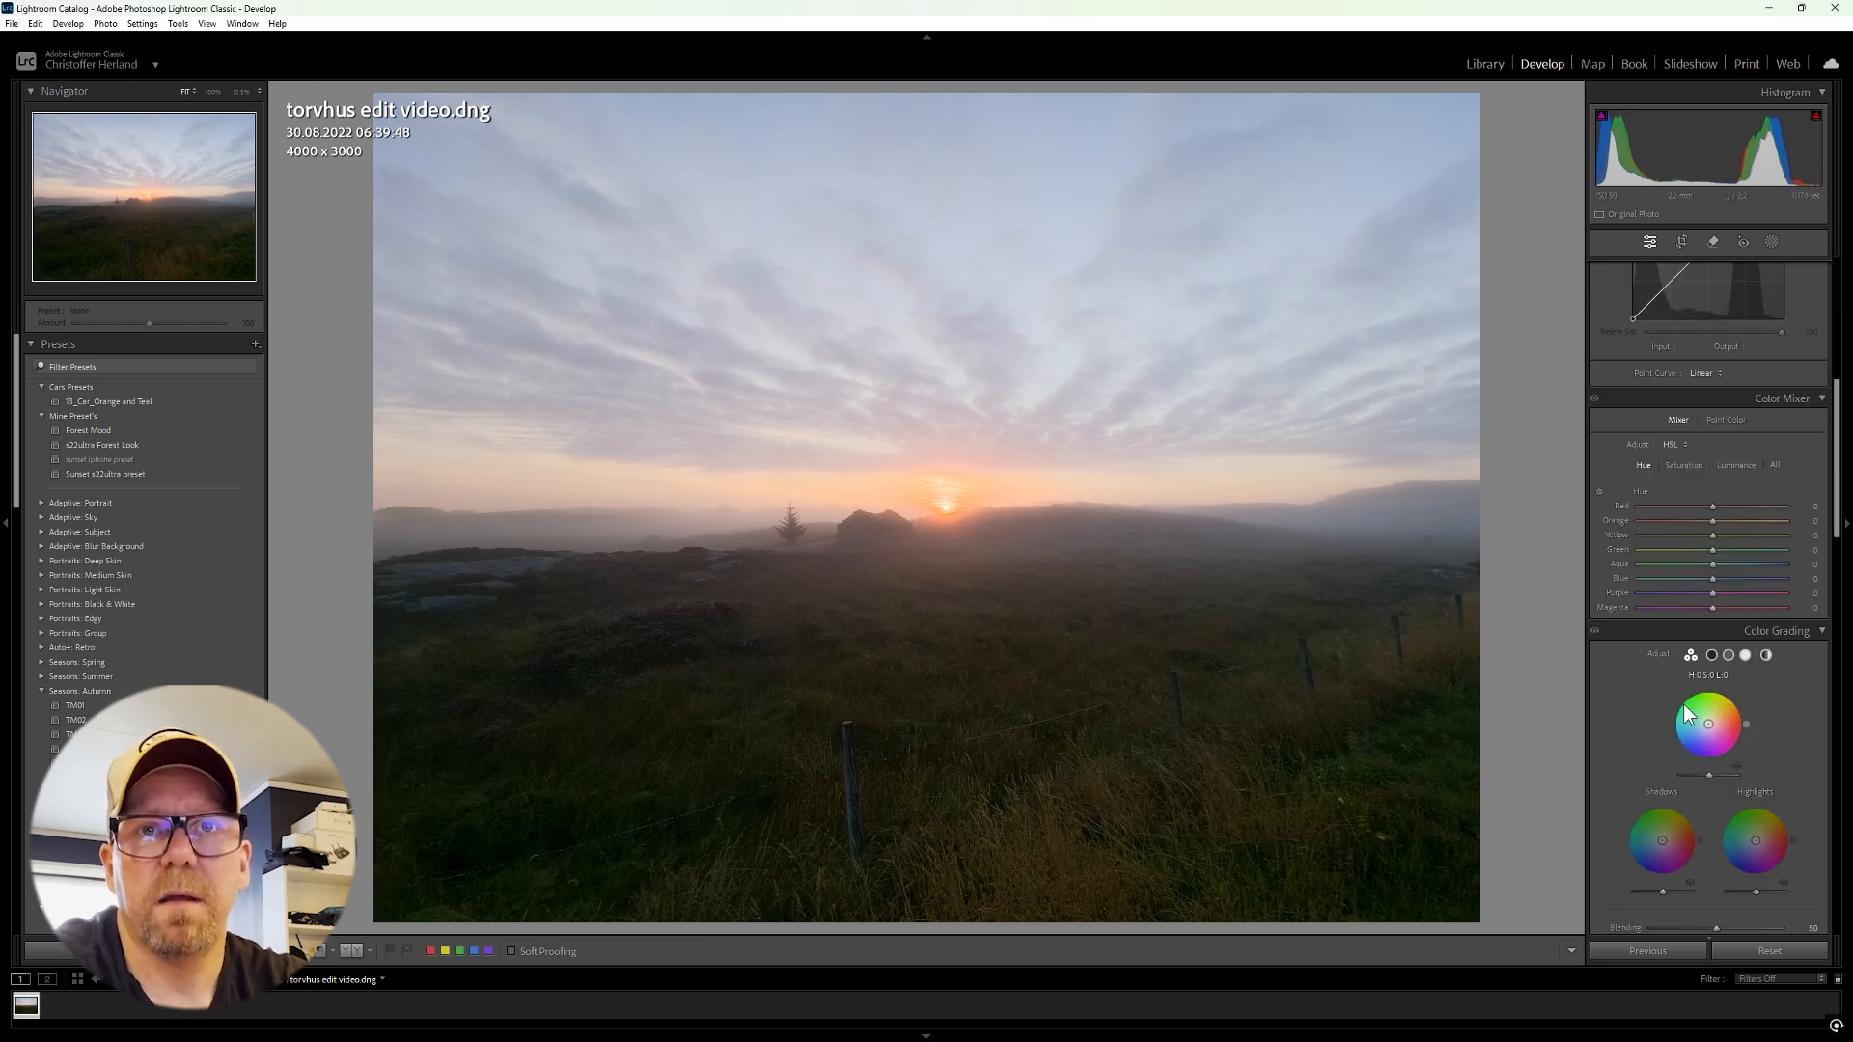
scroll(1687, 712, down, 3)
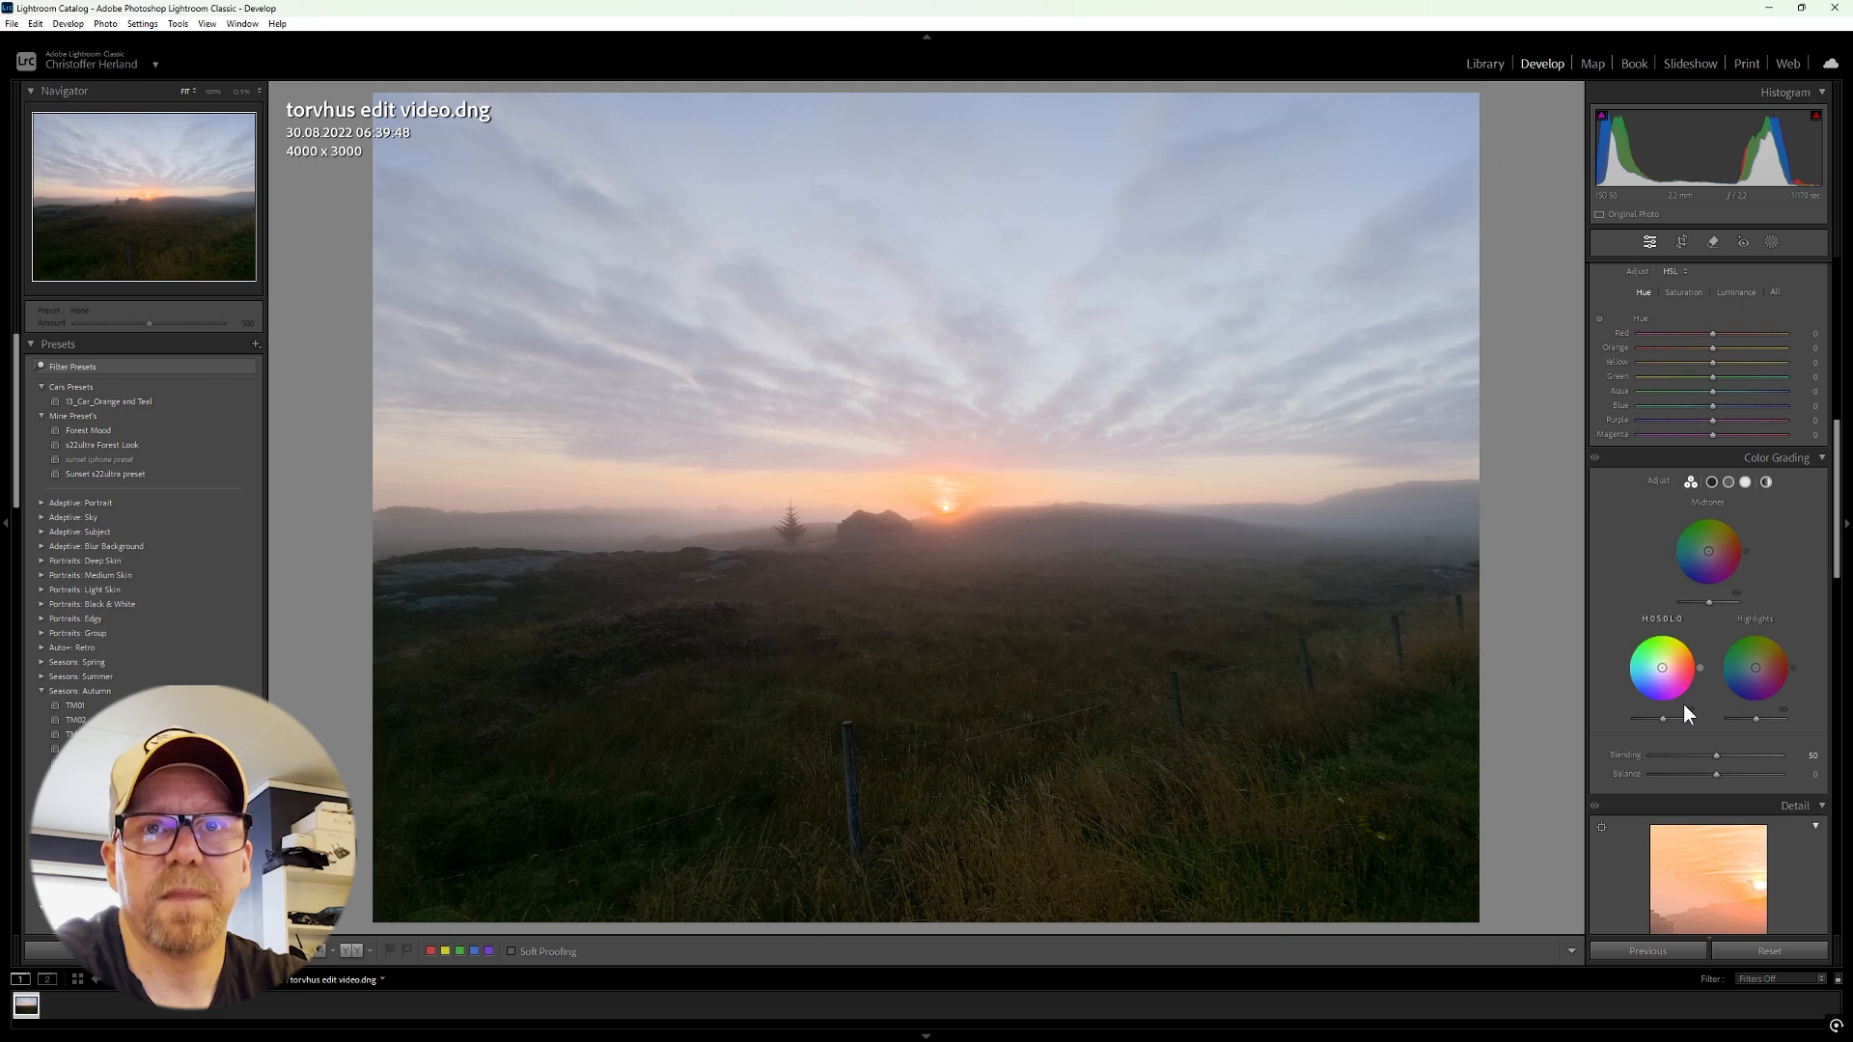
scroll(1686, 712, up, 10)
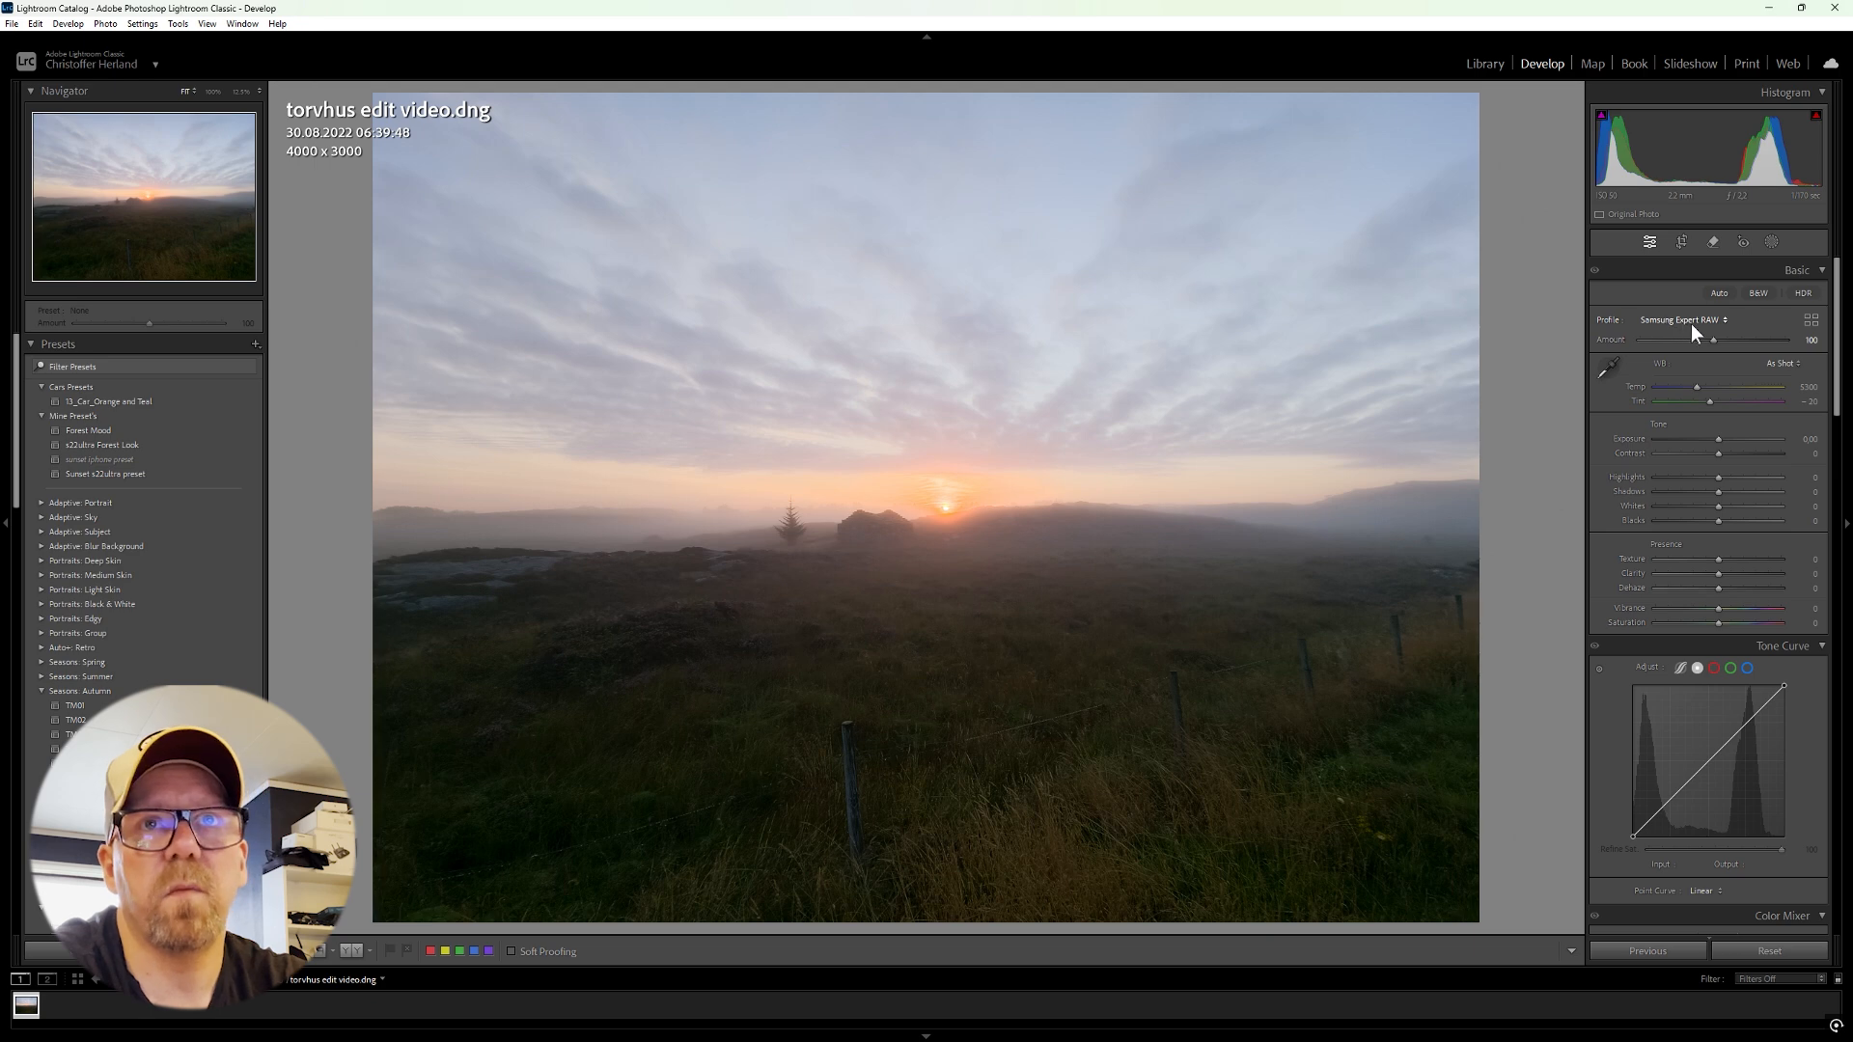
click(1719, 319)
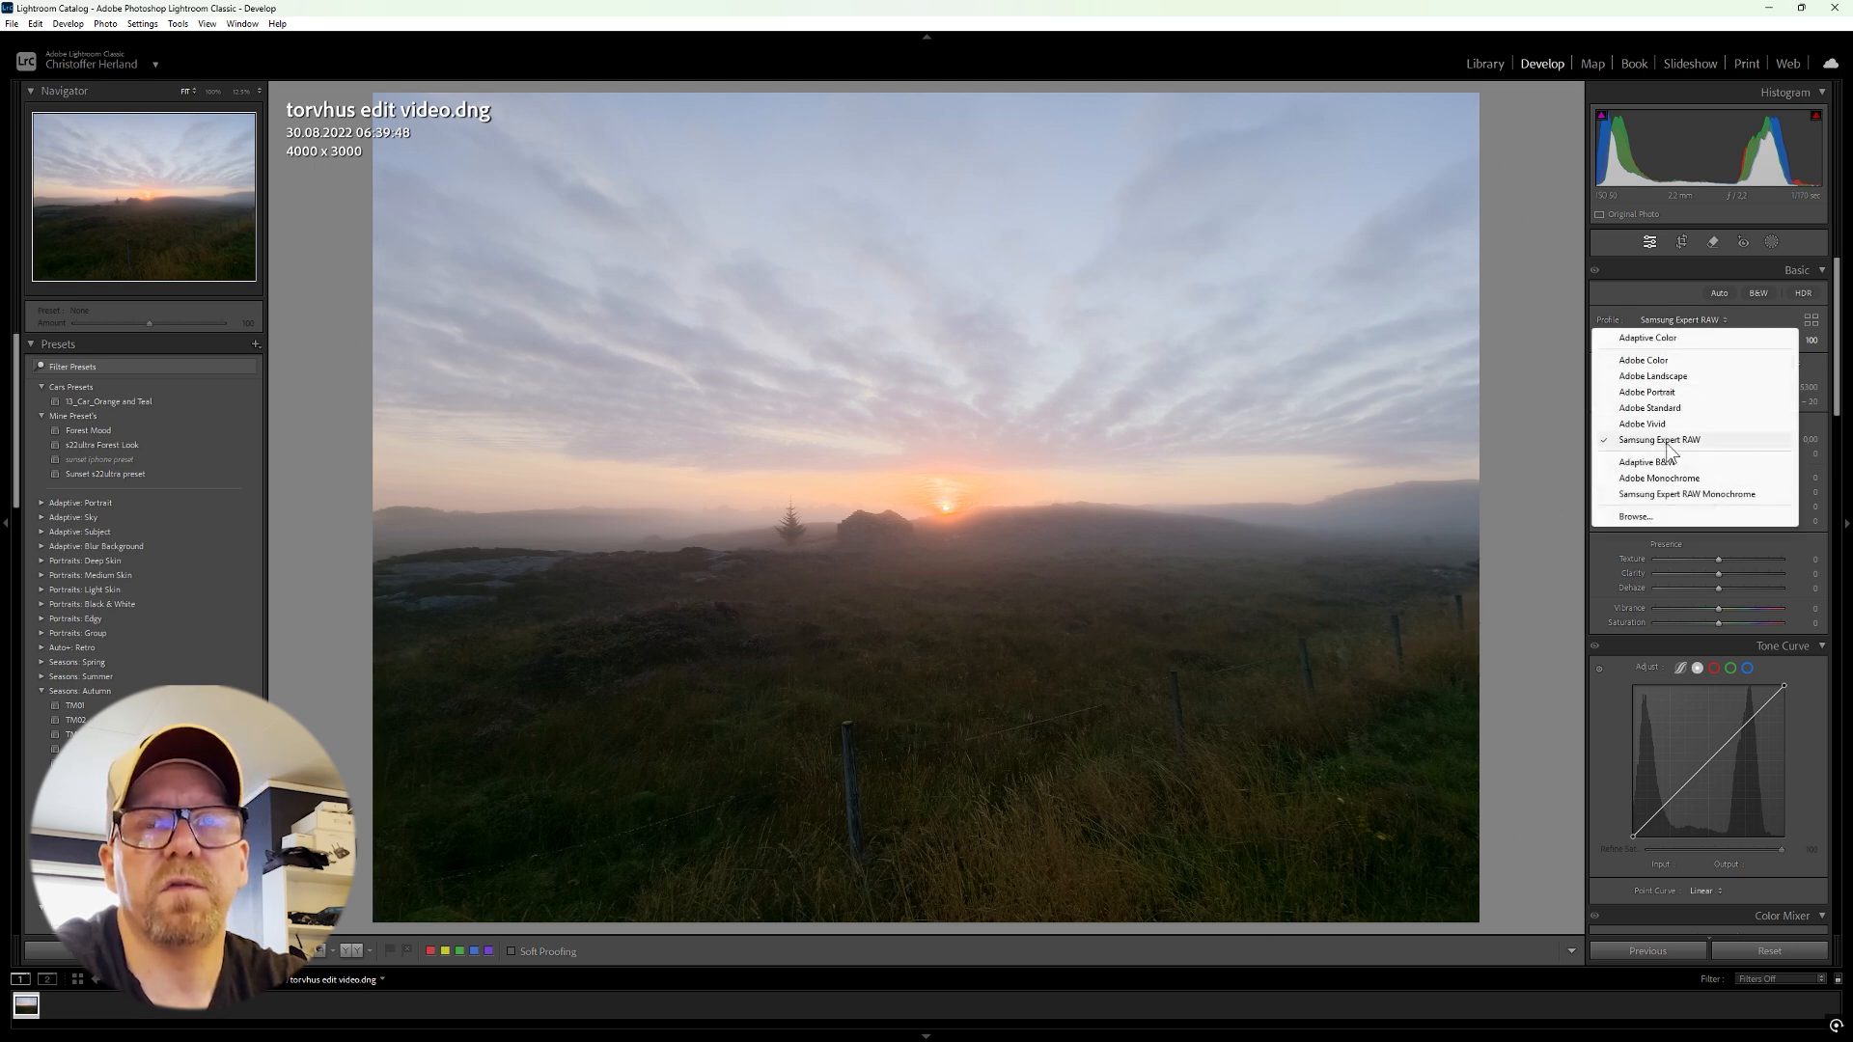
click(1656, 362)
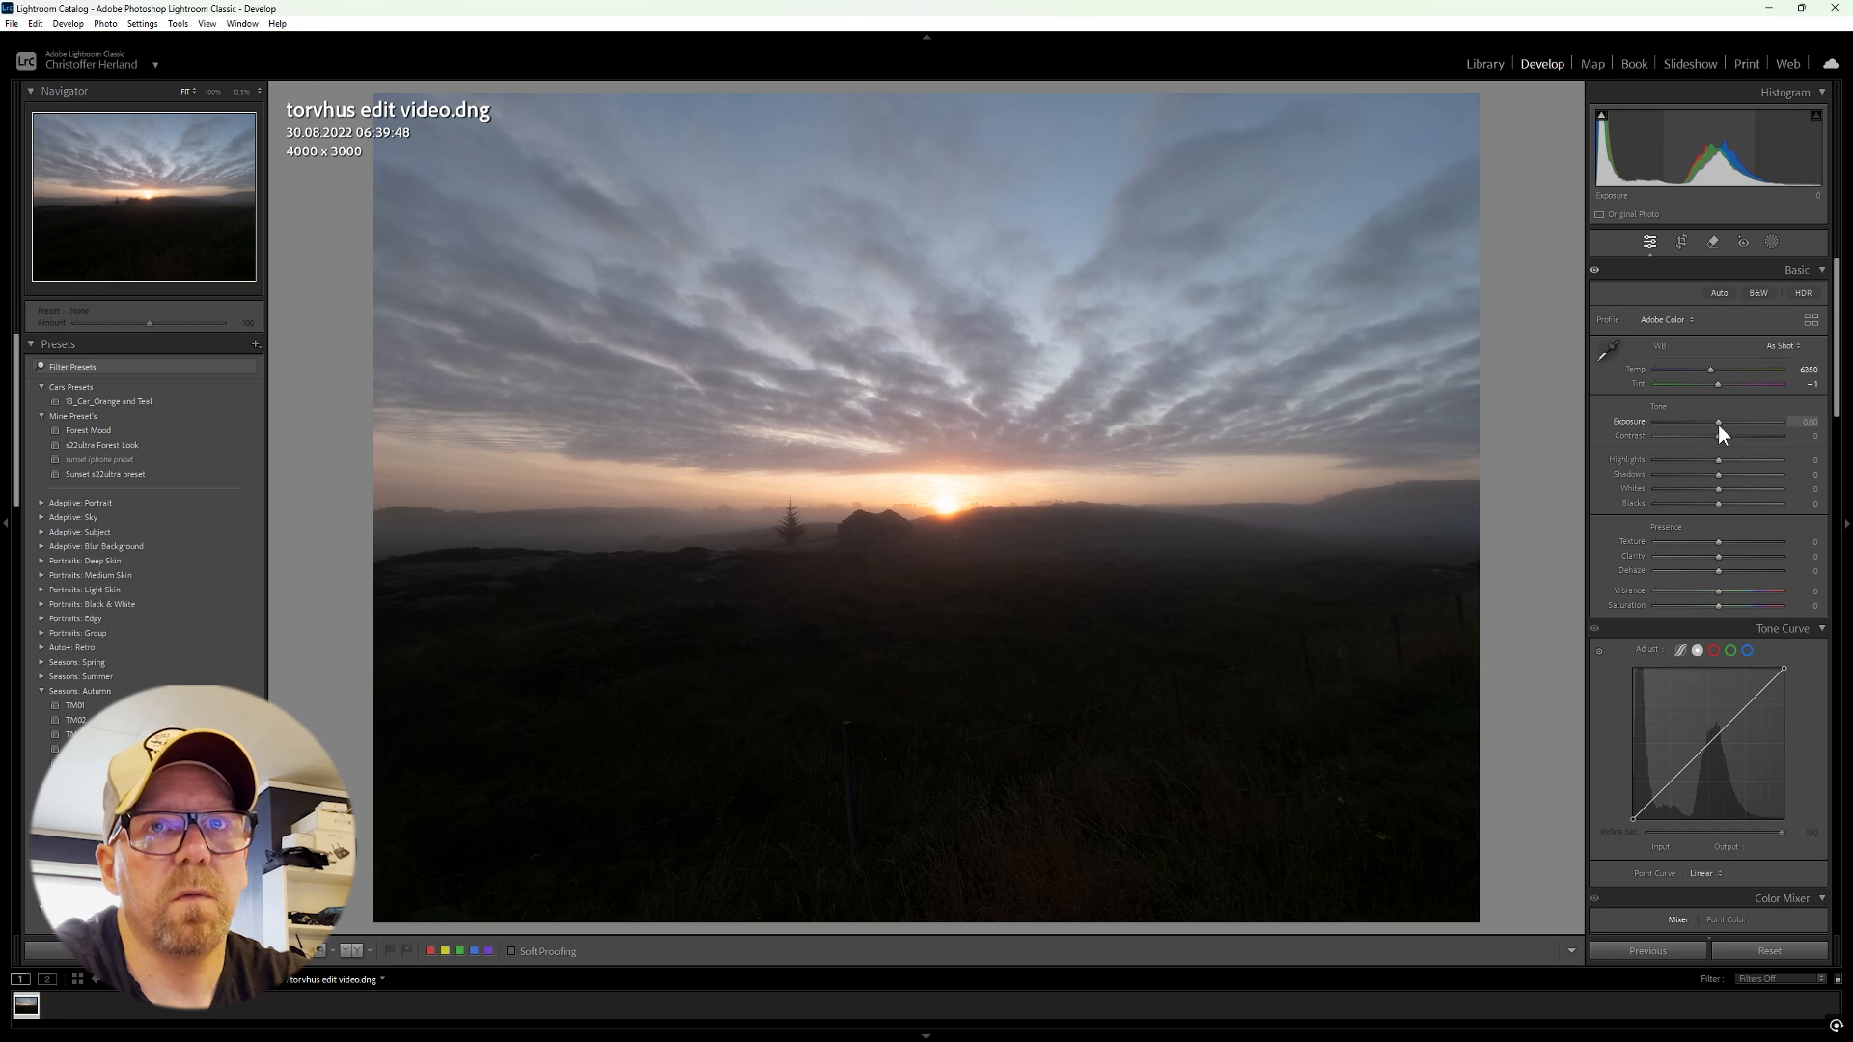
Step: Raise the photo's exposure to +0.46 and its shadows to +59
drag(1717, 424, 1739, 419)
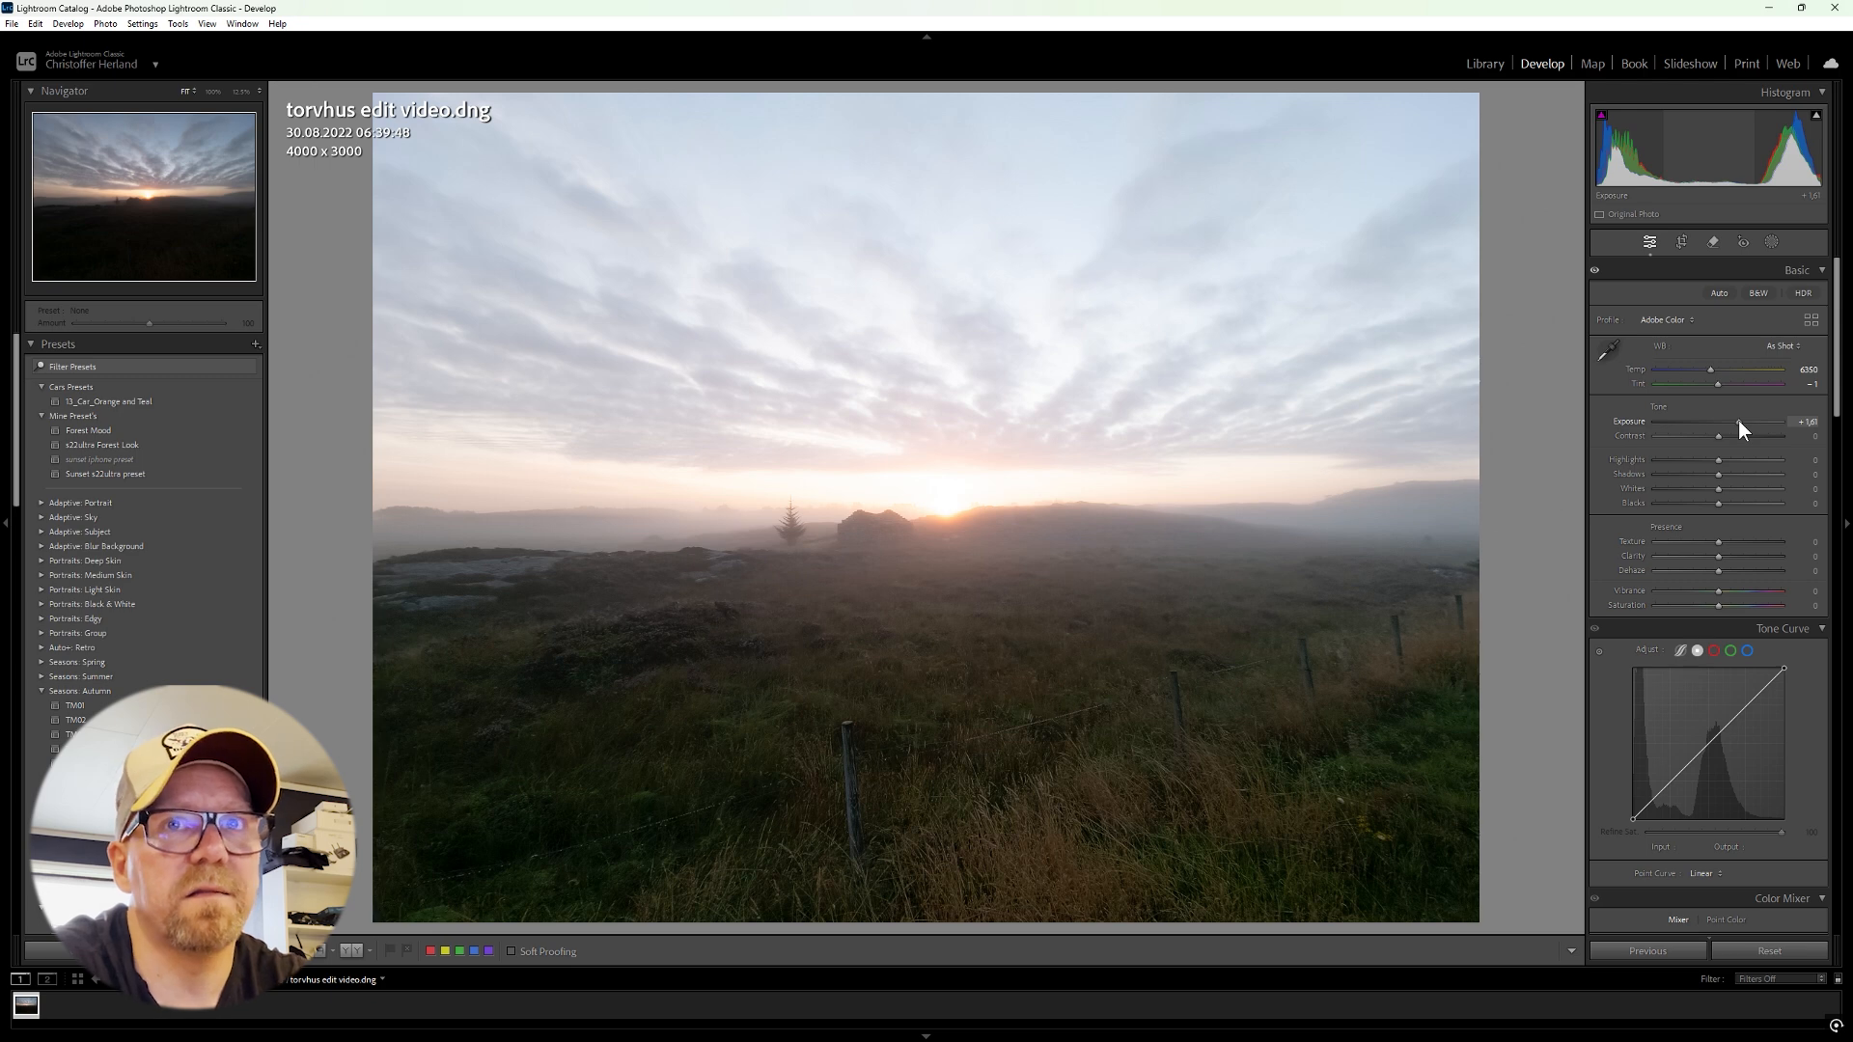
drag(1739, 420, 1724, 421)
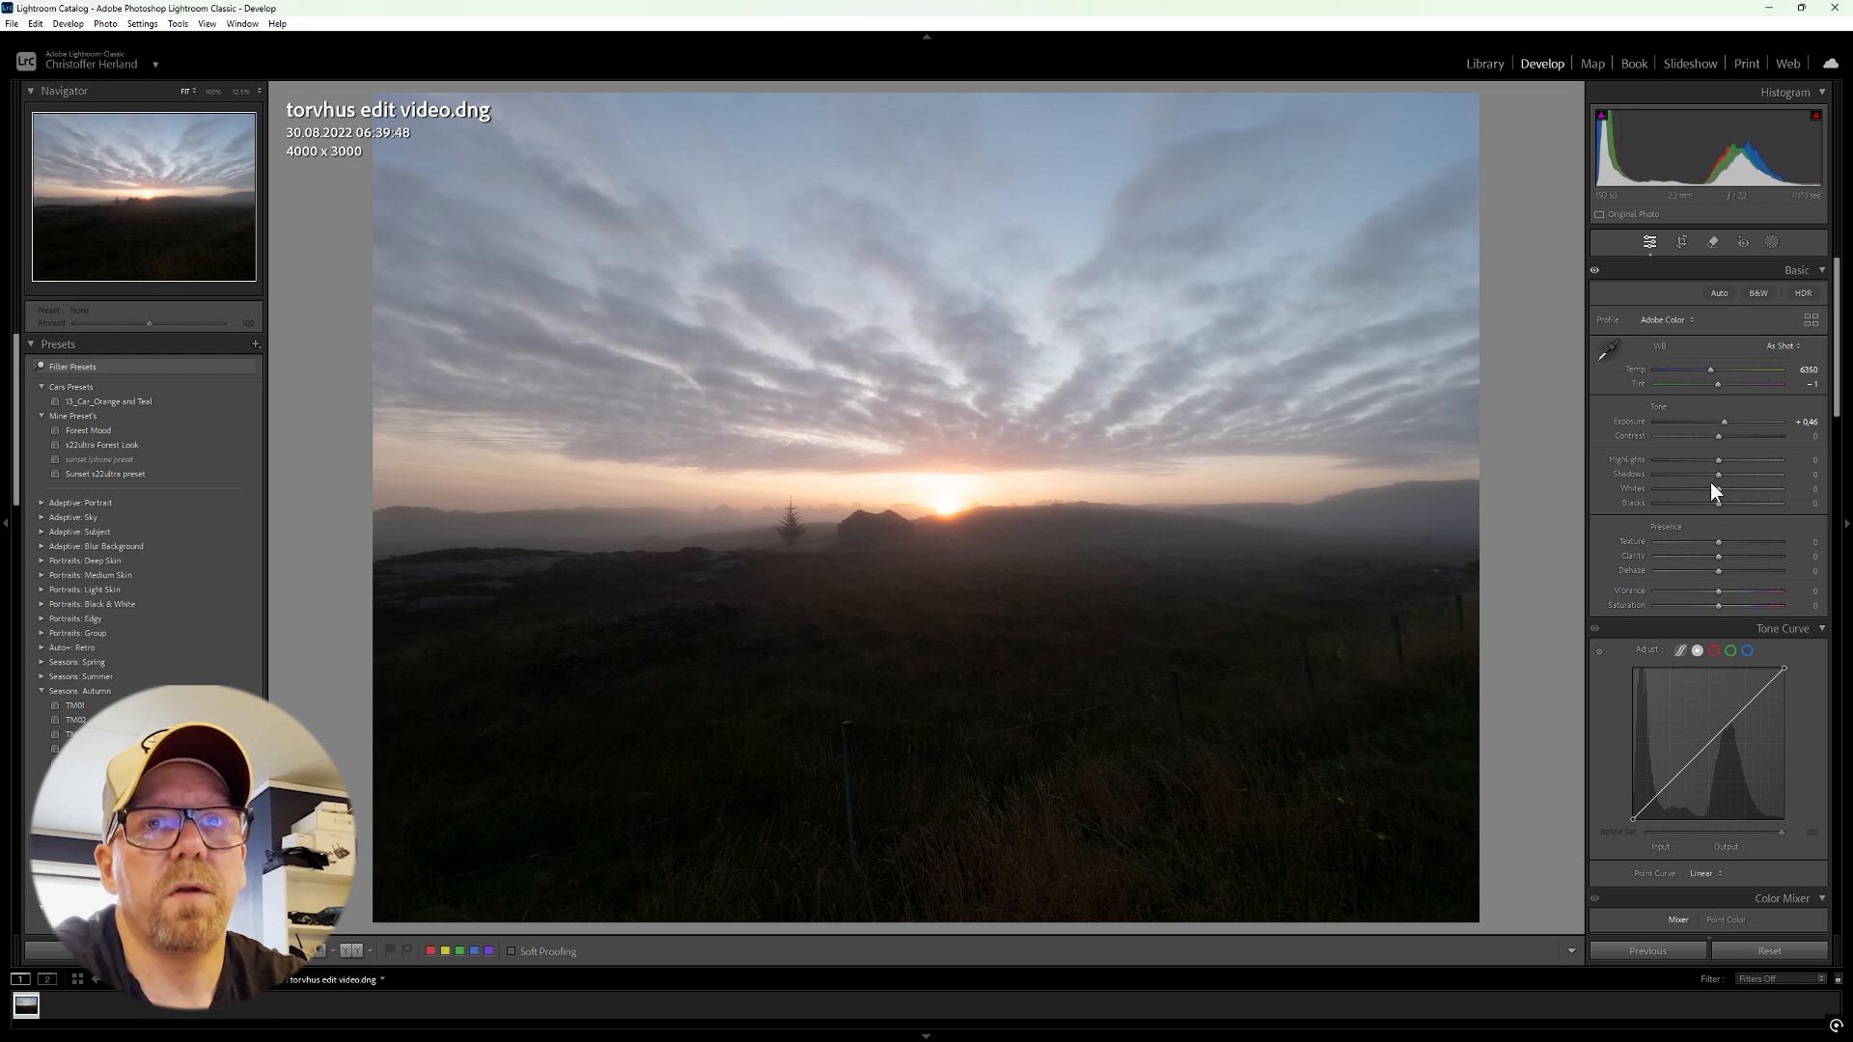
drag(1725, 475, 1747, 478)
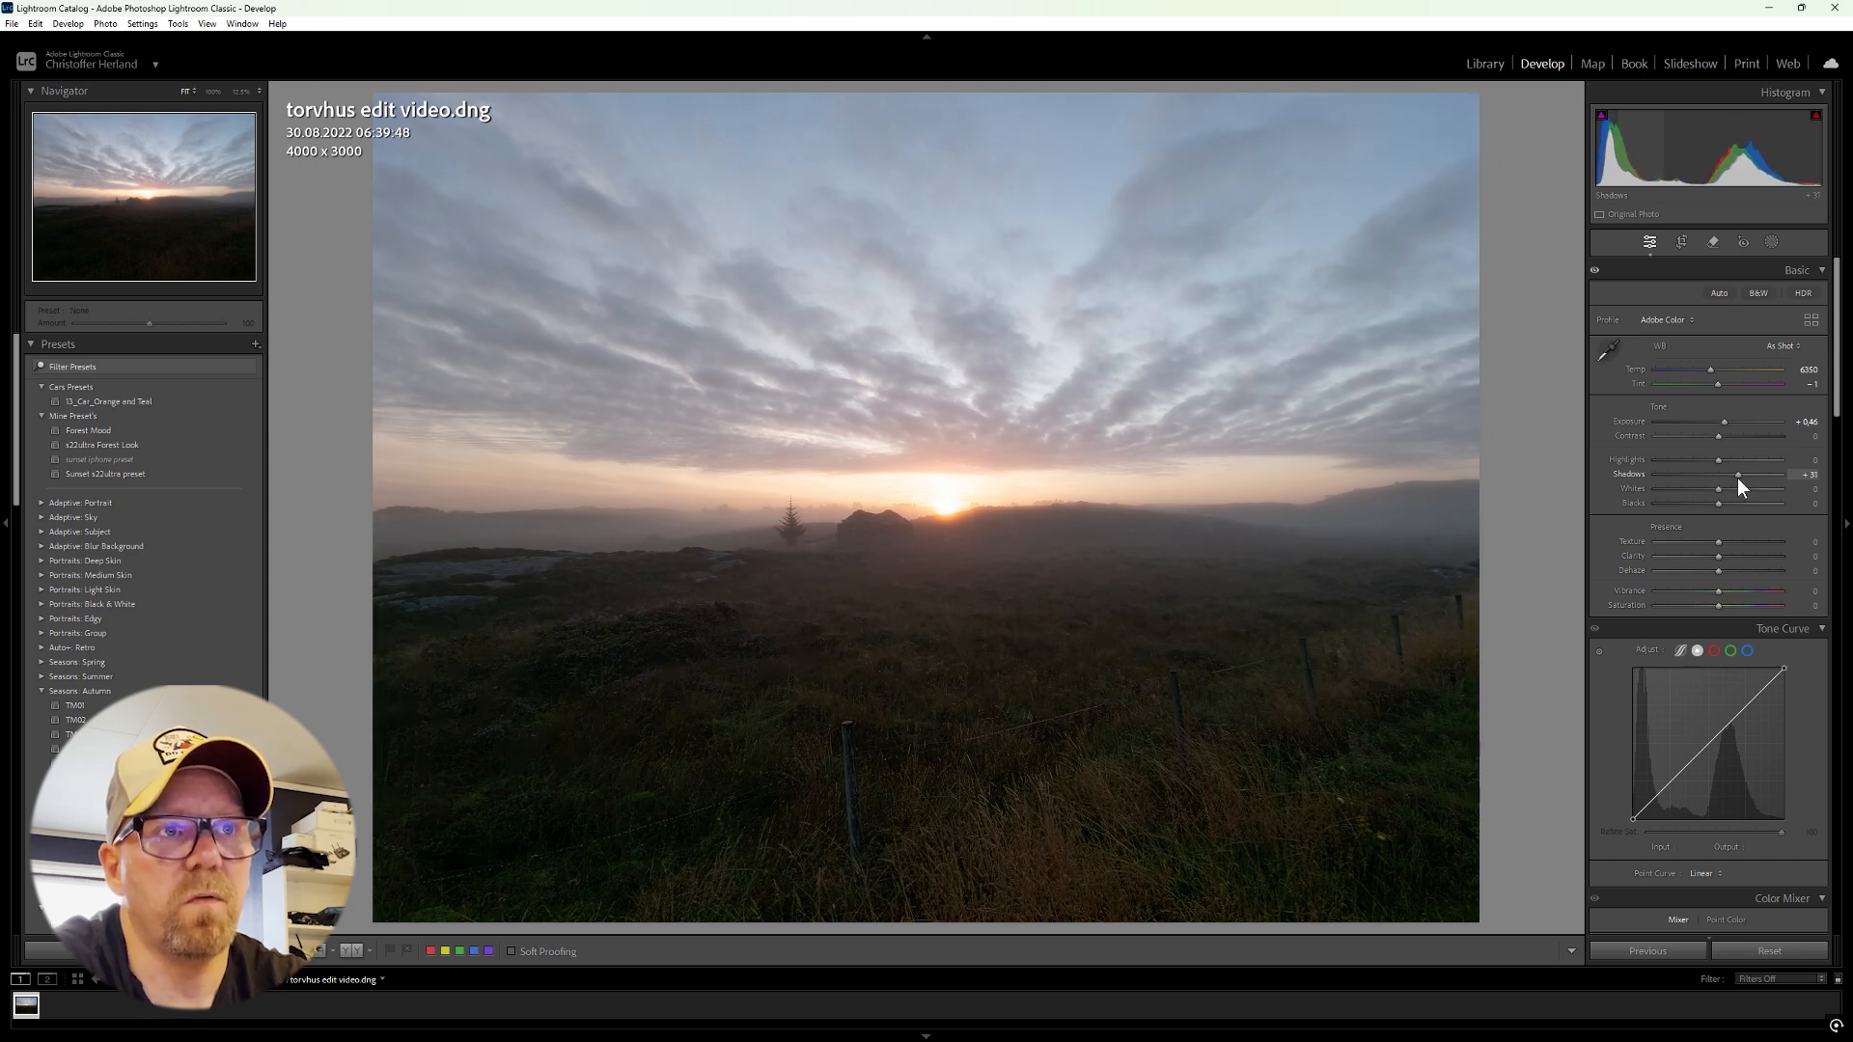
mouse_move(1737, 477)
mouse_down()
mouse_move(1776, 478)
mouse_move(1741, 479)
mouse_up()
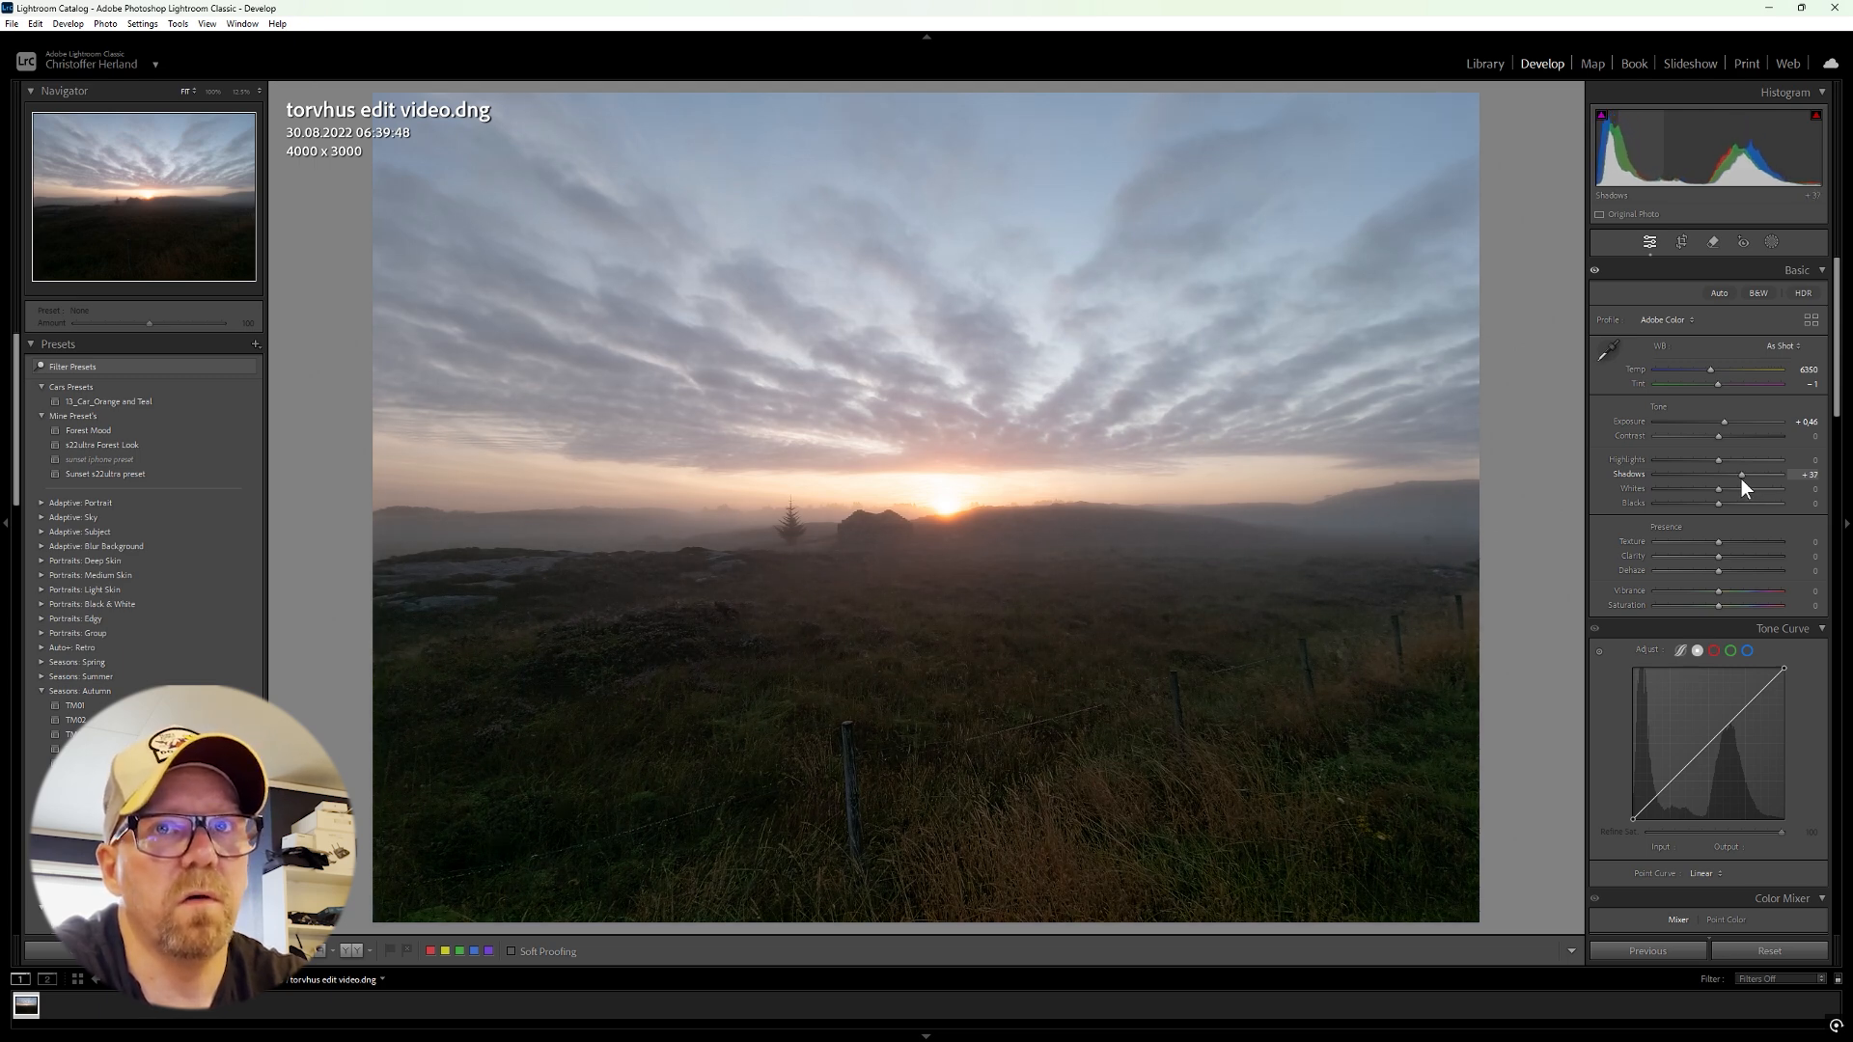
drag(1741, 479, 1754, 477)
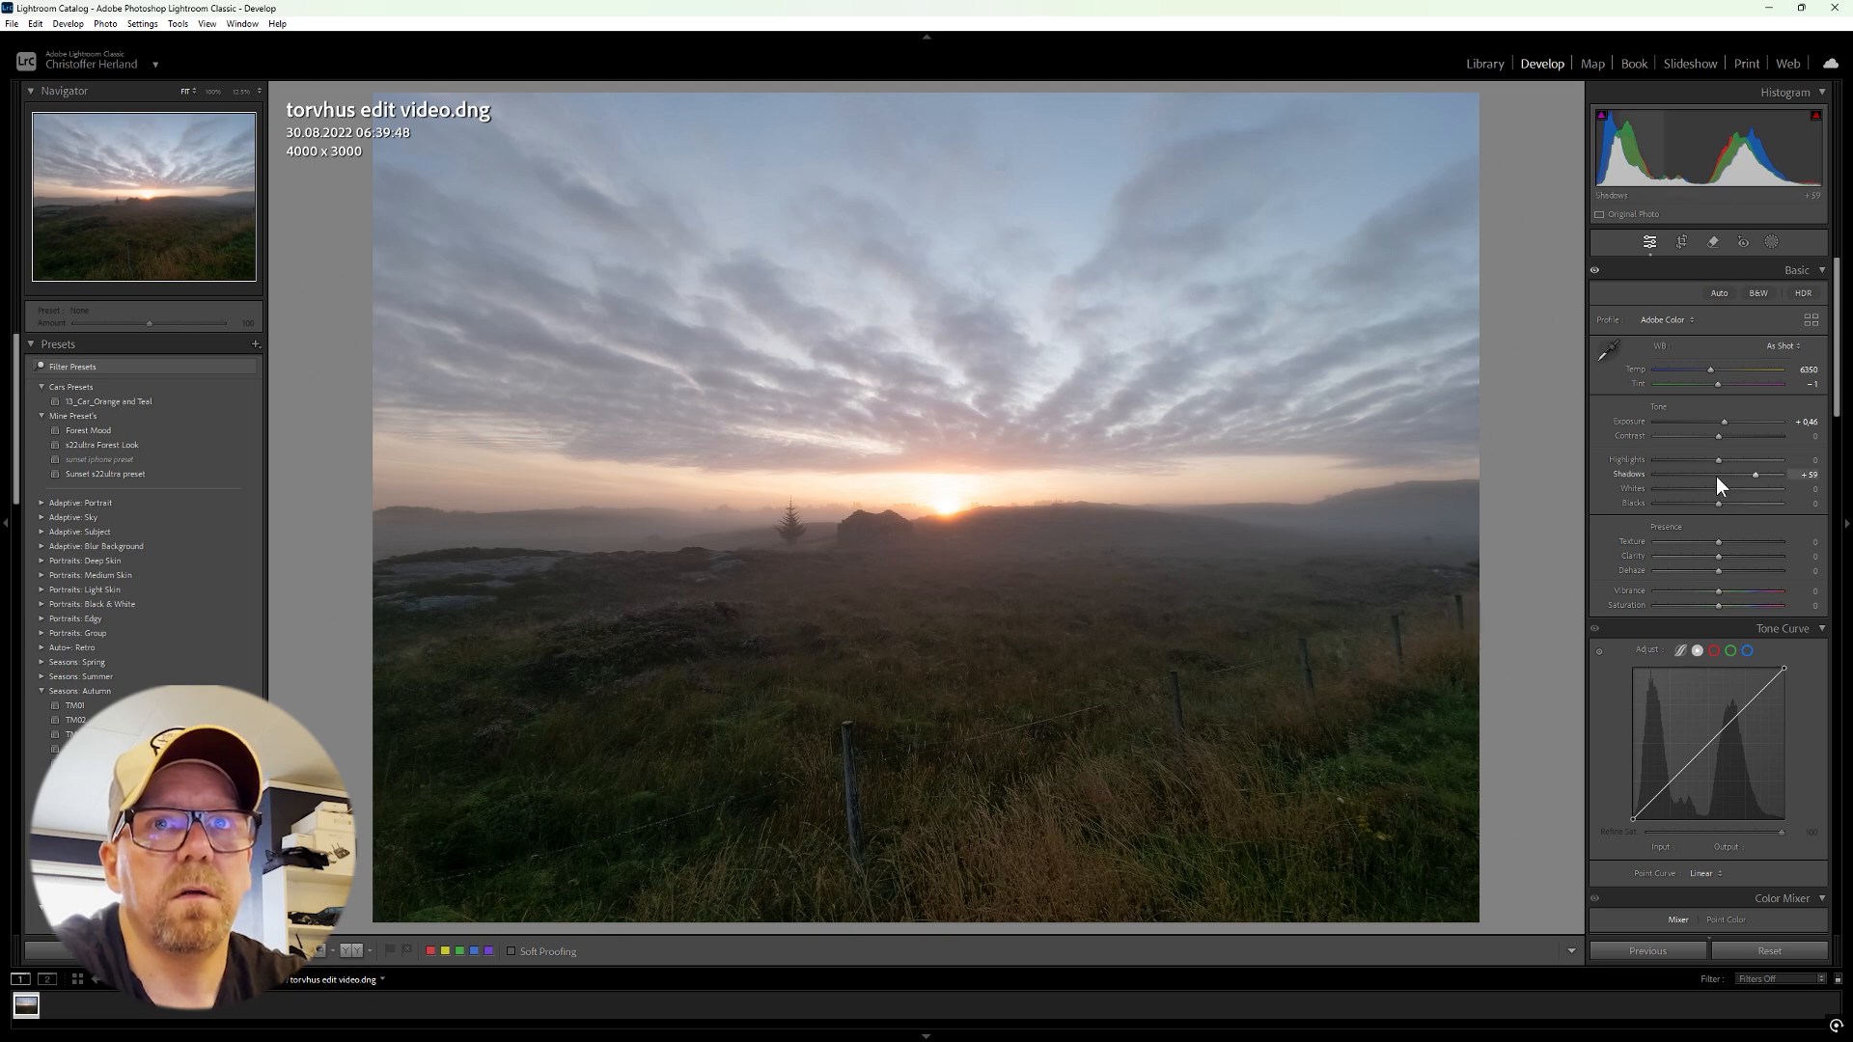
Step: Lower the photo's highlights to -60 and its whites to -26
mouse_move(1718, 459)
mouse_down()
mouse_move(1741, 460)
mouse_move(1659, 467)
mouse_move(1699, 472)
mouse_up()
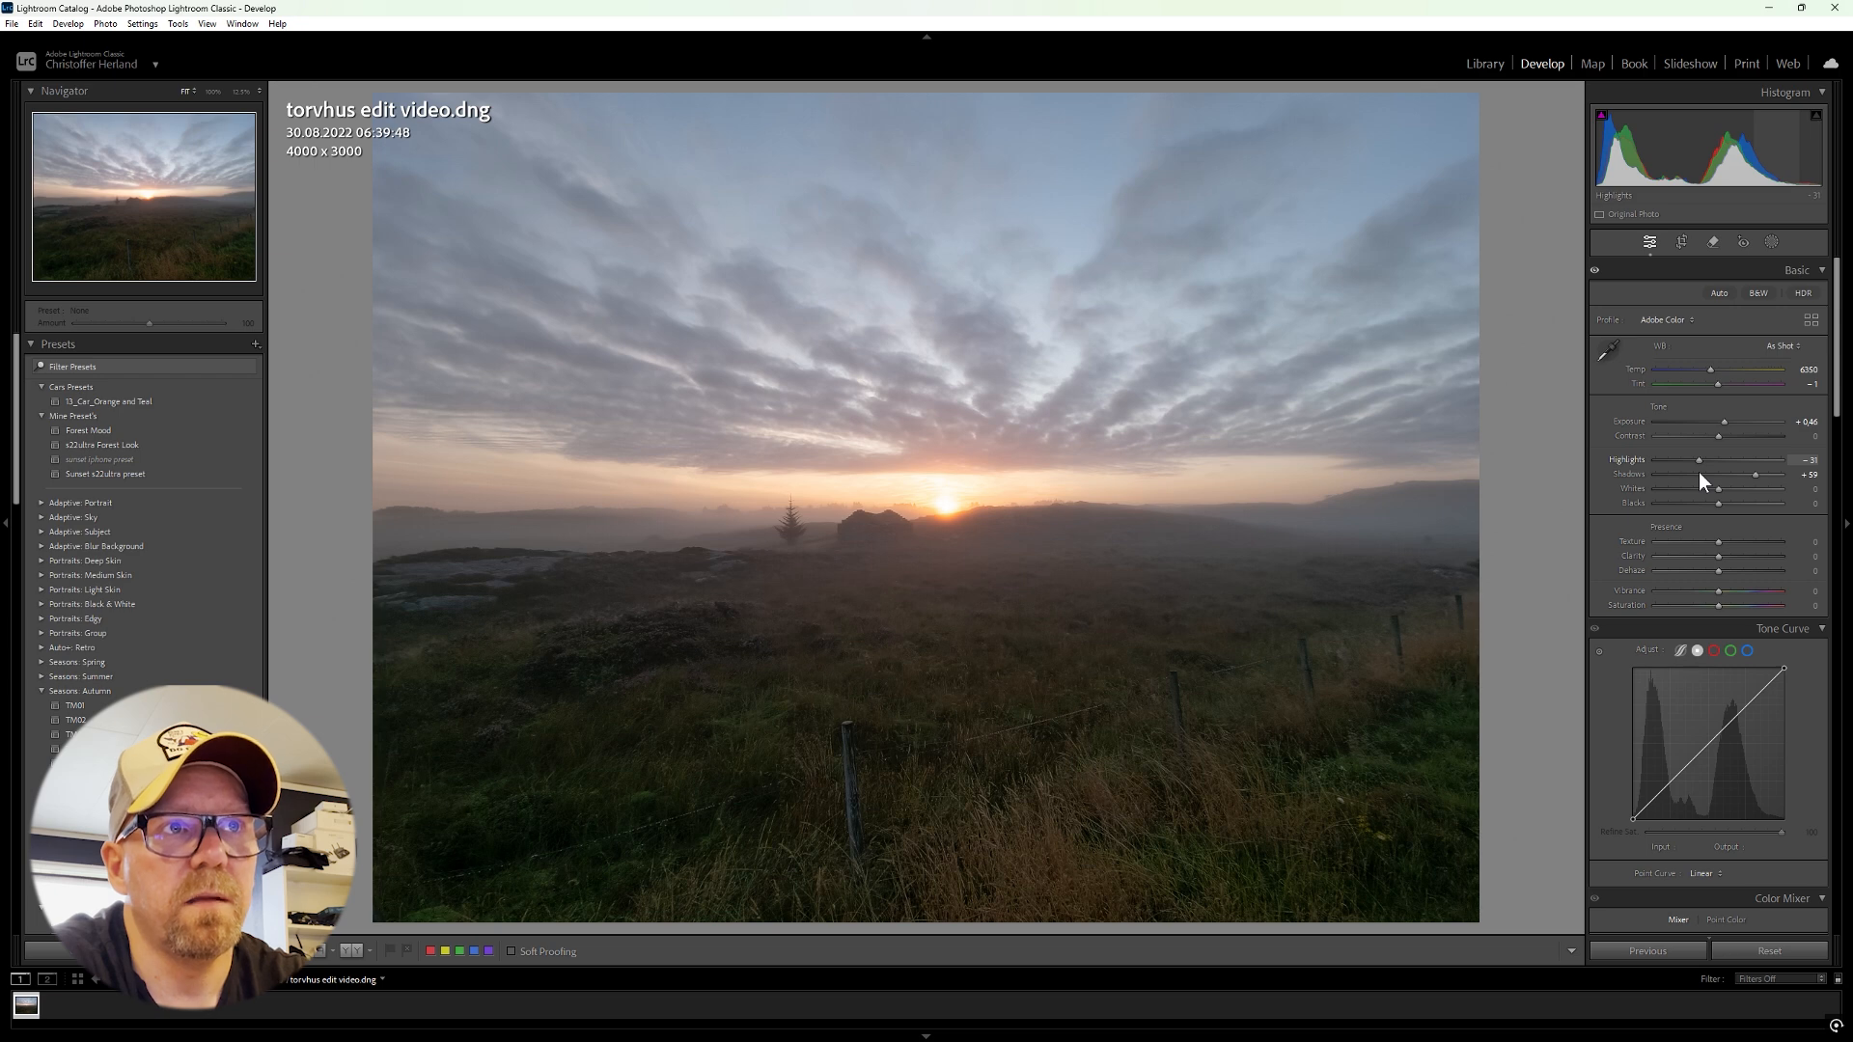
drag(1698, 473, 1680, 472)
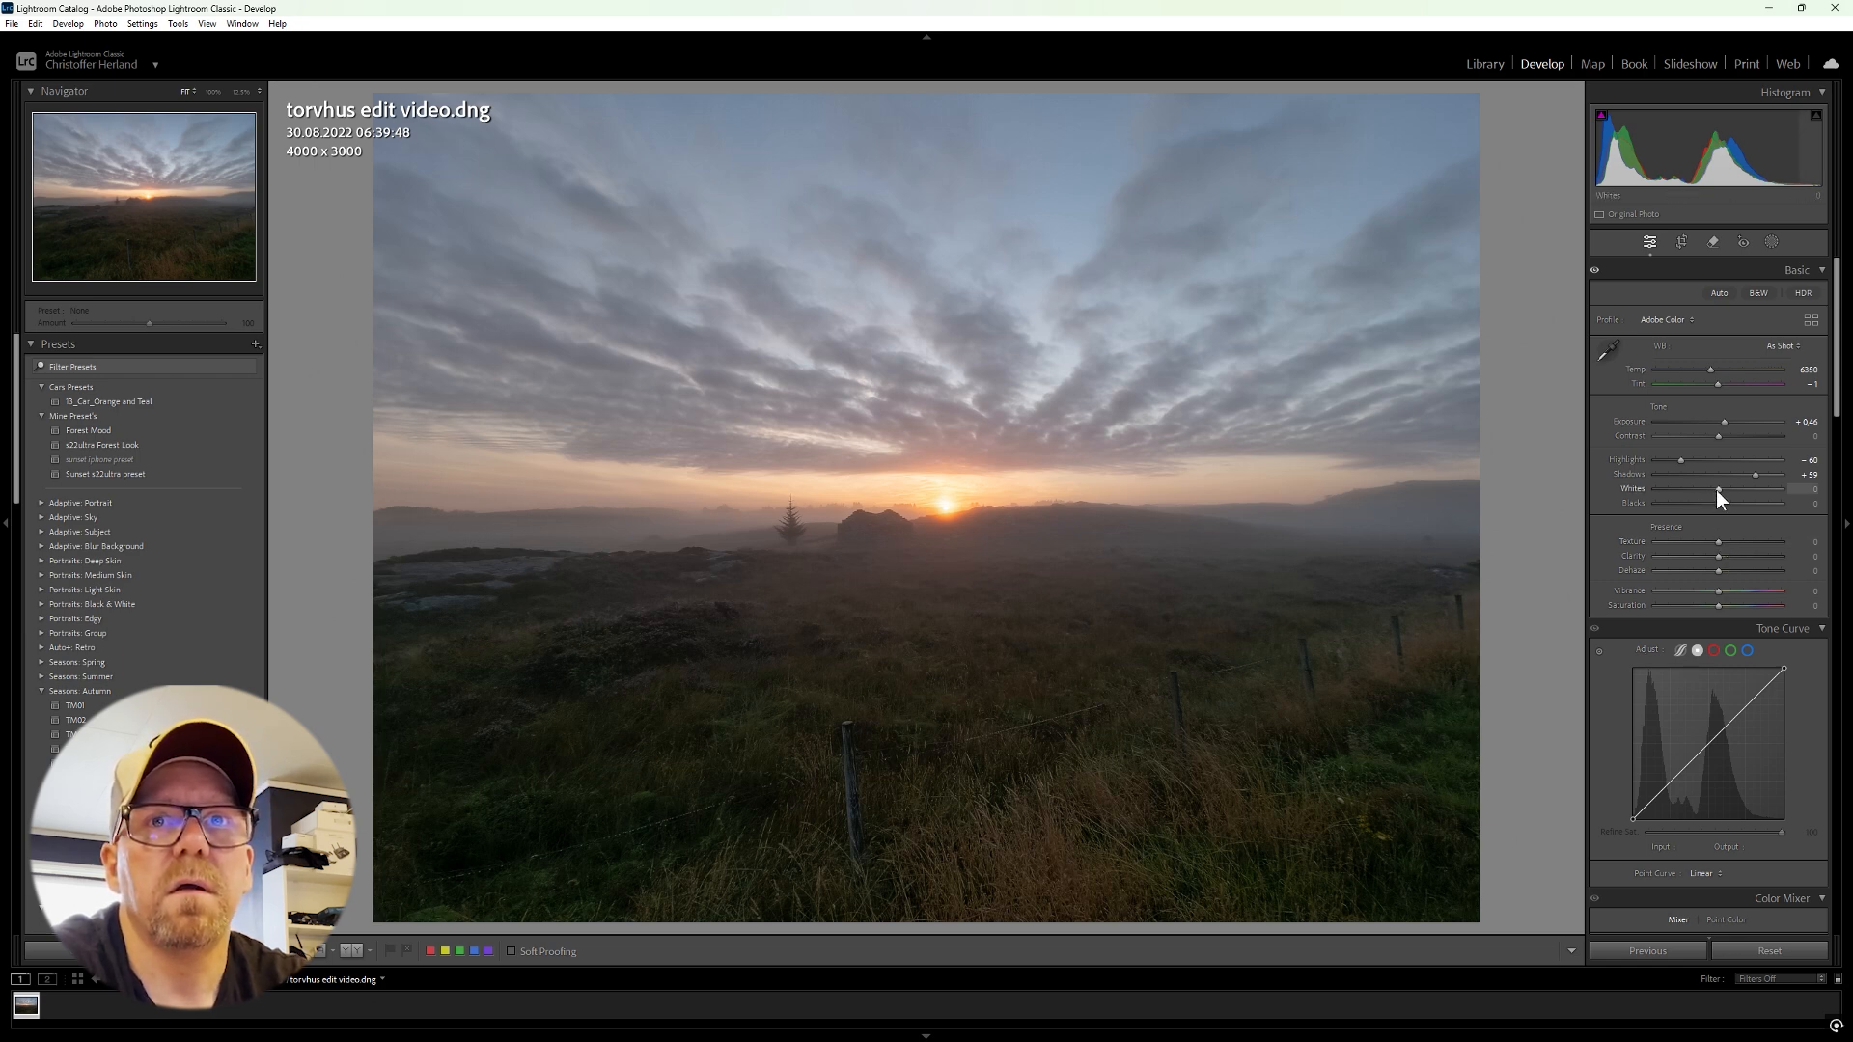
mouse_move(1716, 490)
mouse_down()
mouse_move(1679, 490)
mouse_move(1763, 496)
mouse_move(1701, 490)
mouse_up()
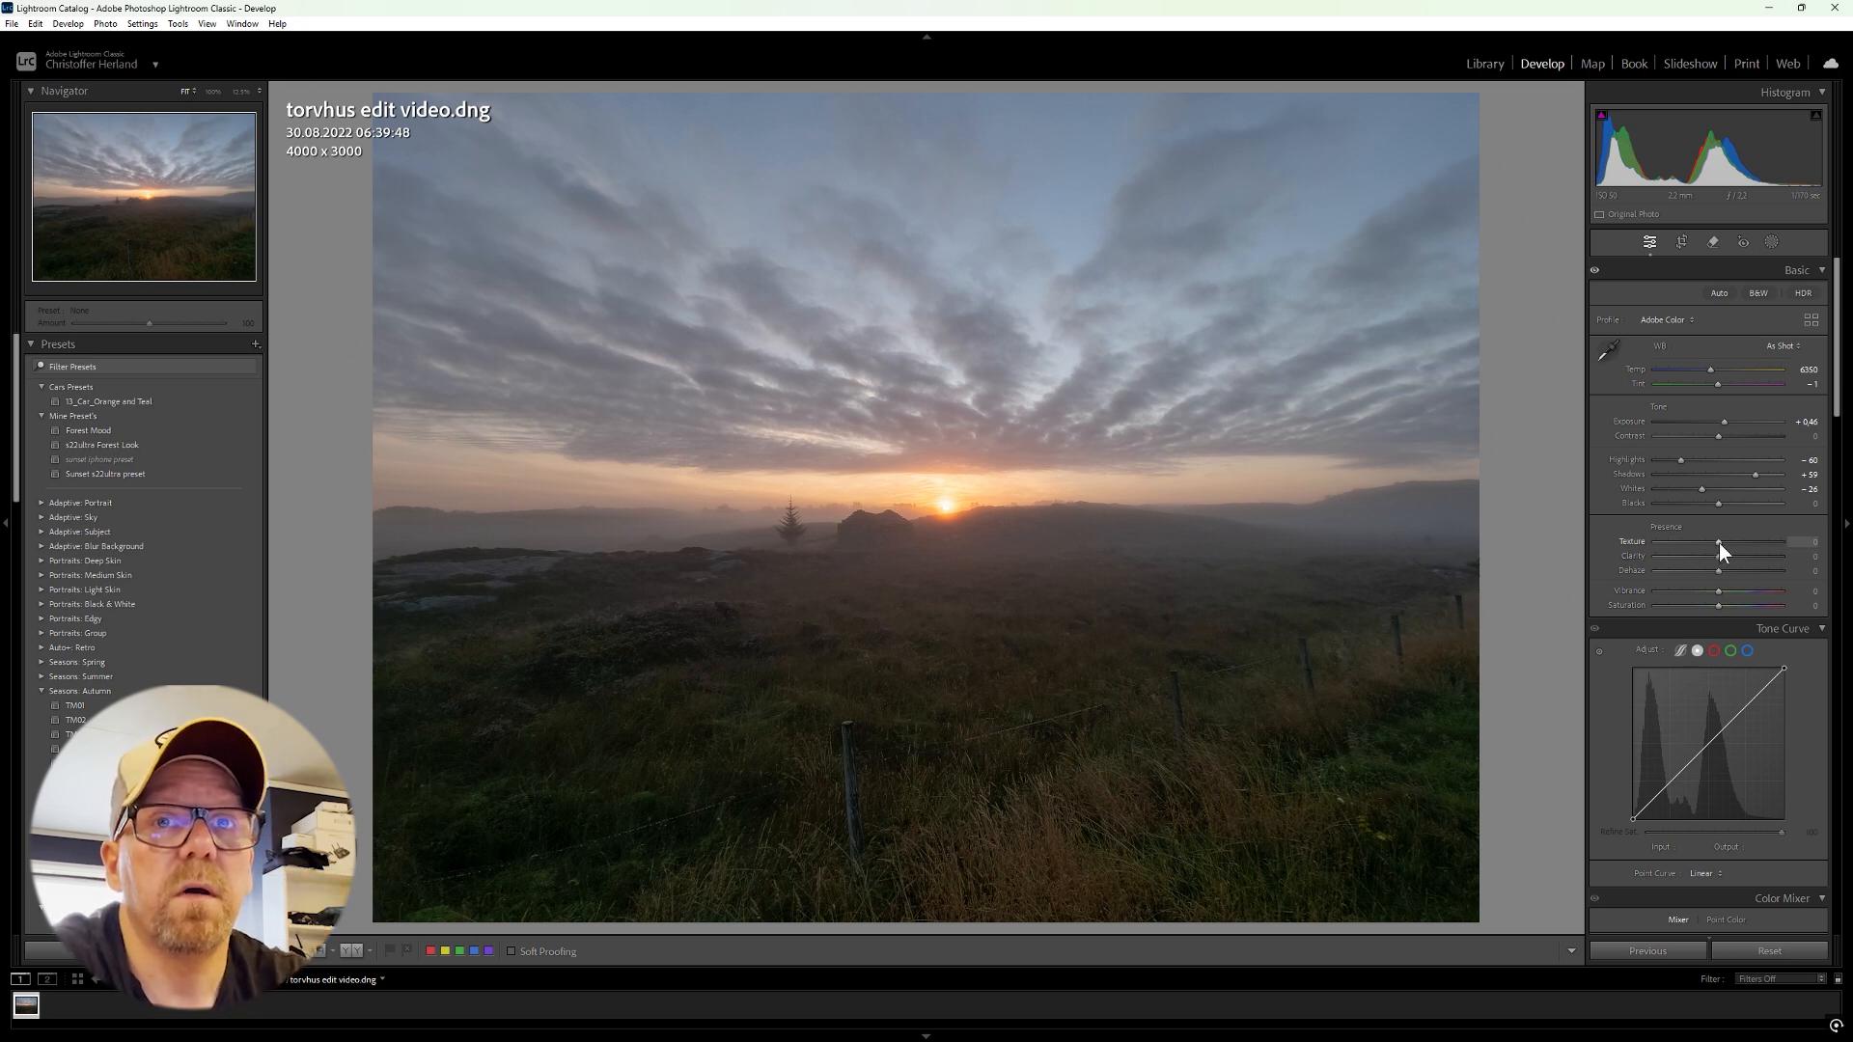
mouse_move(1712, 542)
mouse_down()
mouse_move(1672, 548)
mouse_move(1715, 562)
mouse_up()
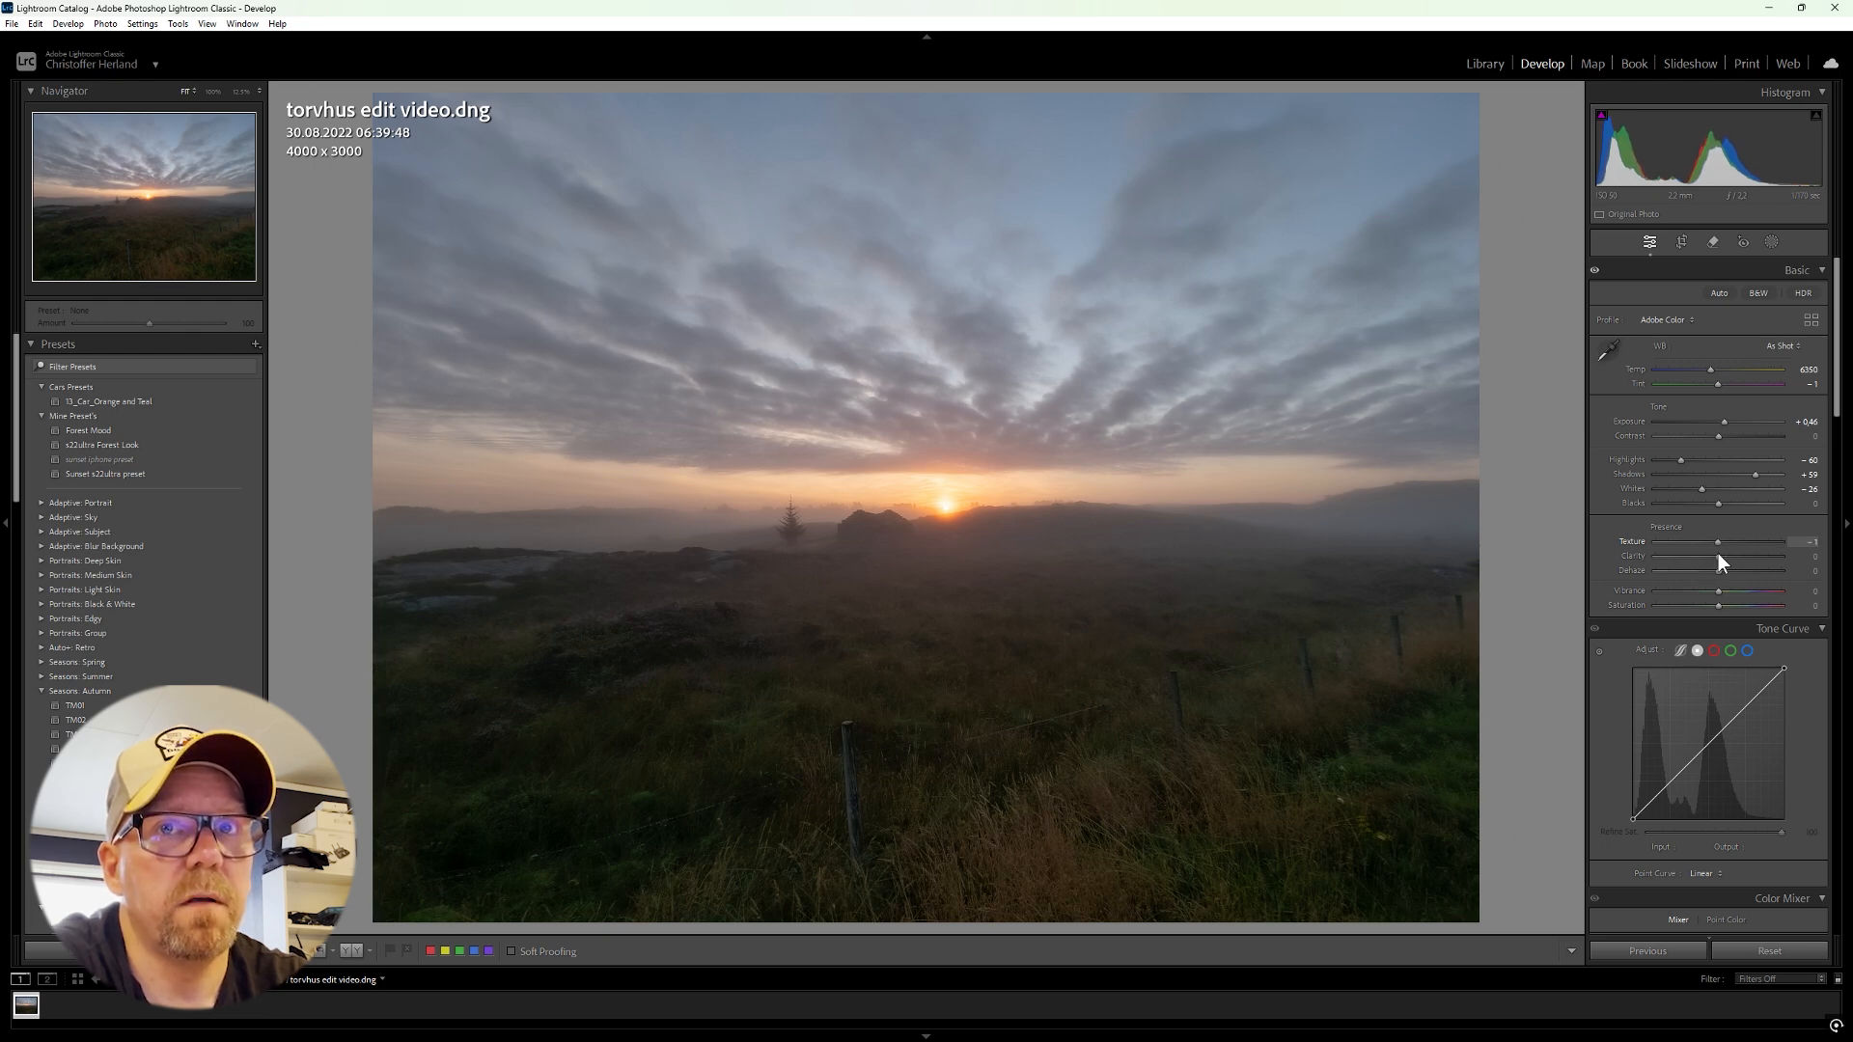
drag(1718, 554, 1719, 544)
Step: Add a diagonal linear gradient mask covering the grass in the photo's lower-right foreground
click(1769, 242)
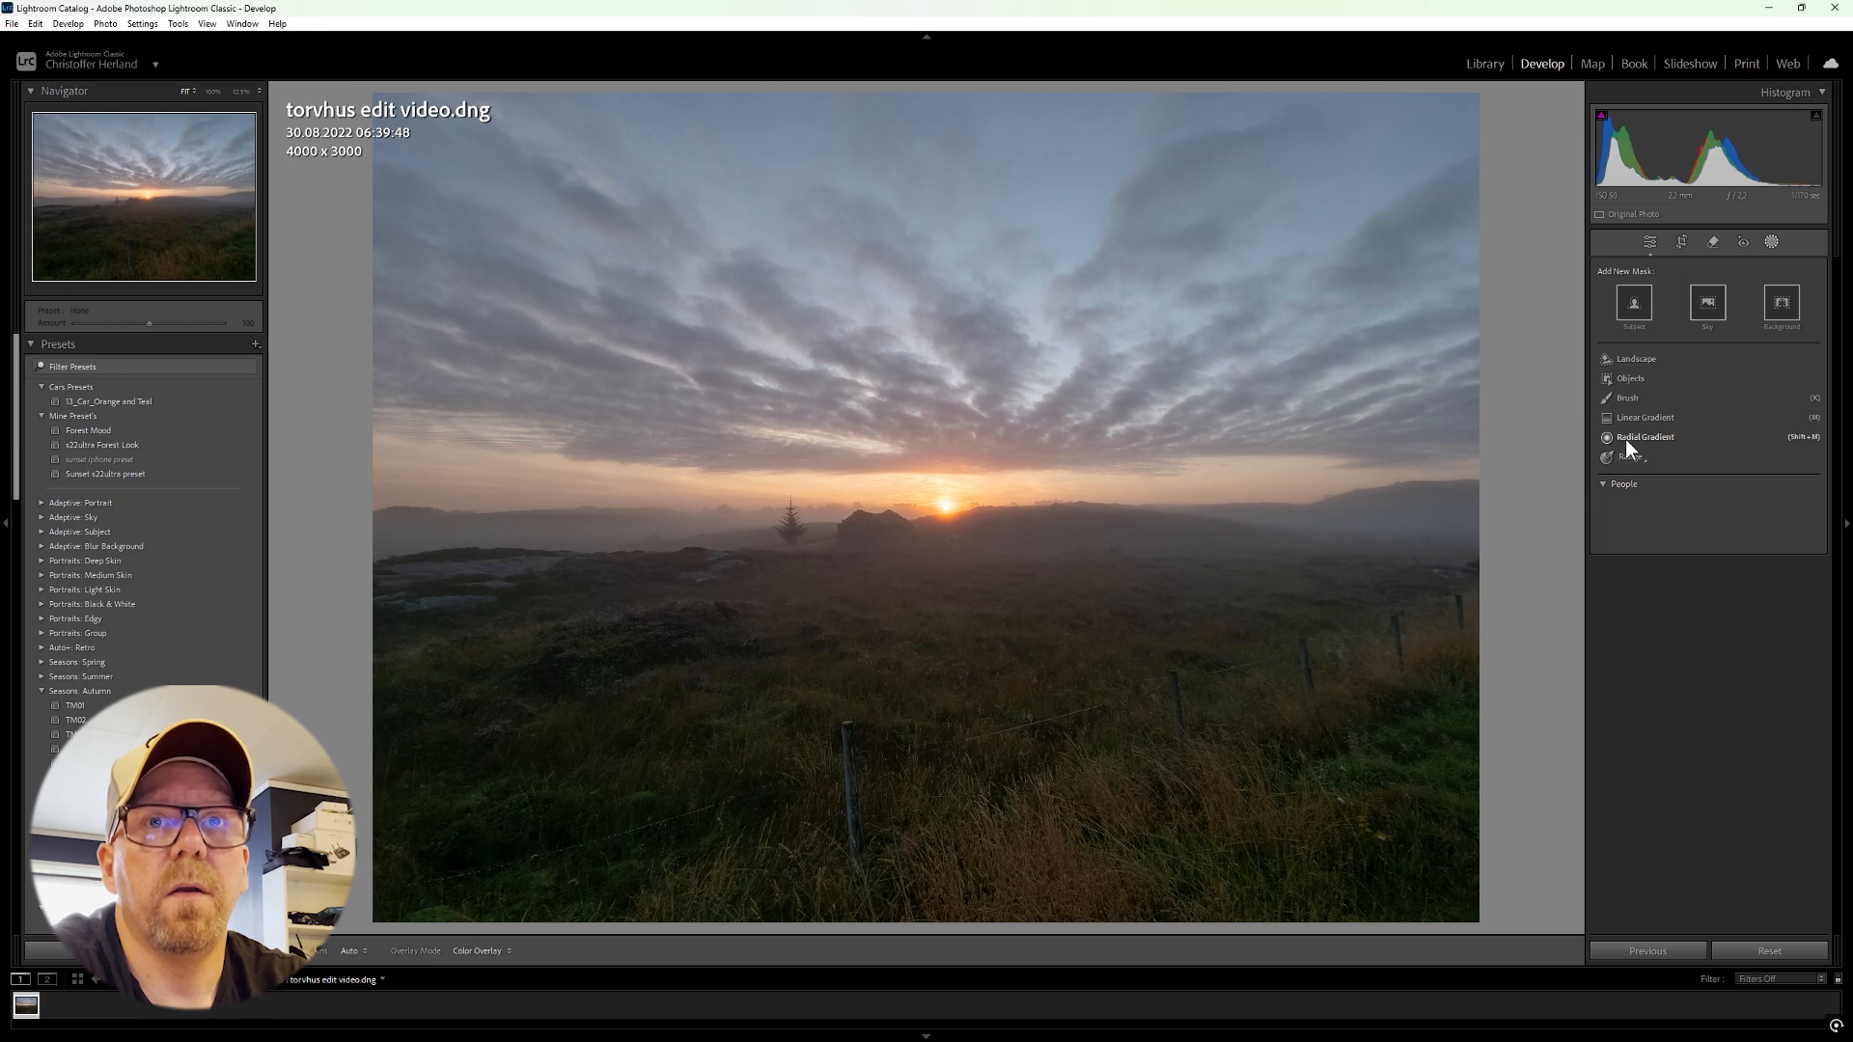
click(1648, 420)
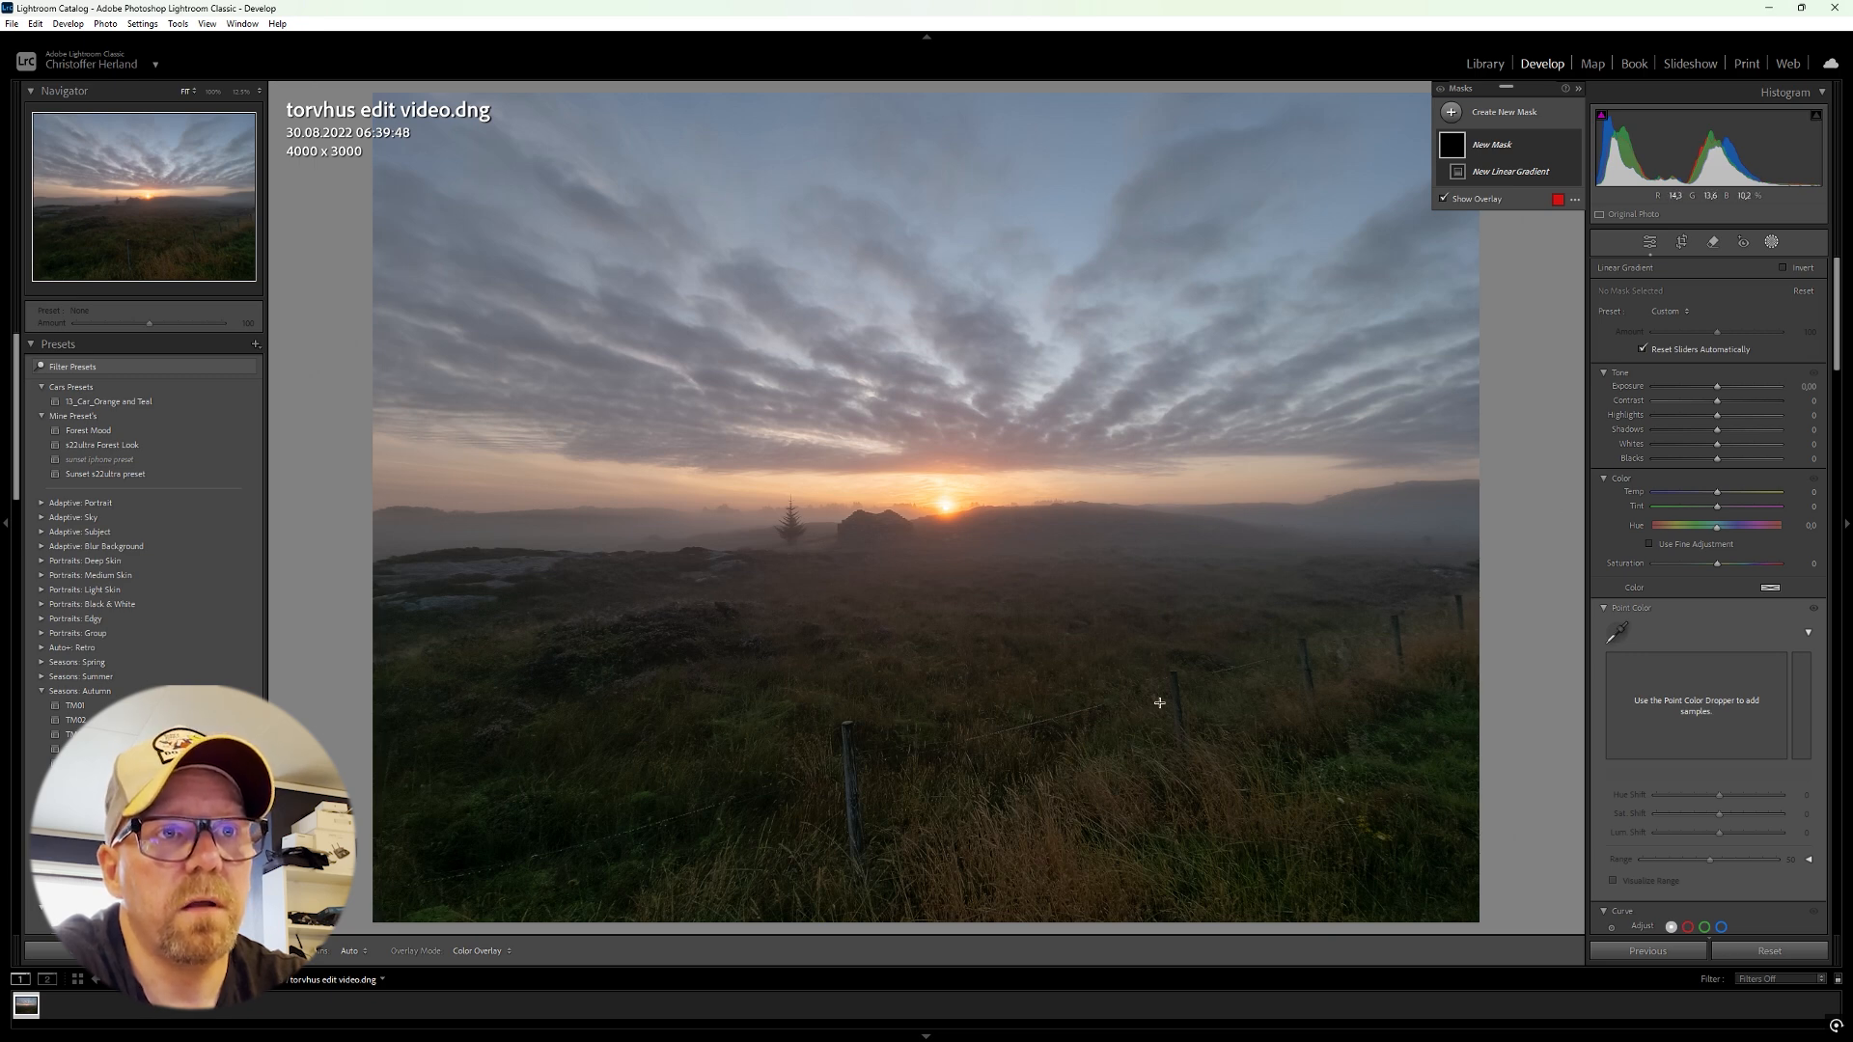
drag(1158, 698, 1186, 734)
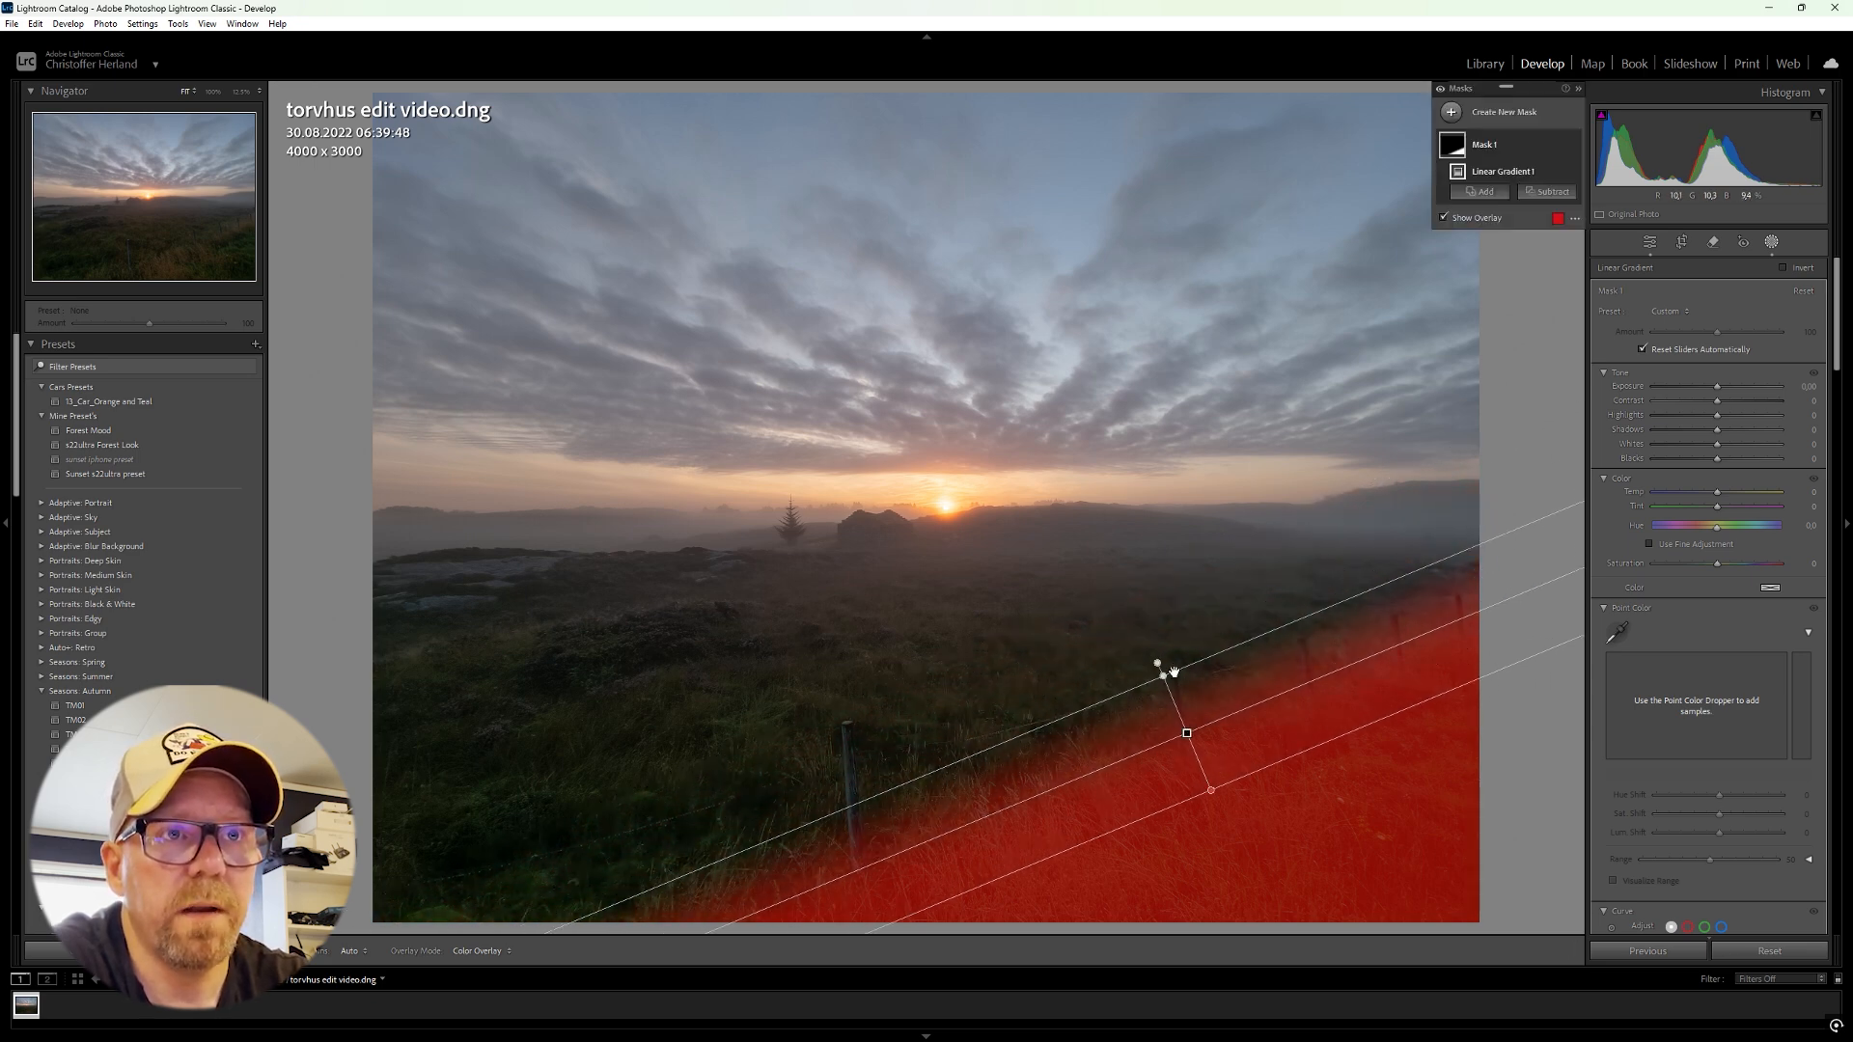
drag(1158, 665, 1159, 666)
drag(1185, 728, 1149, 661)
drag(1178, 730, 1176, 726)
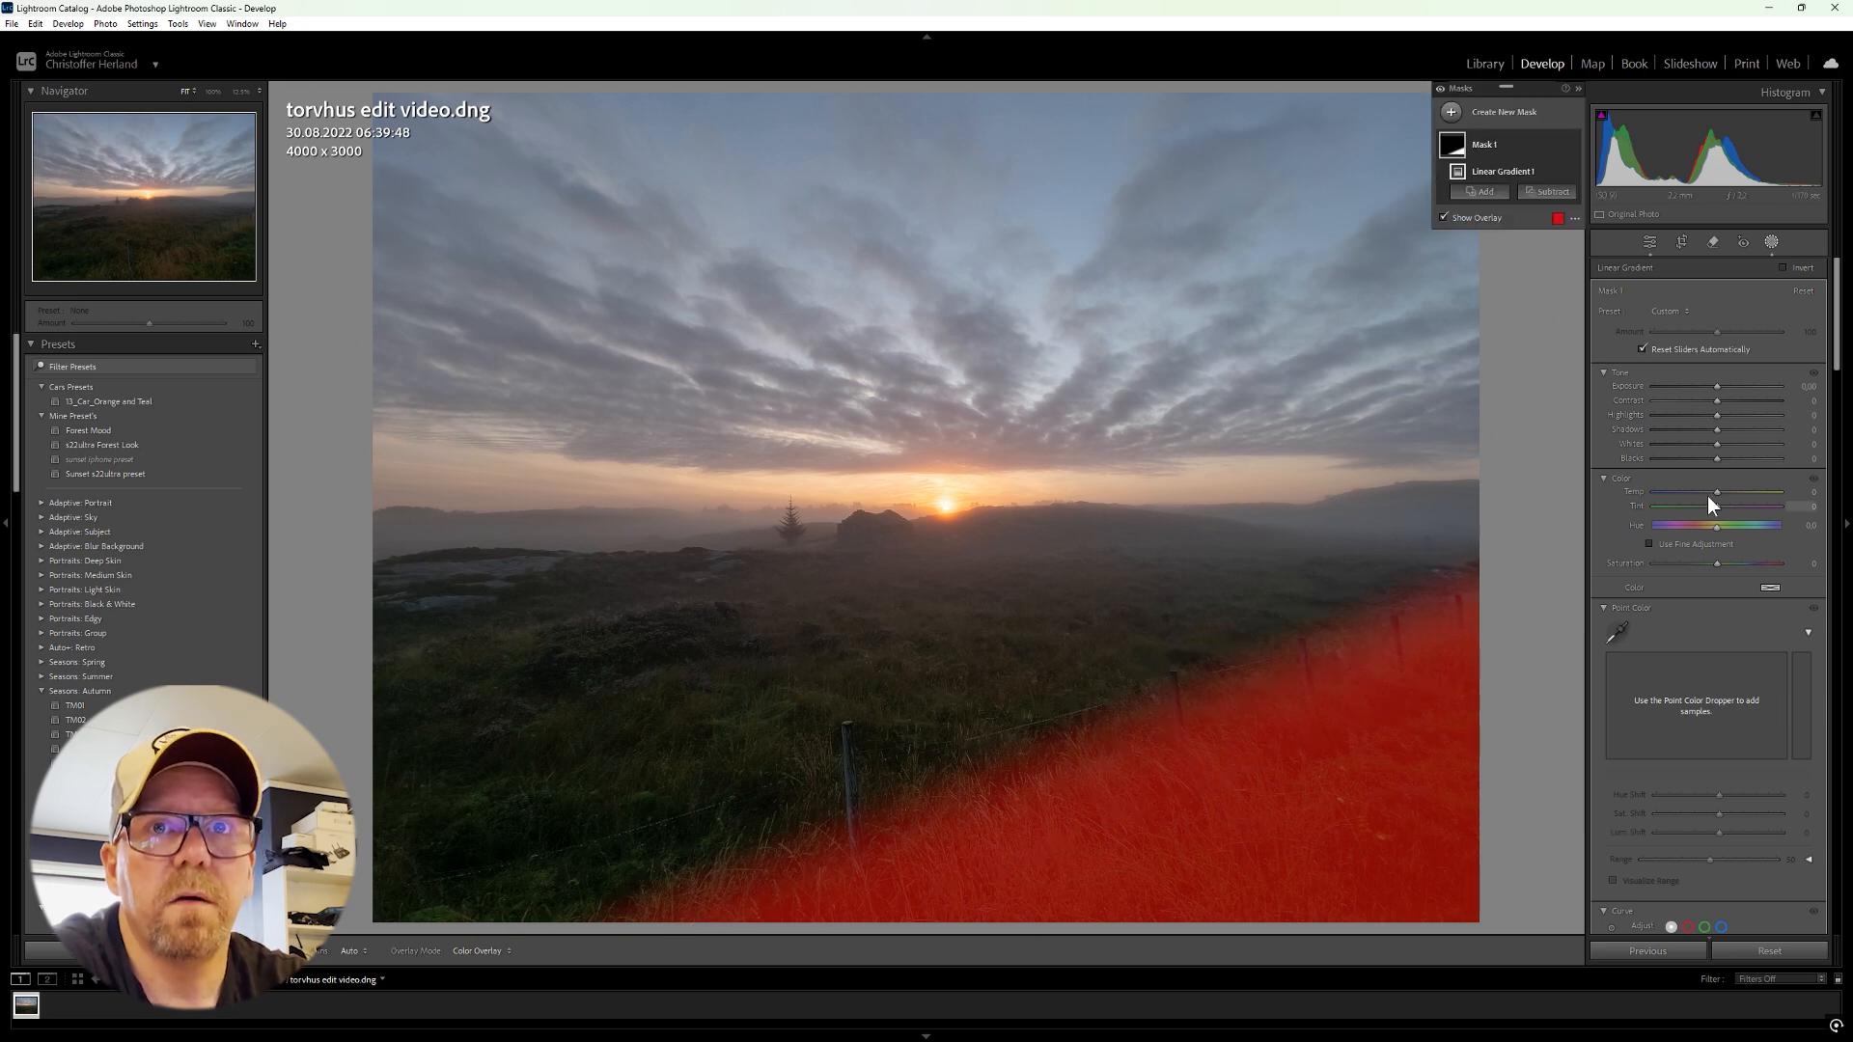
Step: Set the gradient mask's texture to -23 to soften the foreground grass, and leave masking
scroll(1716, 611, down, 6)
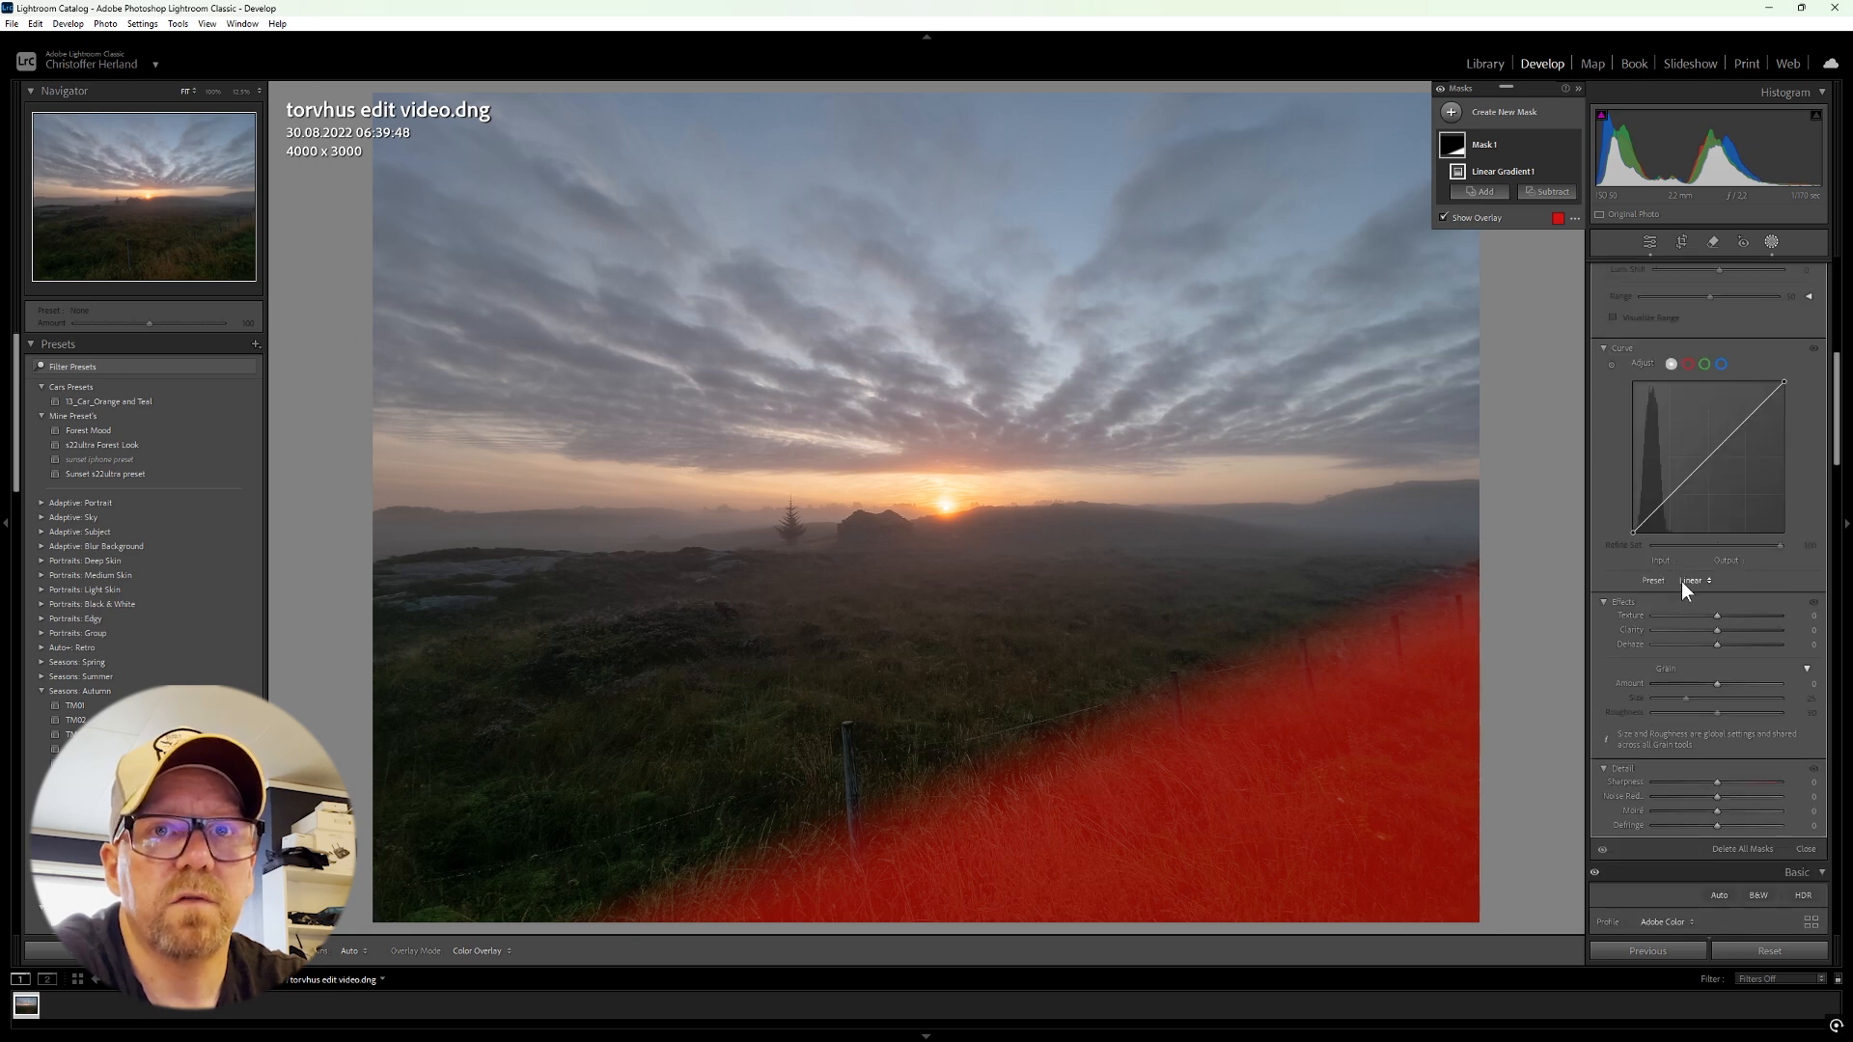
mouse_move(1715, 616)
mouse_down()
mouse_move(1688, 615)
mouse_move(1731, 617)
mouse_move(1672, 617)
mouse_move(1769, 631)
mouse_move(1706, 626)
mouse_up()
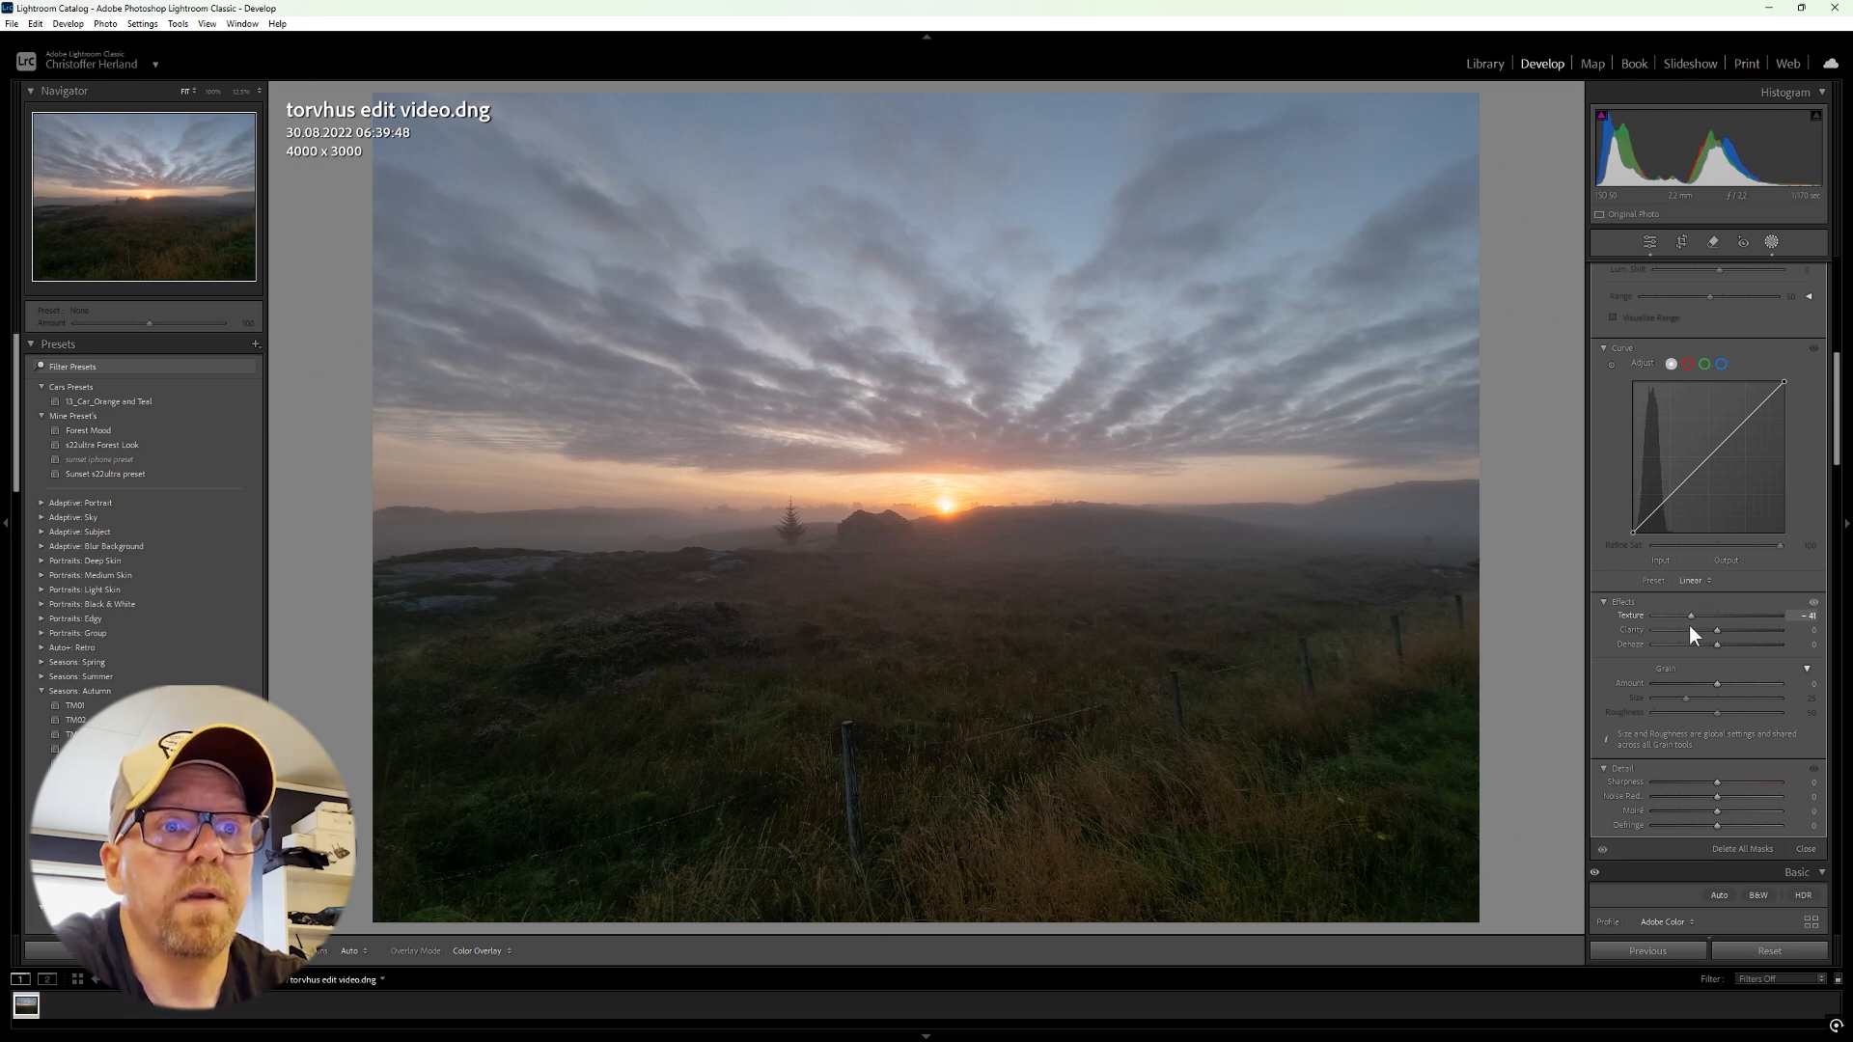
drag(1741, 625, 1745, 624)
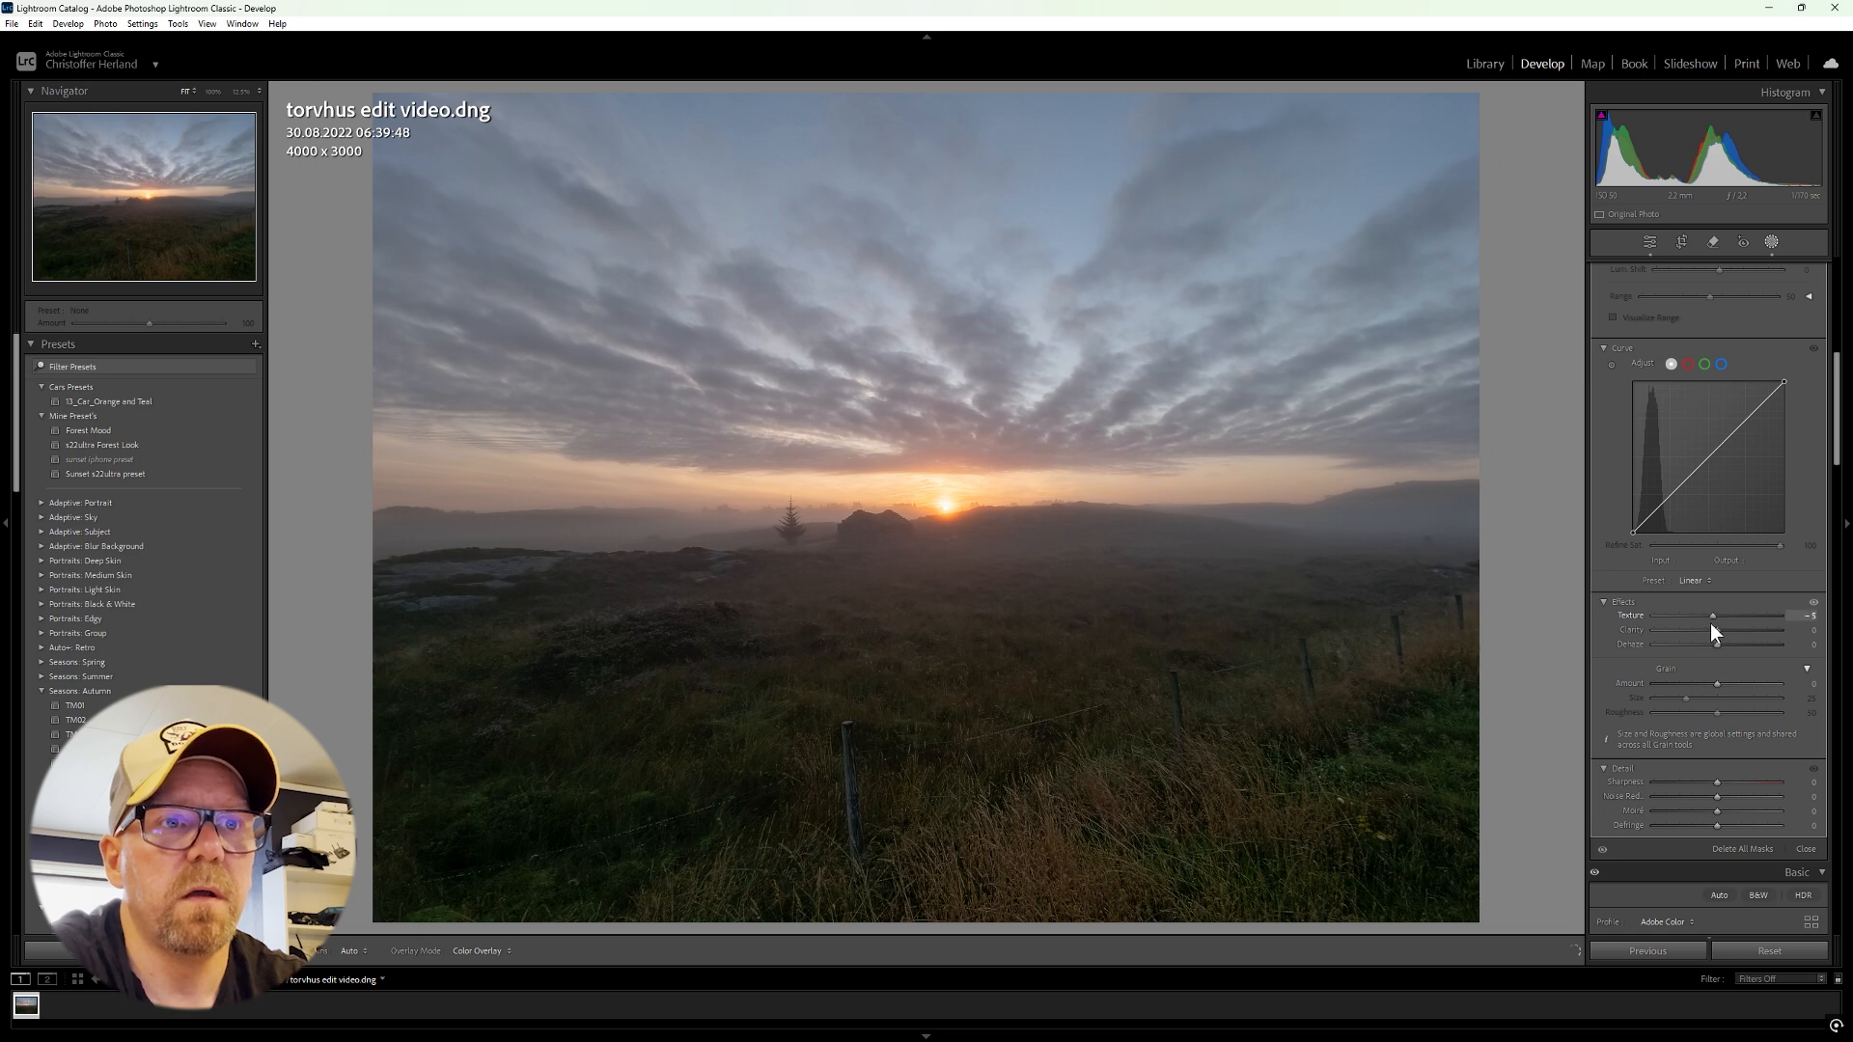
drag(1694, 624, 1692, 624)
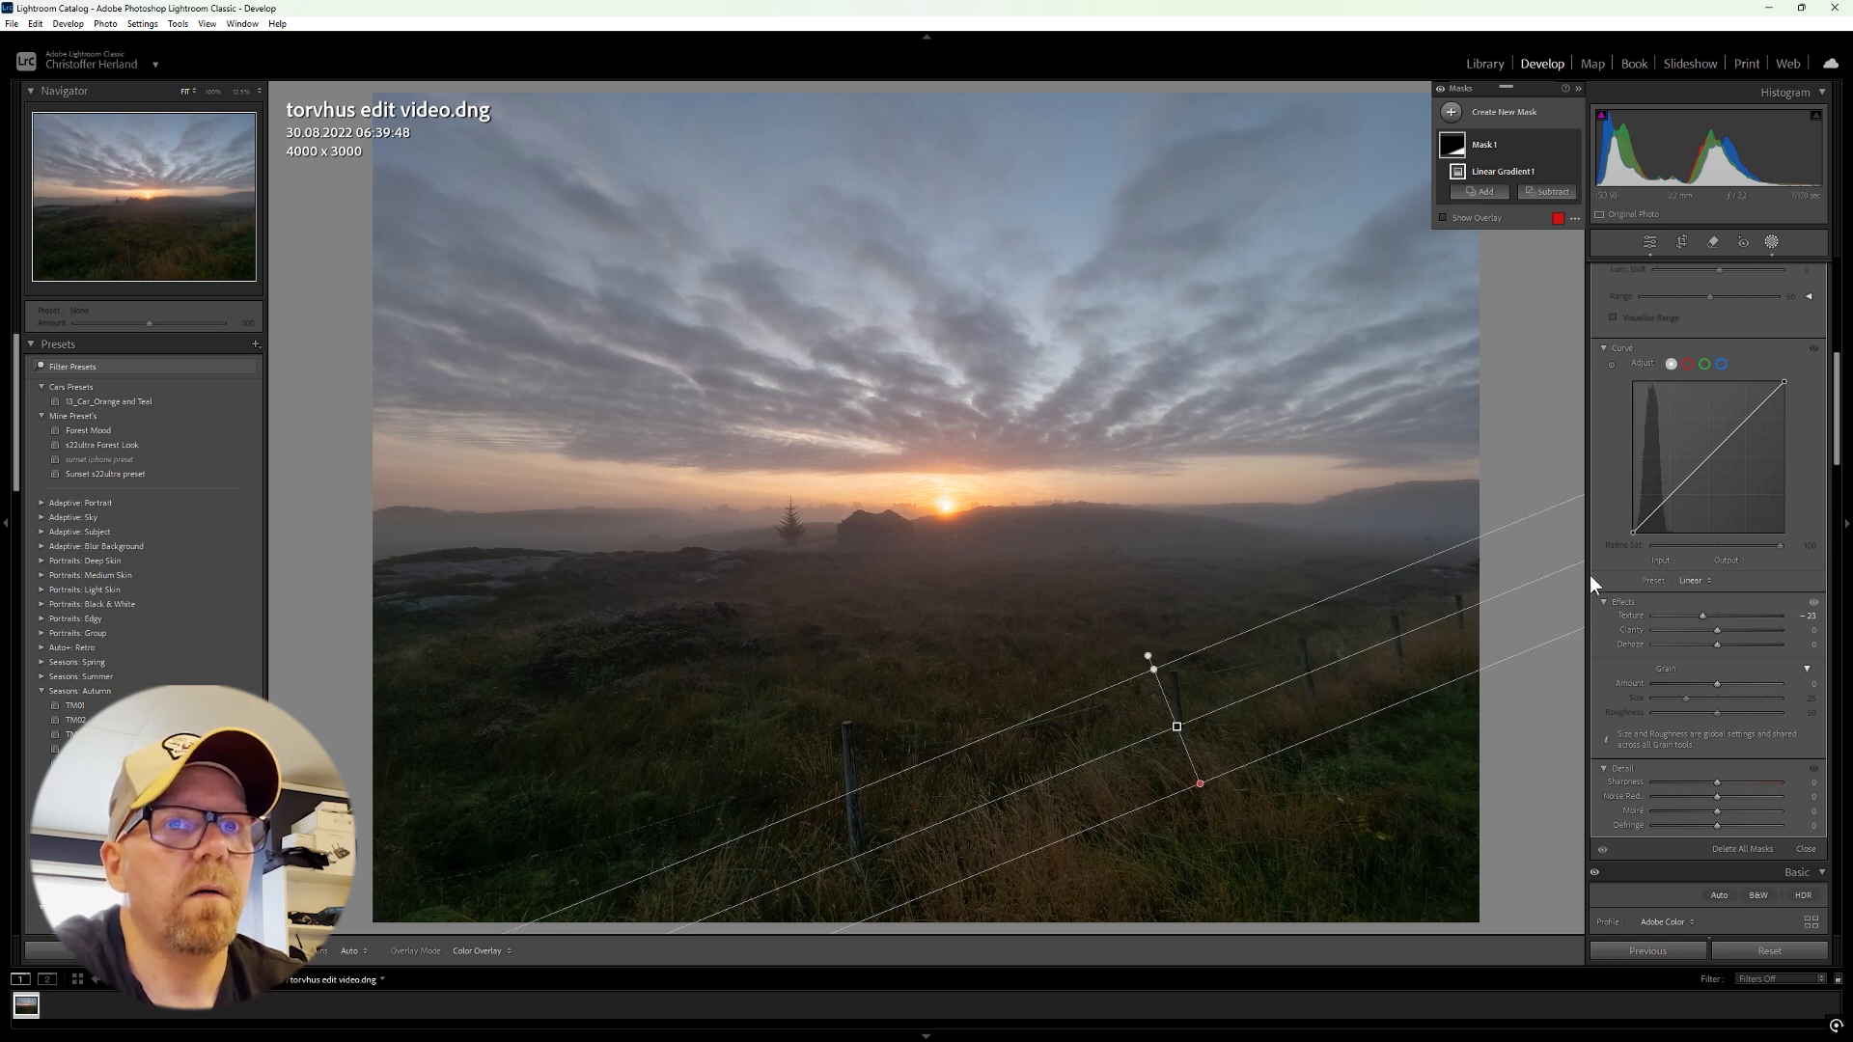
click(1770, 240)
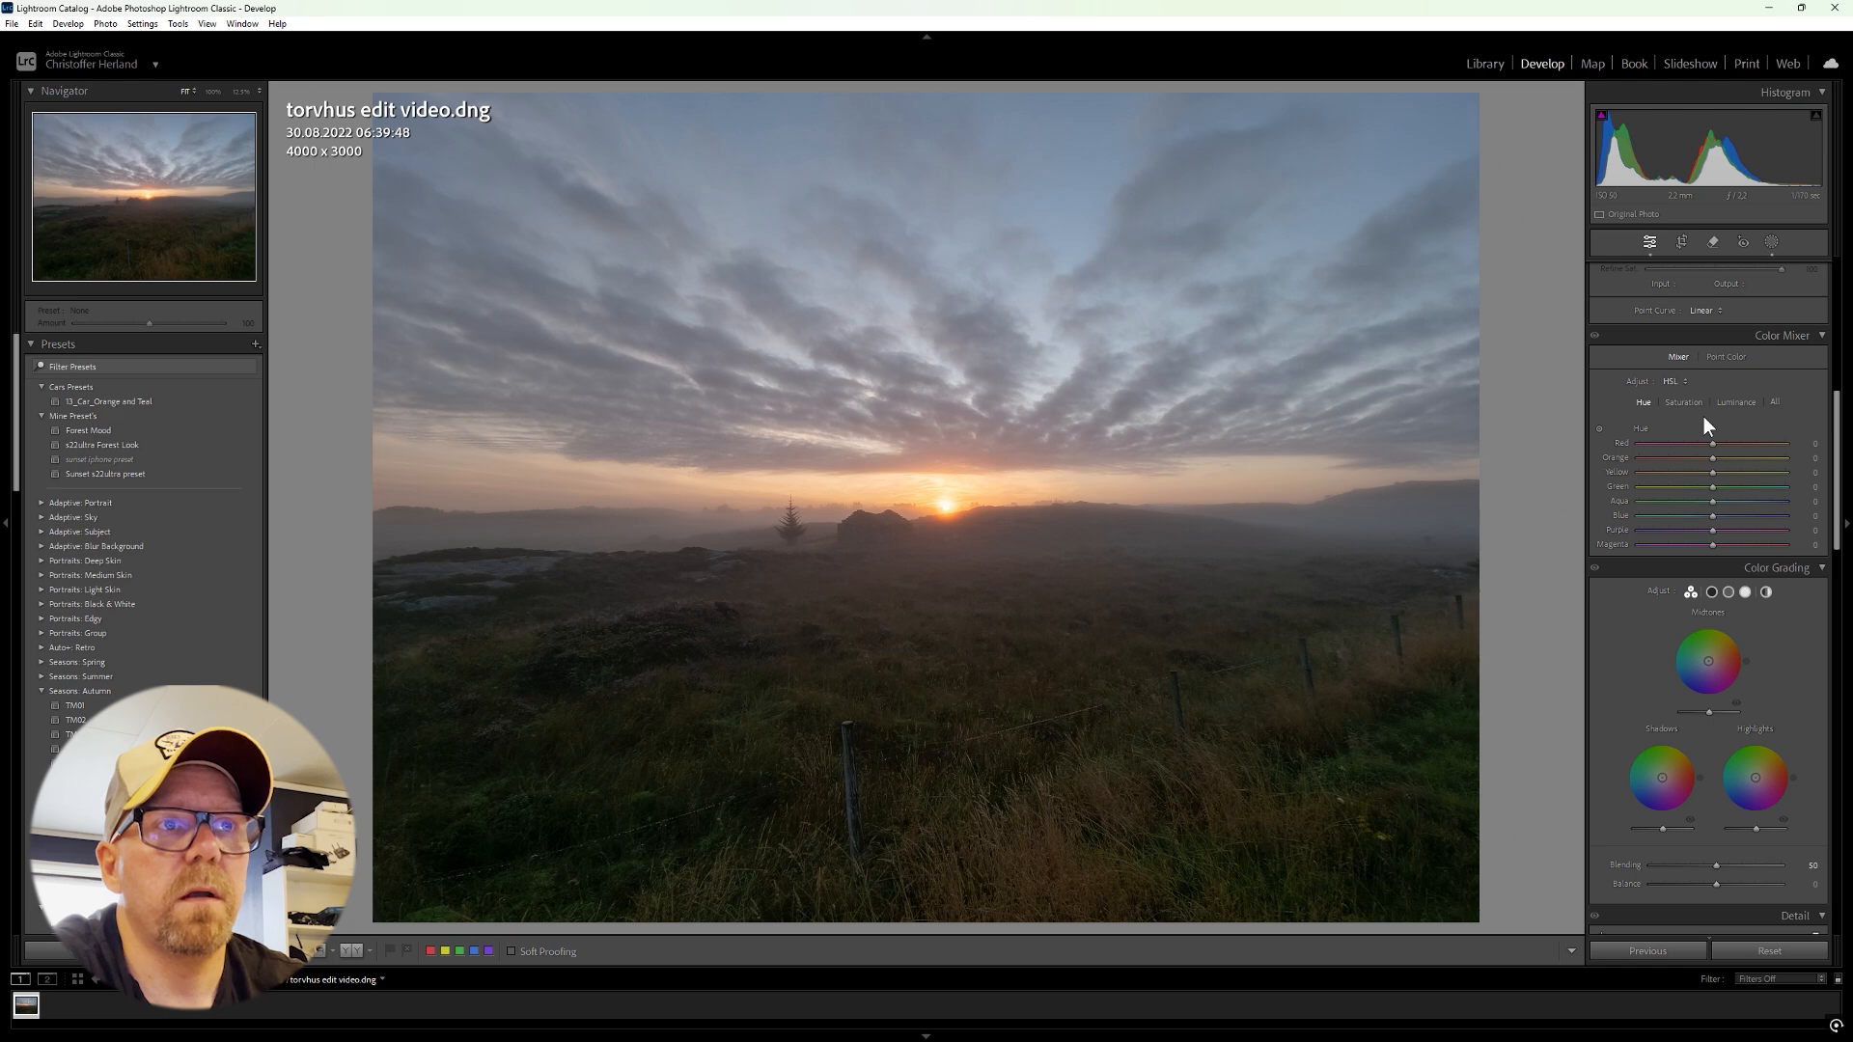
Step: Set the whole photo's vibrance to +51 and its saturation to +2
scroll(1839, 395, up, 3)
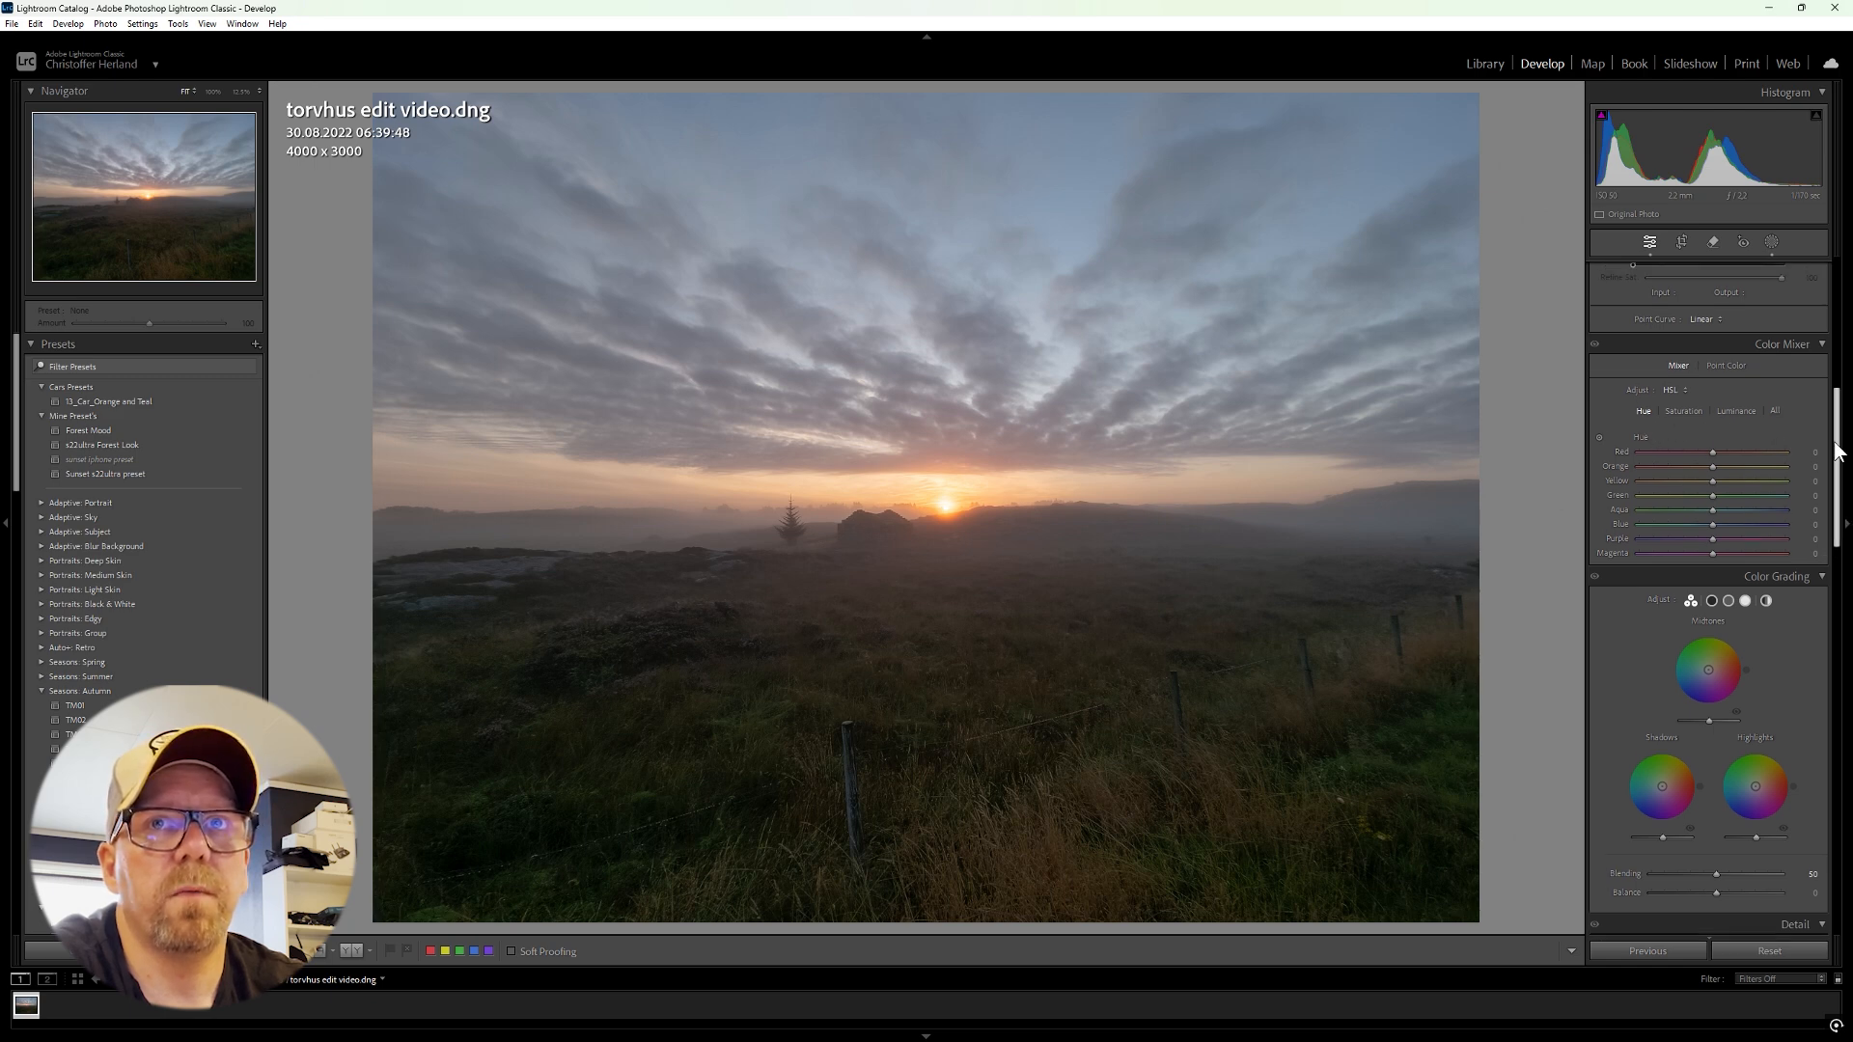
drag(1839, 396, 1831, 330)
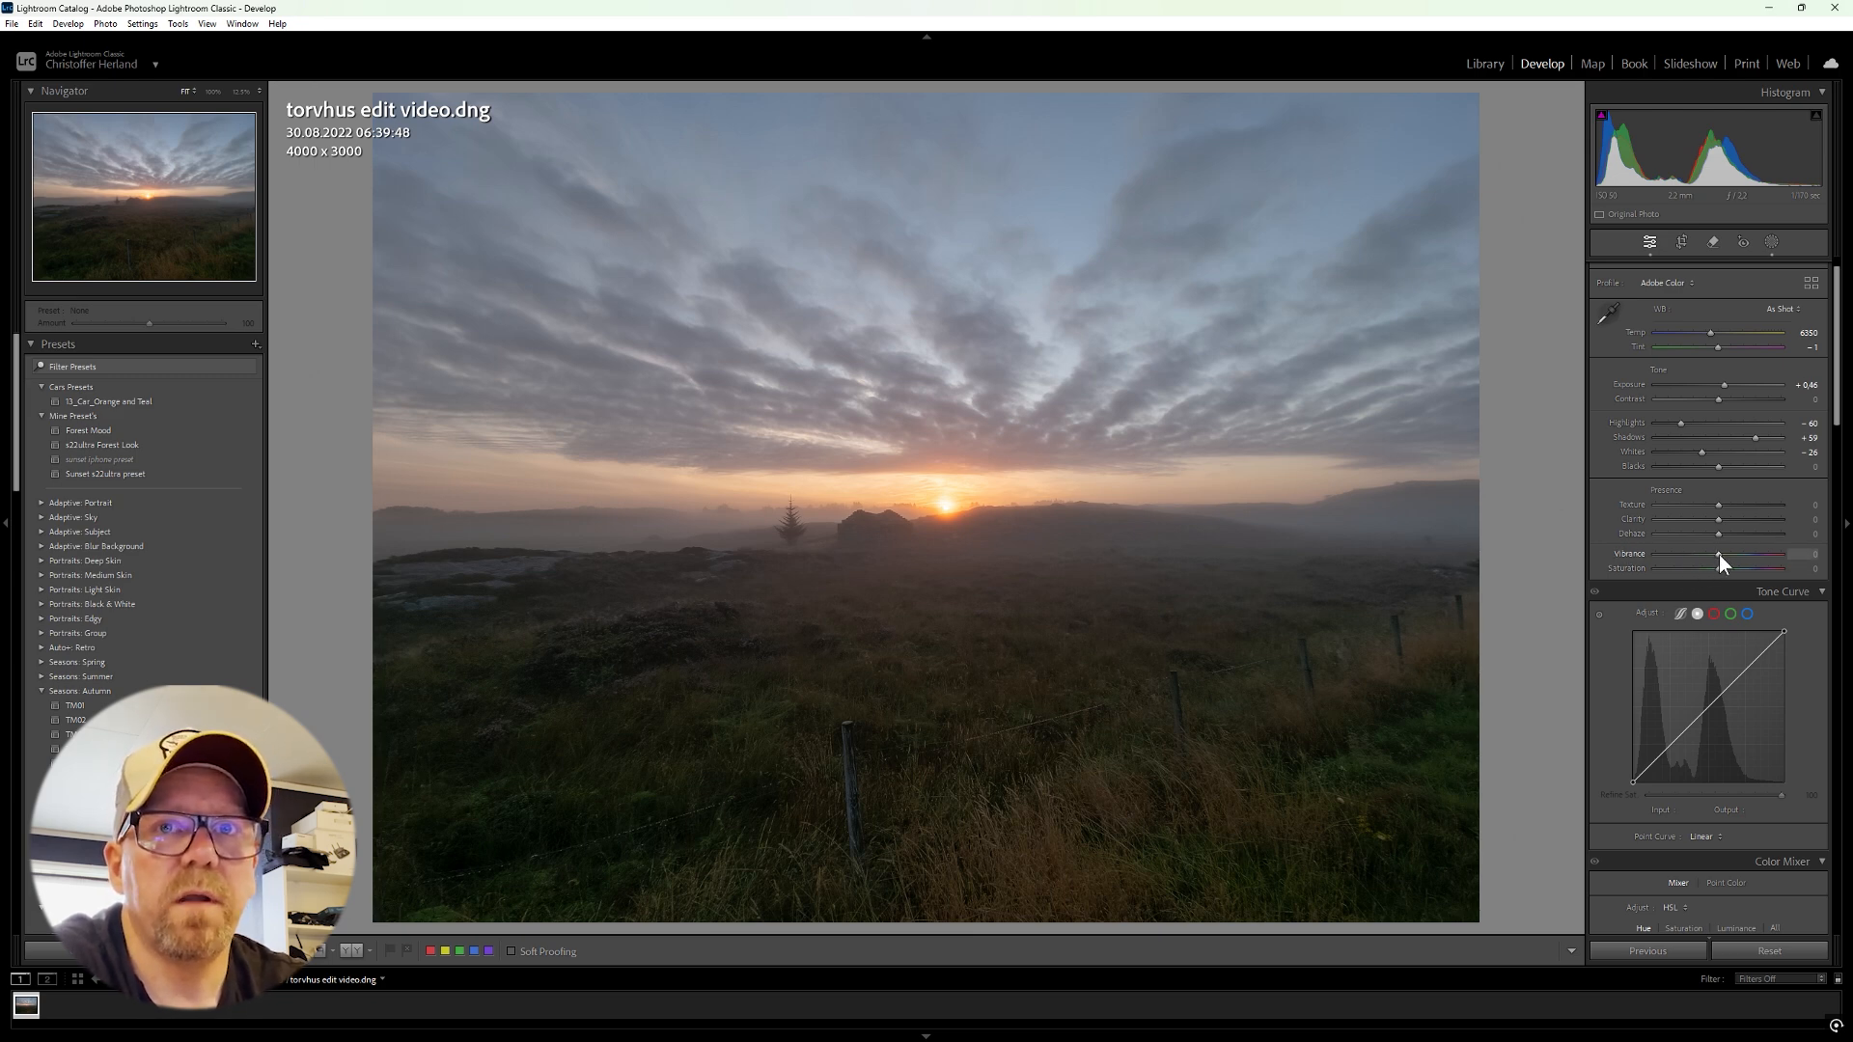
drag(1718, 555, 1791, 564)
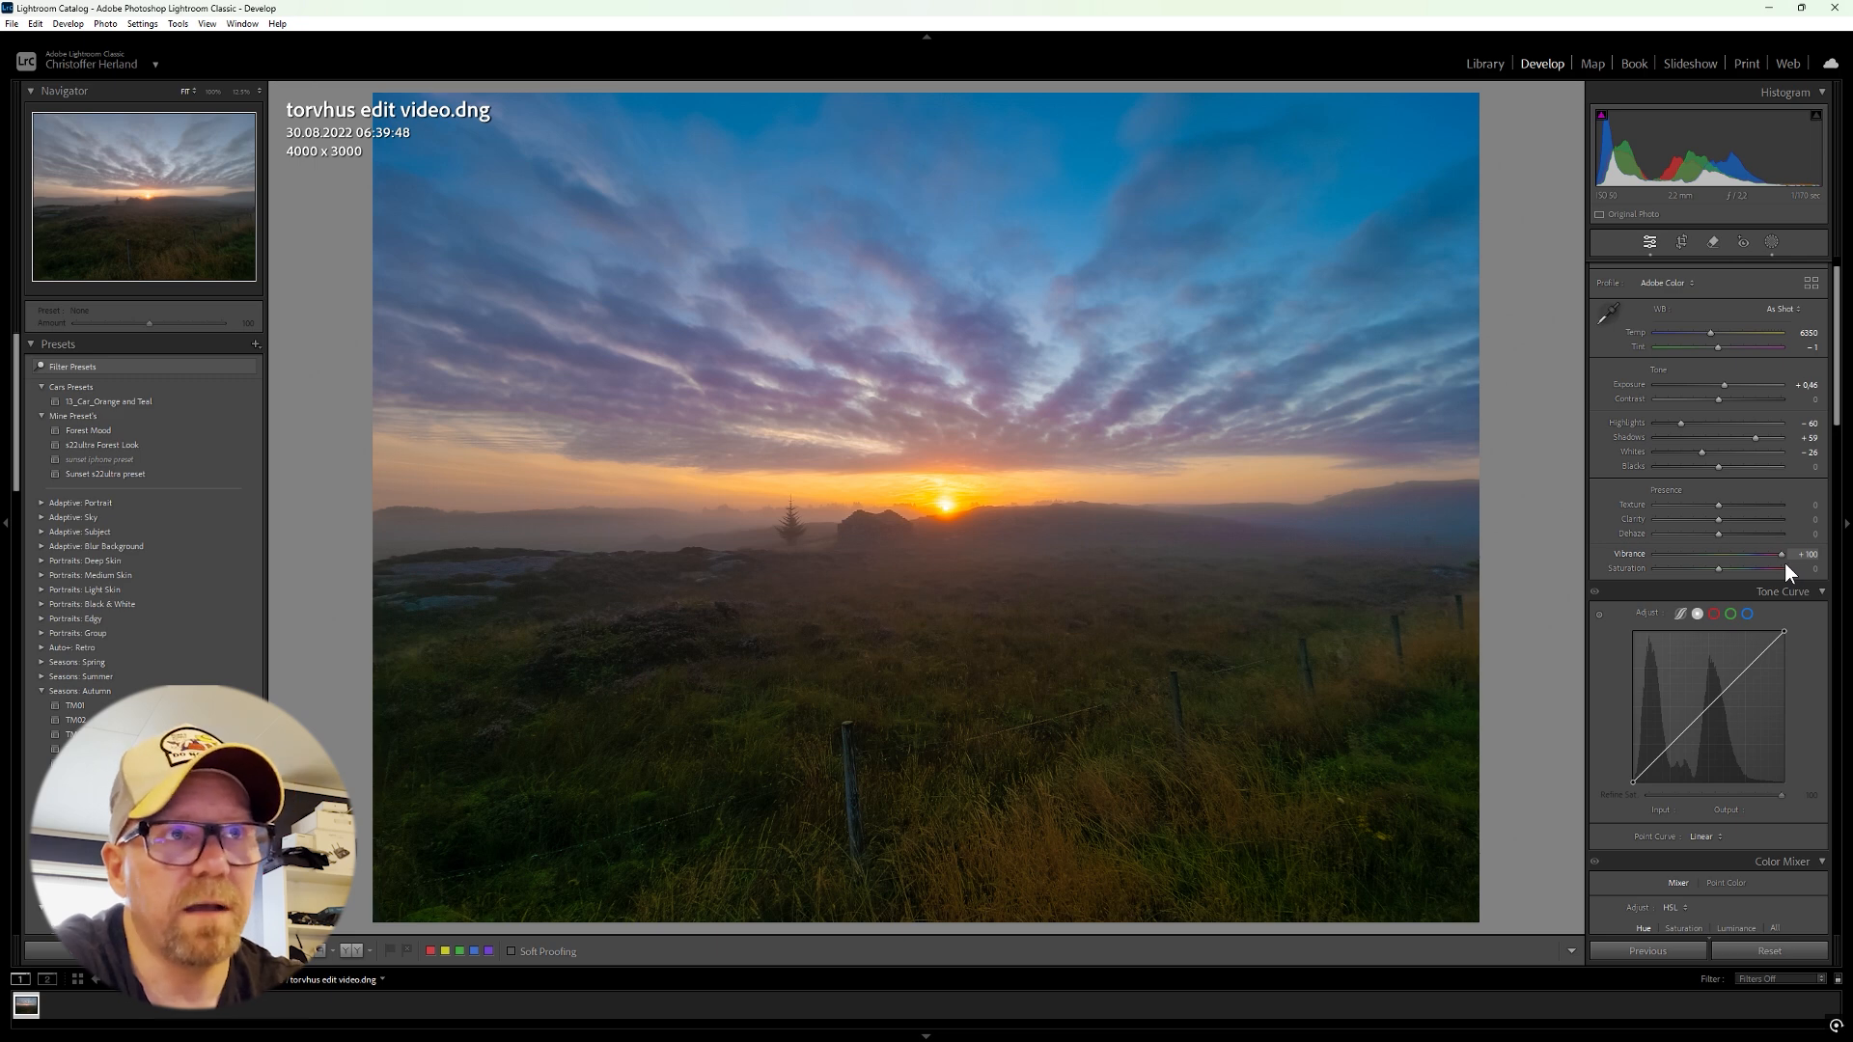
mouse_move(1780, 571)
mouse_down()
mouse_move(1715, 561)
mouse_move(1781, 560)
mouse_move(1717, 557)
mouse_move(1752, 559)
mouse_up()
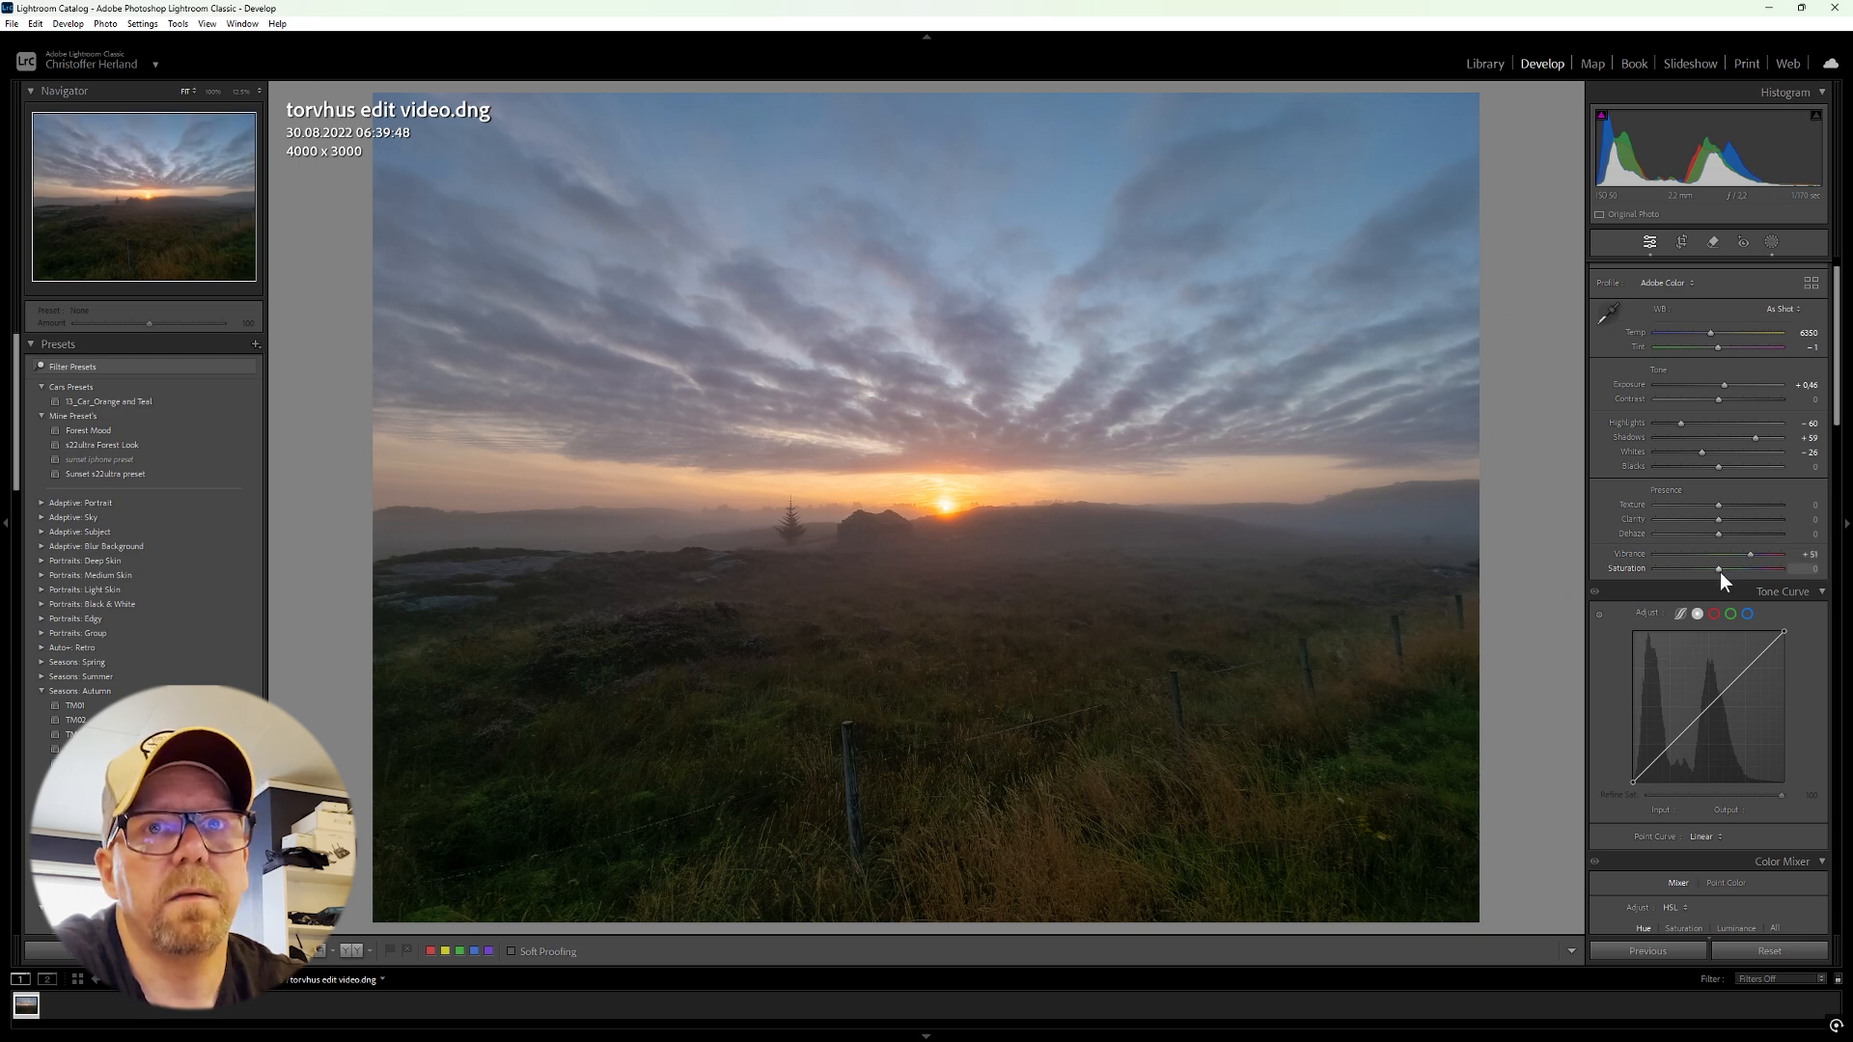
mouse_move(1720, 571)
mouse_down()
mouse_move(1762, 567)
mouse_move(1720, 567)
mouse_up()
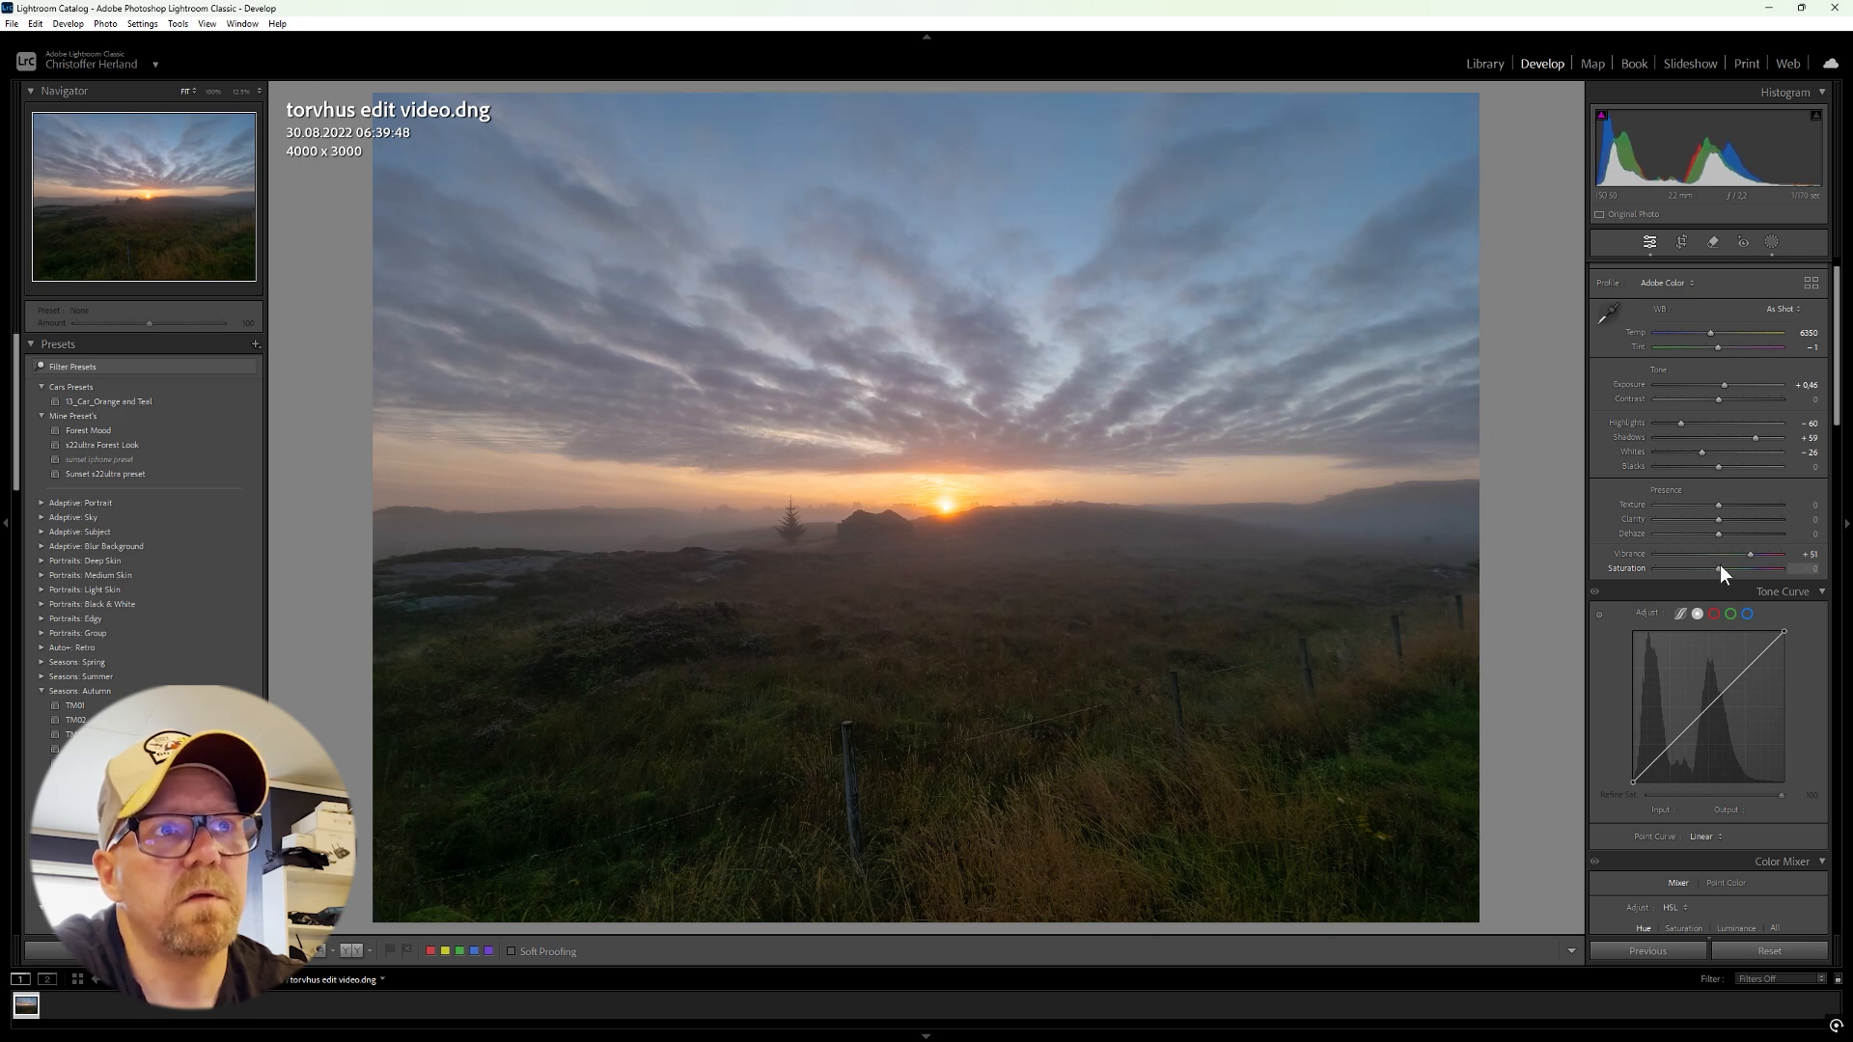
drag(1717, 567, 1720, 567)
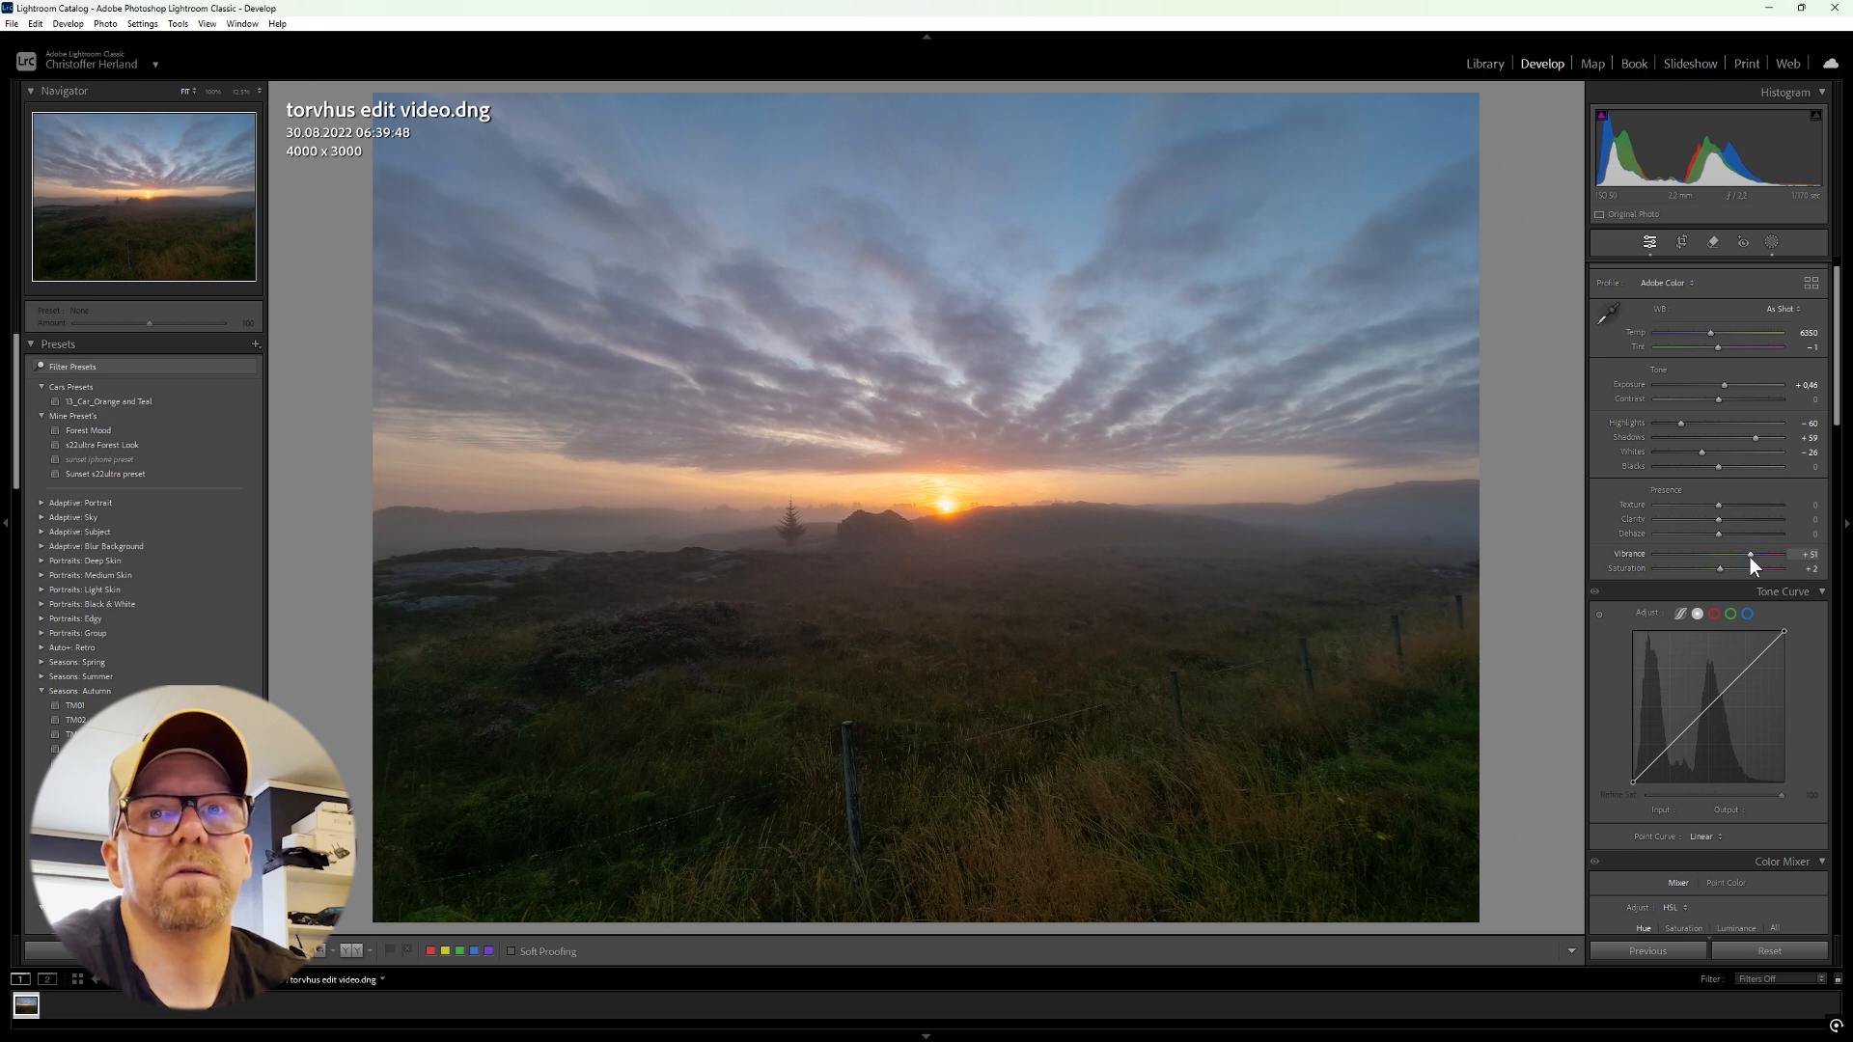
drag(1747, 558, 1739, 556)
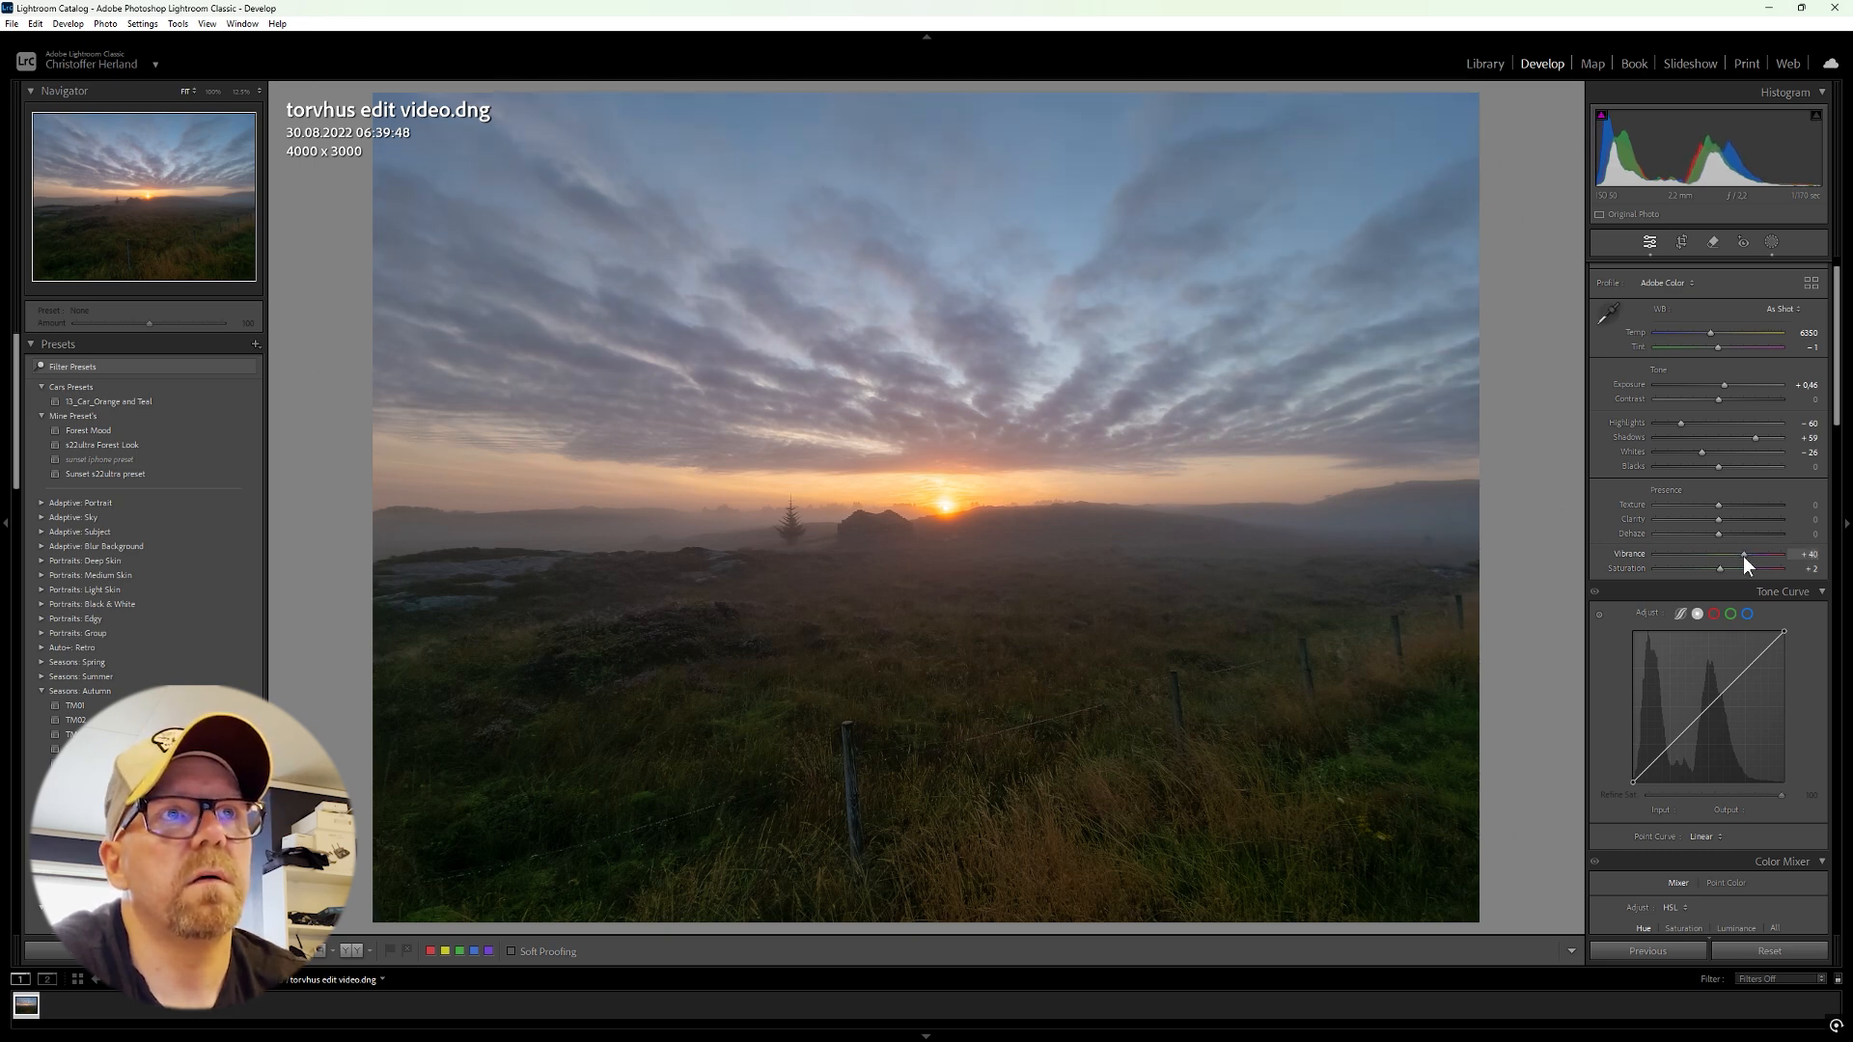
drag(1743, 557, 1751, 562)
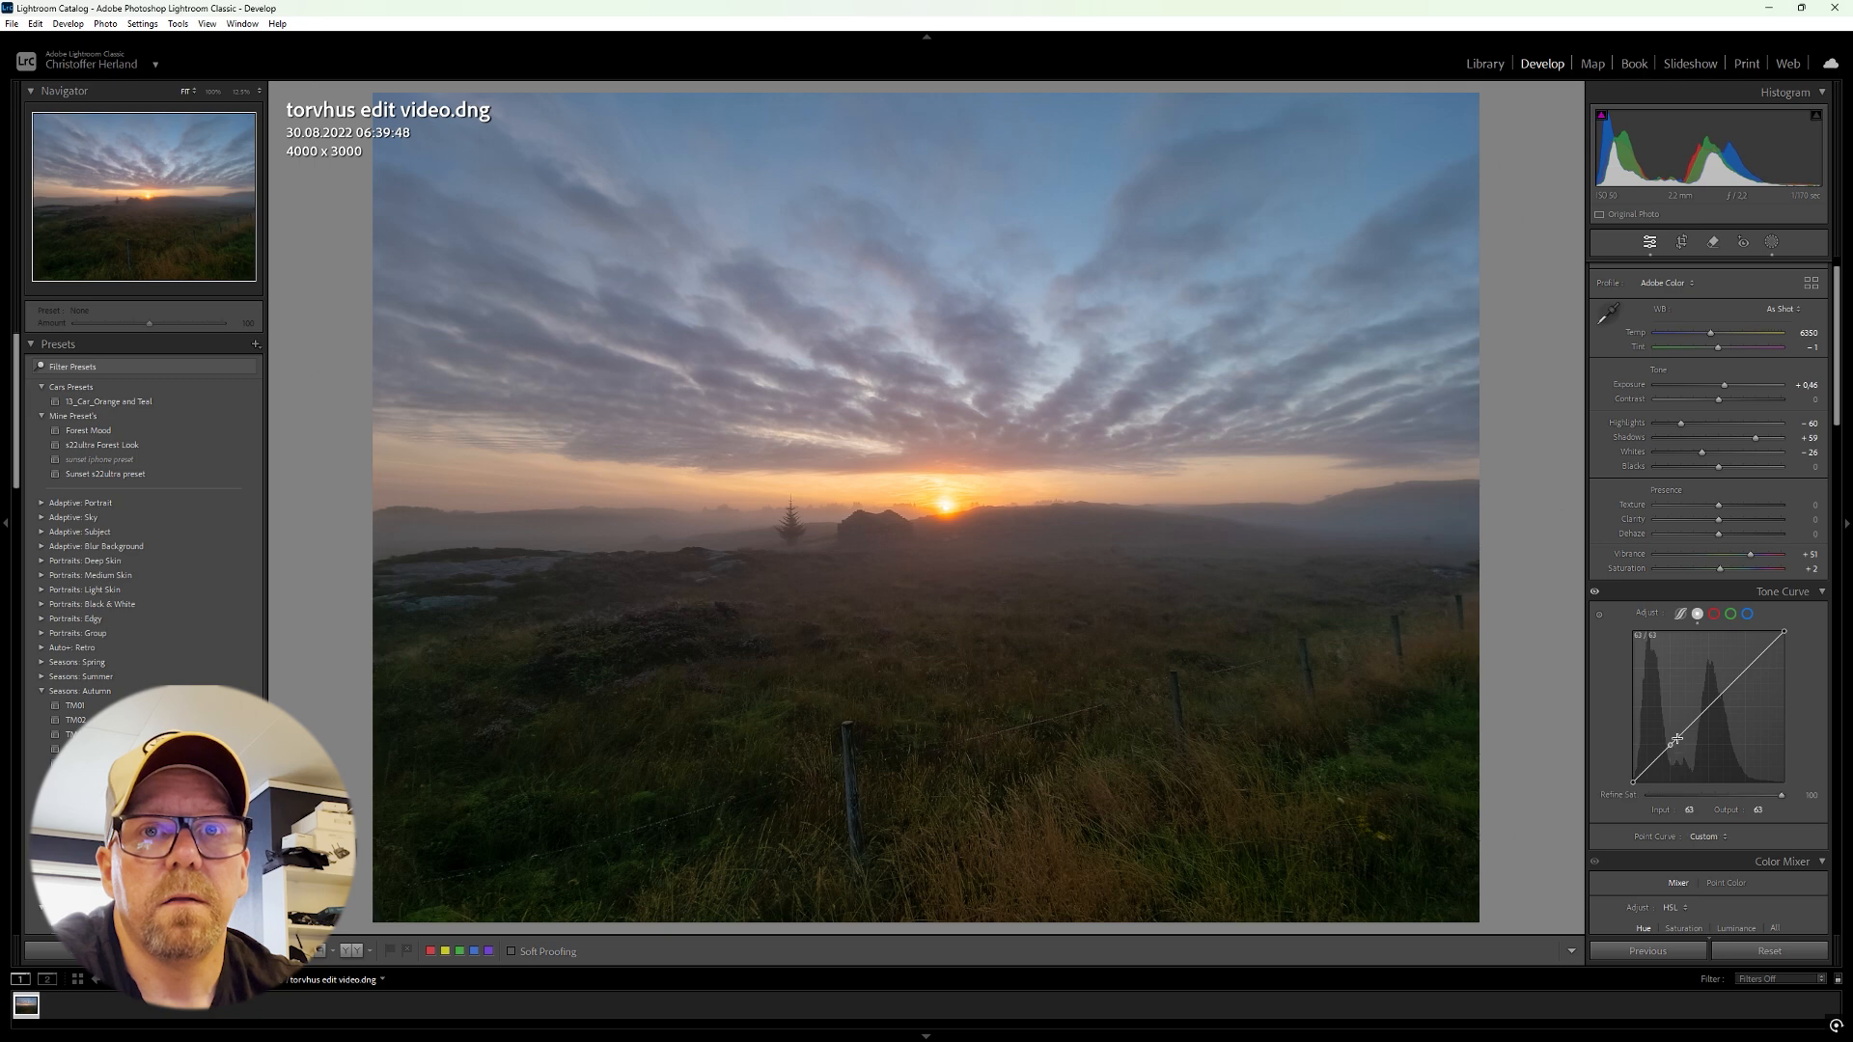
Step: Shape the tone curve with points at inputs 63, 127 and 190, lowering the midtone output to 120 and raising the highlights point
click(1669, 744)
click(1709, 707)
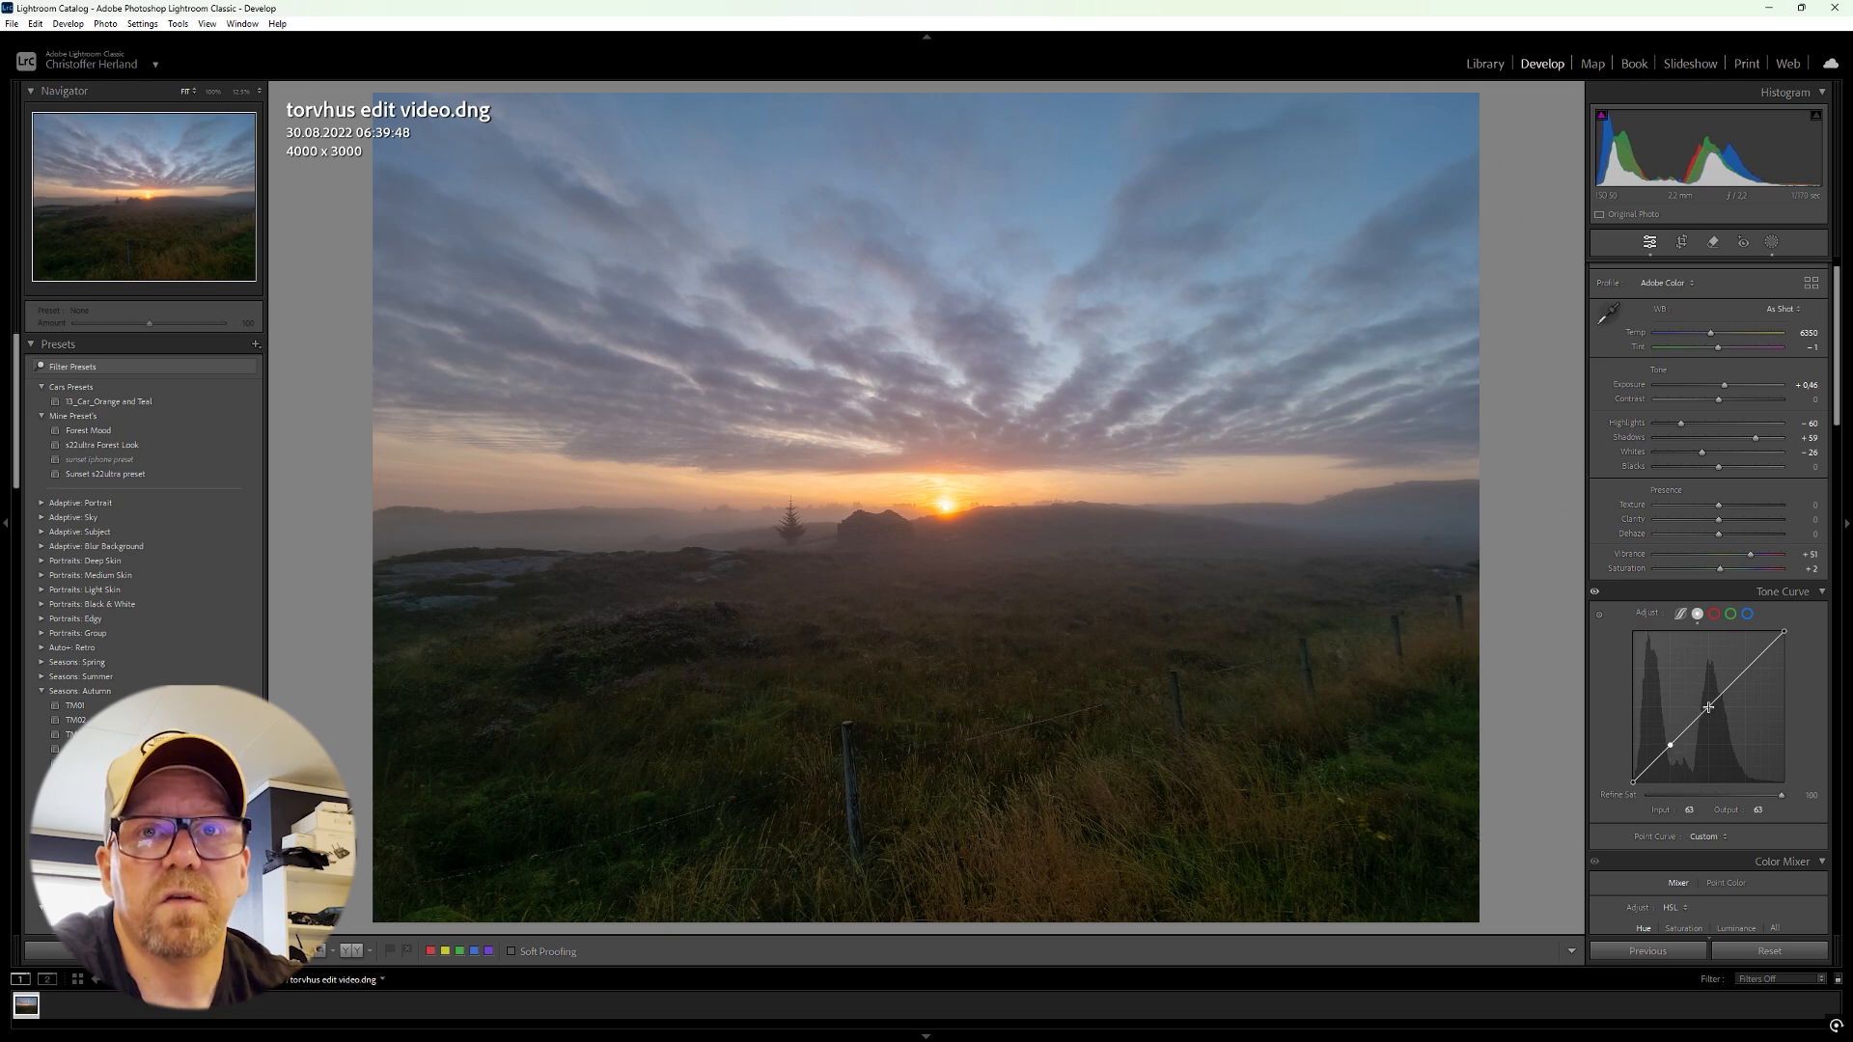
click(1745, 669)
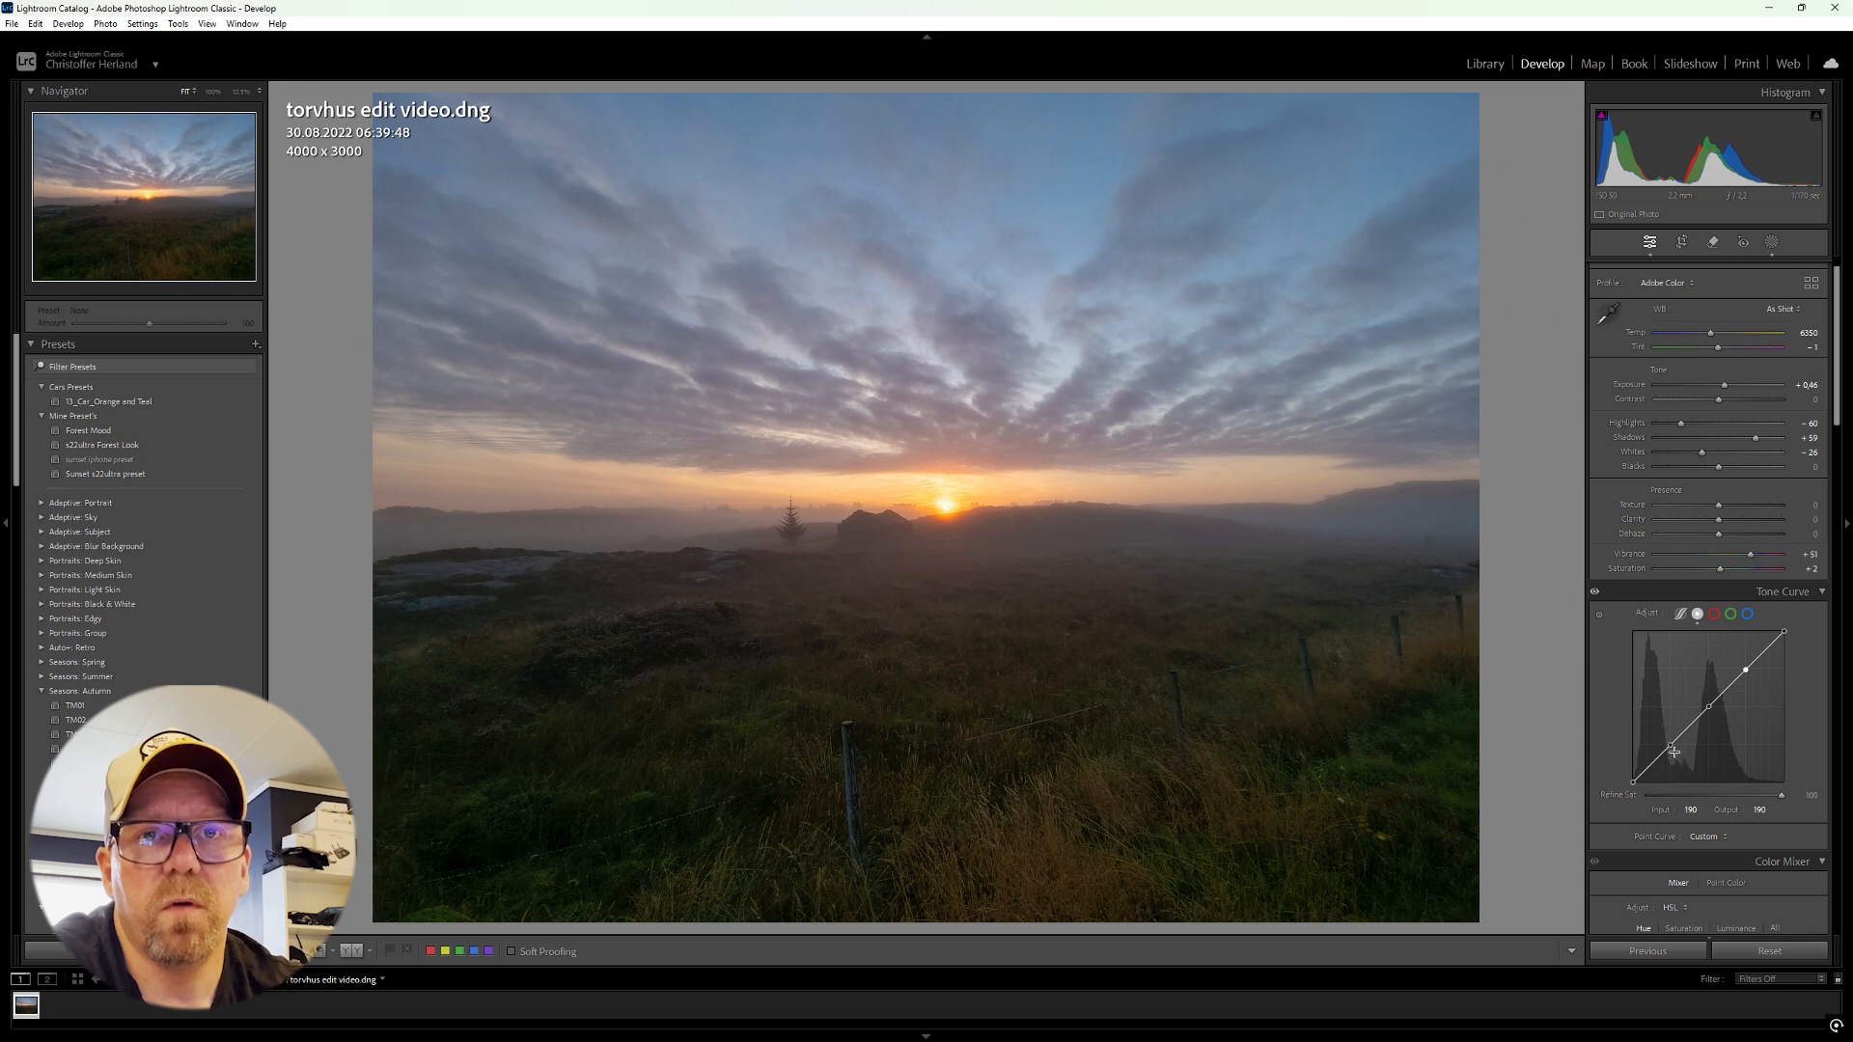
drag(1670, 743, 1708, 710)
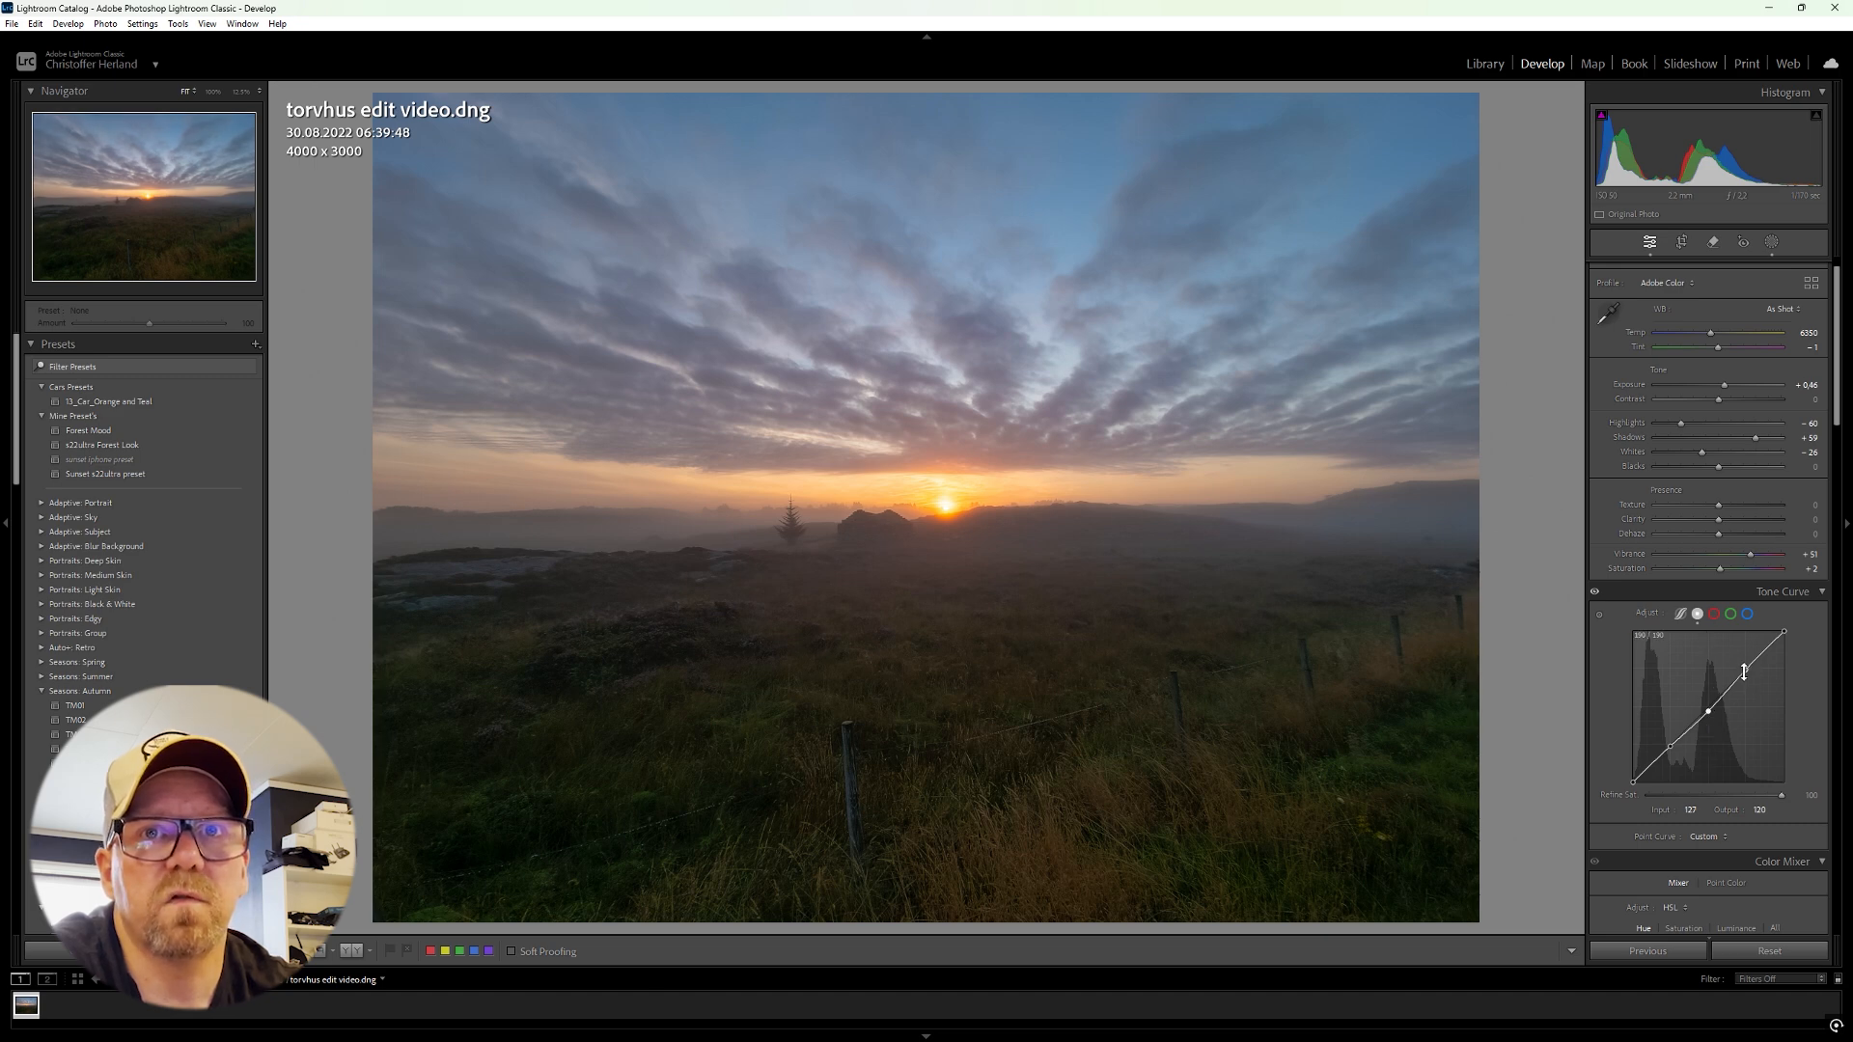
drag(1743, 672, 1744, 662)
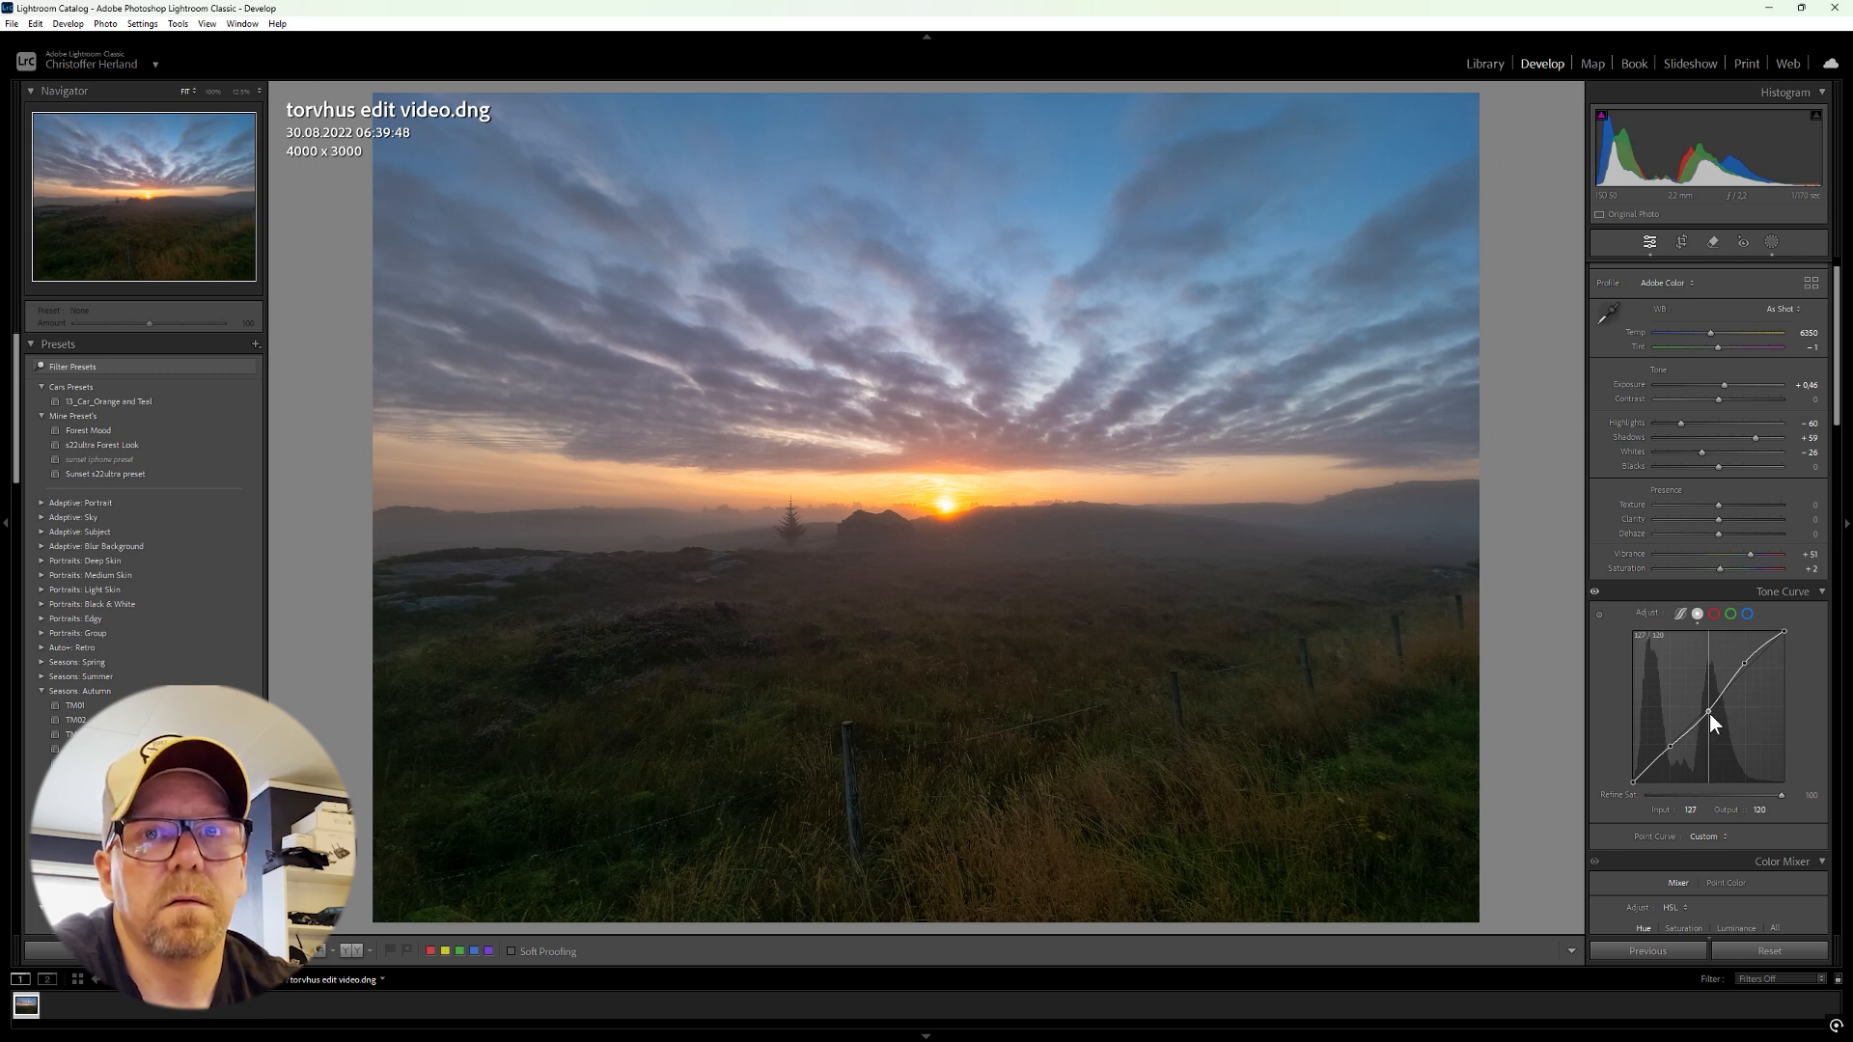
Step: Raise the tone curve's midtone point to input 128, output 126, and set the photo's exposure to +0.66
drag(1710, 714, 1708, 708)
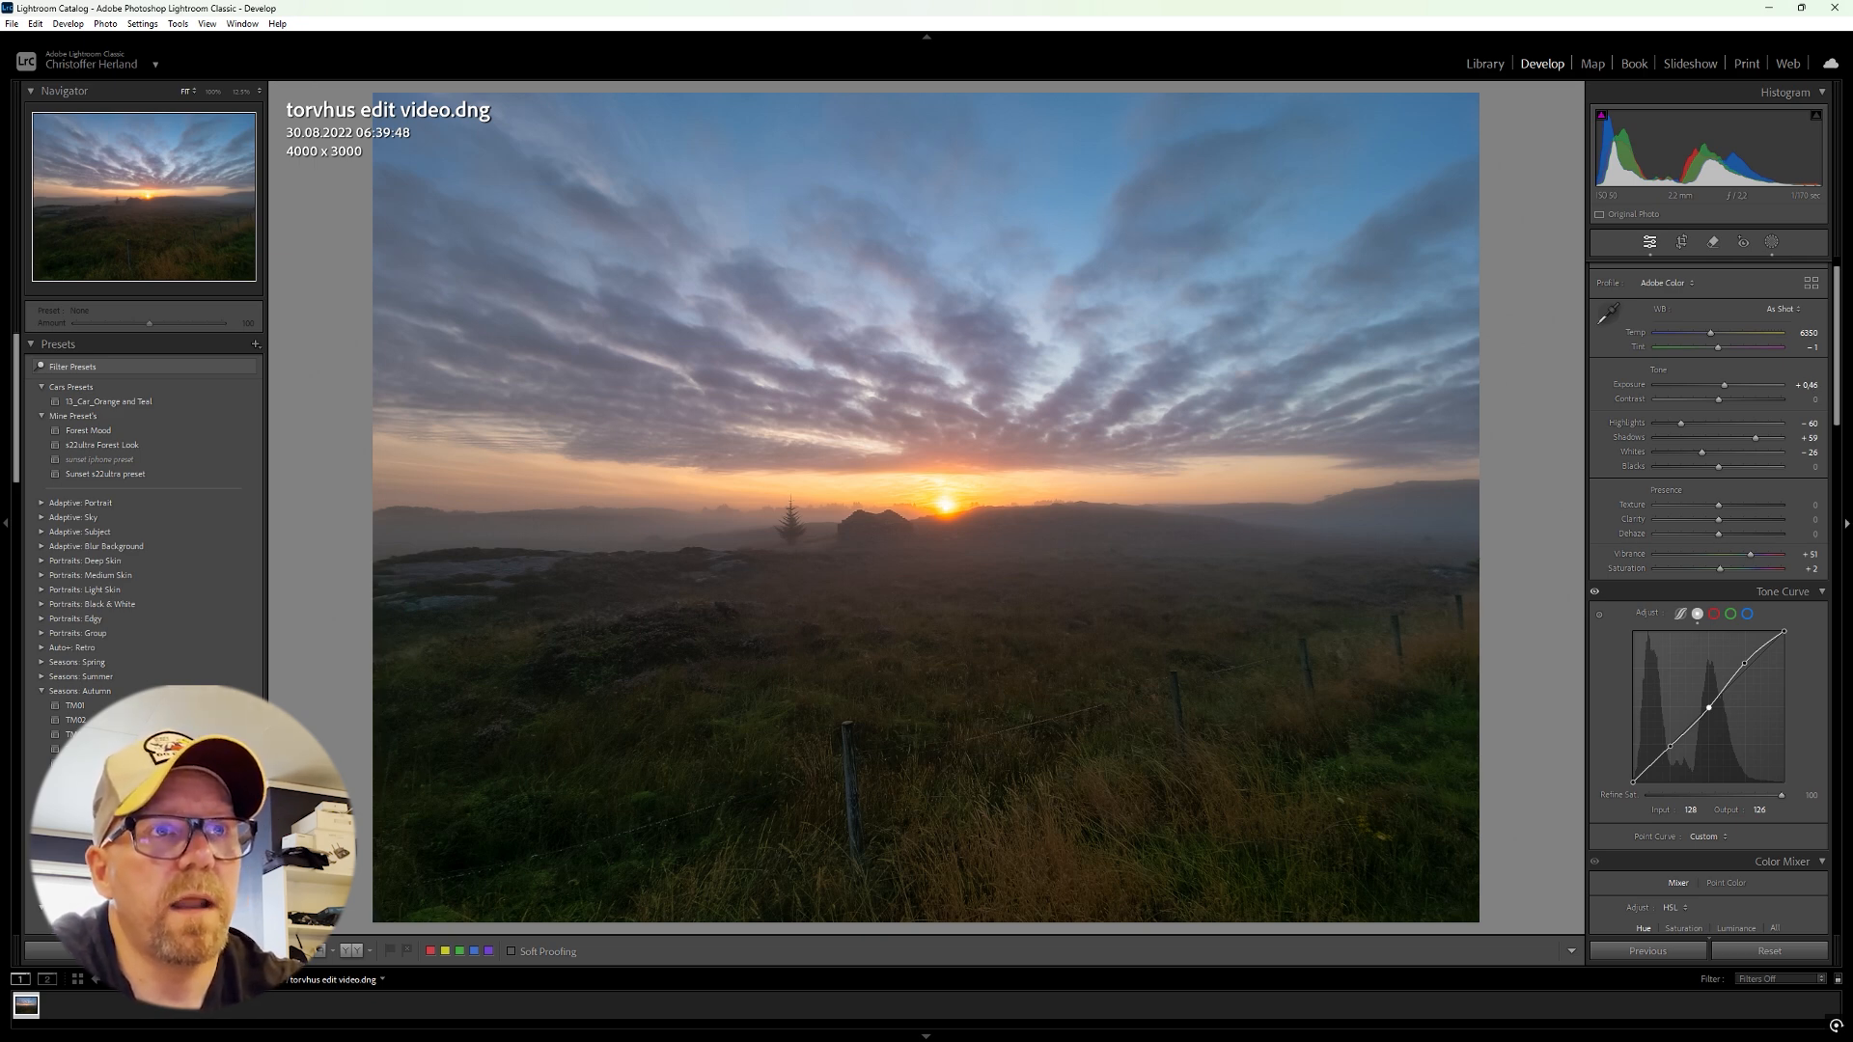
key(equal)
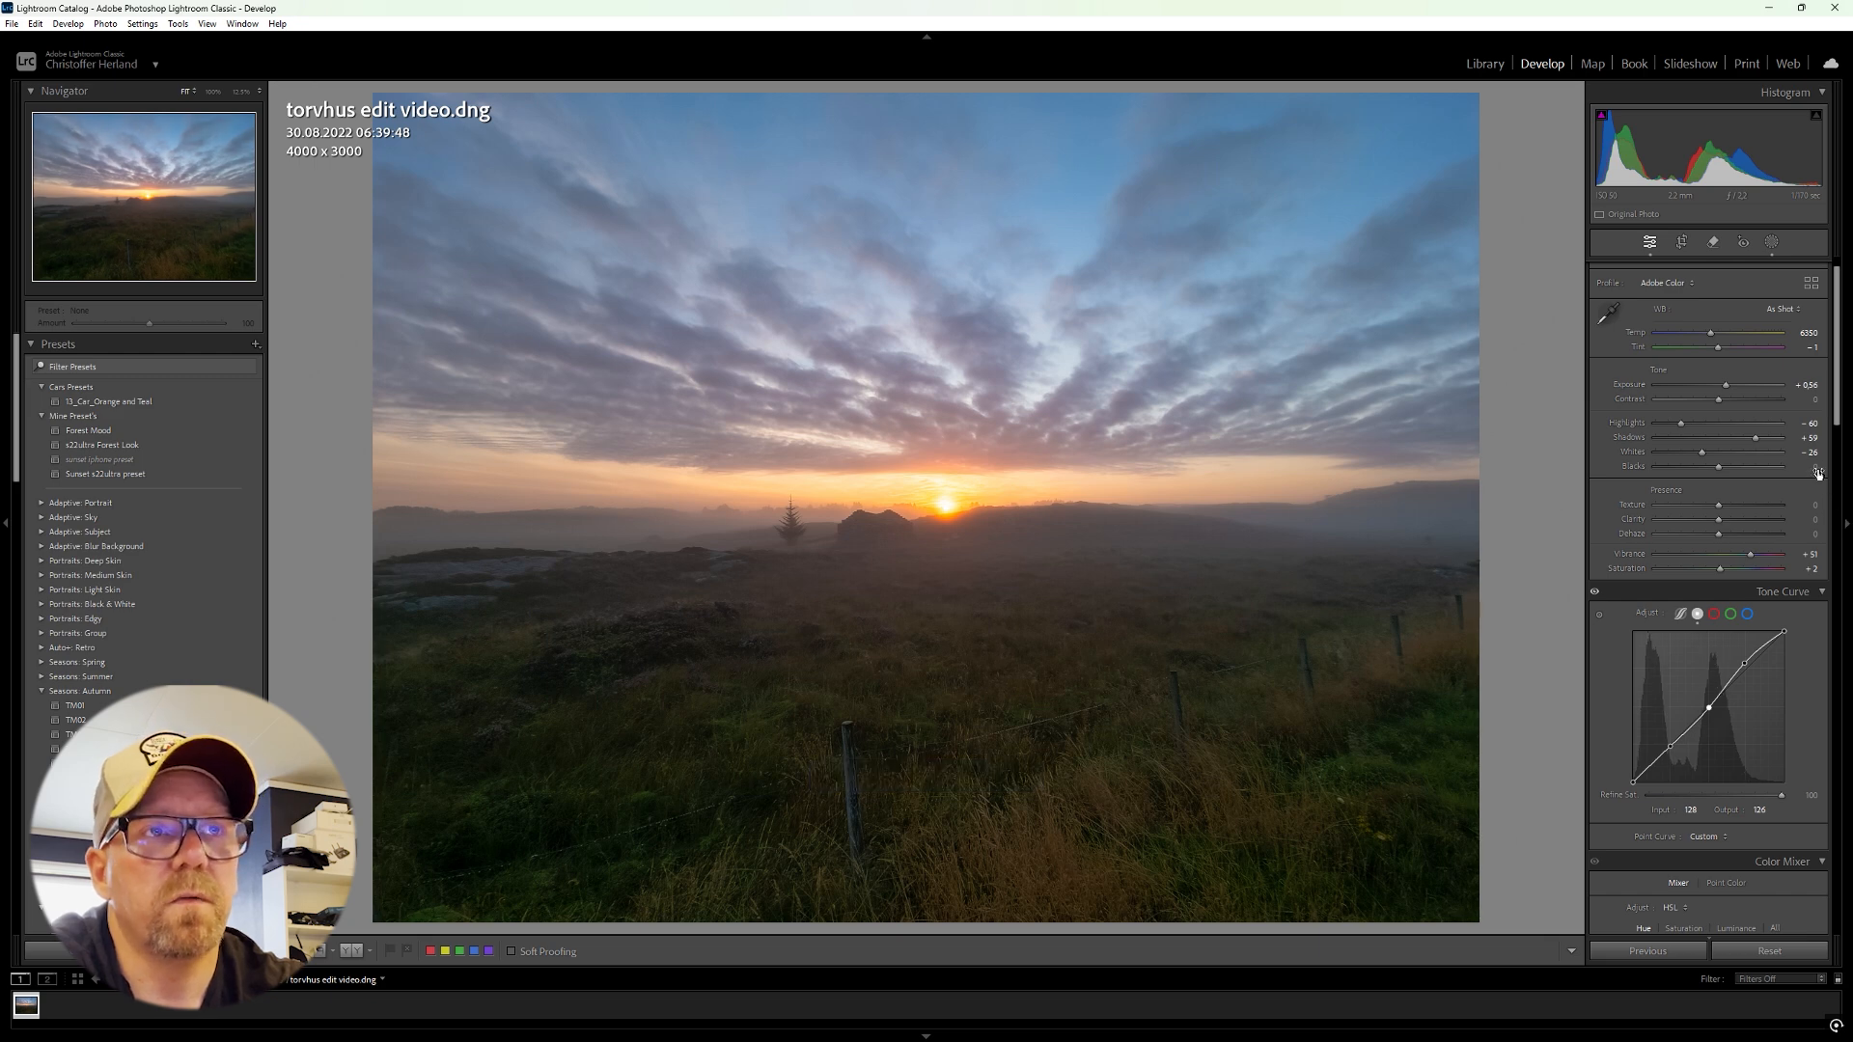
key(equal)
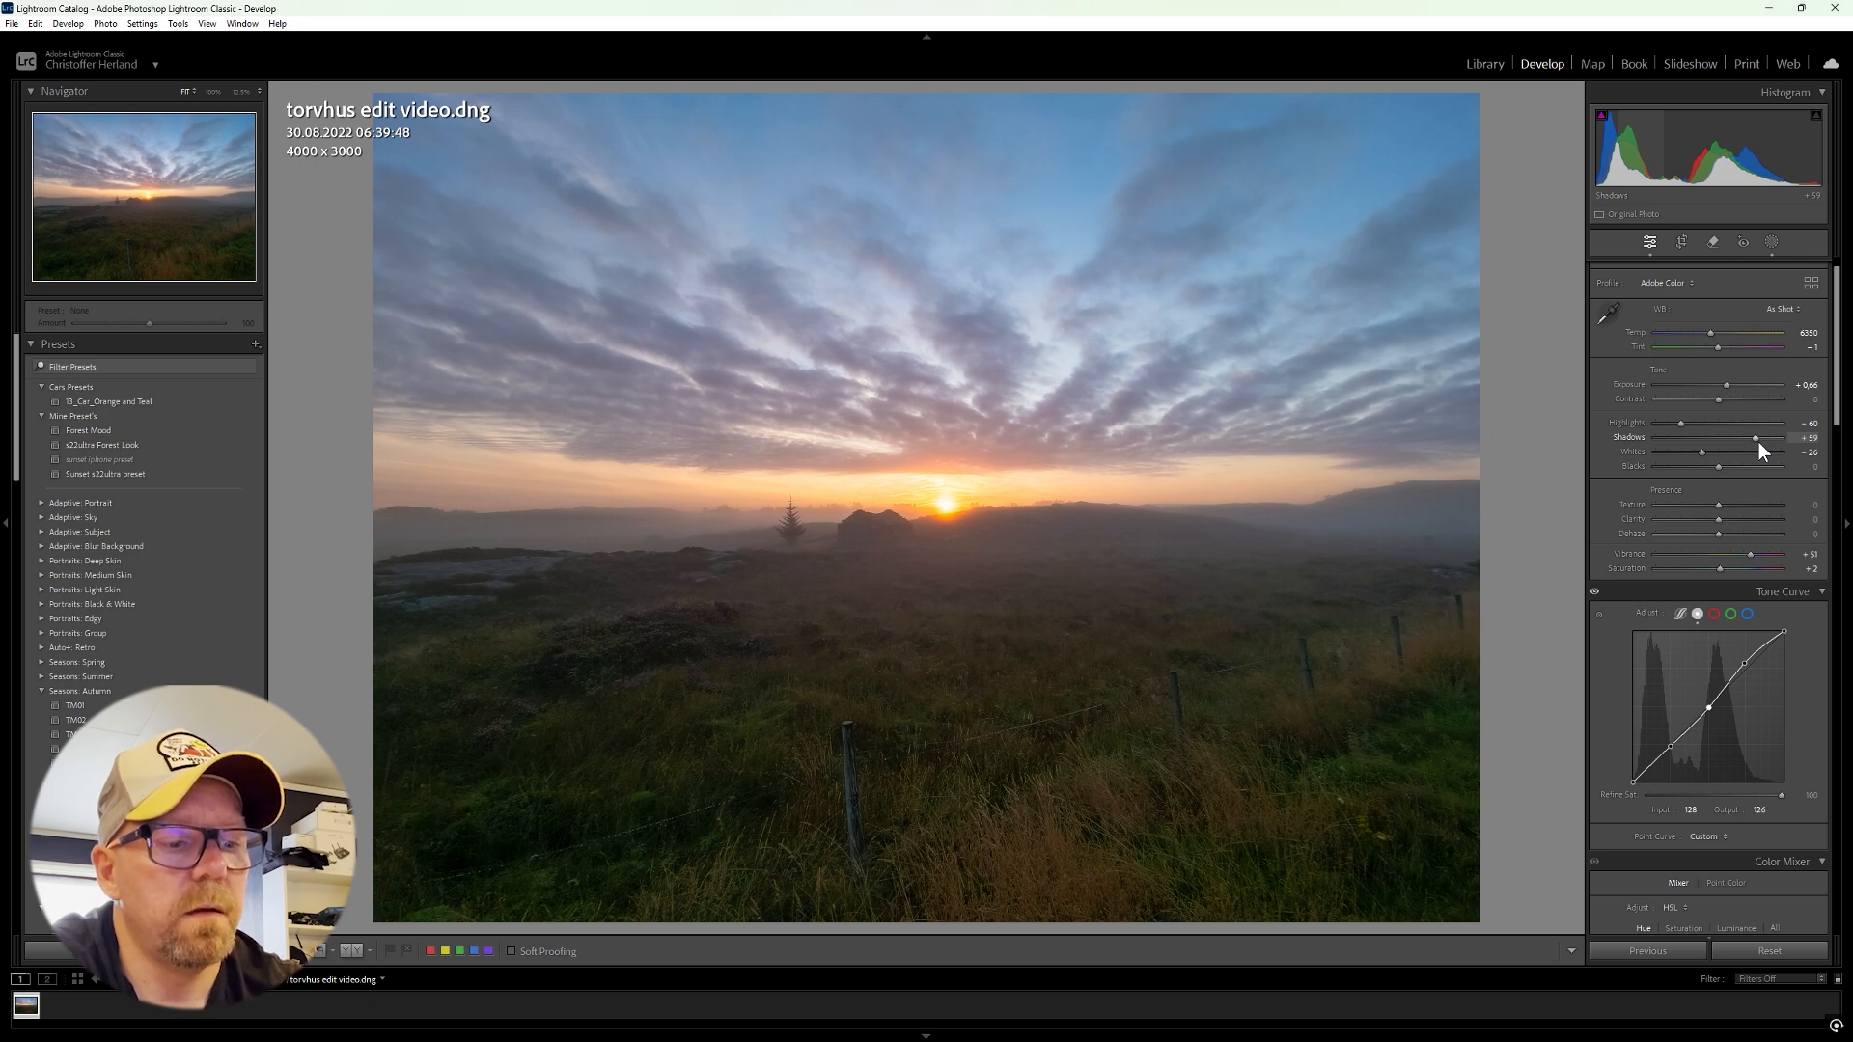
key(b)
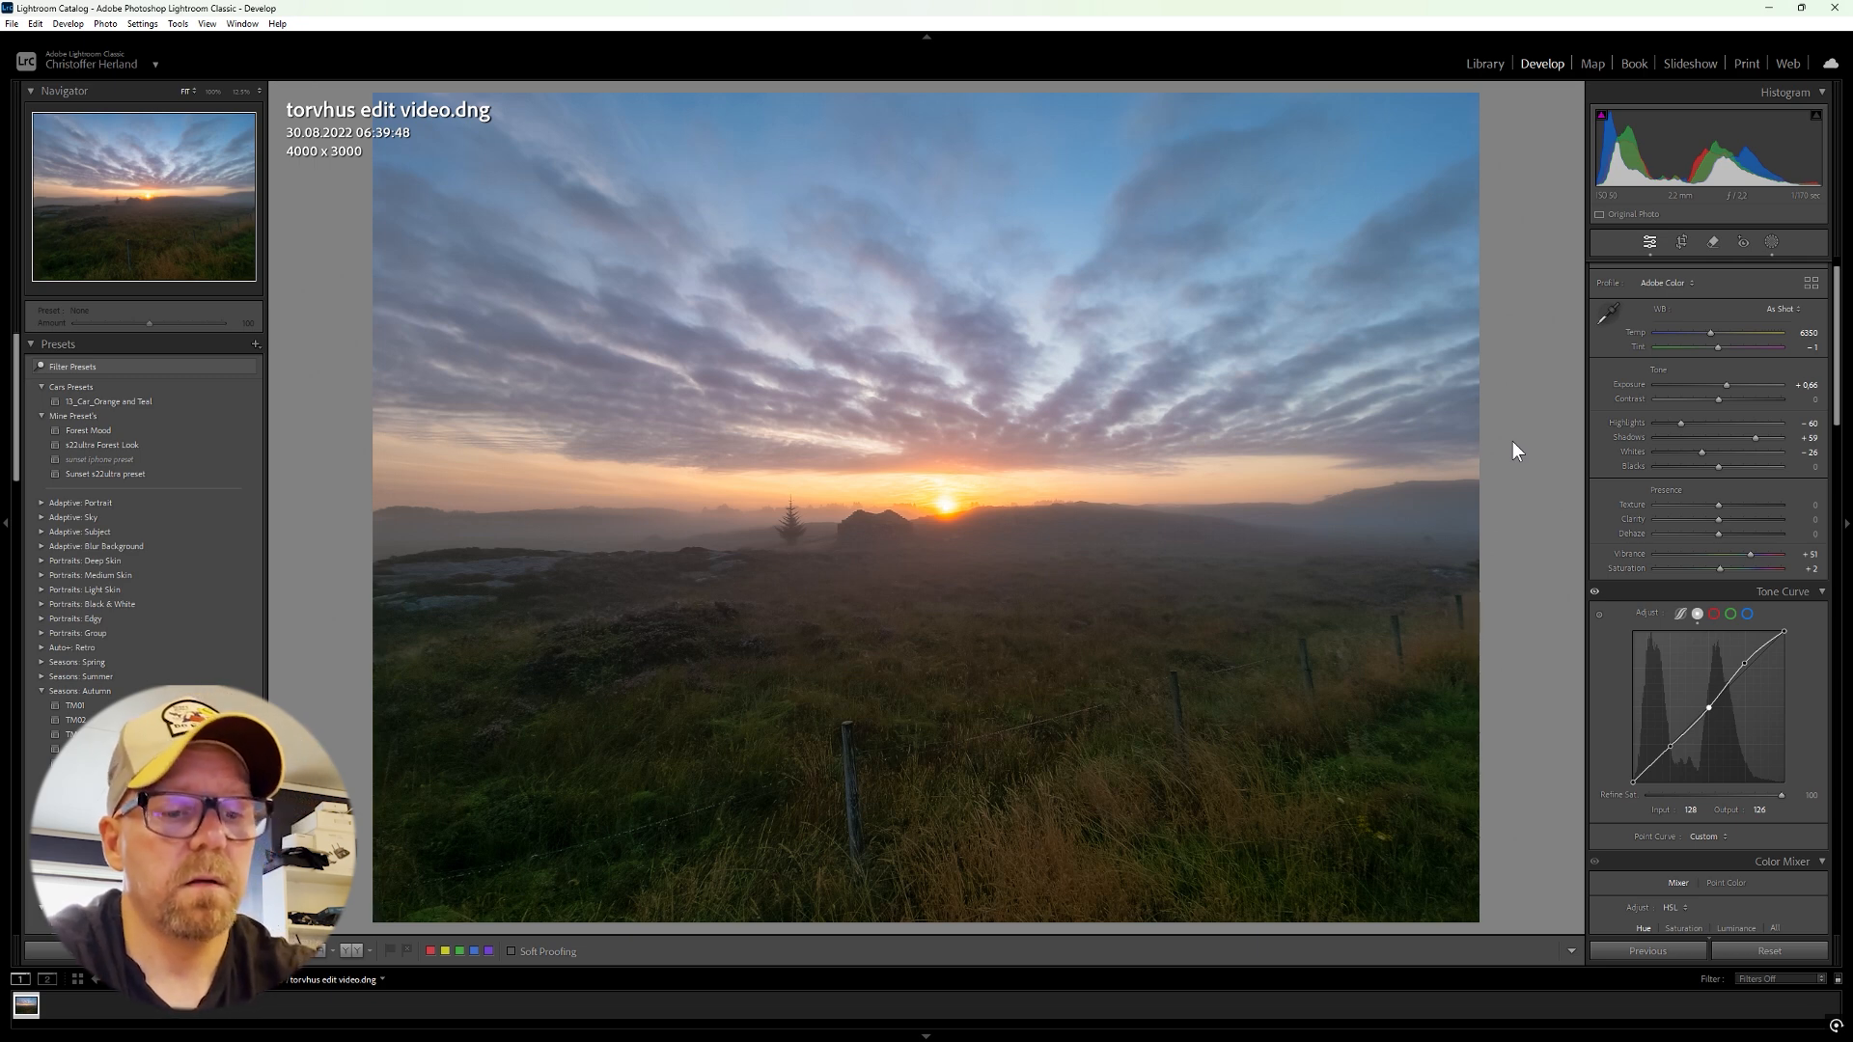
Step: Compare the edit with the original photo and reduce the vibrance to +10
key(backslash)
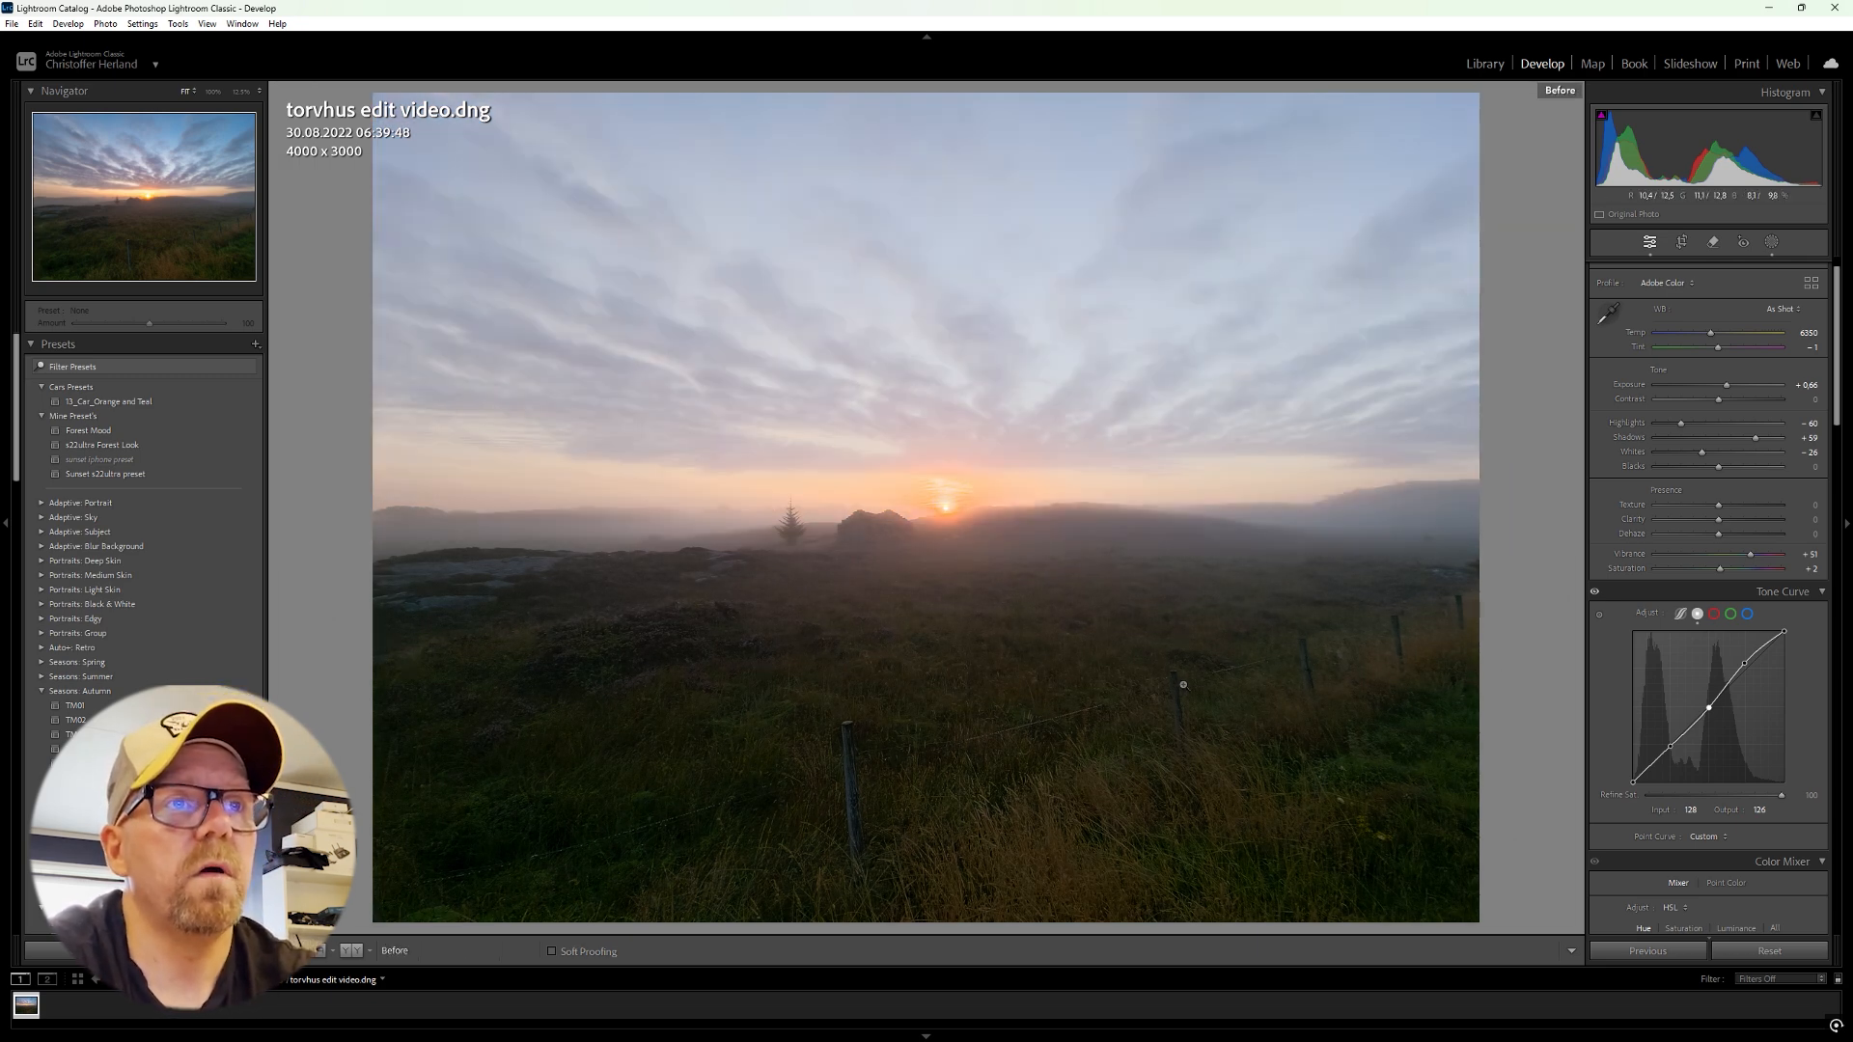
key(backslash)
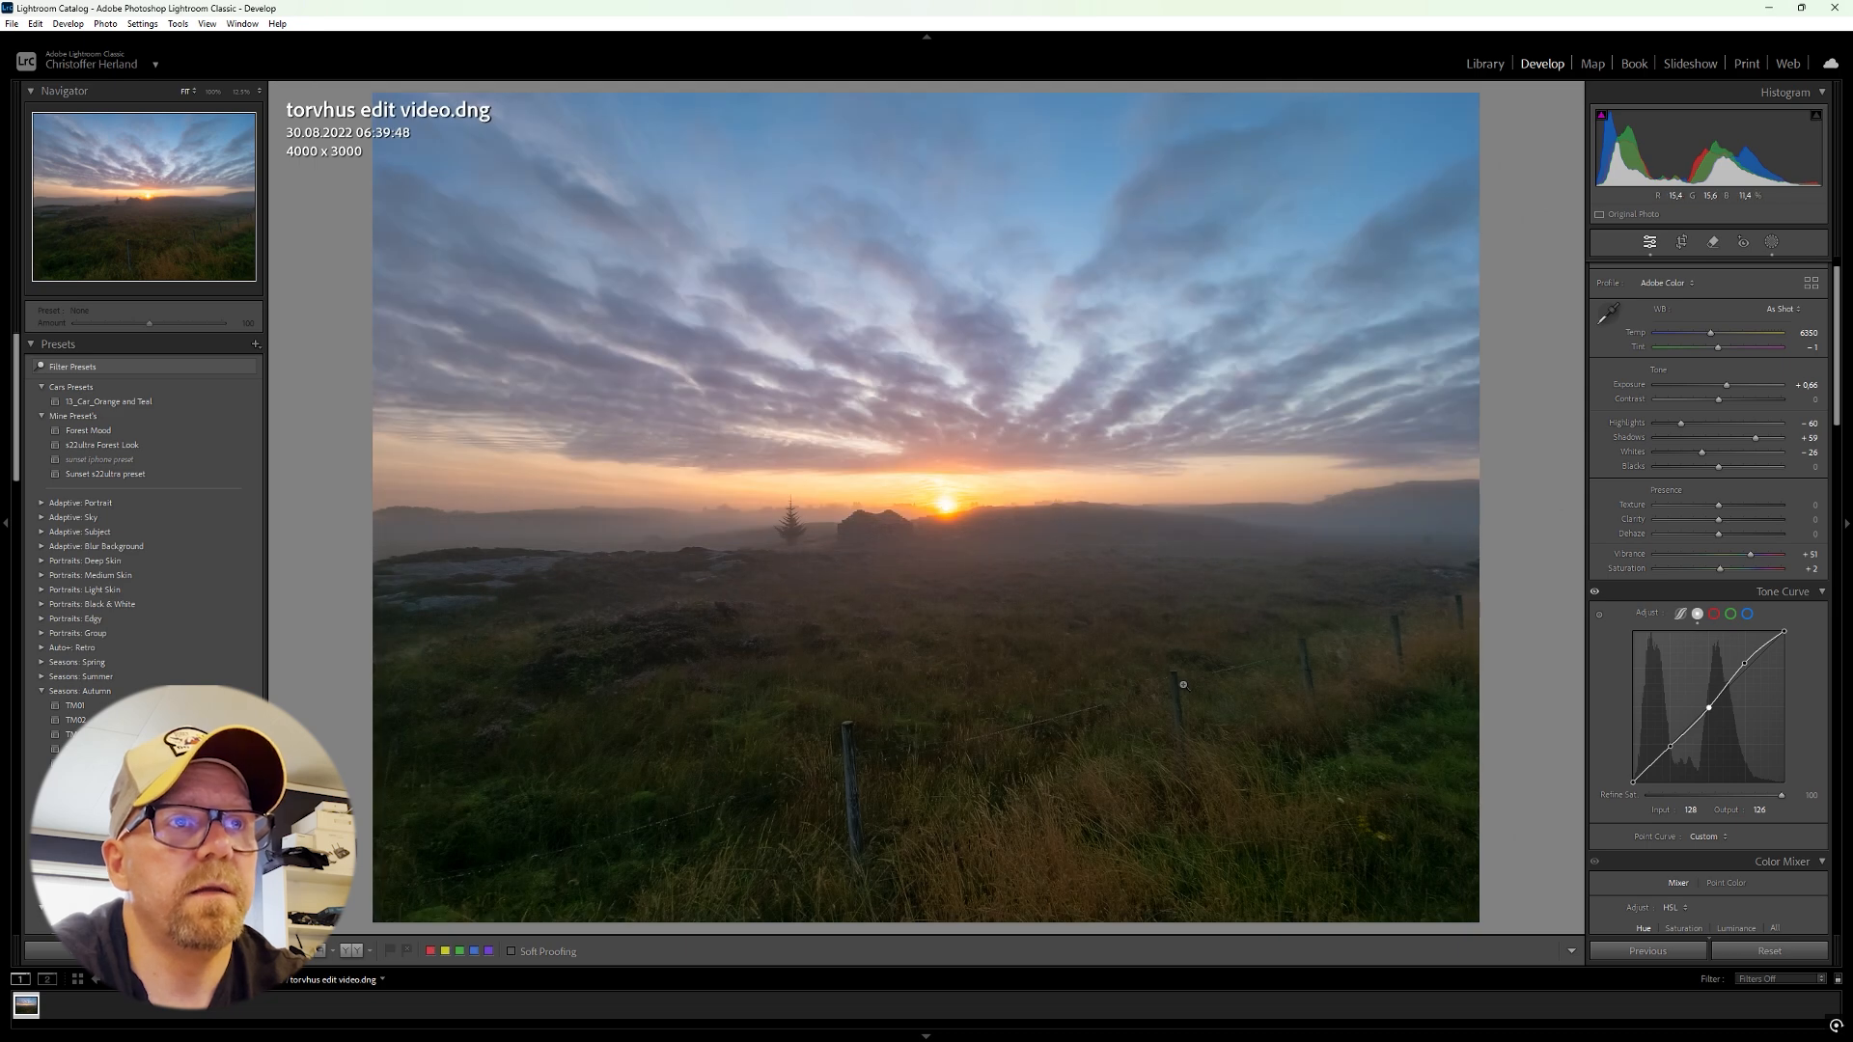
key(backslash)
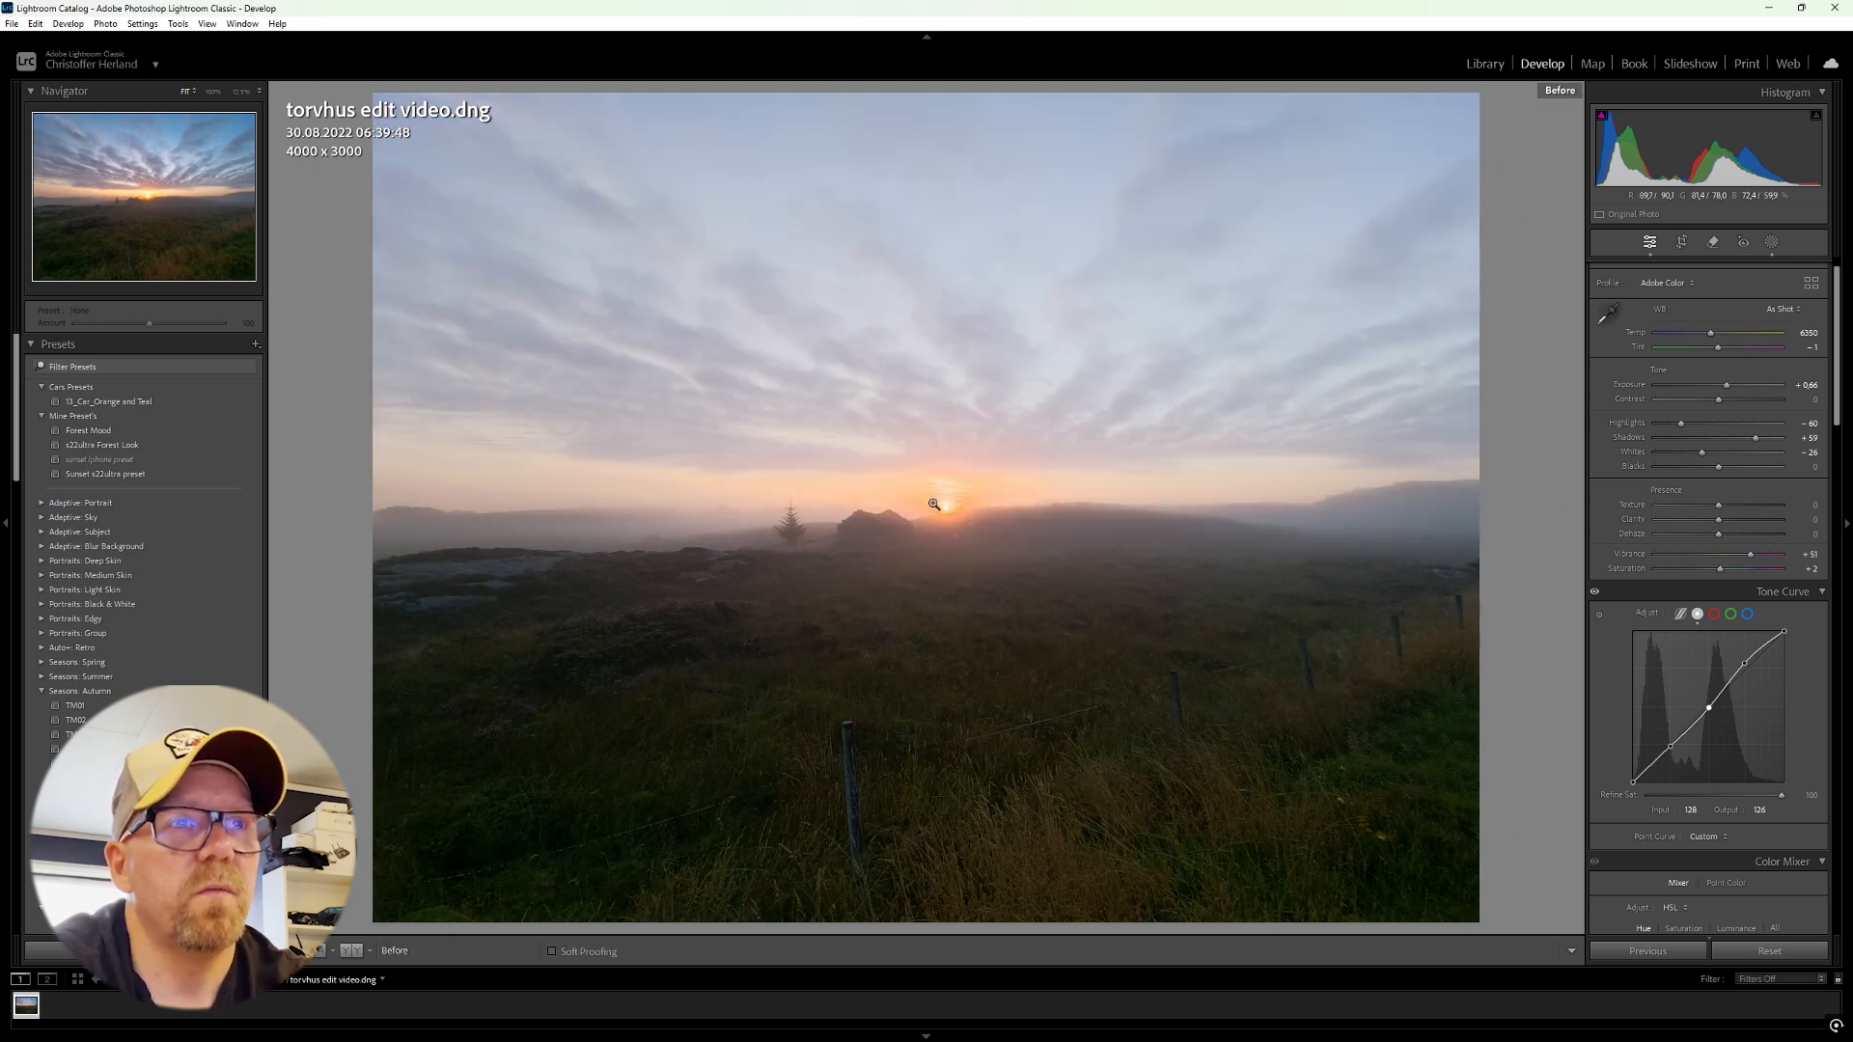
key(backslash)
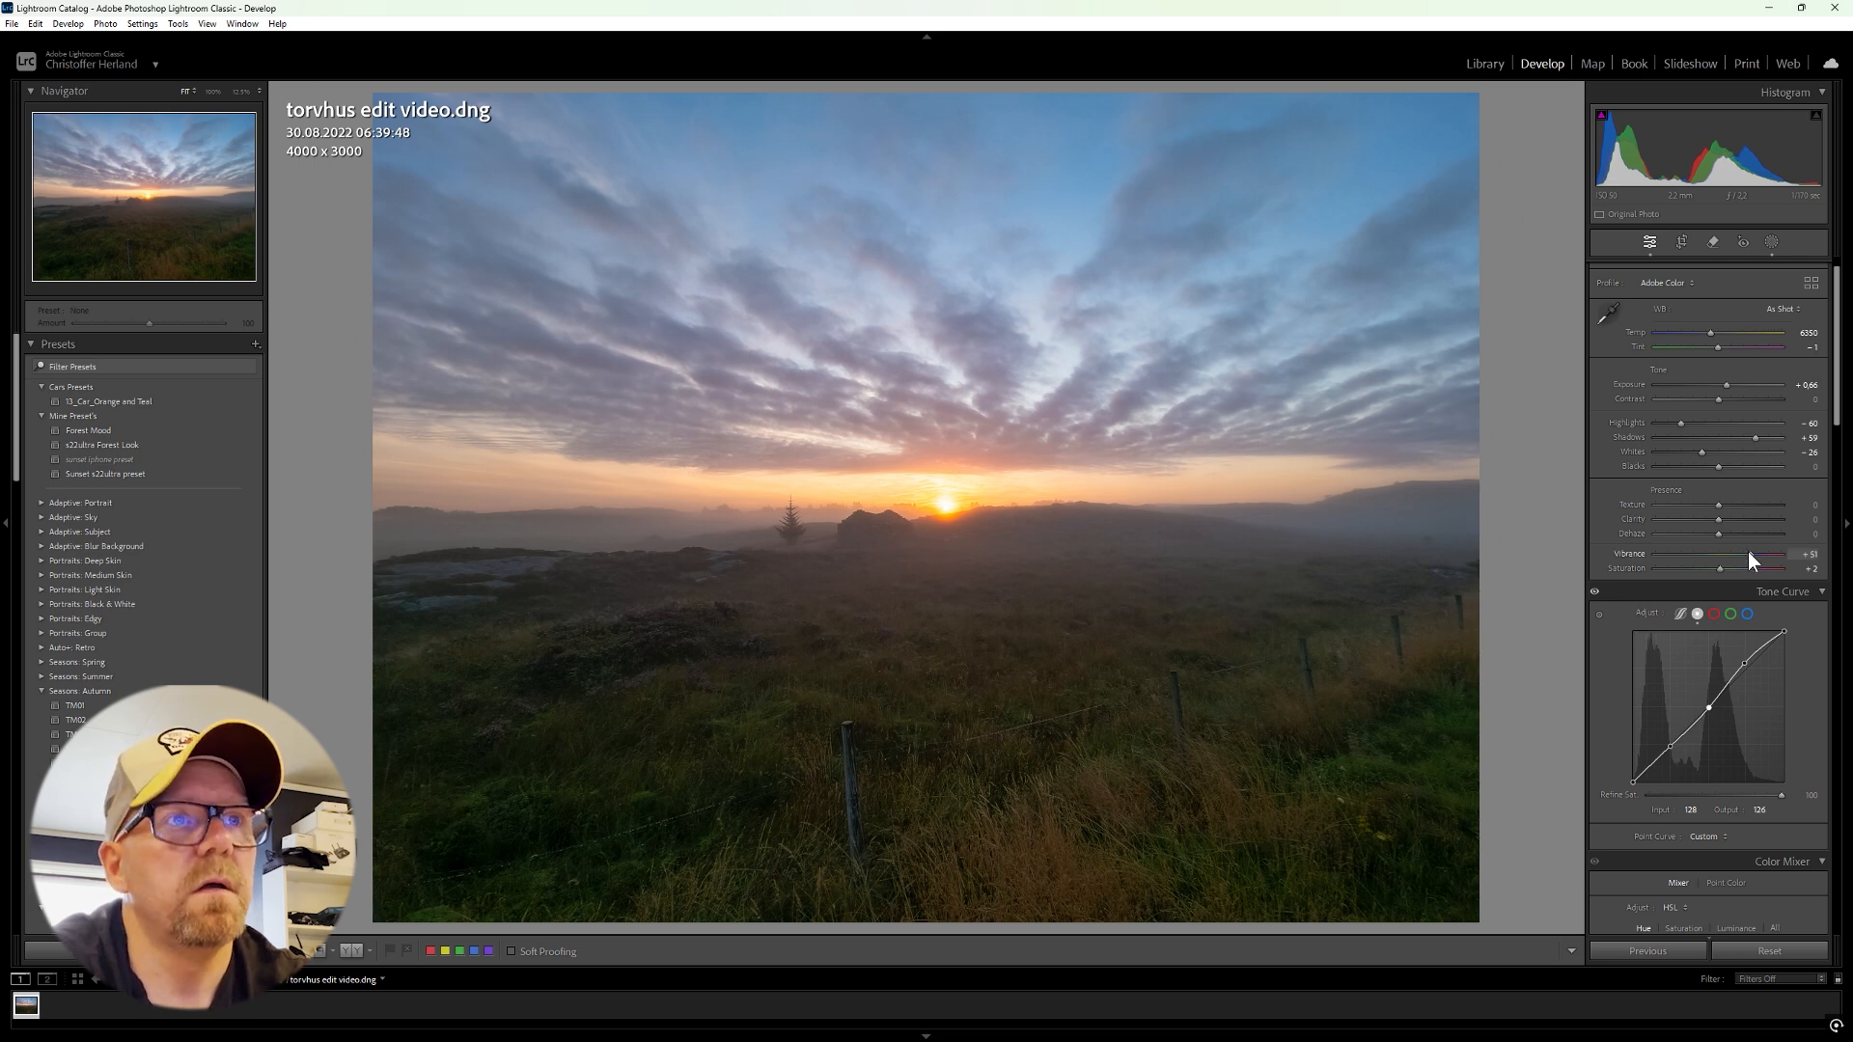
drag(1746, 552, 1722, 556)
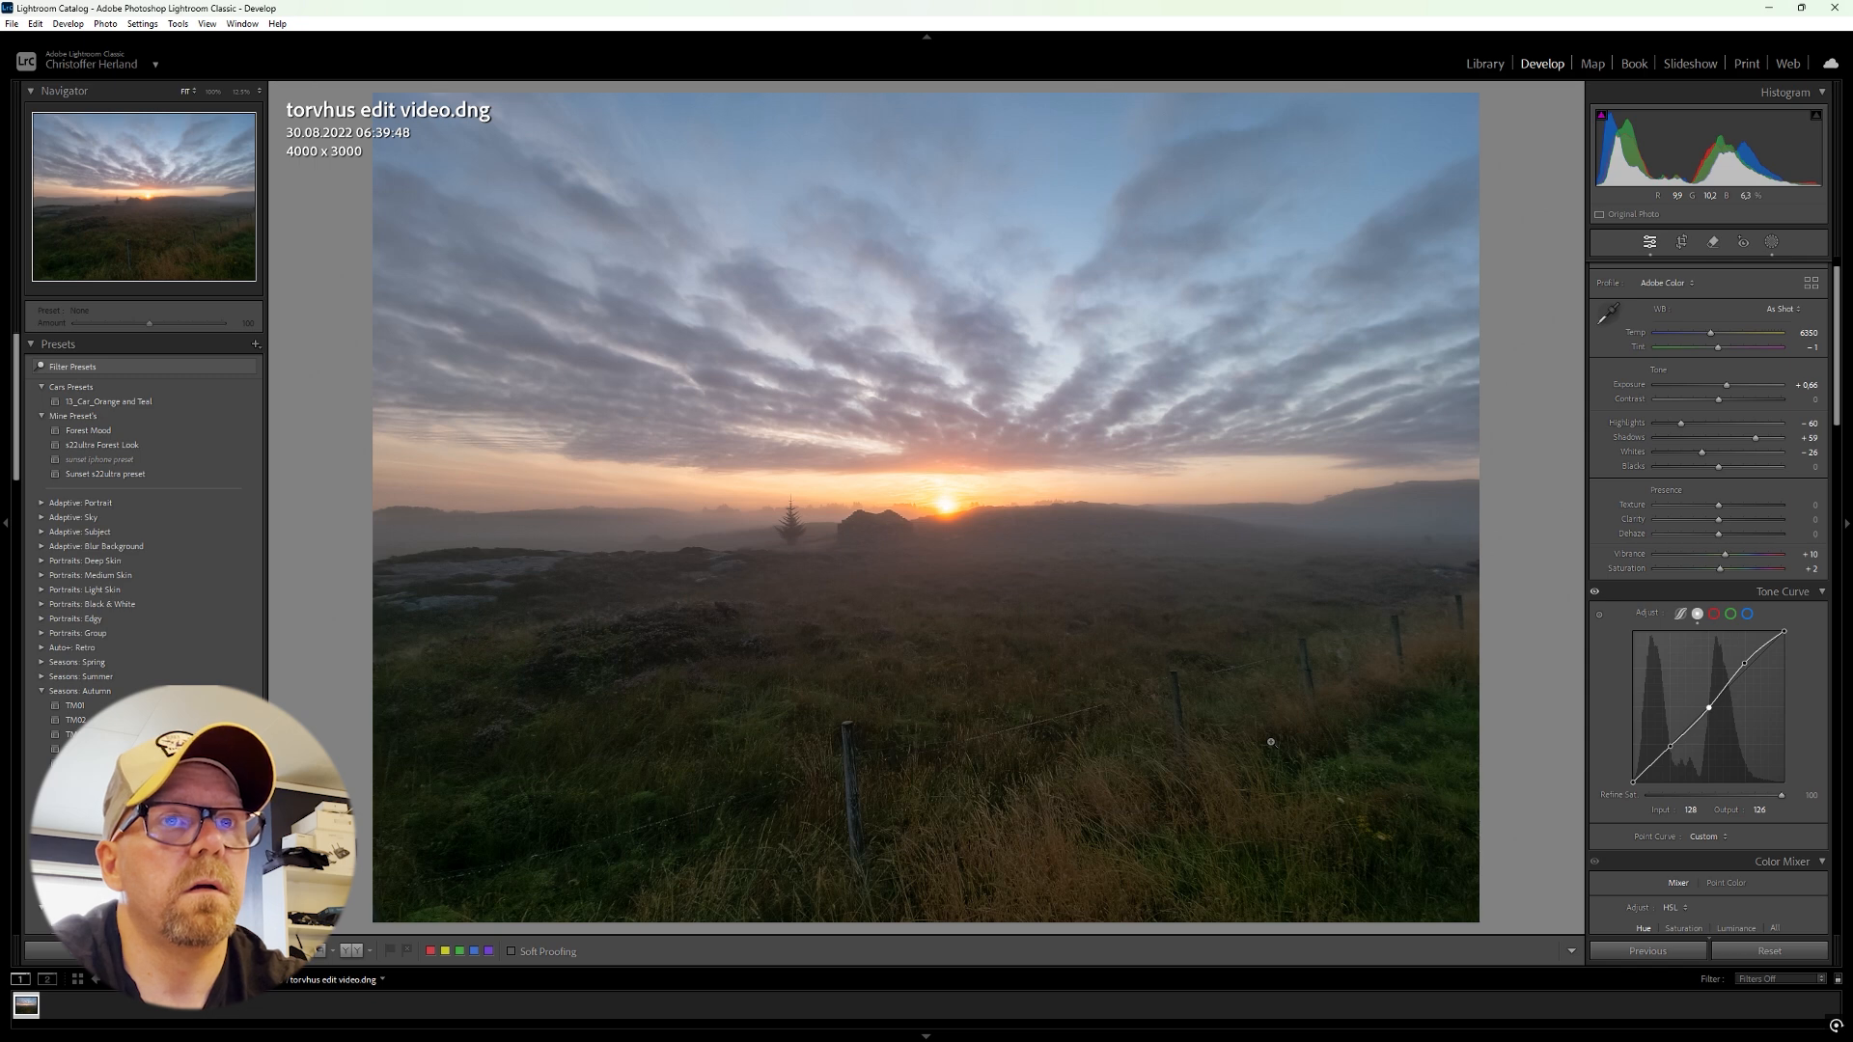
key(backslash)
key(backslash)
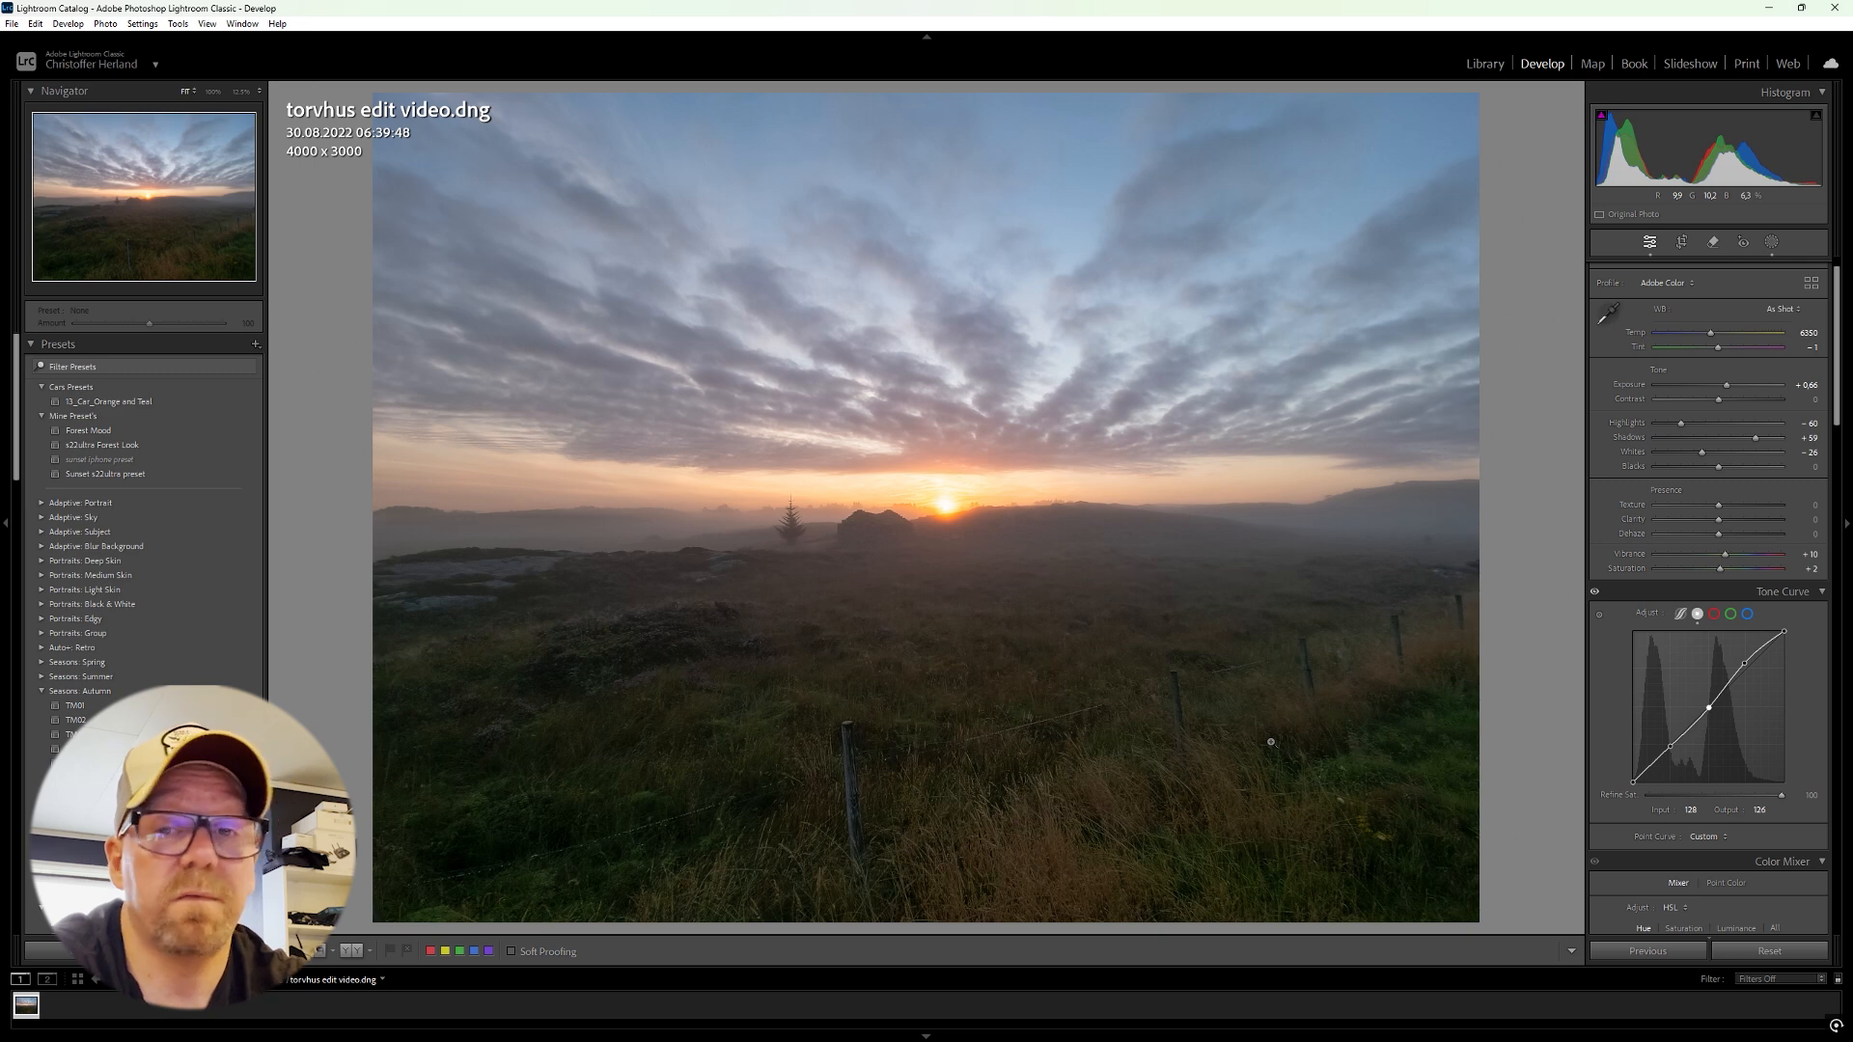
key(backslash)
key(backslash)
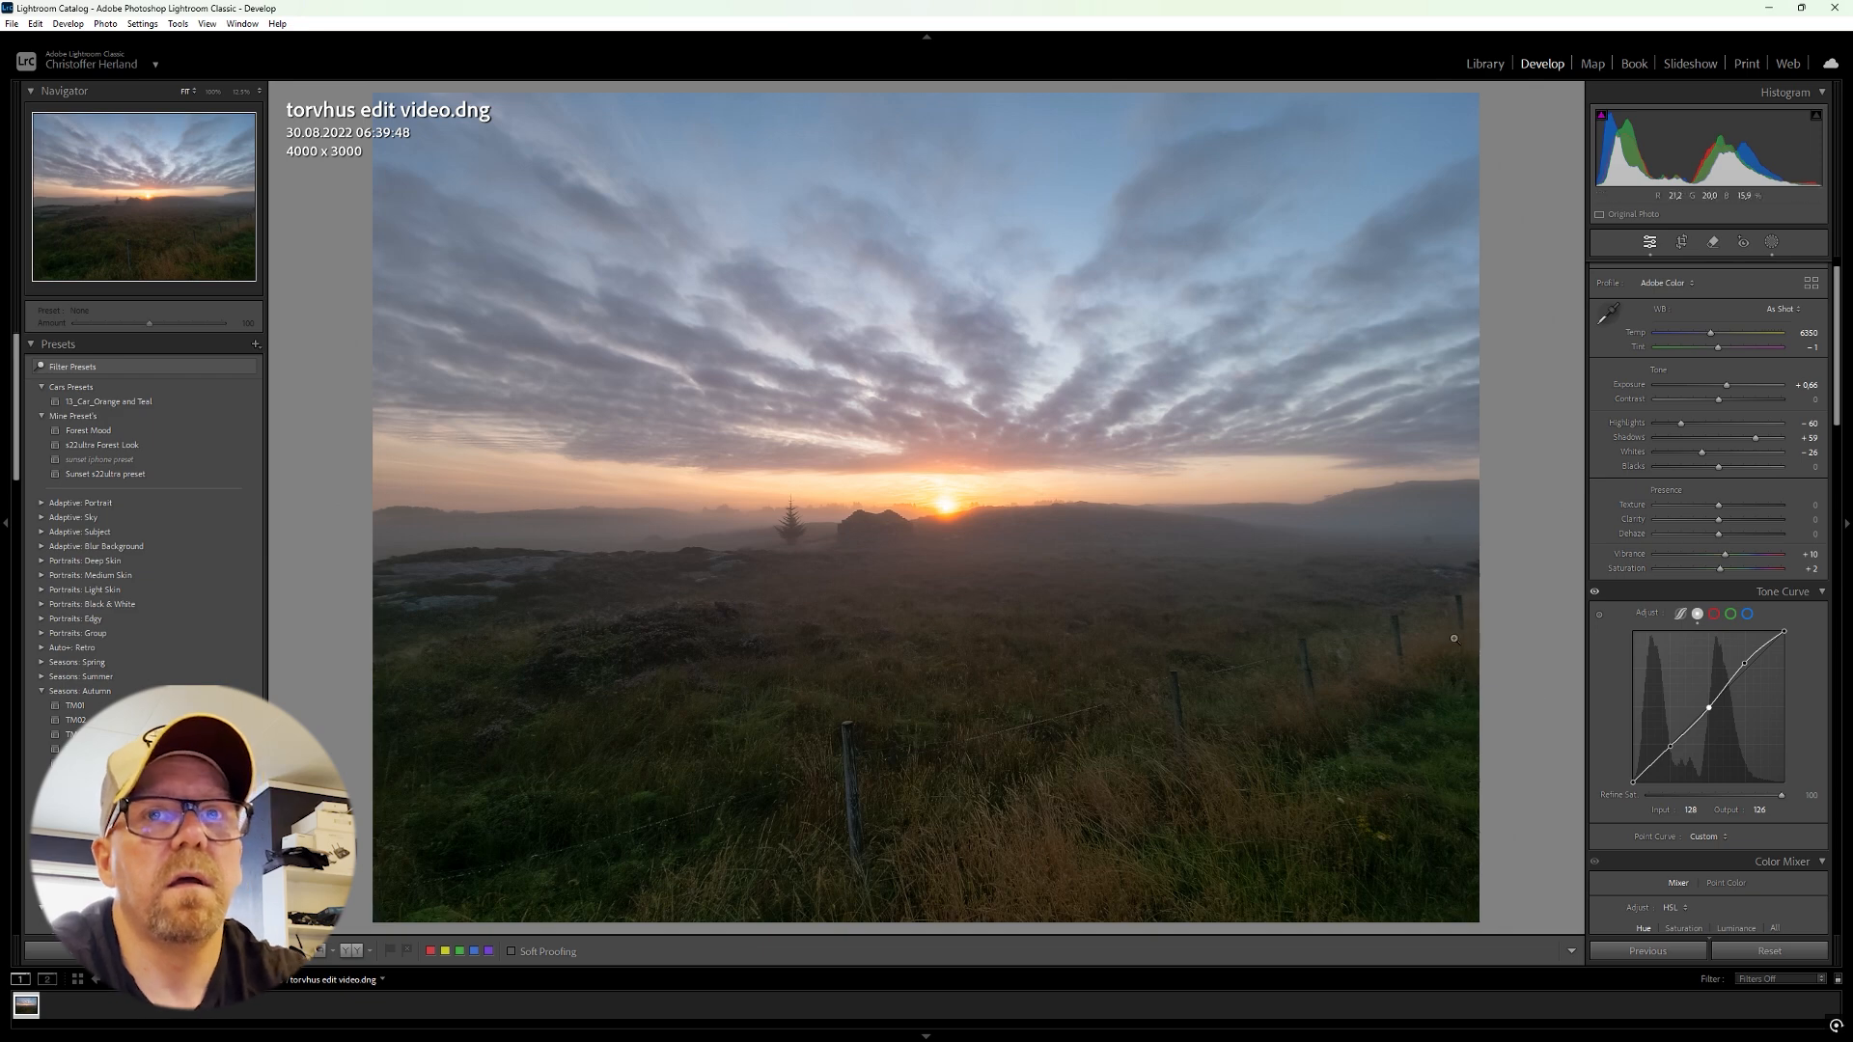
Step: Zoom in on the stone house beside the sun and open the masking tools
click(880, 533)
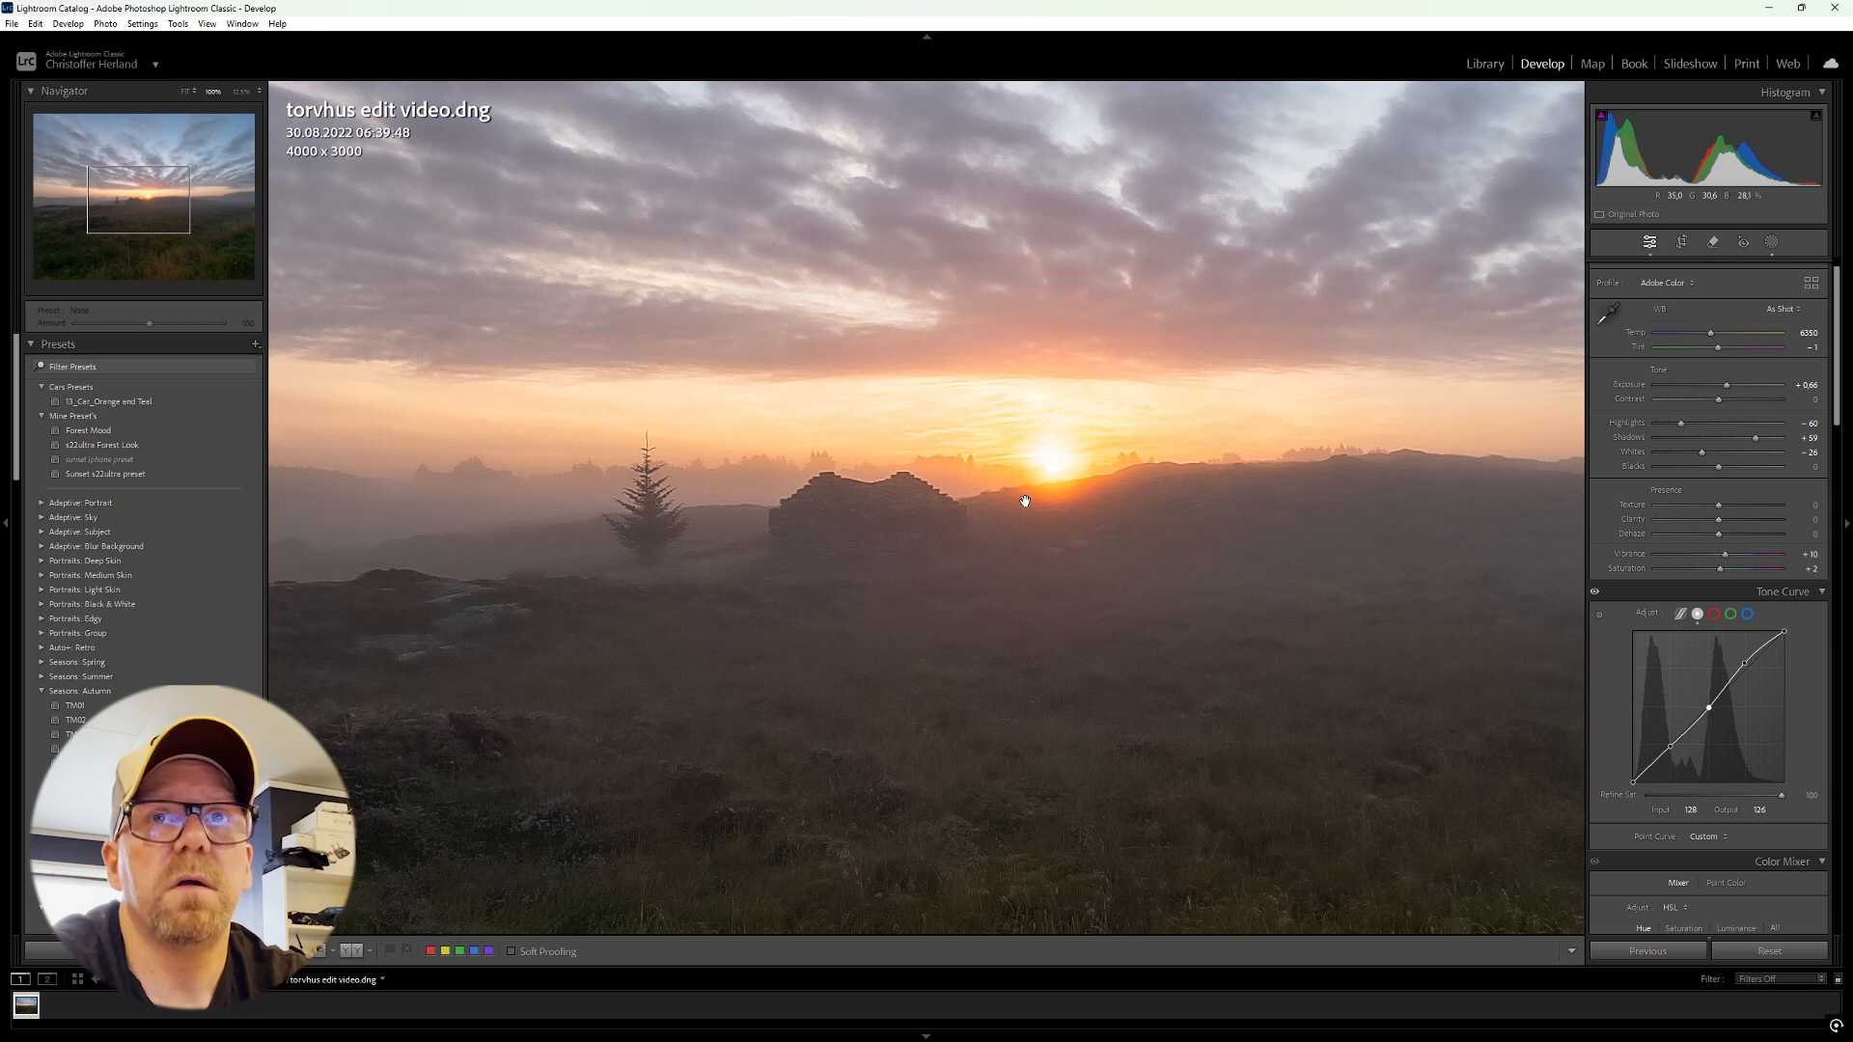
click(1770, 243)
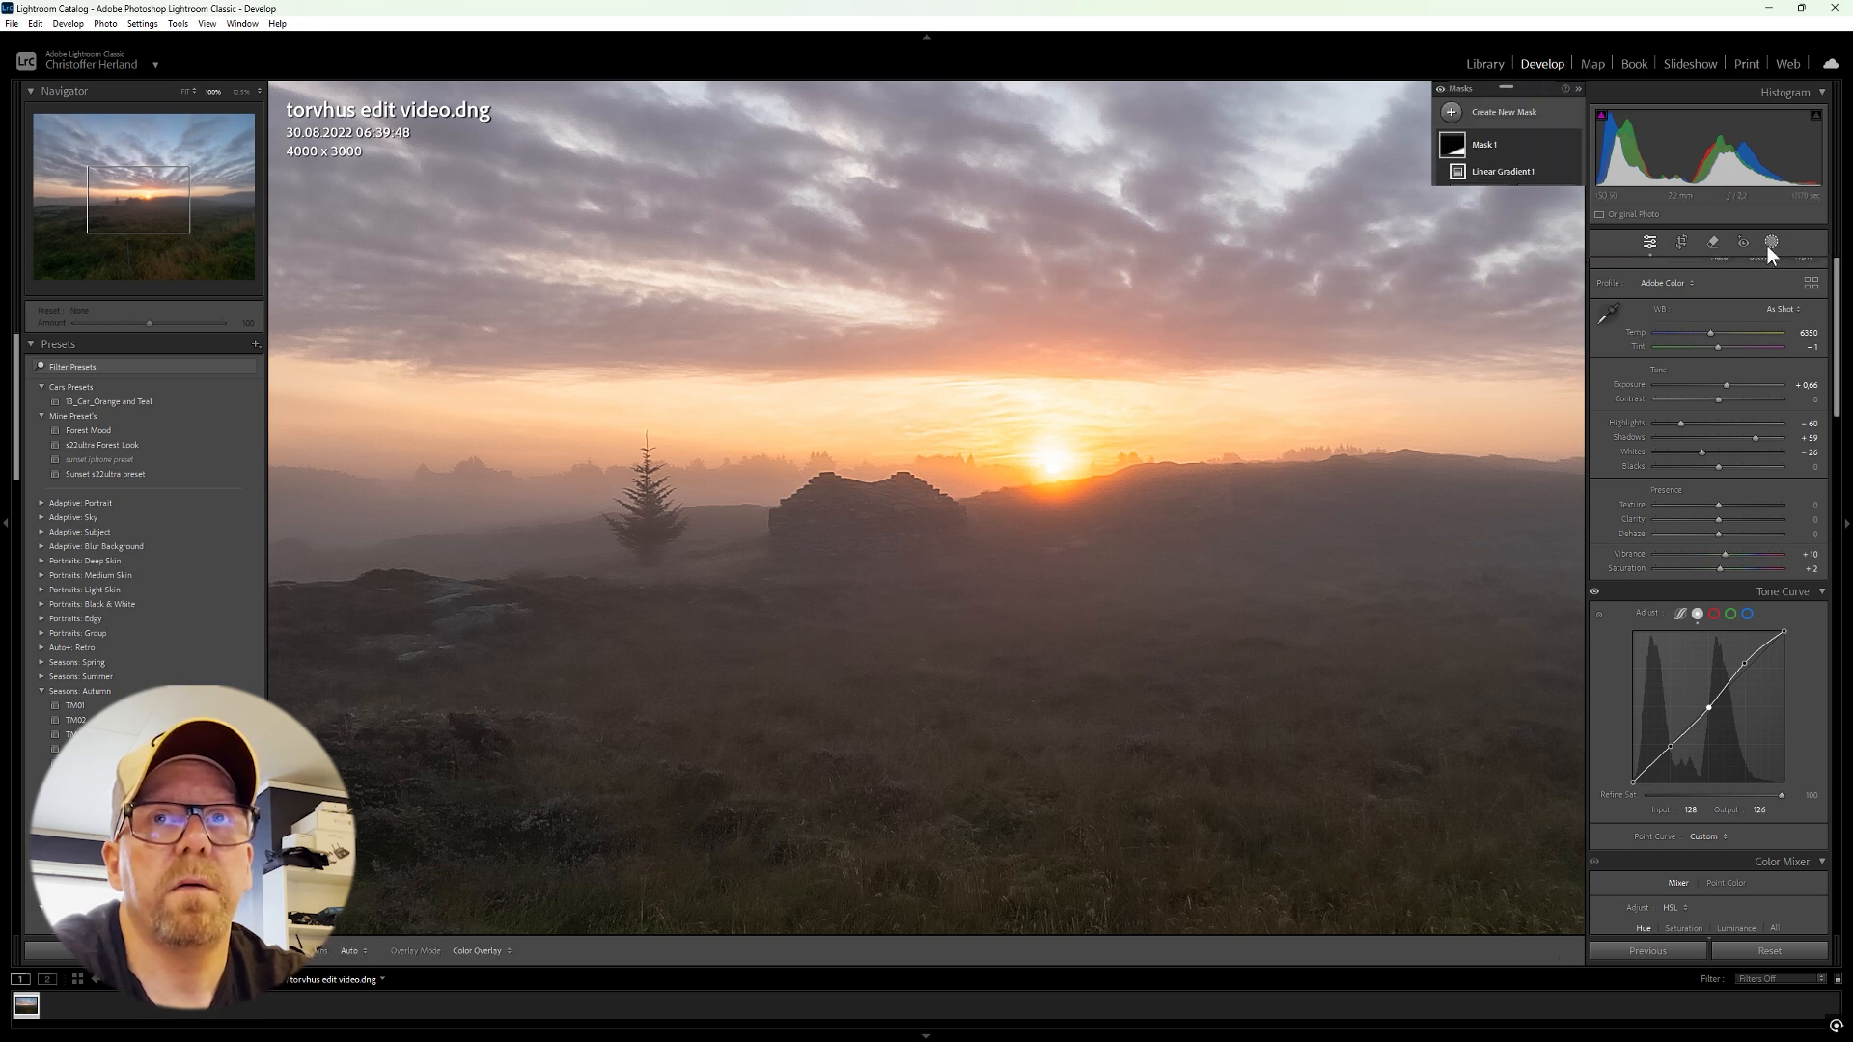
click(1449, 112)
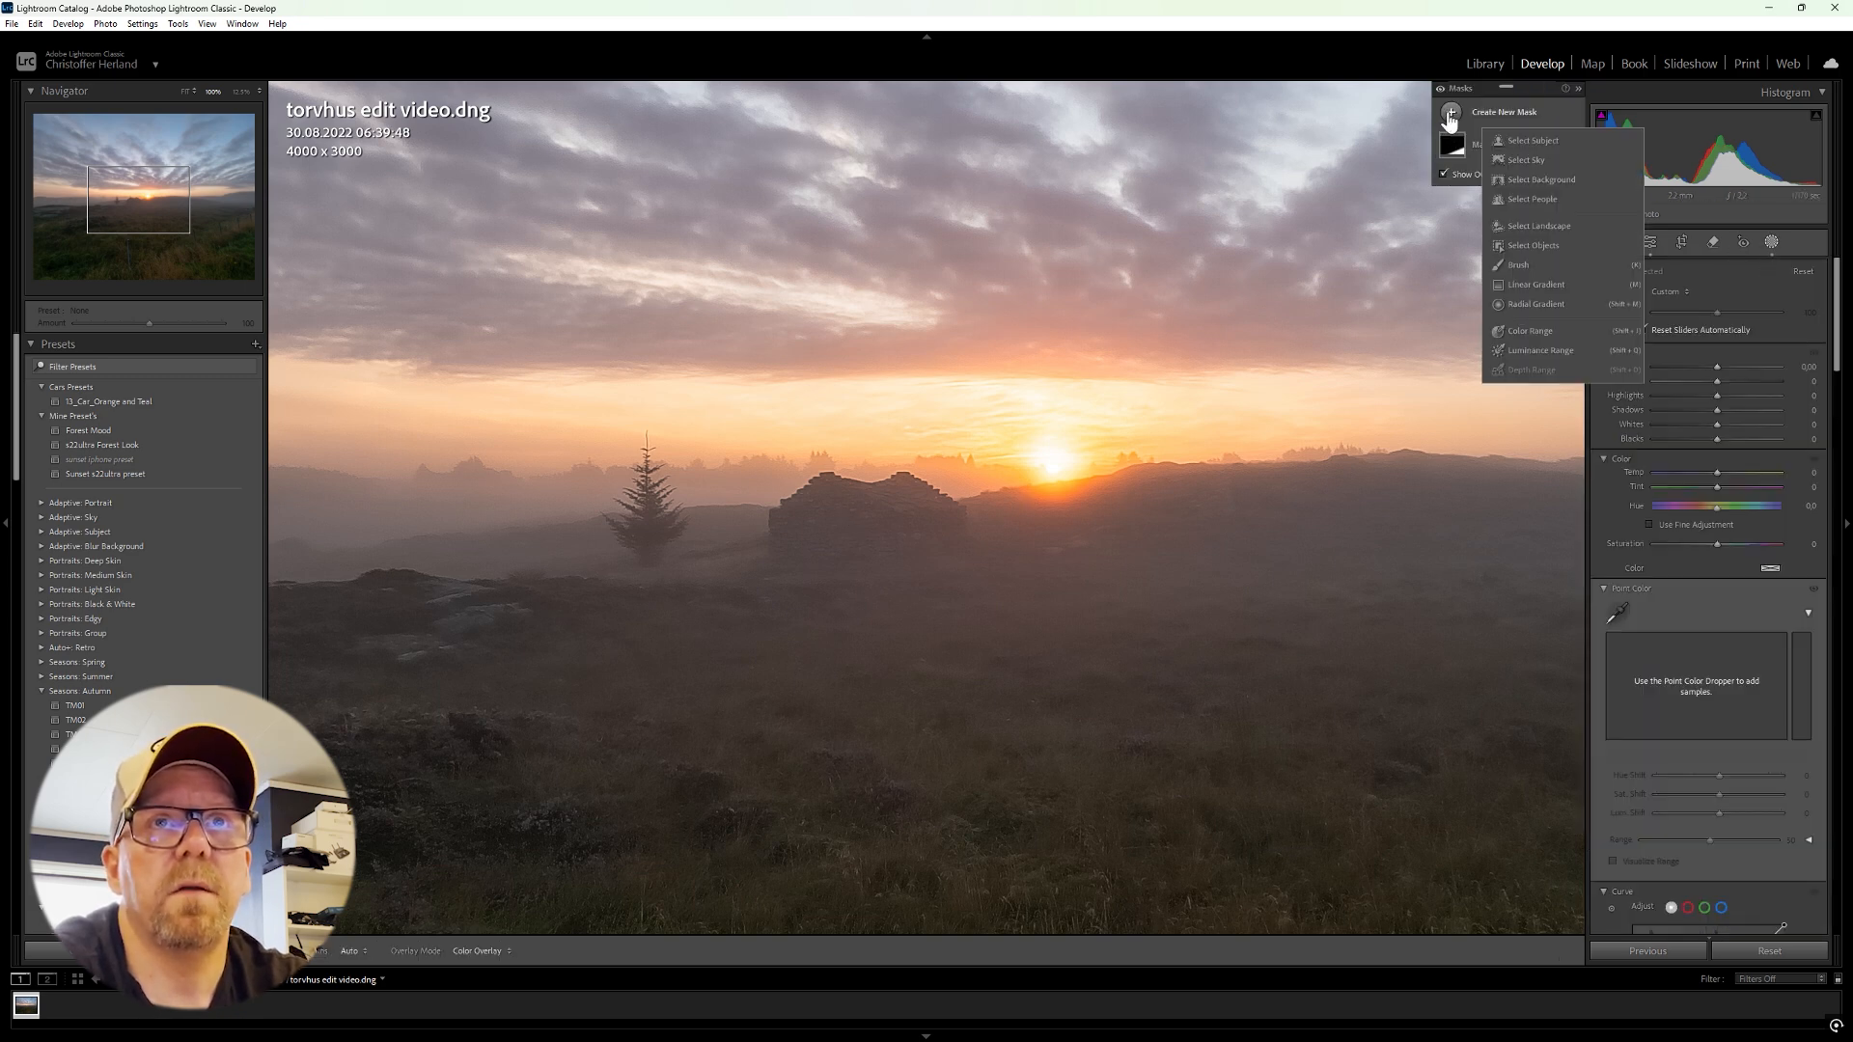
click(1525, 303)
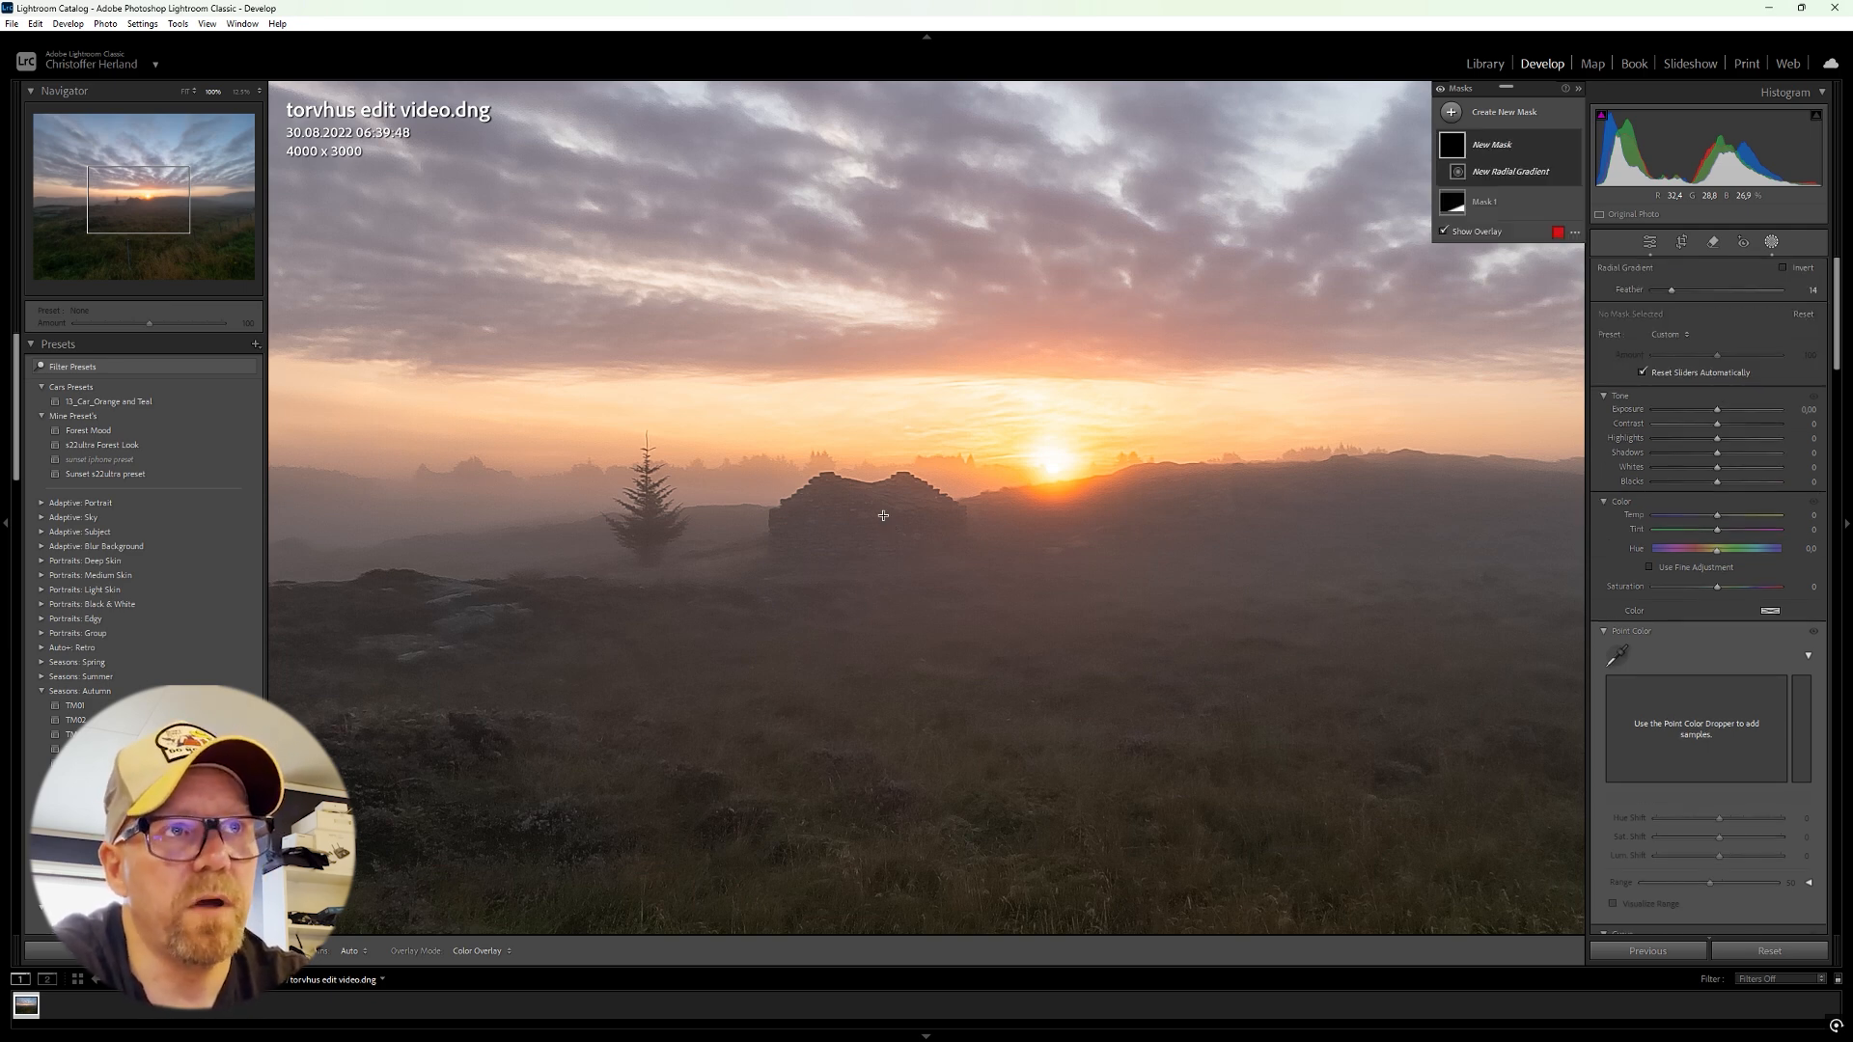
drag(860, 526, 791, 582)
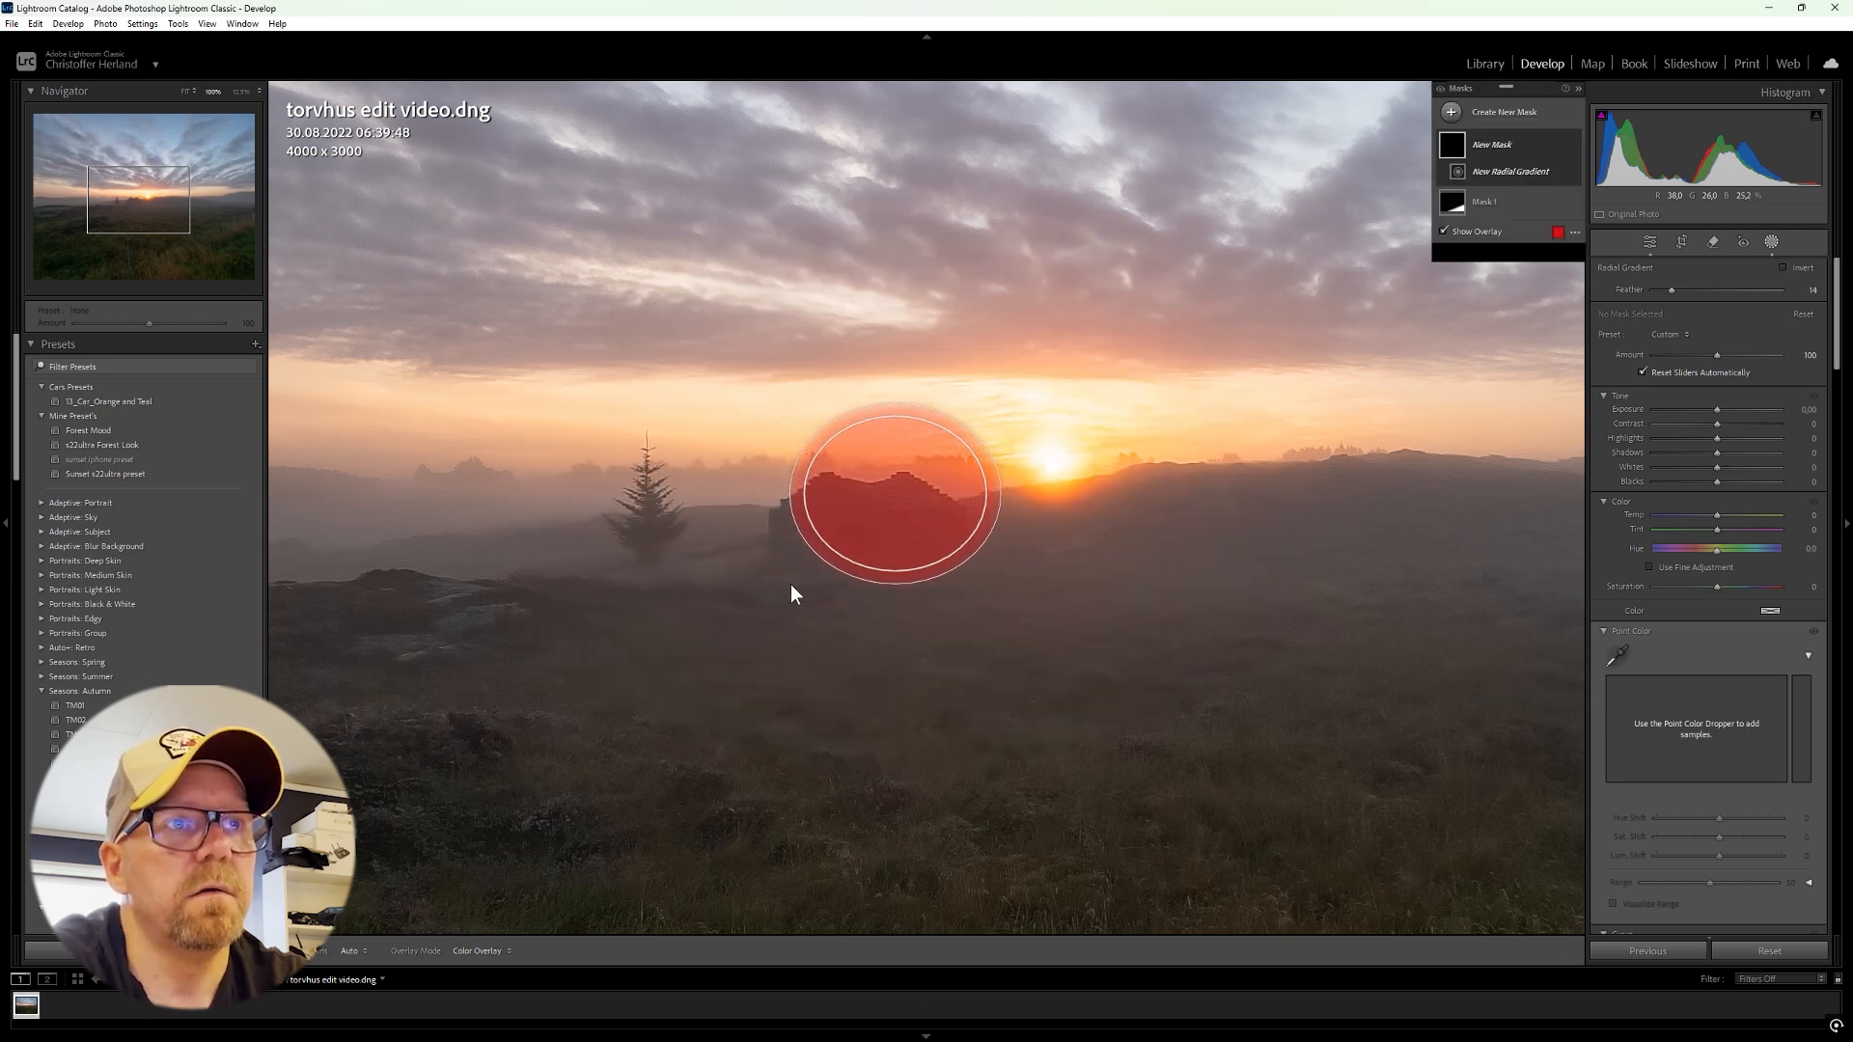
drag(893, 493, 867, 534)
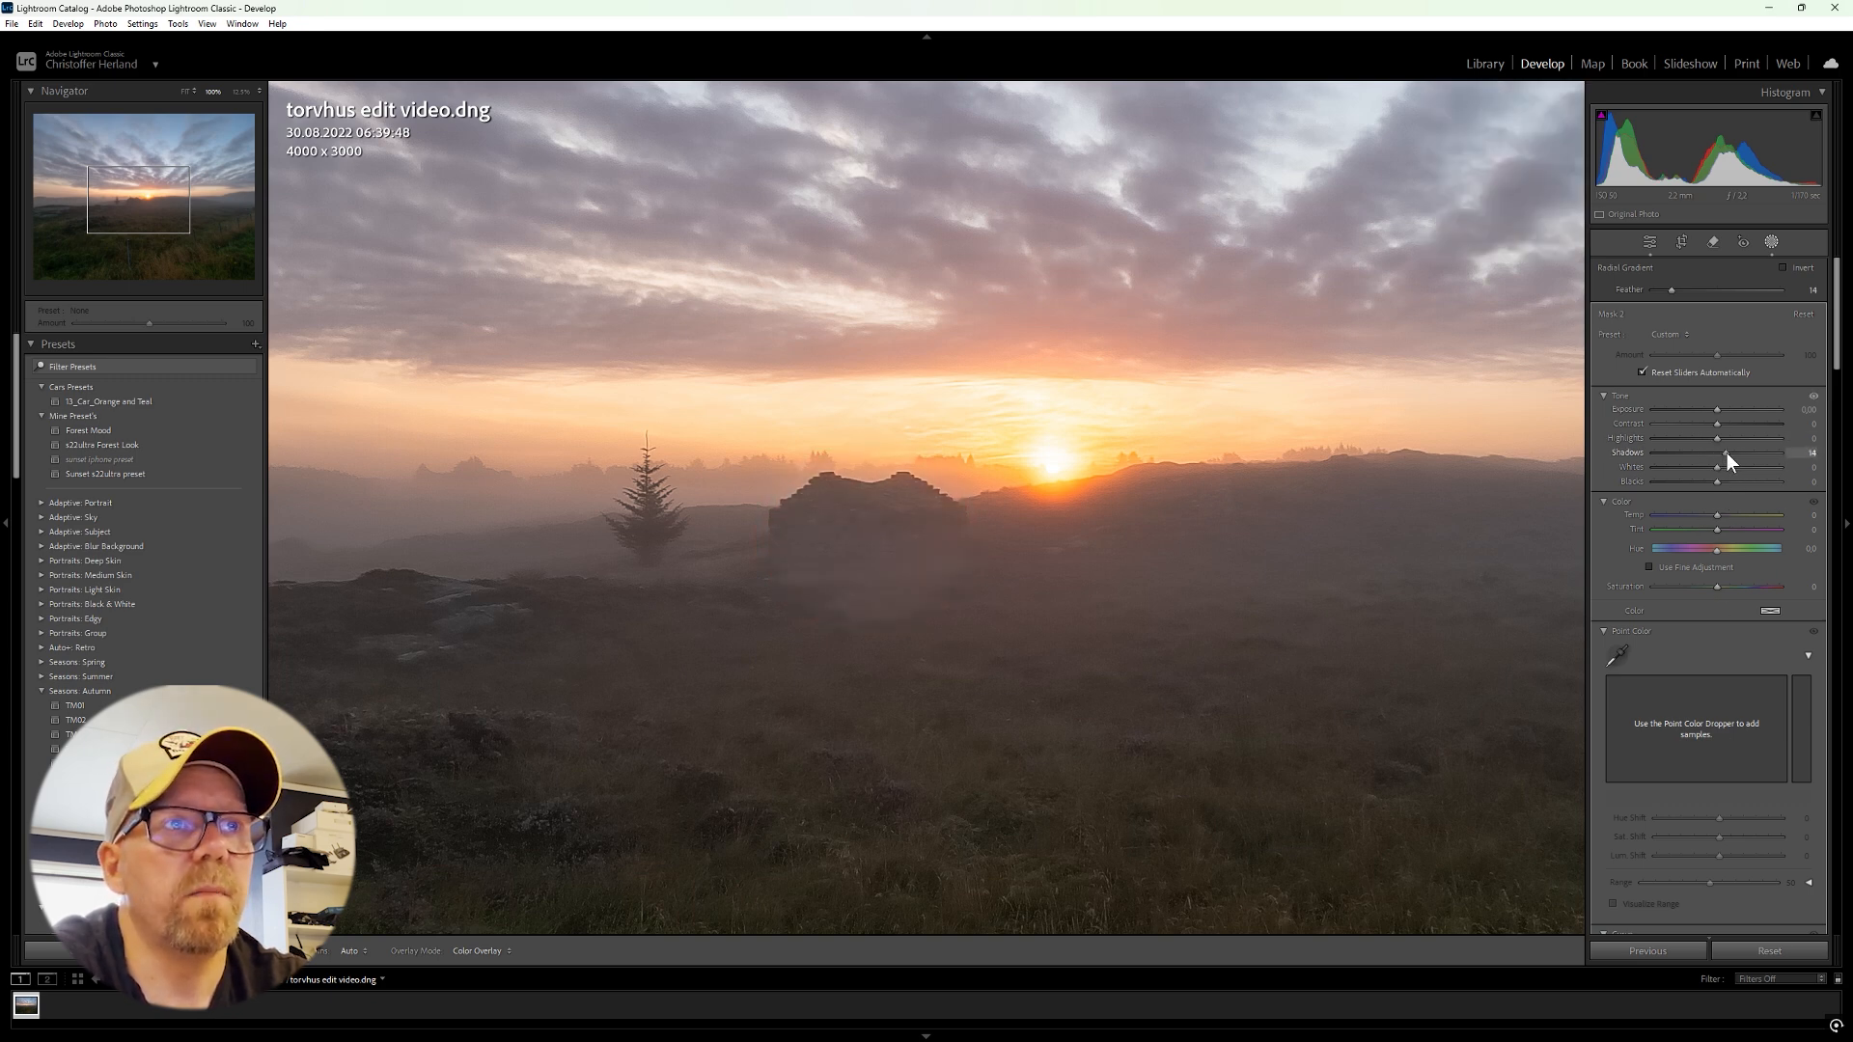
drag(1741, 454, 1744, 453)
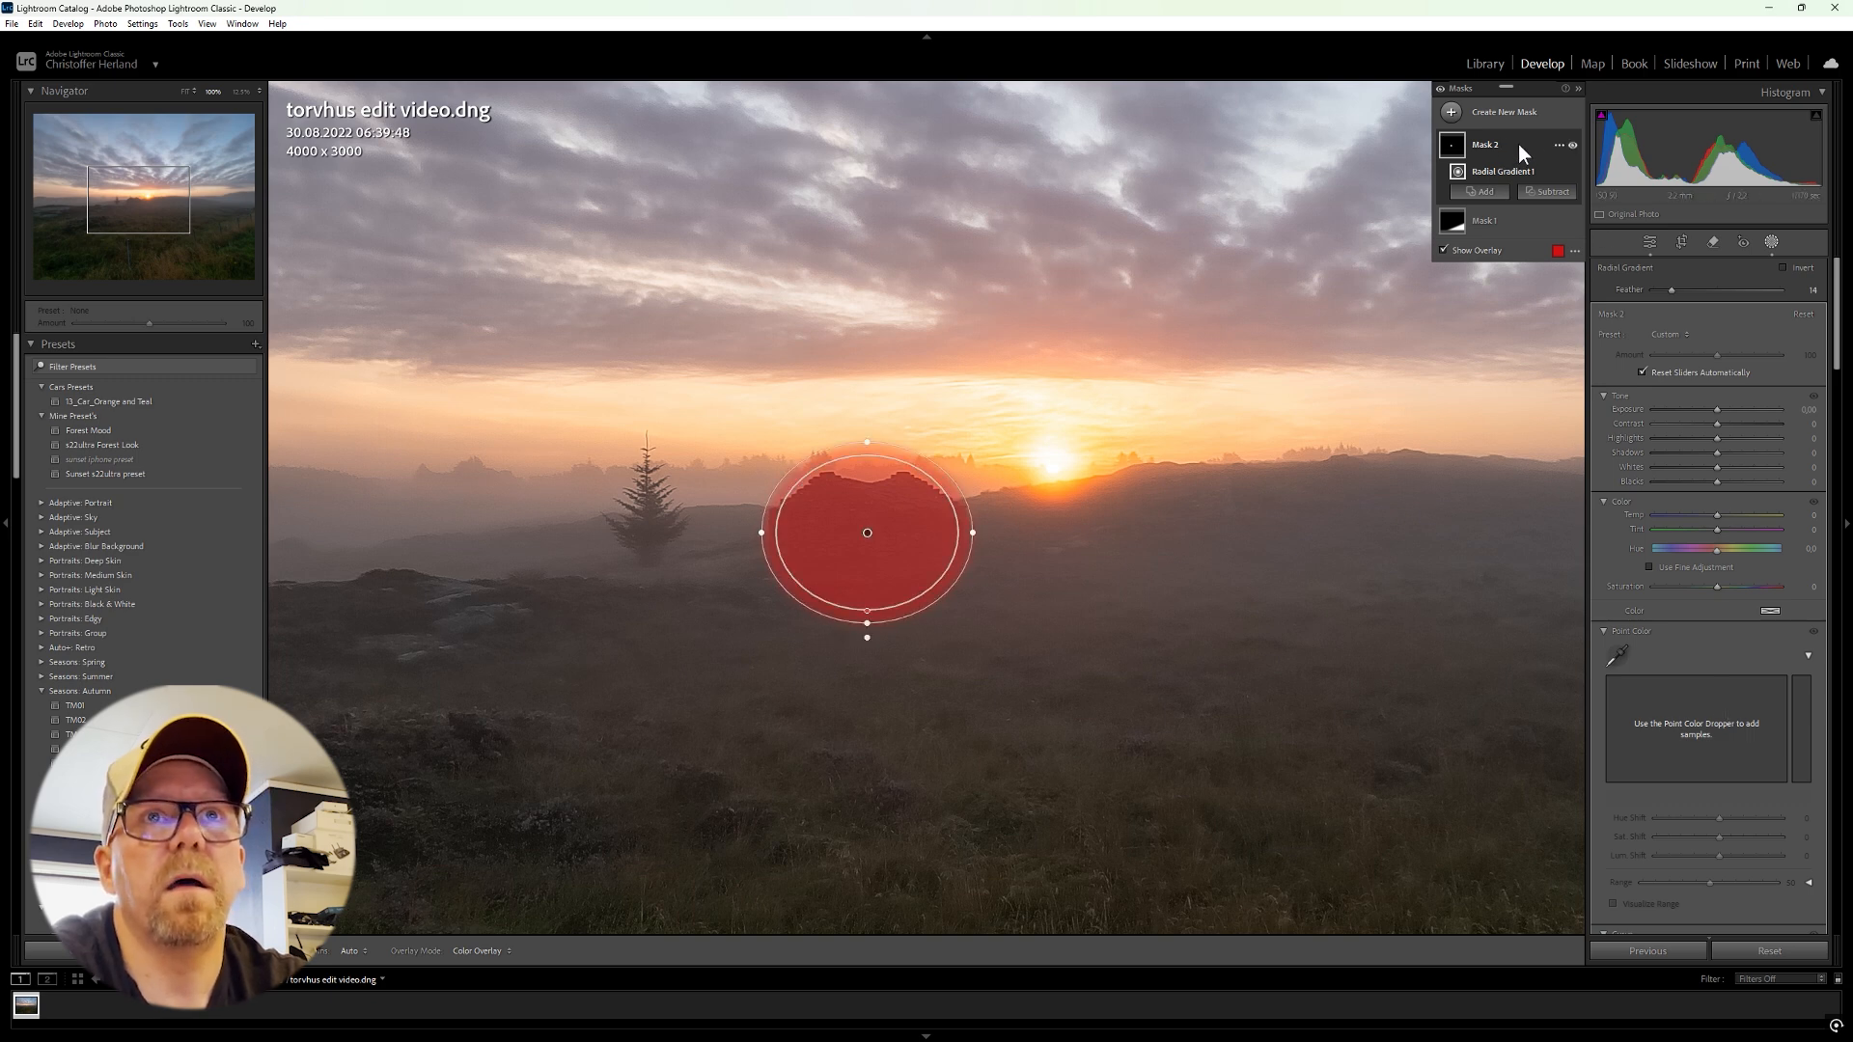
click(1559, 144)
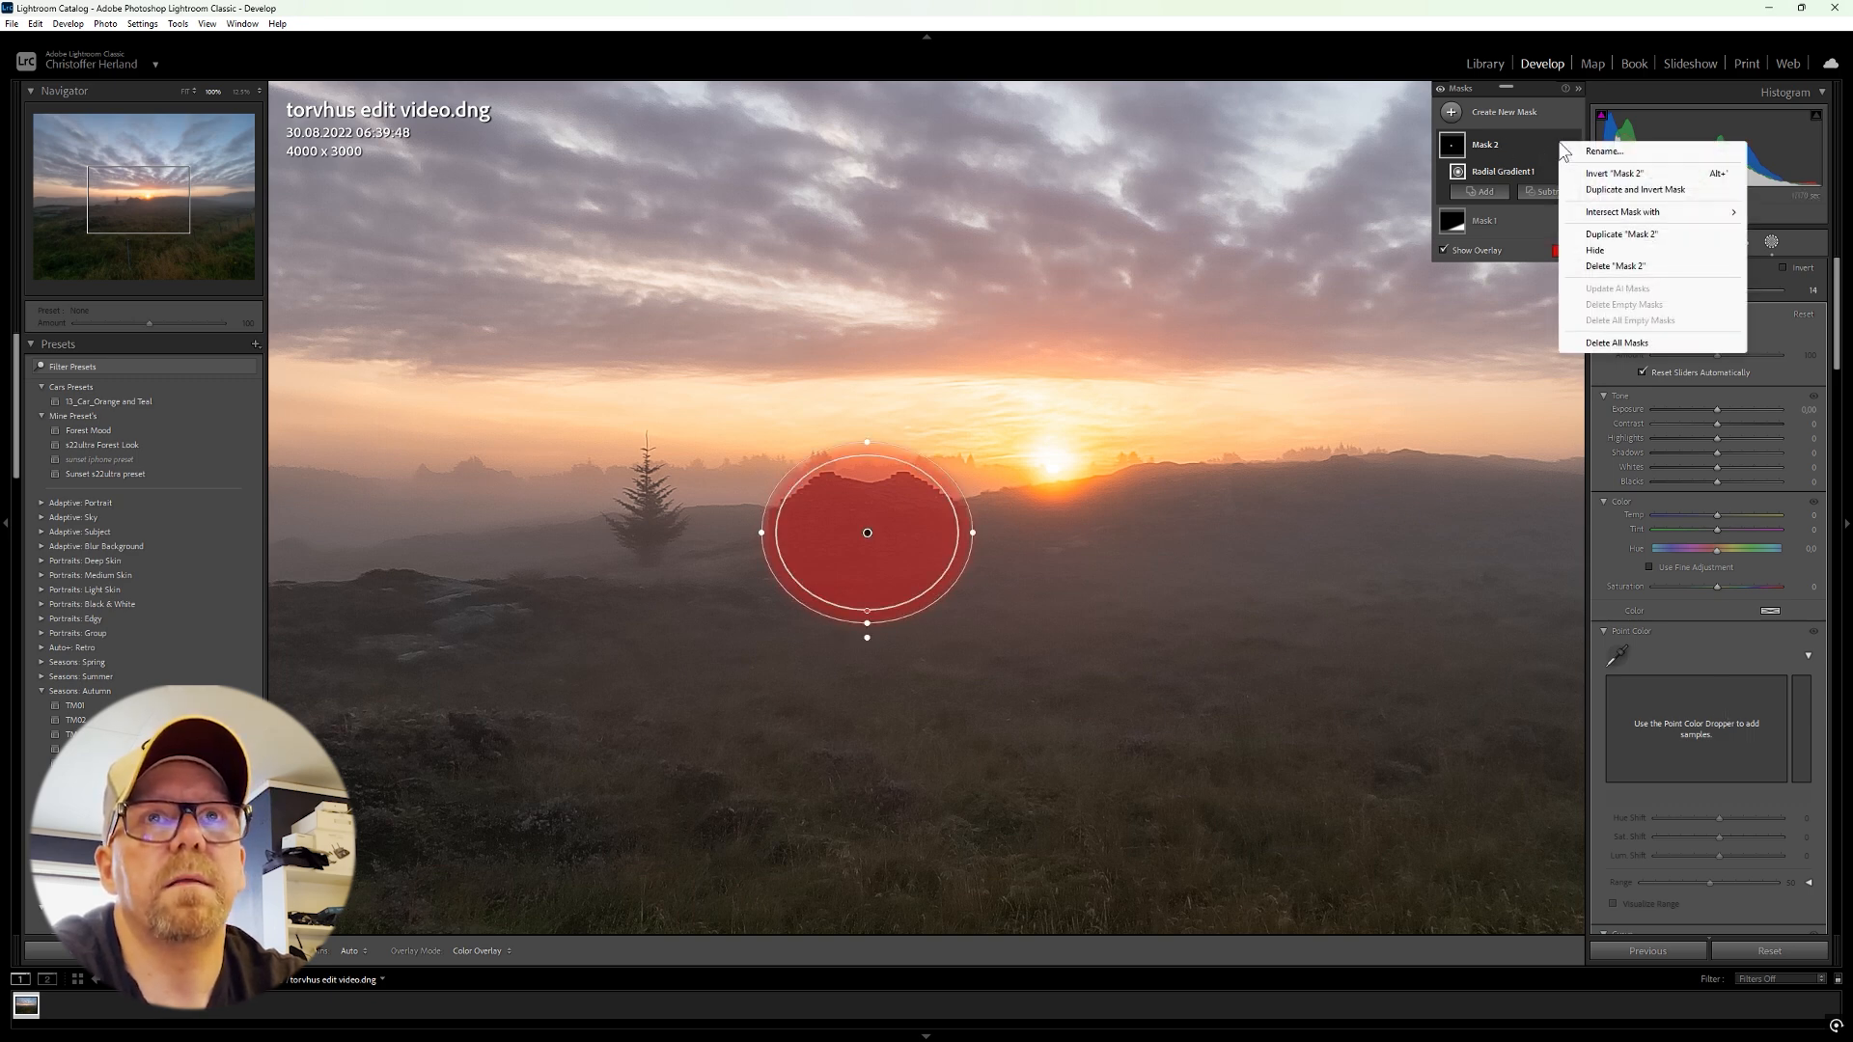
click(1619, 255)
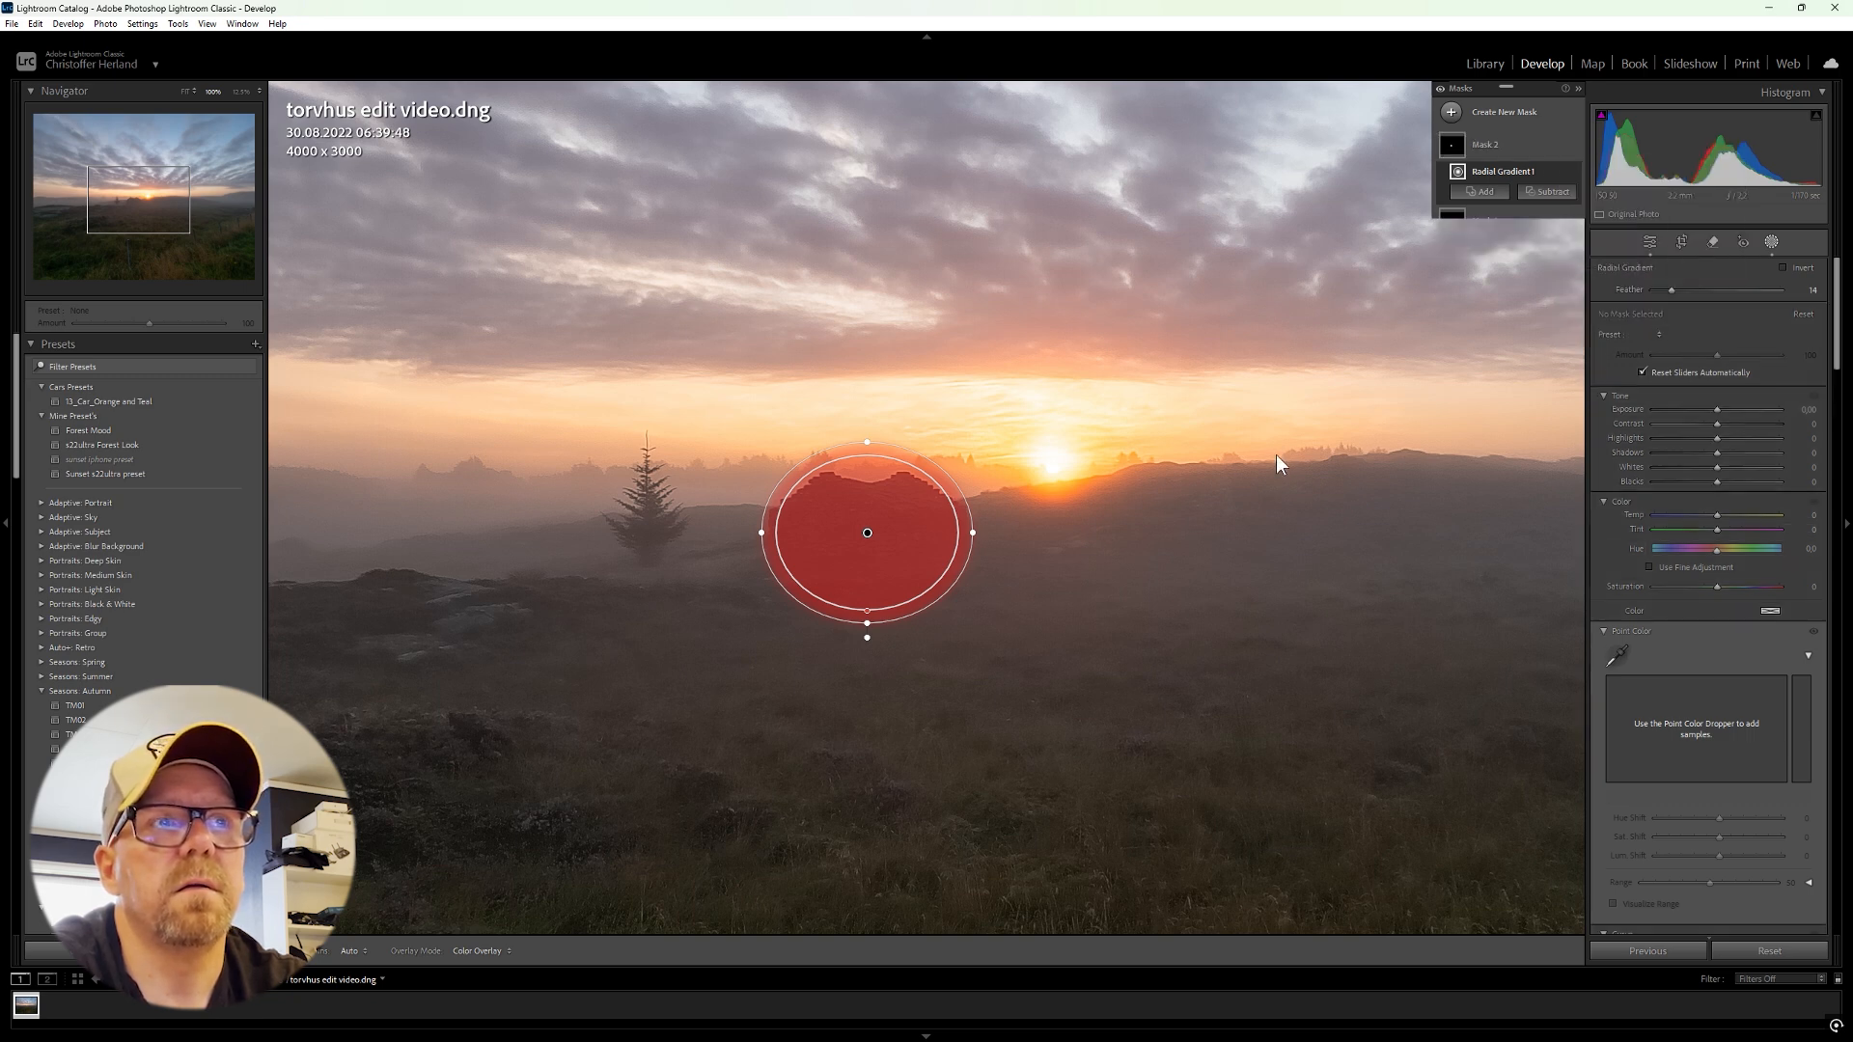
Step: Create an object selection mask covering the stone house
click(1453, 113)
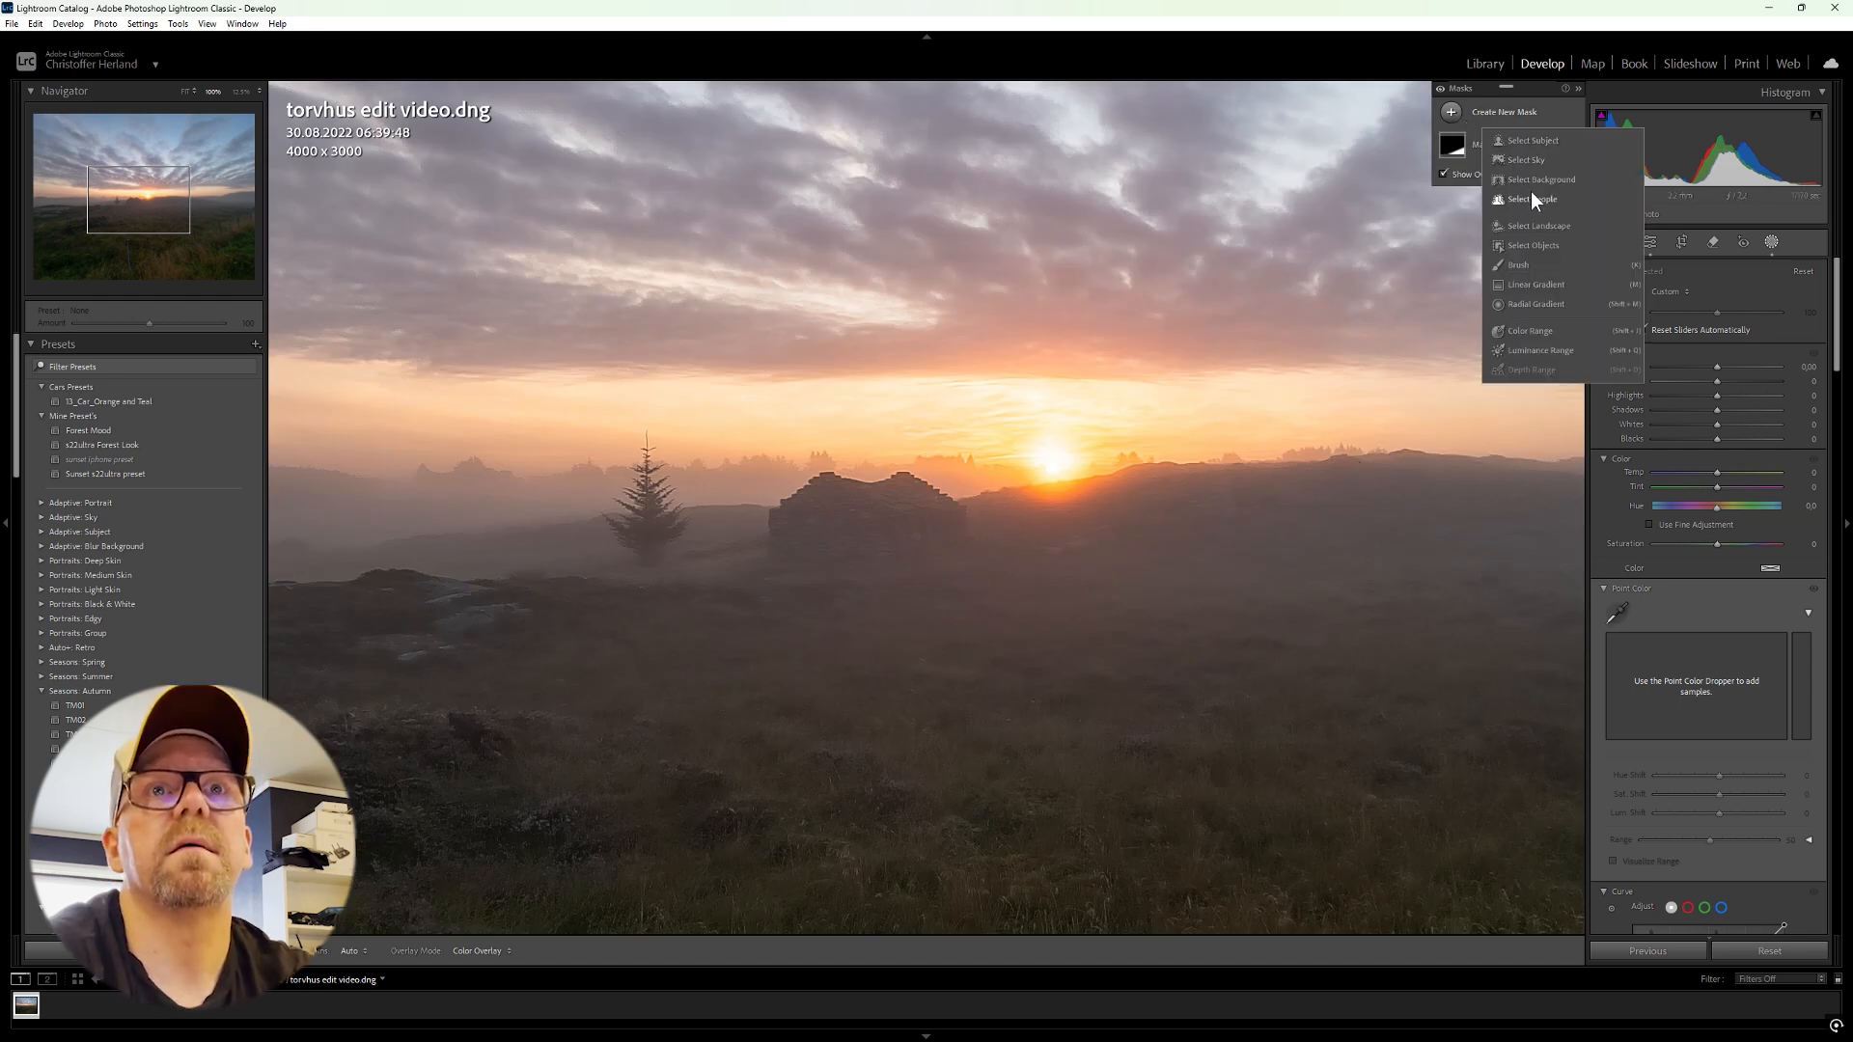
click(1527, 245)
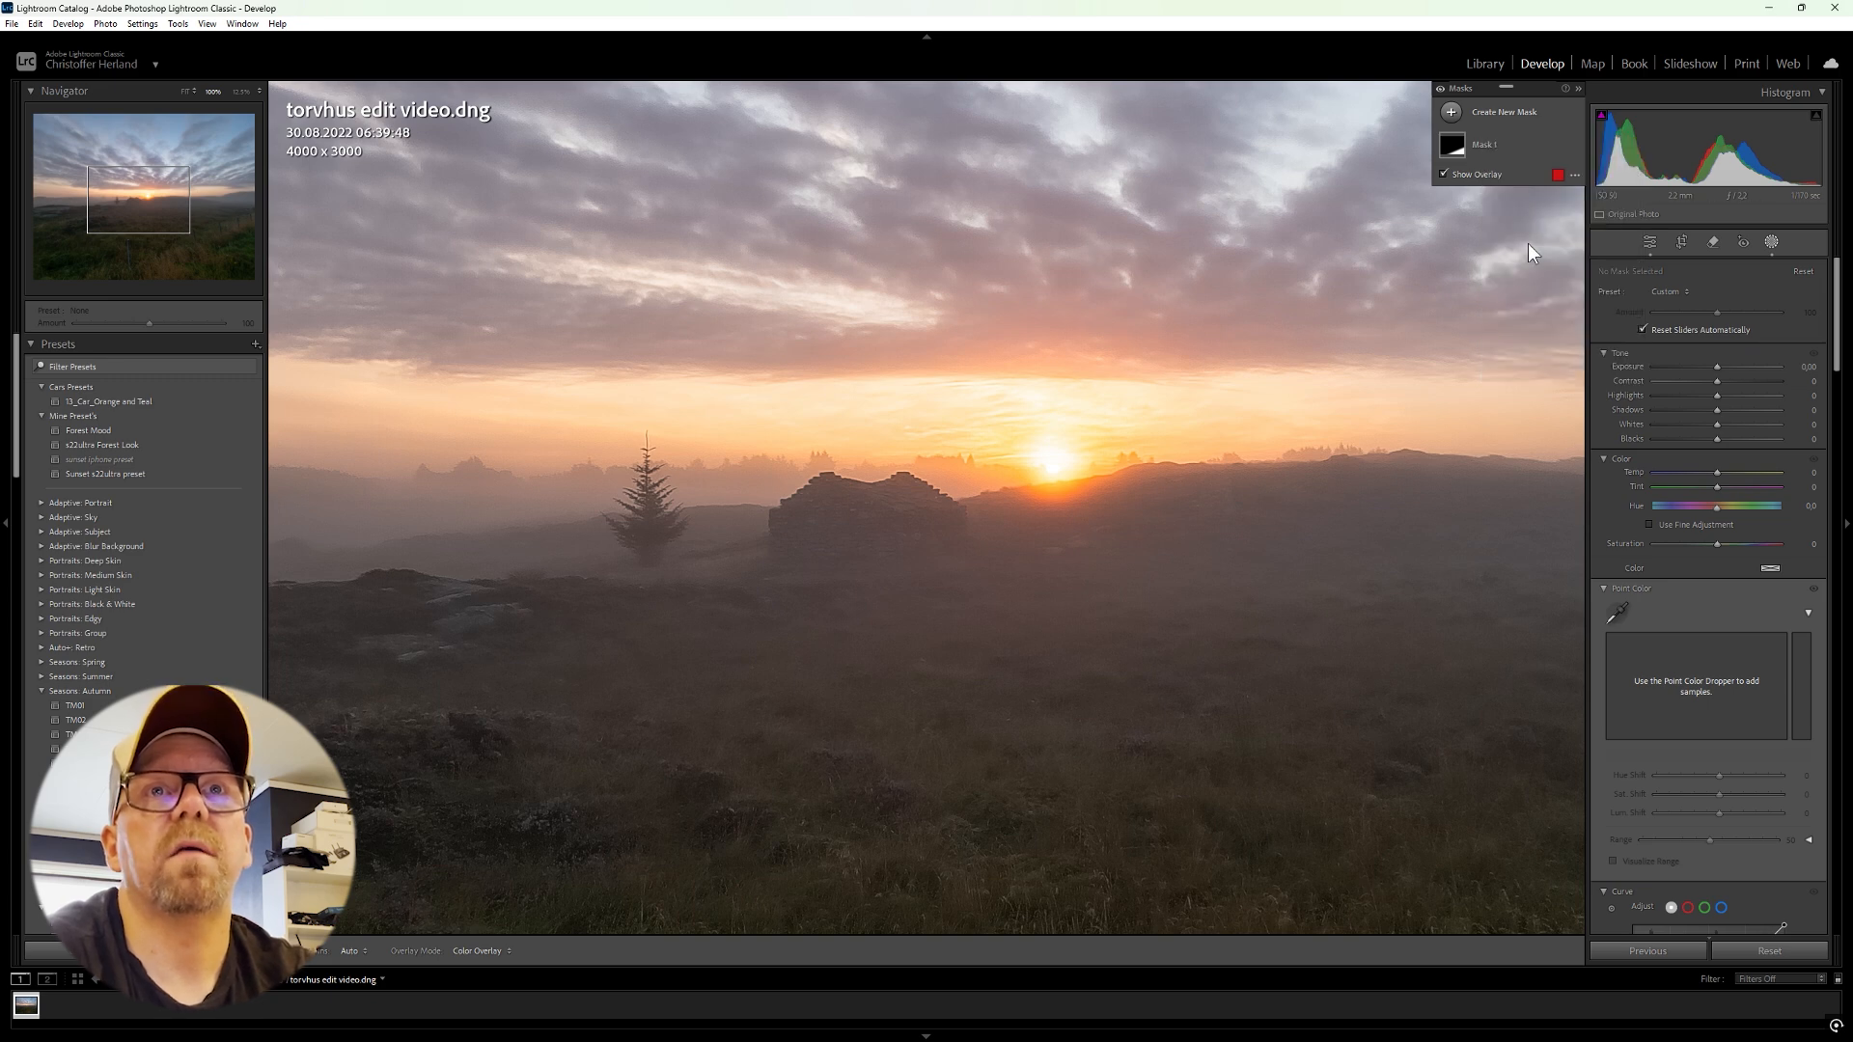
click(863, 522)
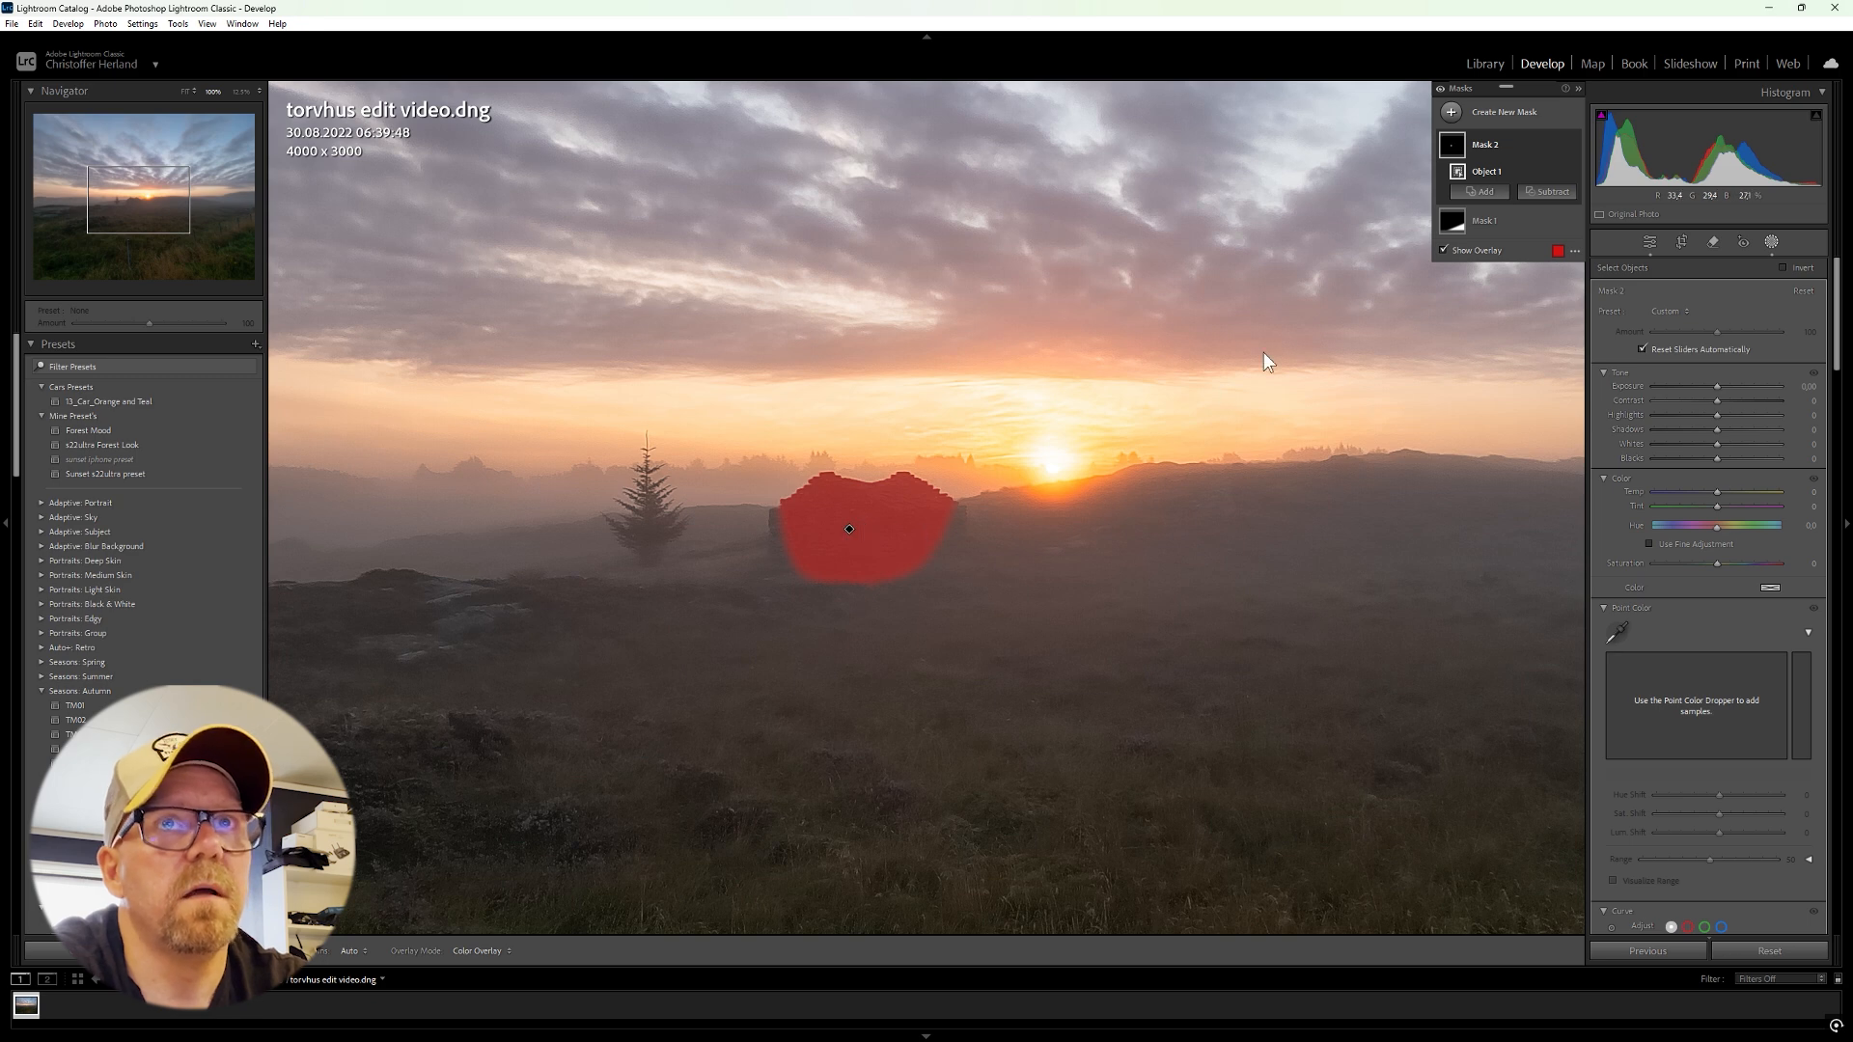
Step: Extend the house mask with a size 2 brush, painting over the uncovered right and left ends of the walls
click(1486, 193)
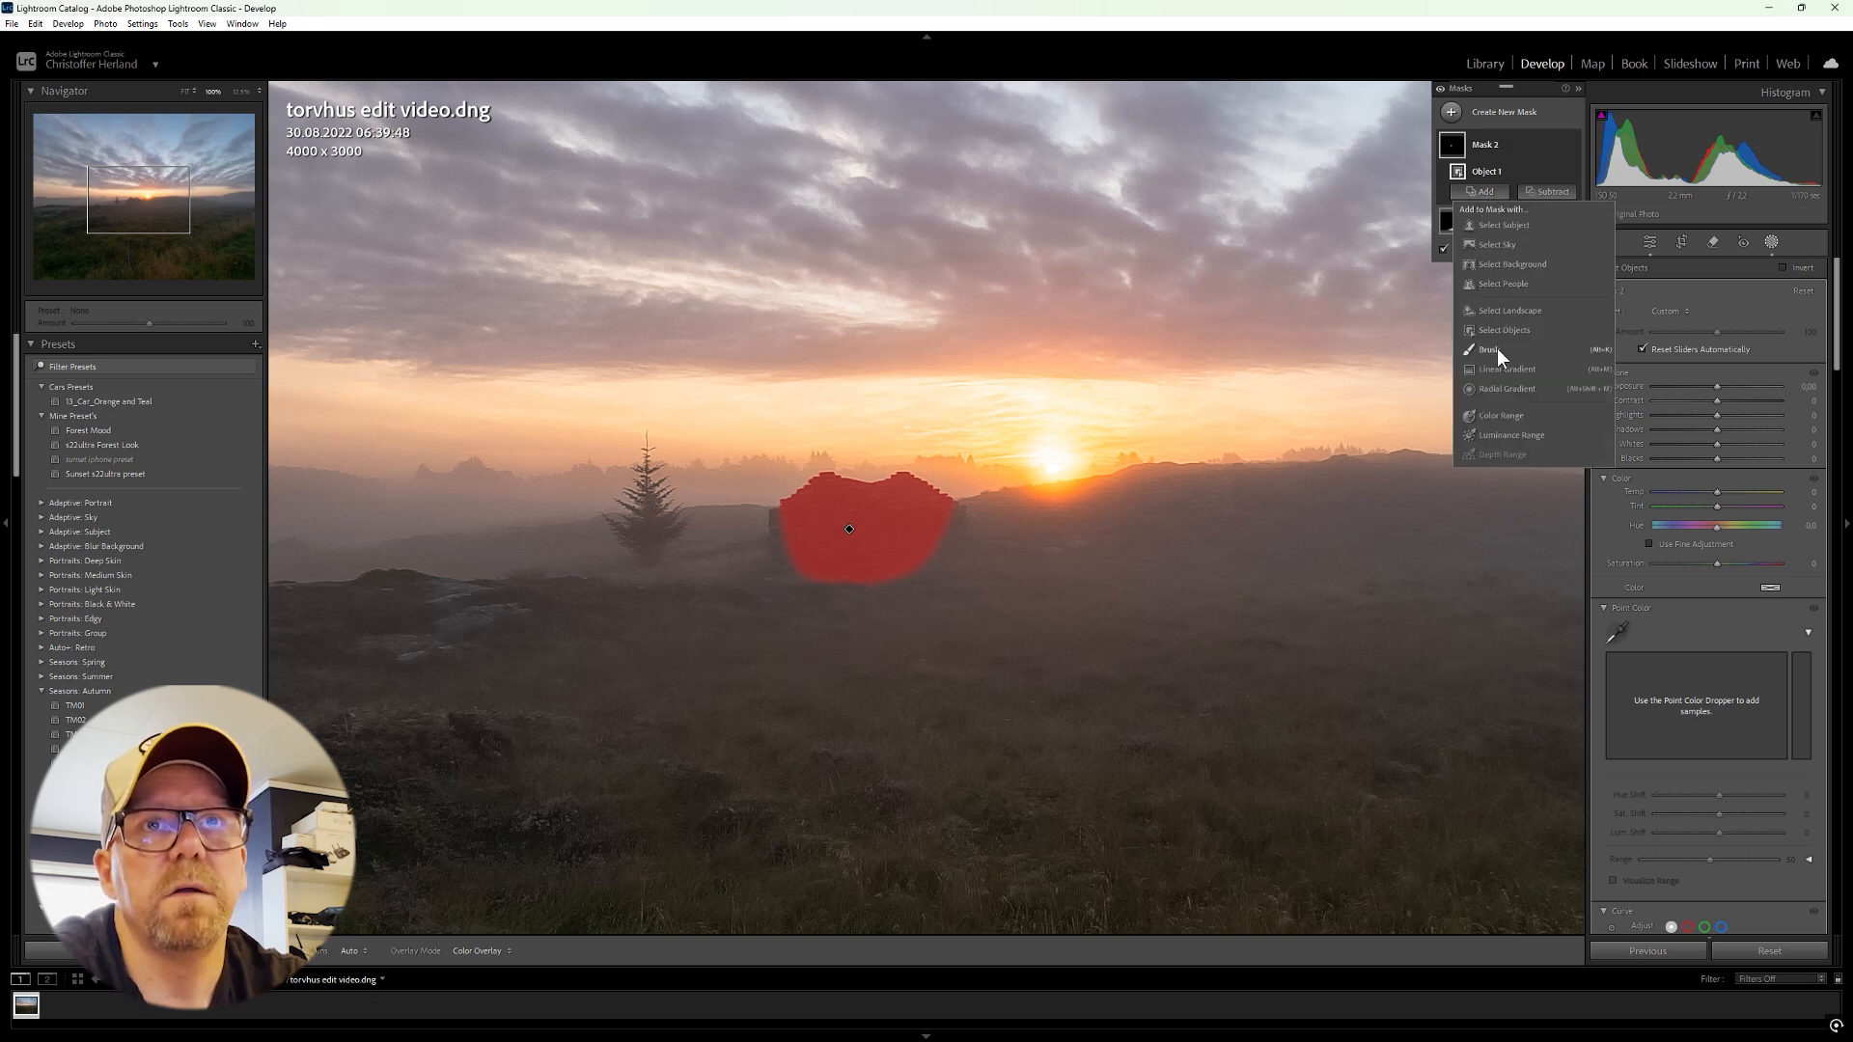
key(Escape)
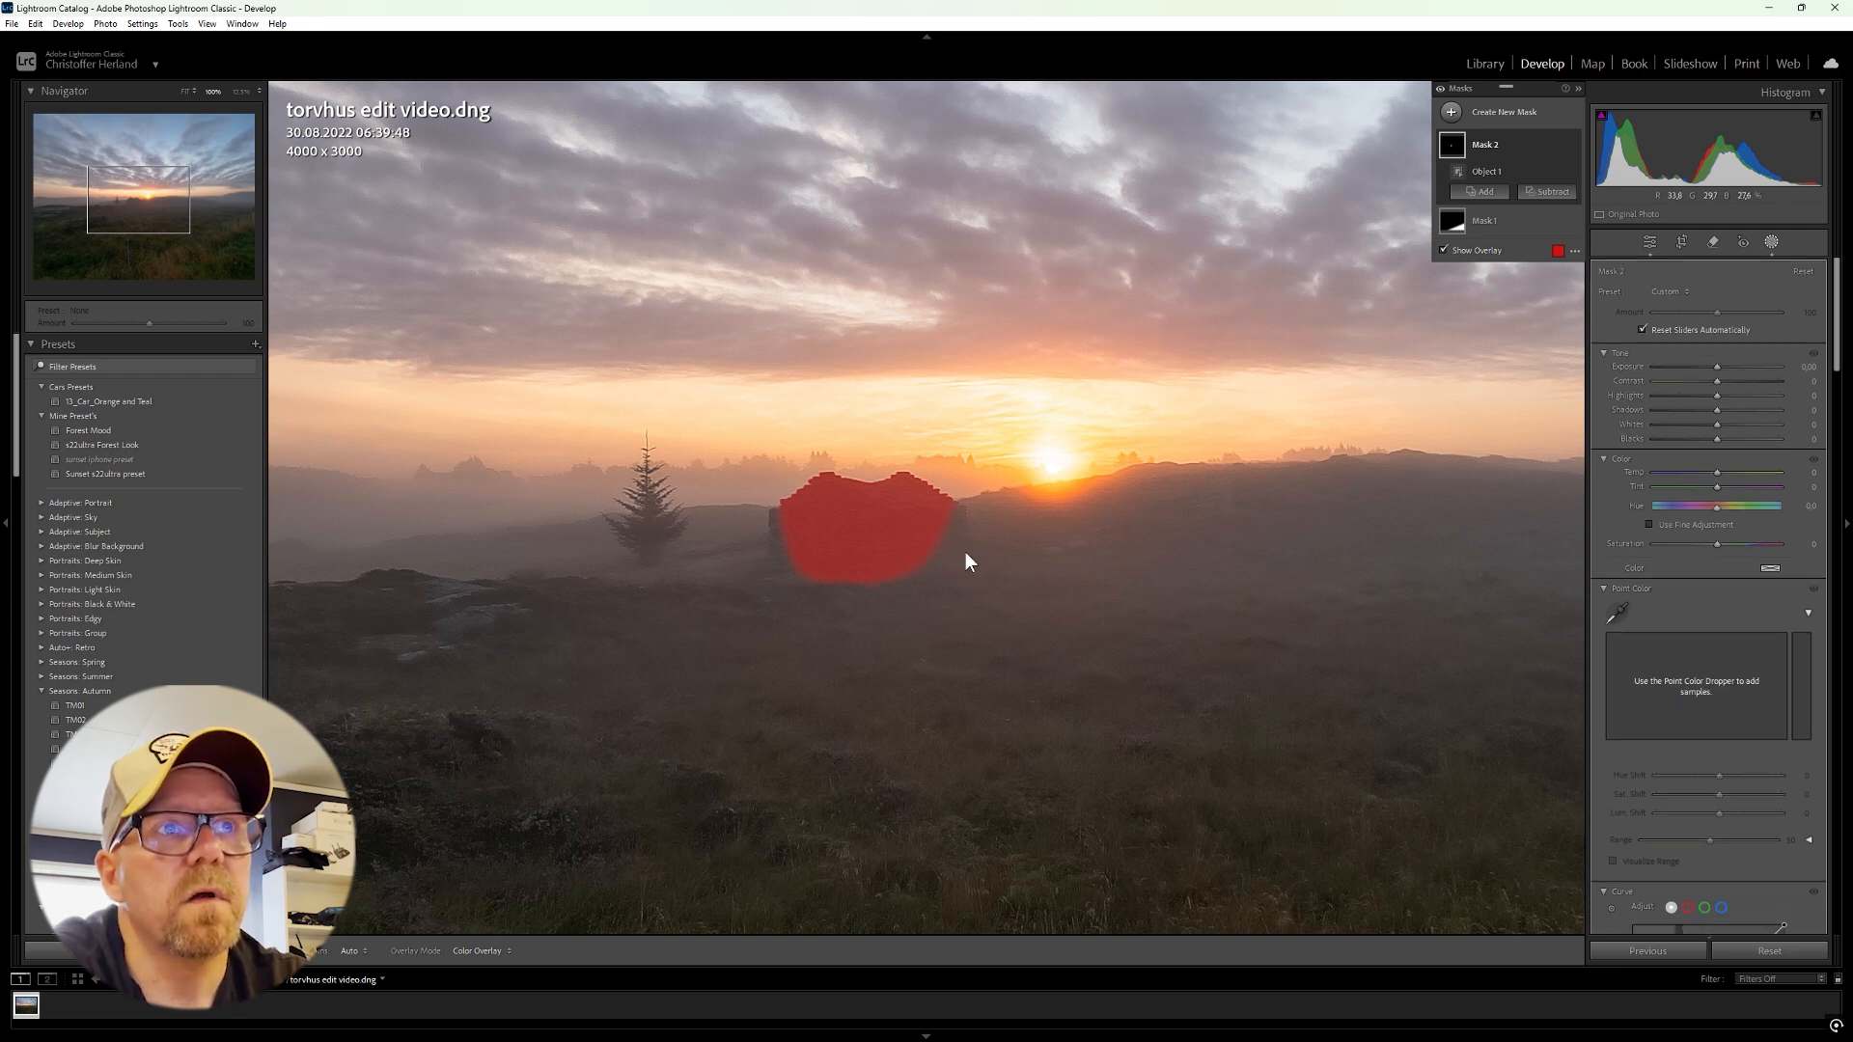
key(k)
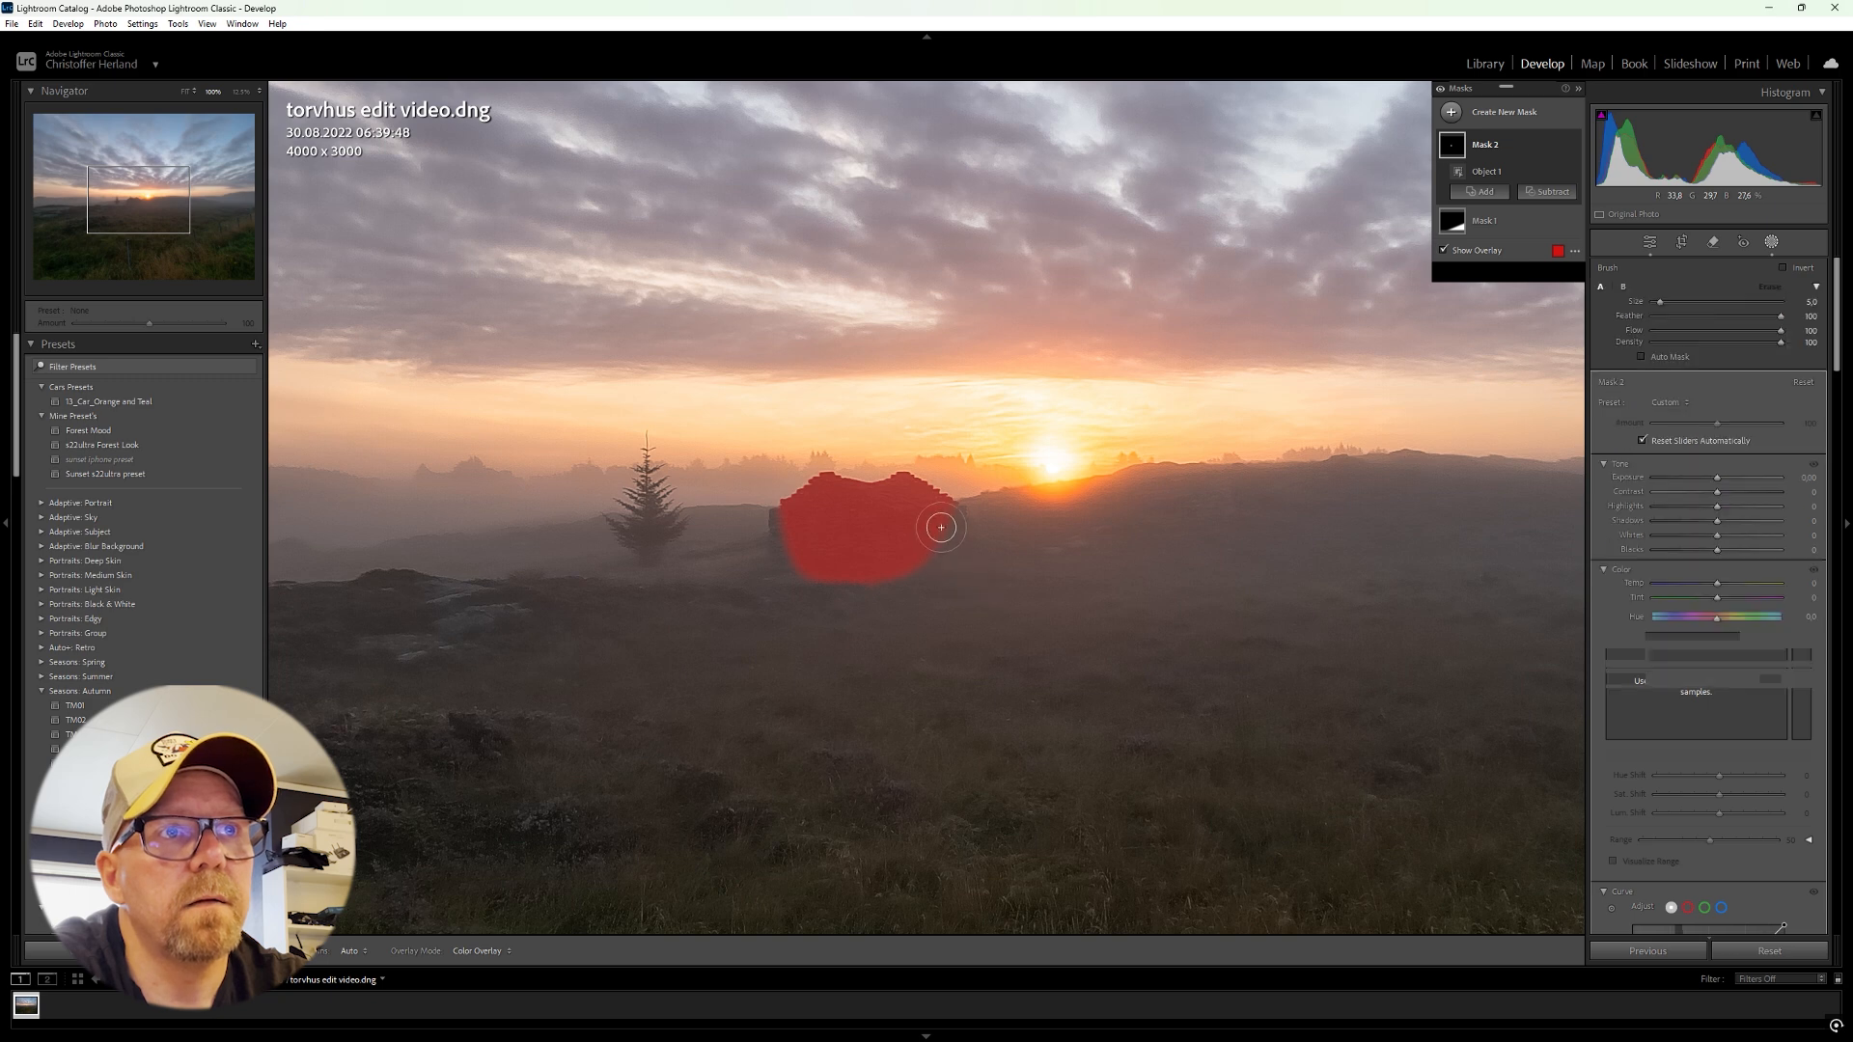
scroll(978, 586, down, 5)
scroll(977, 586, up, 4)
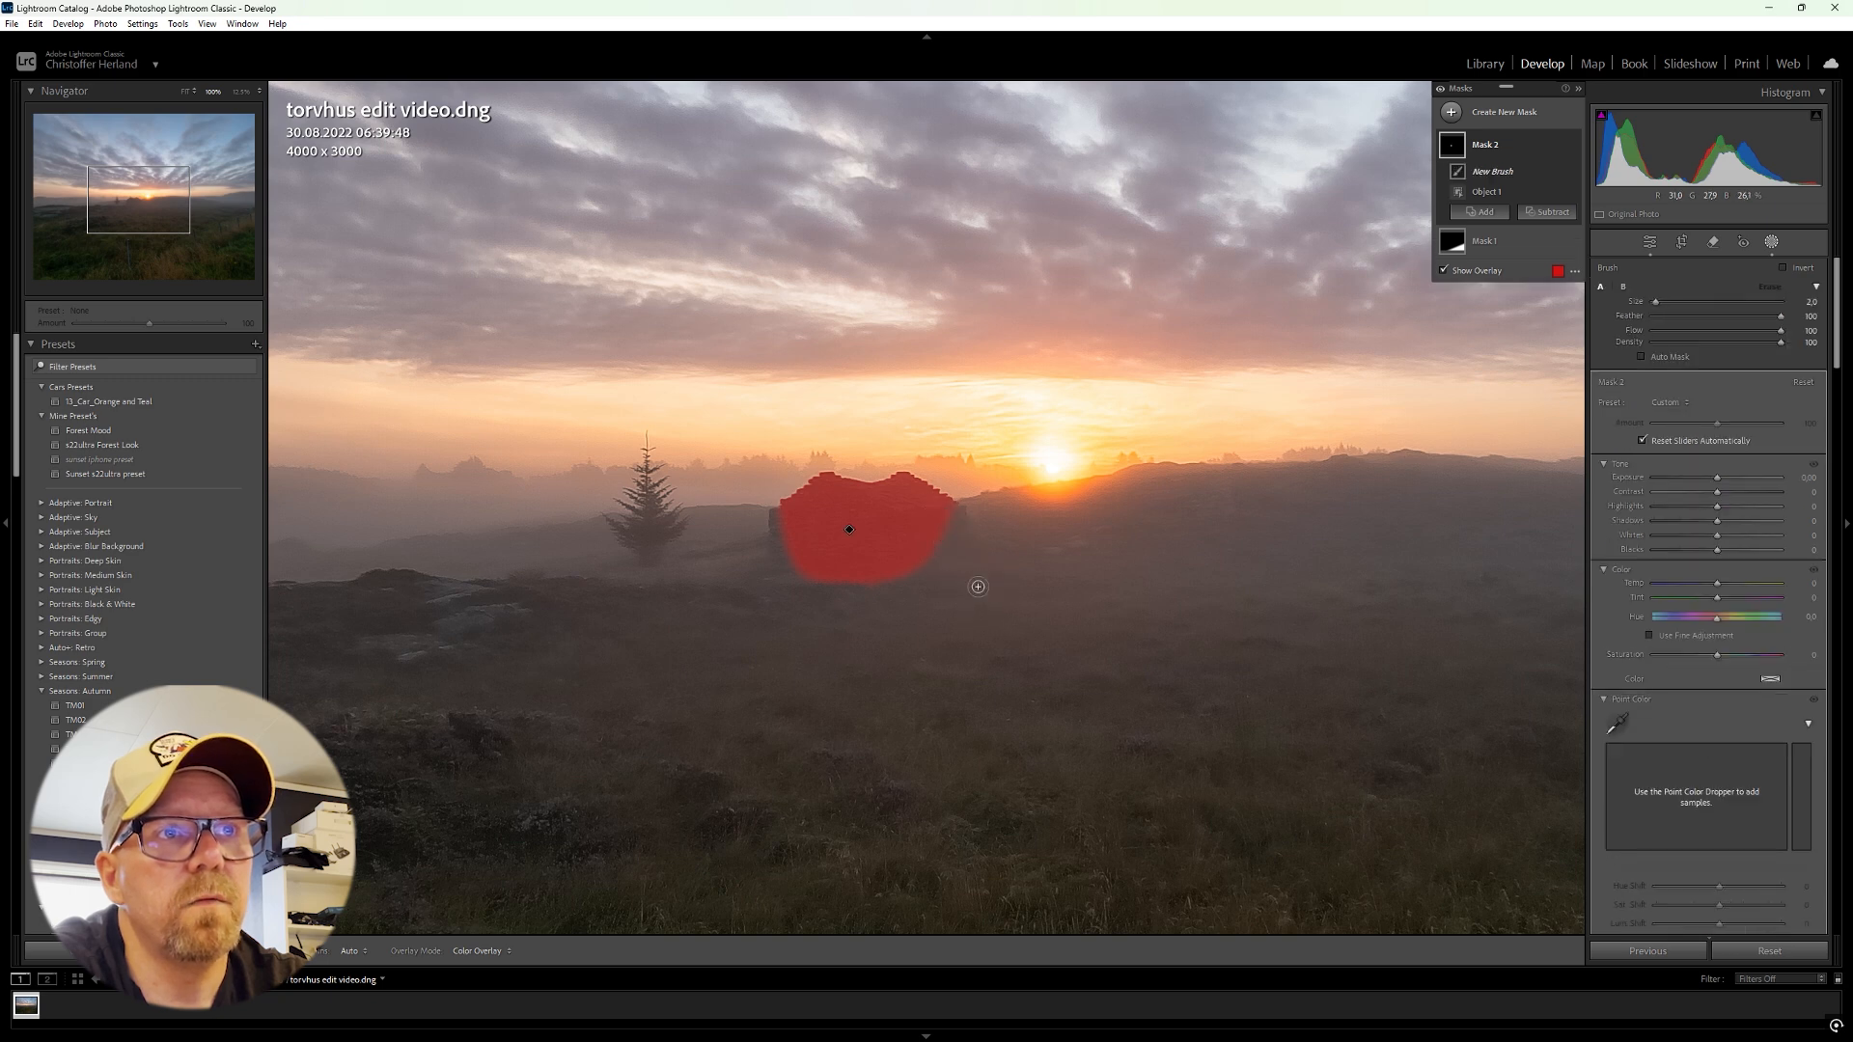
scroll(977, 586, down, 2)
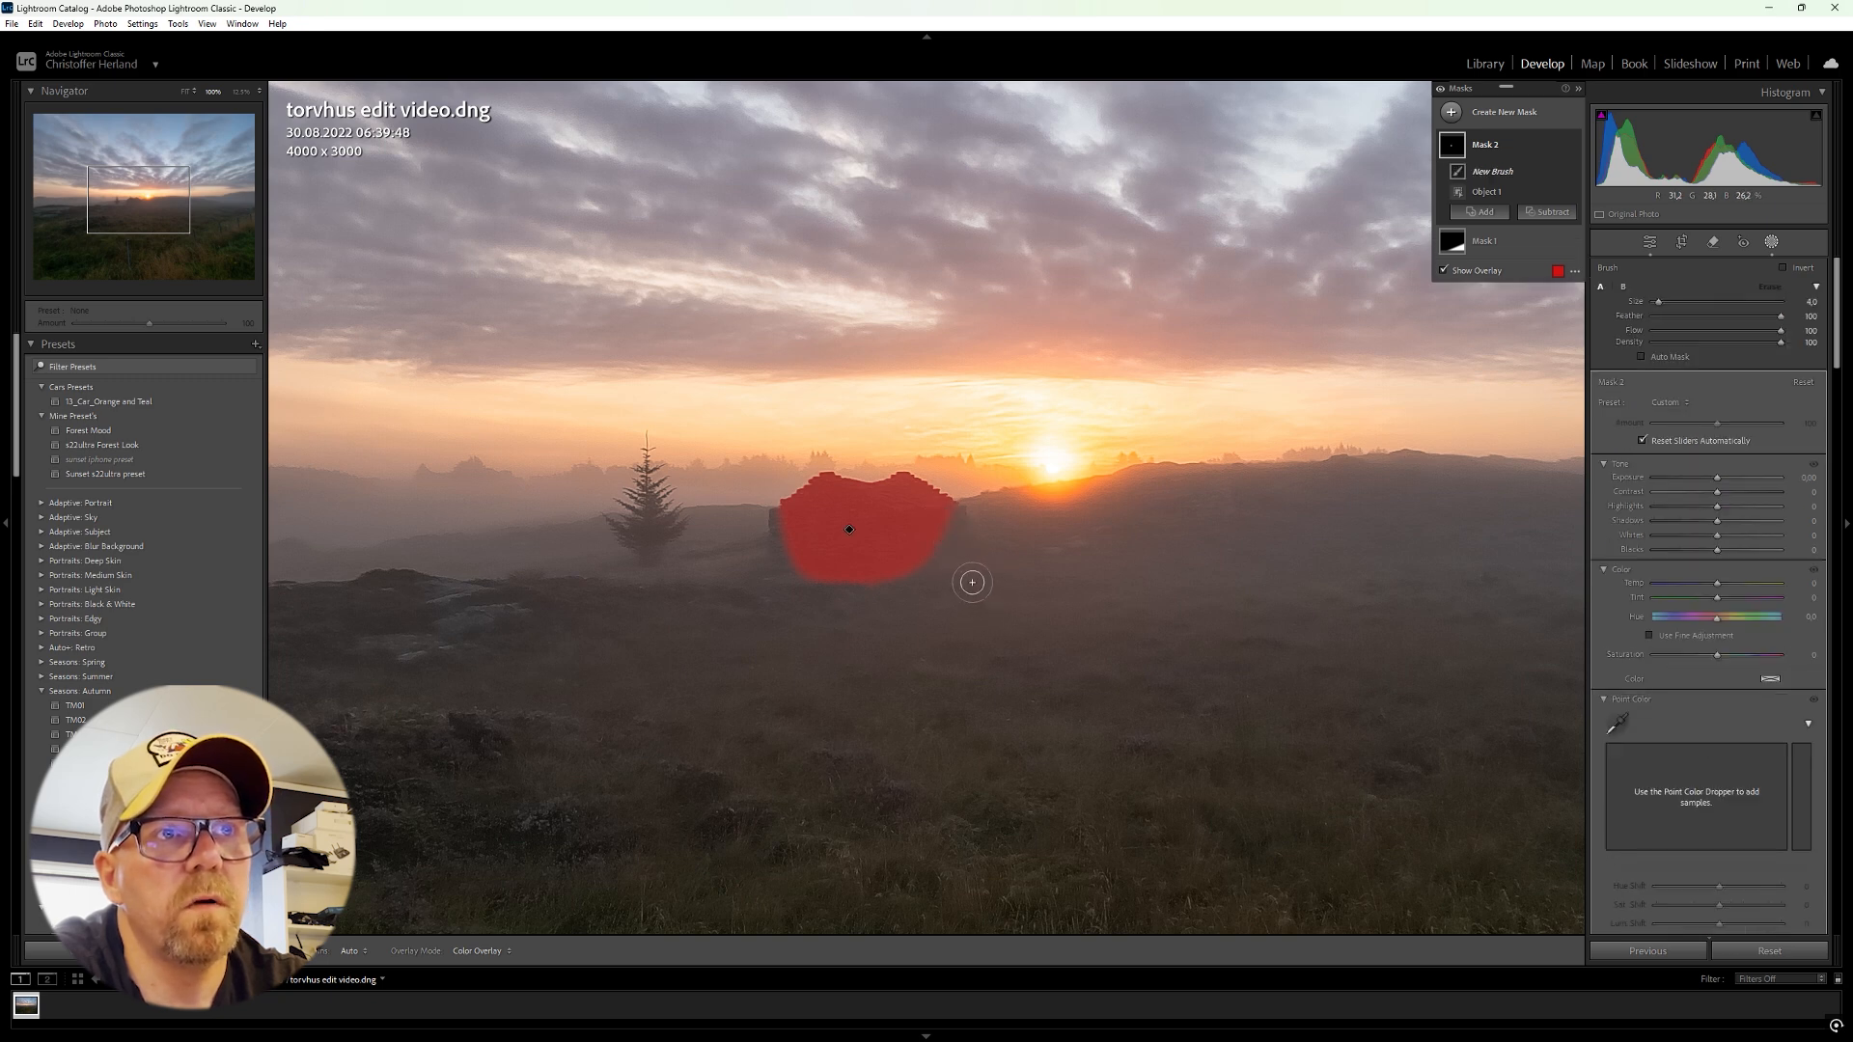
scroll(968, 579, down, 1)
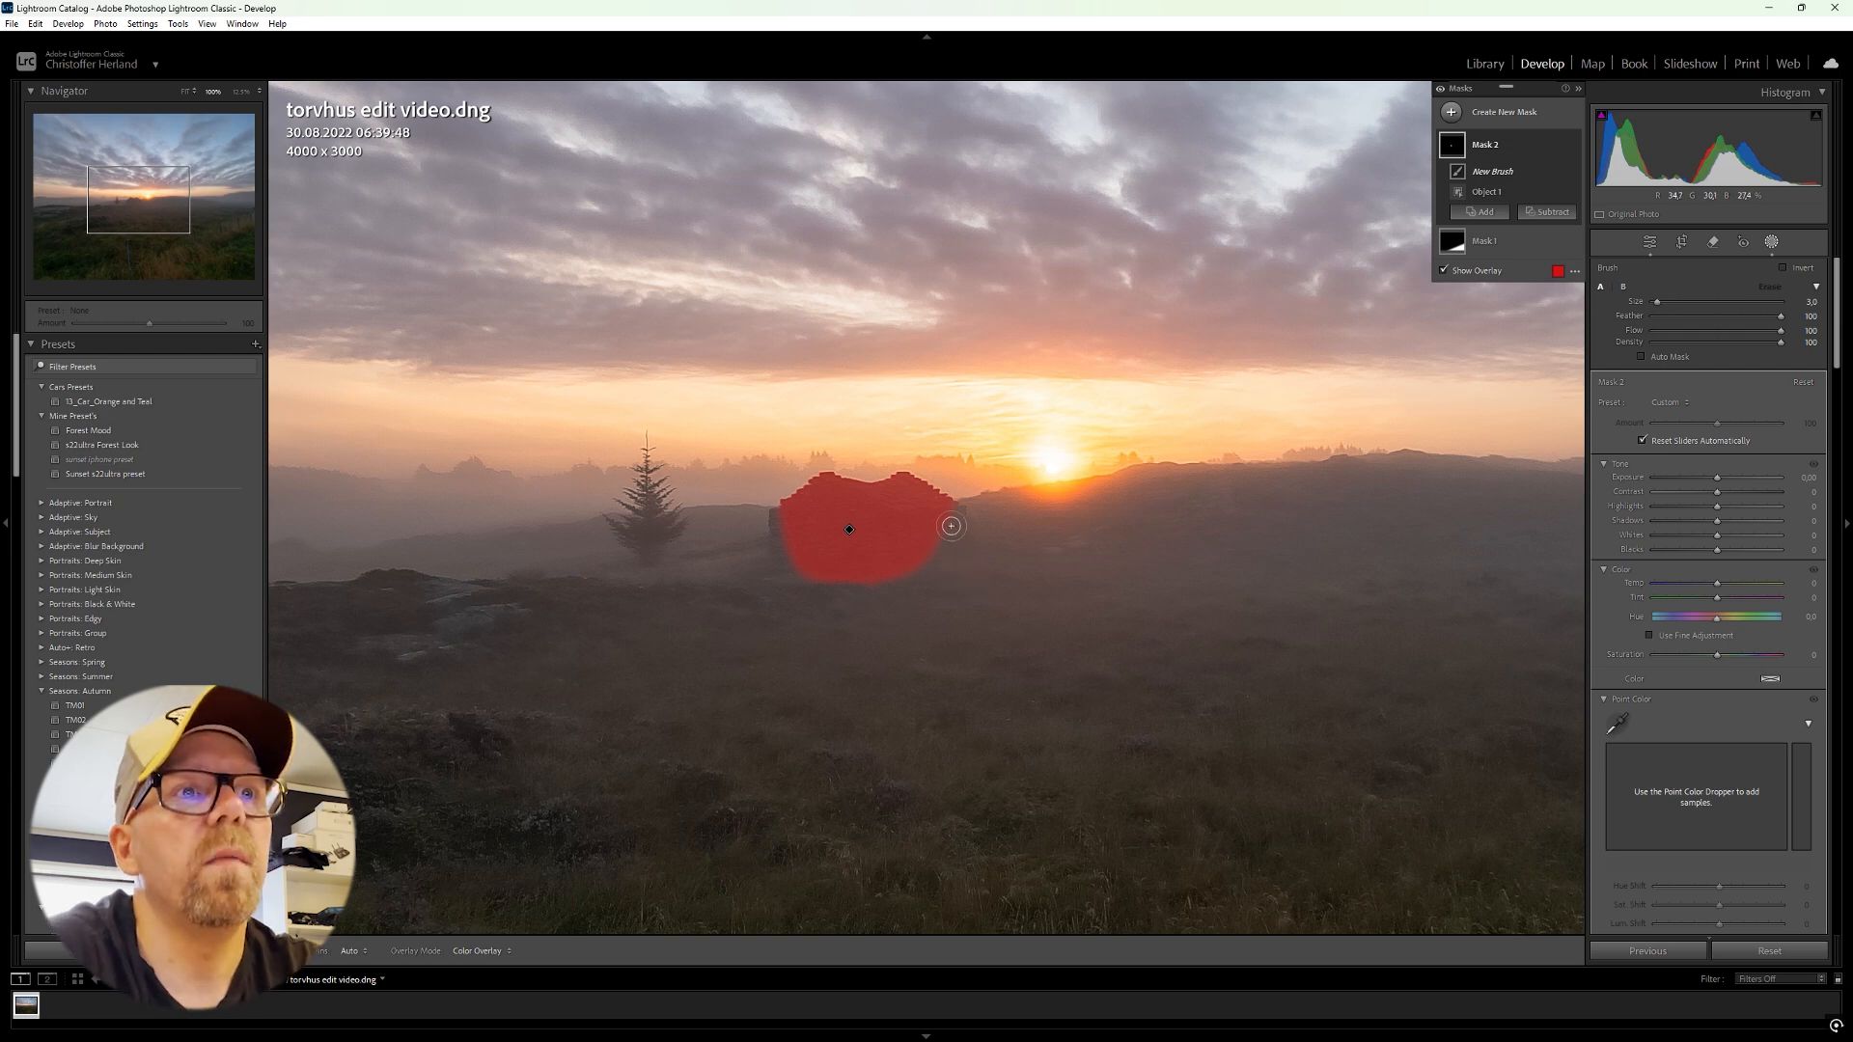
key(h)
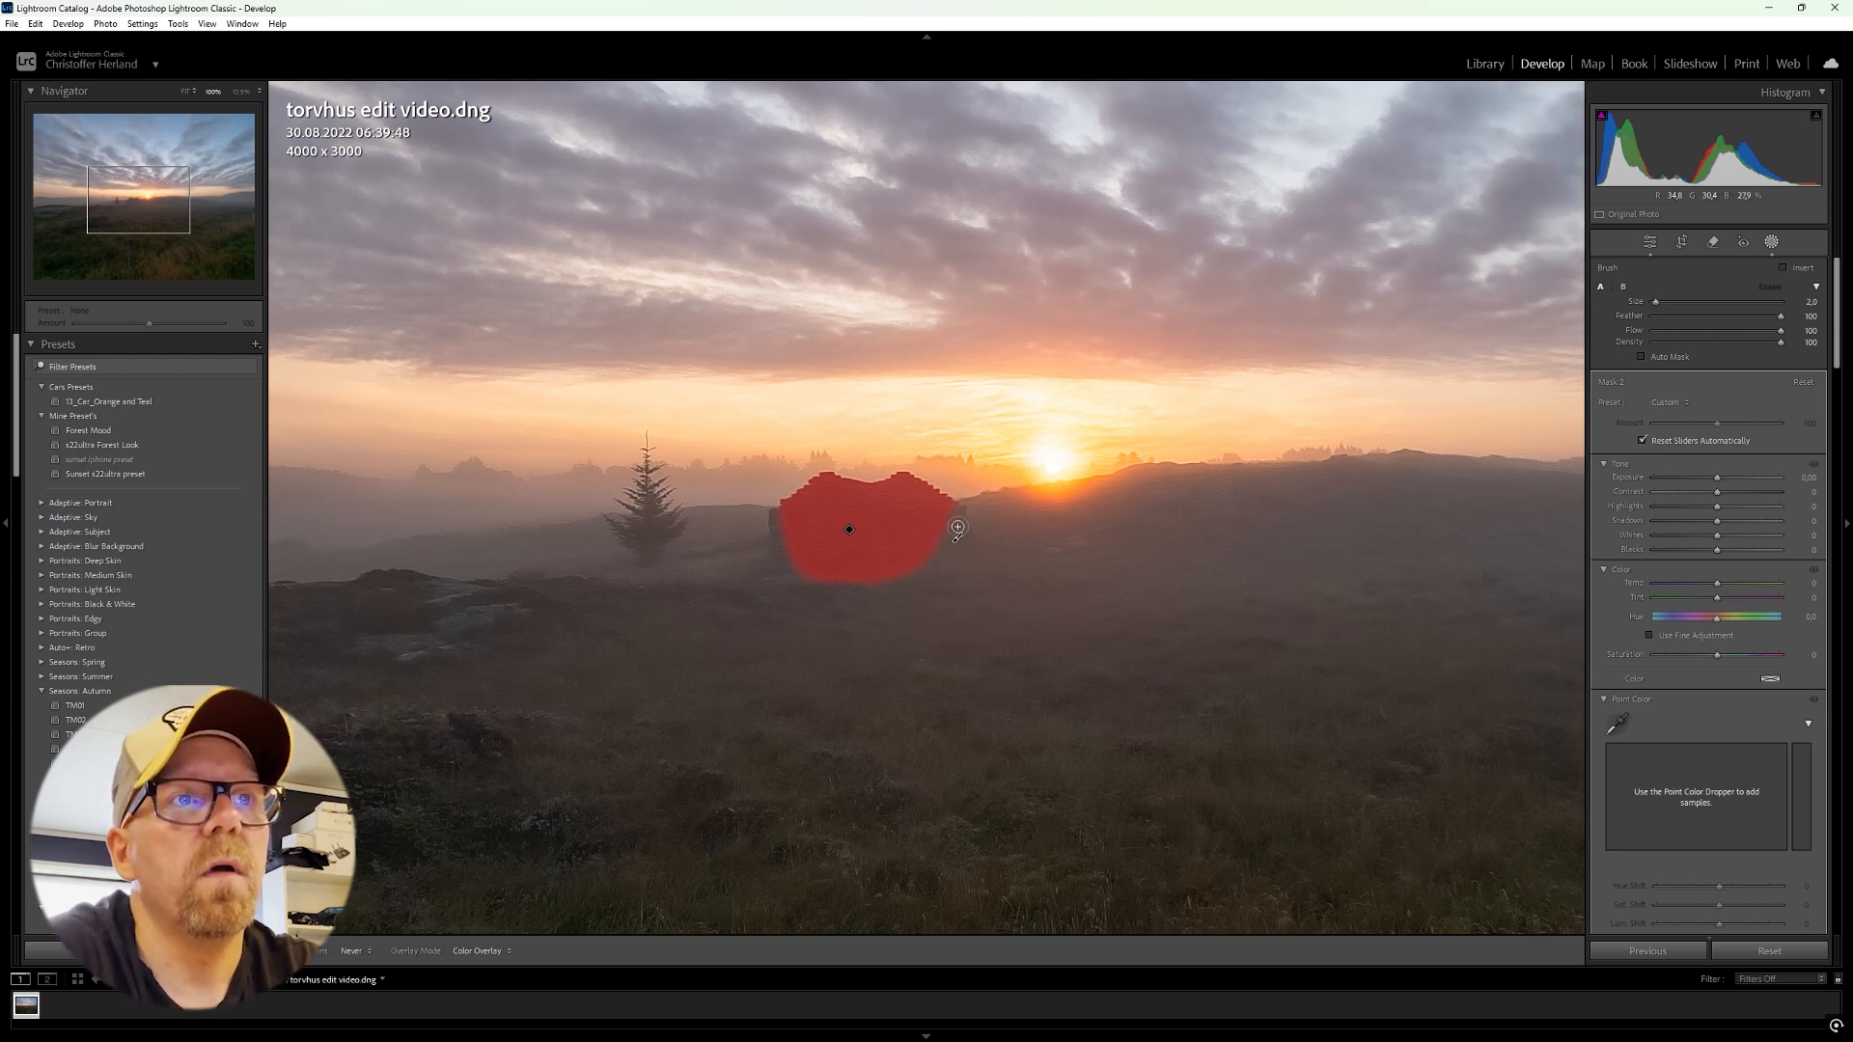
mouse_move(955, 521)
mouse_down()
mouse_move(932, 550)
mouse_move(892, 552)
mouse_up()
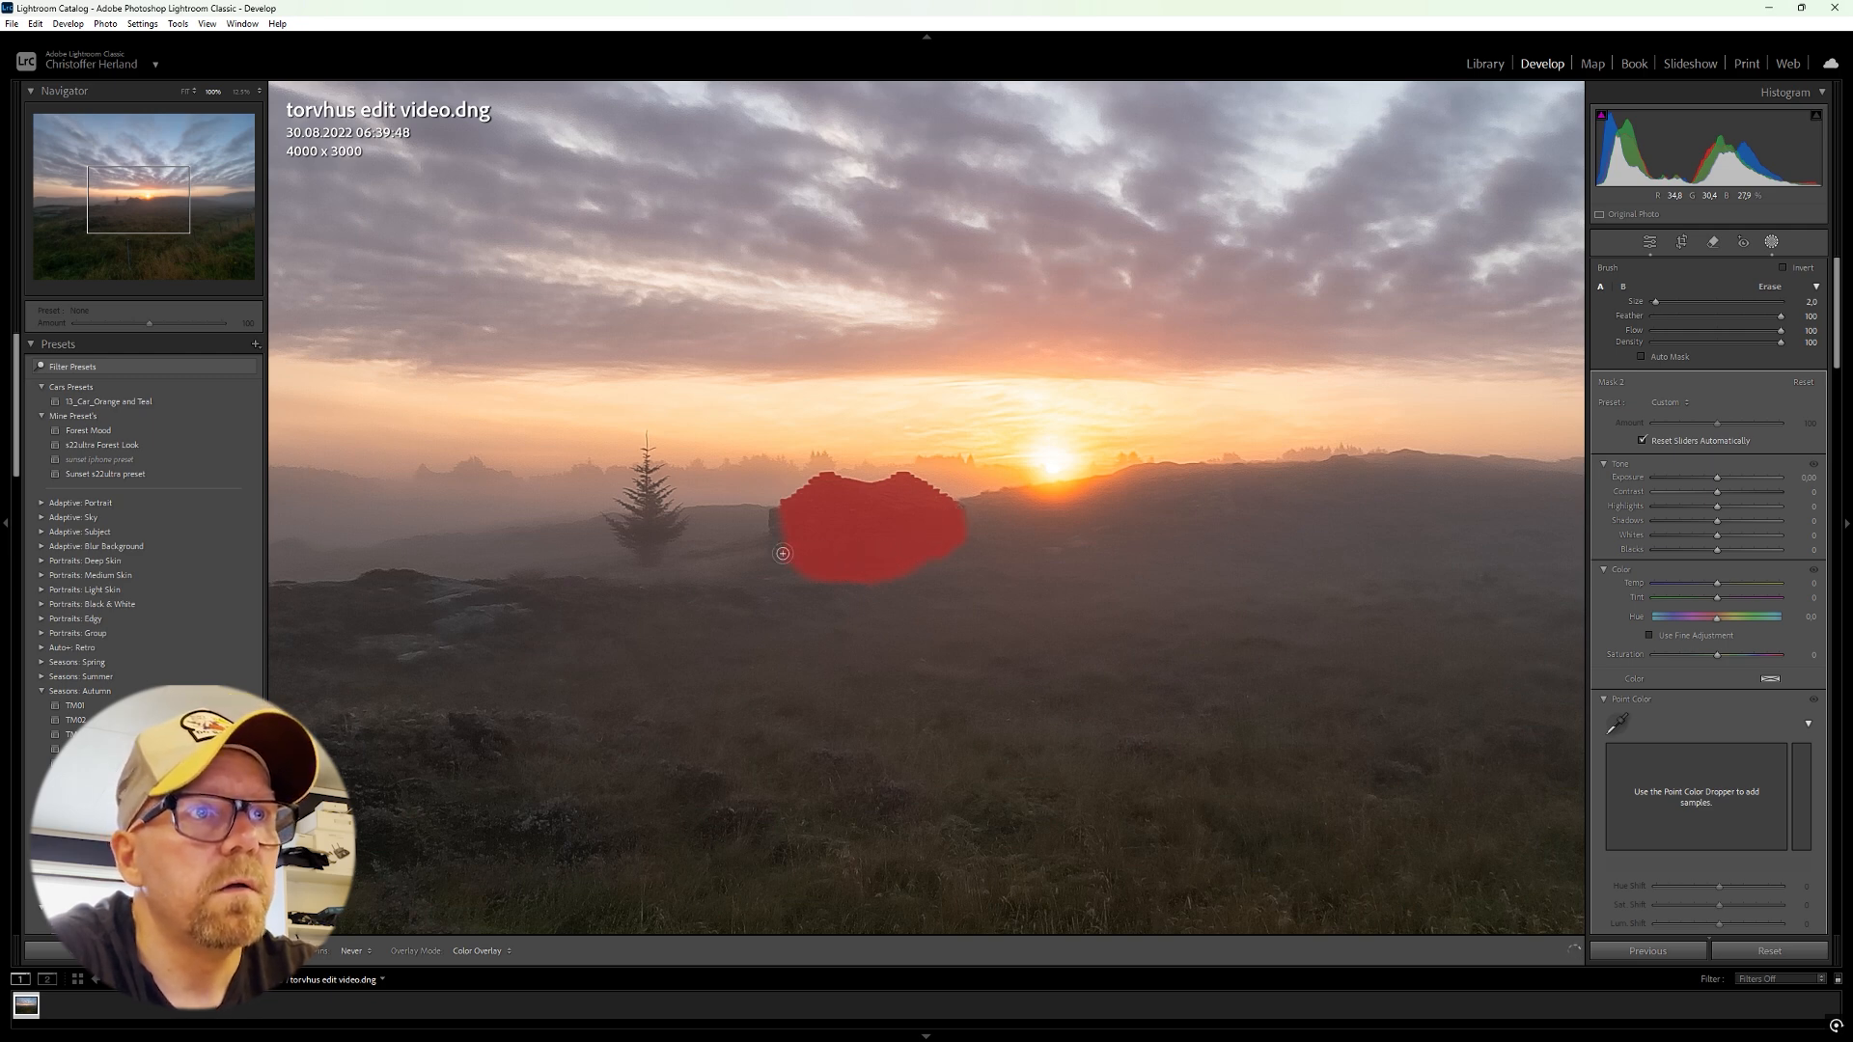
mouse_move(779, 548)
mouse_down()
mouse_move(776, 511)
mouse_move(799, 553)
mouse_up()
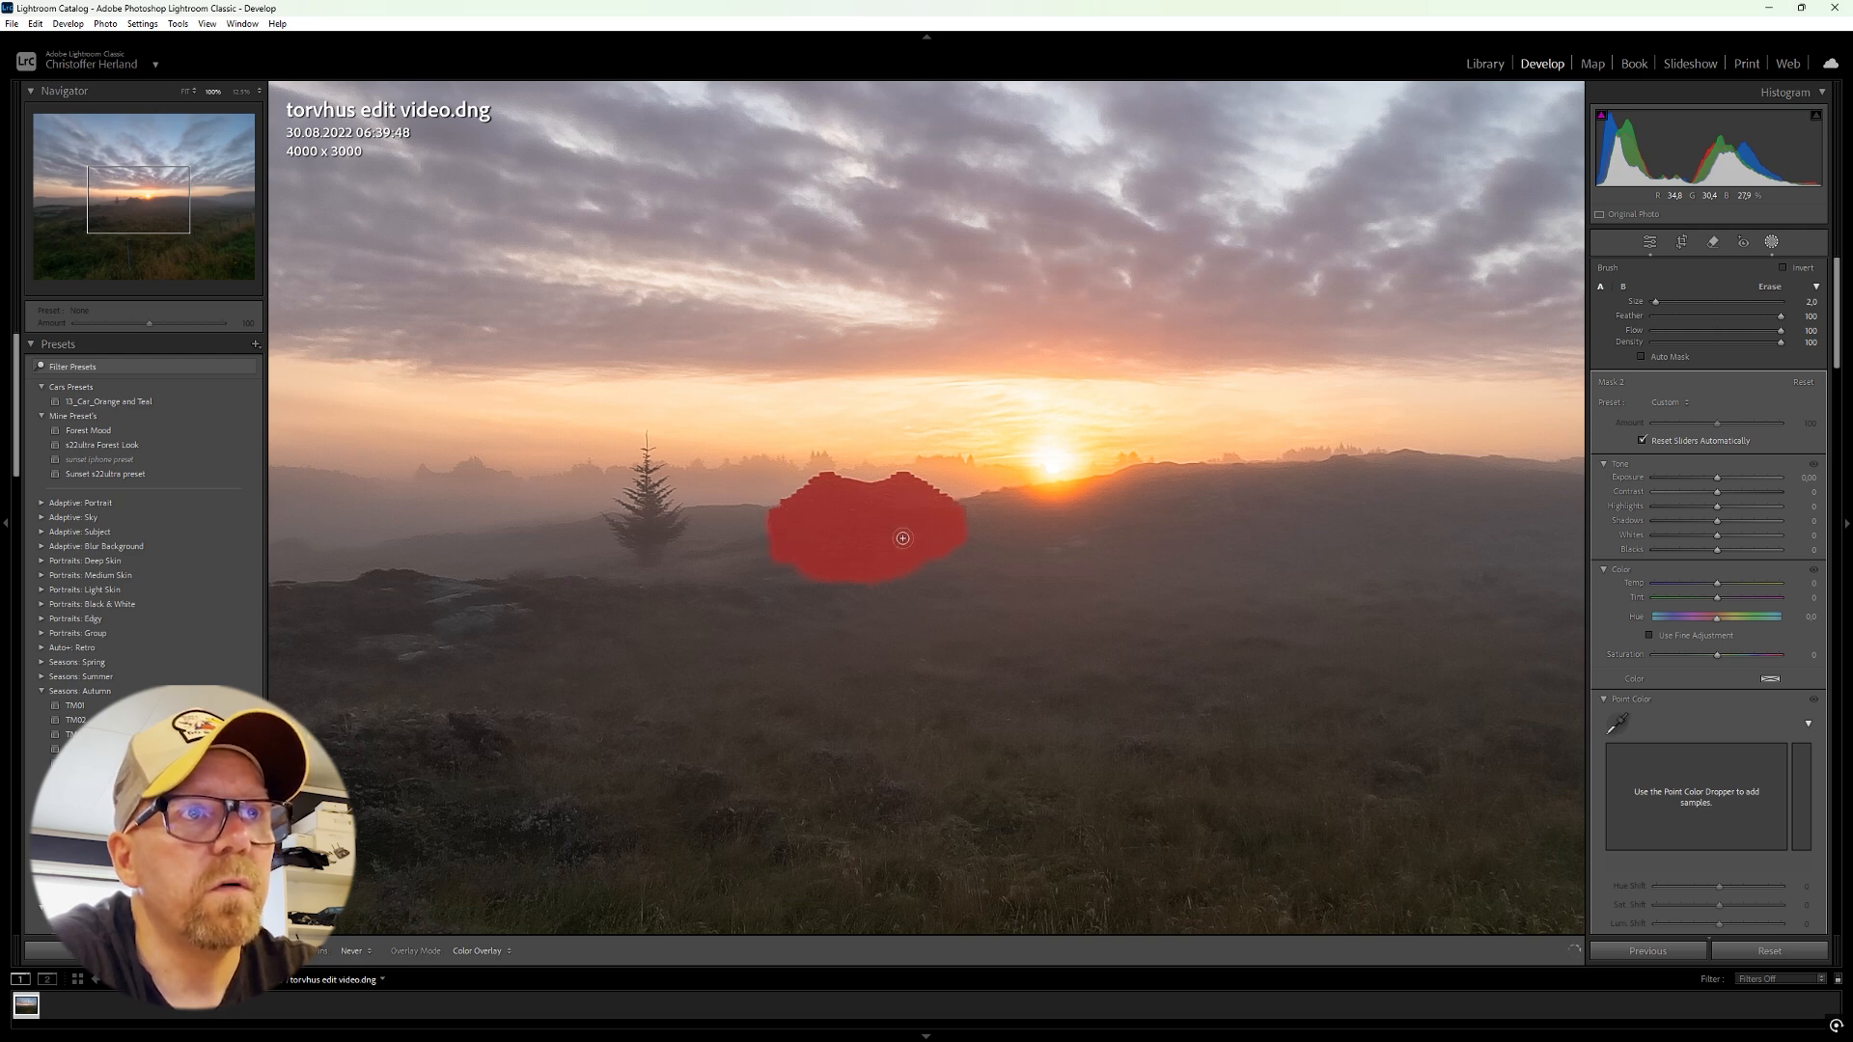
key(h)
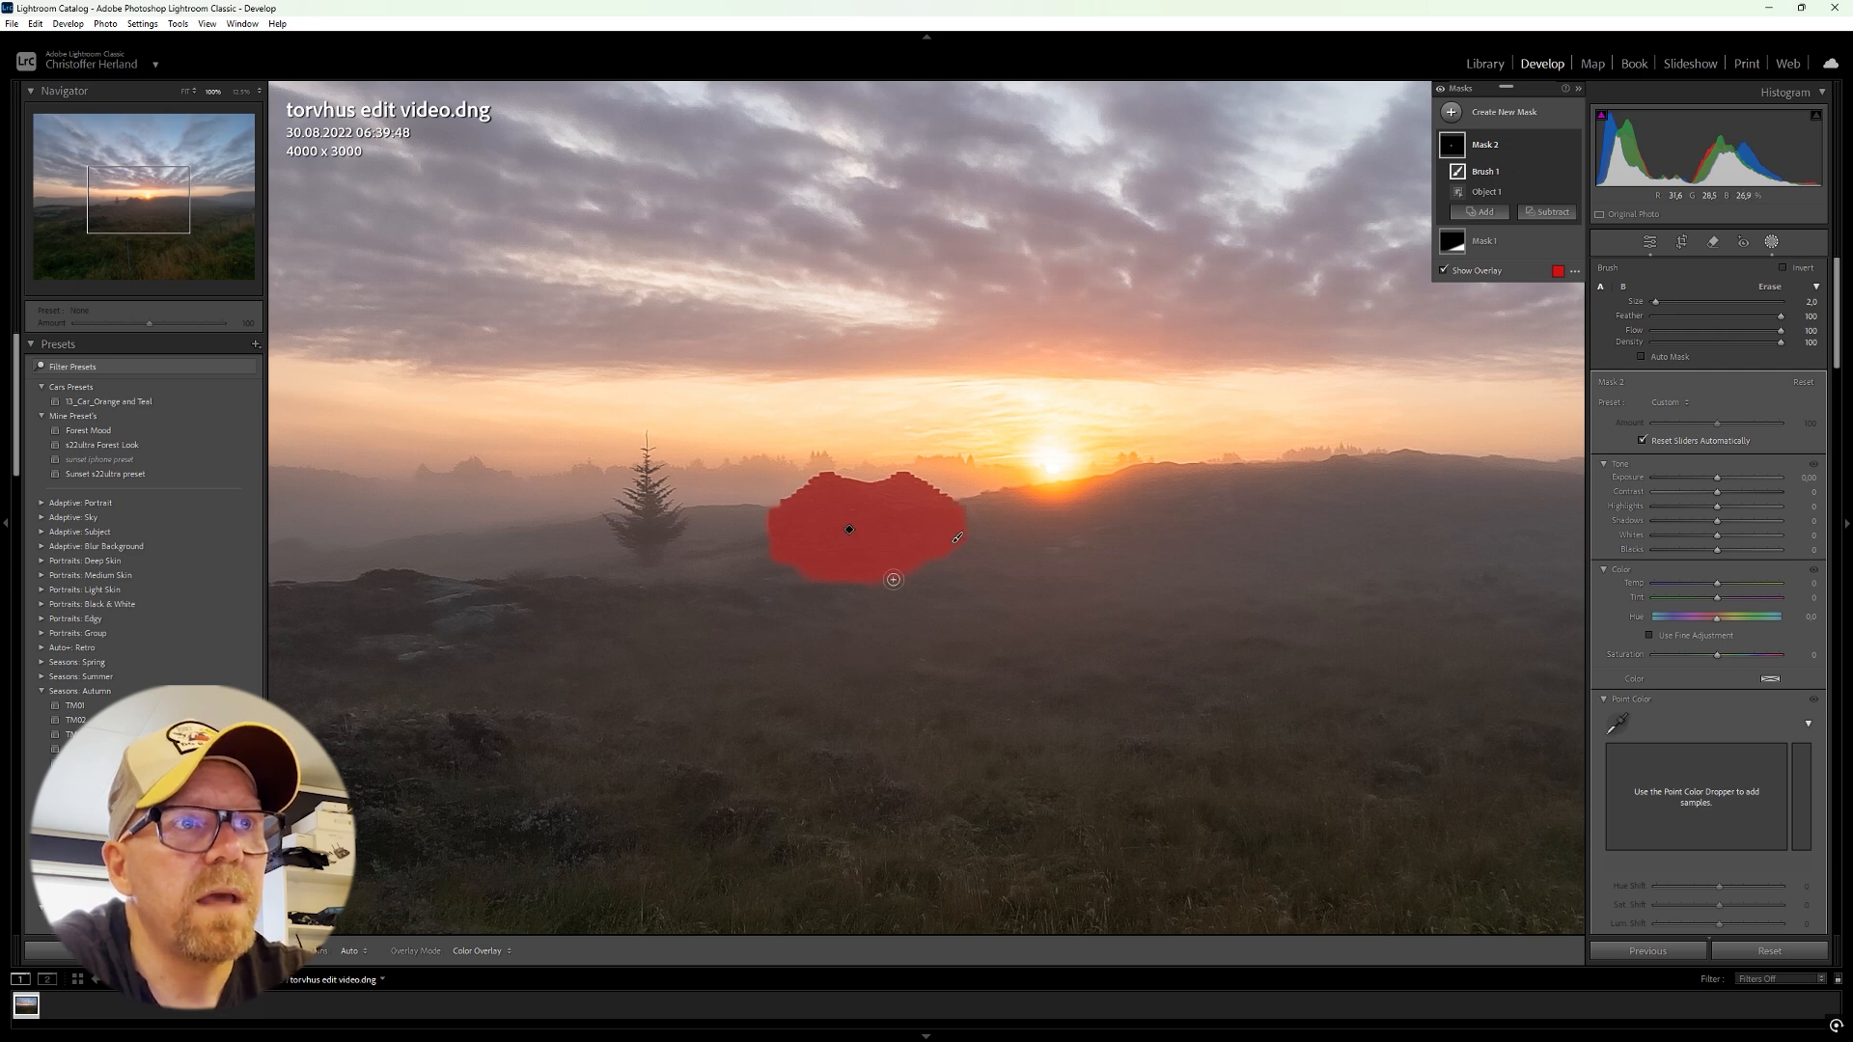
Step: Subtract the excess area below the stone house from its mask with a brush stroke along the base of the walls
click(1550, 212)
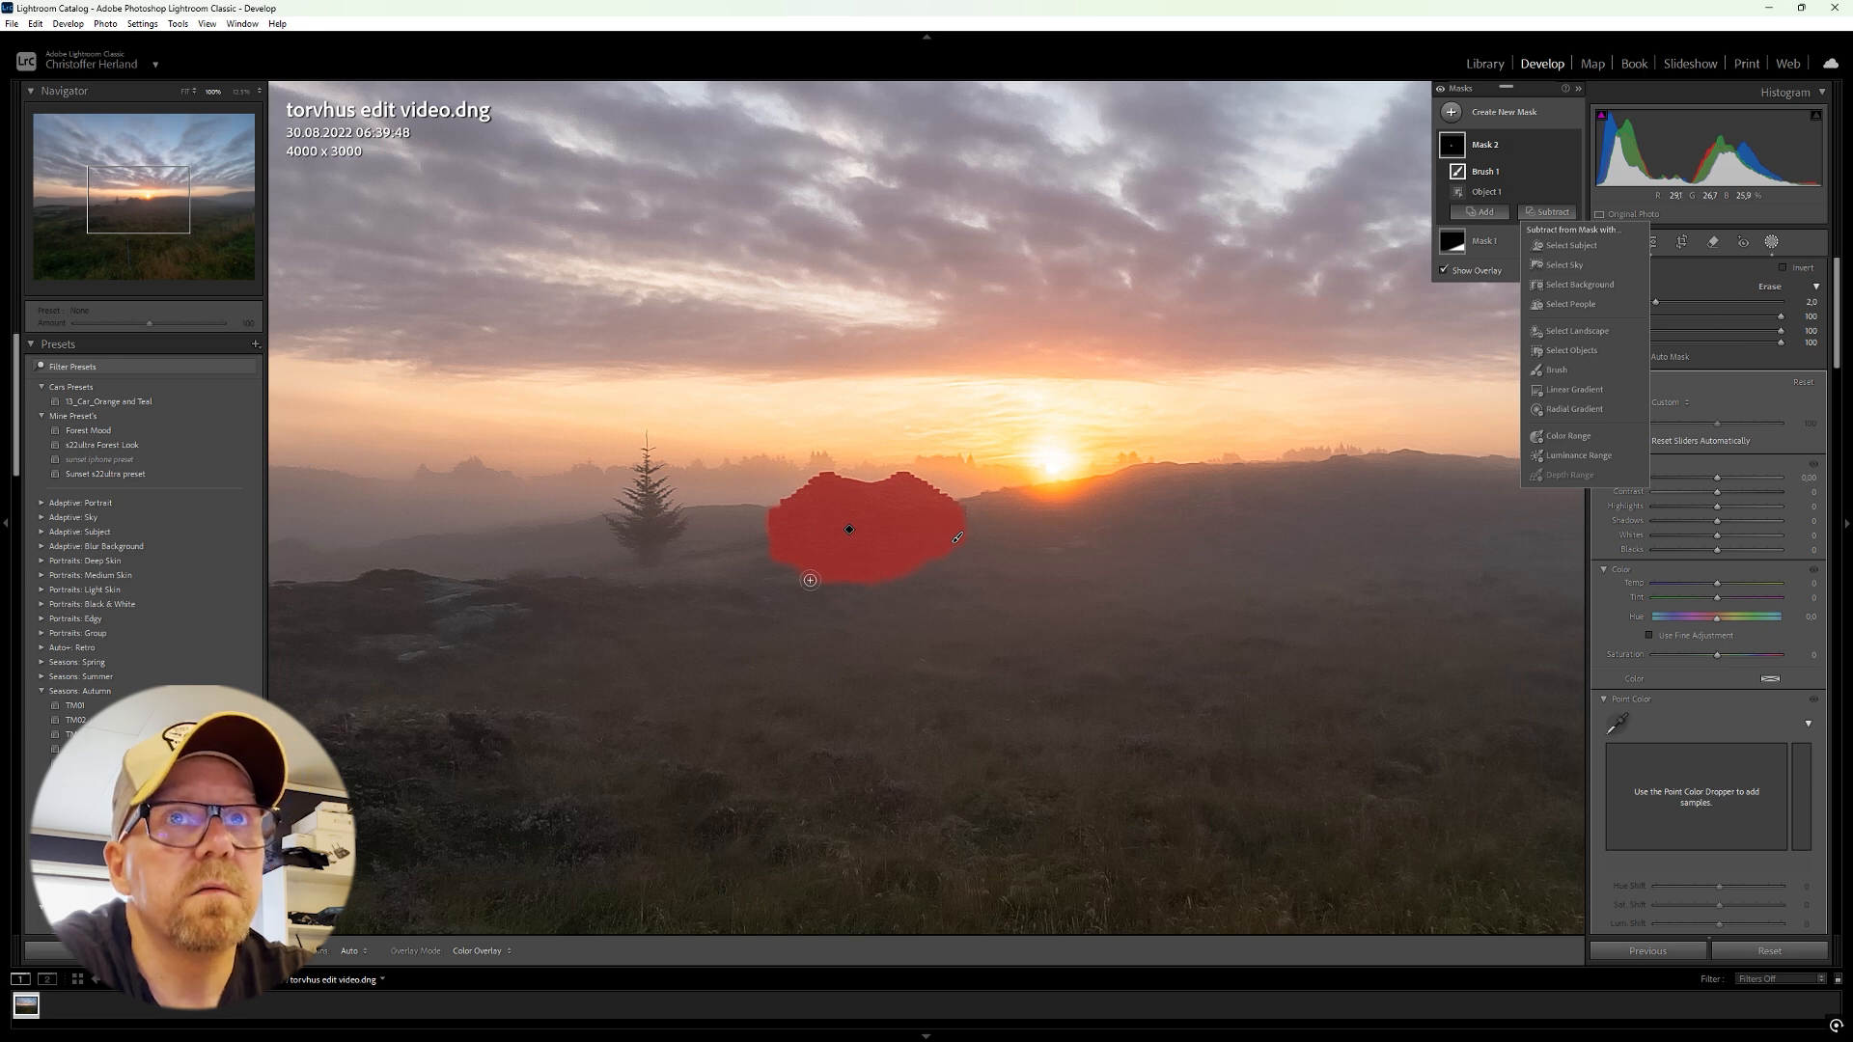
click(1552, 369)
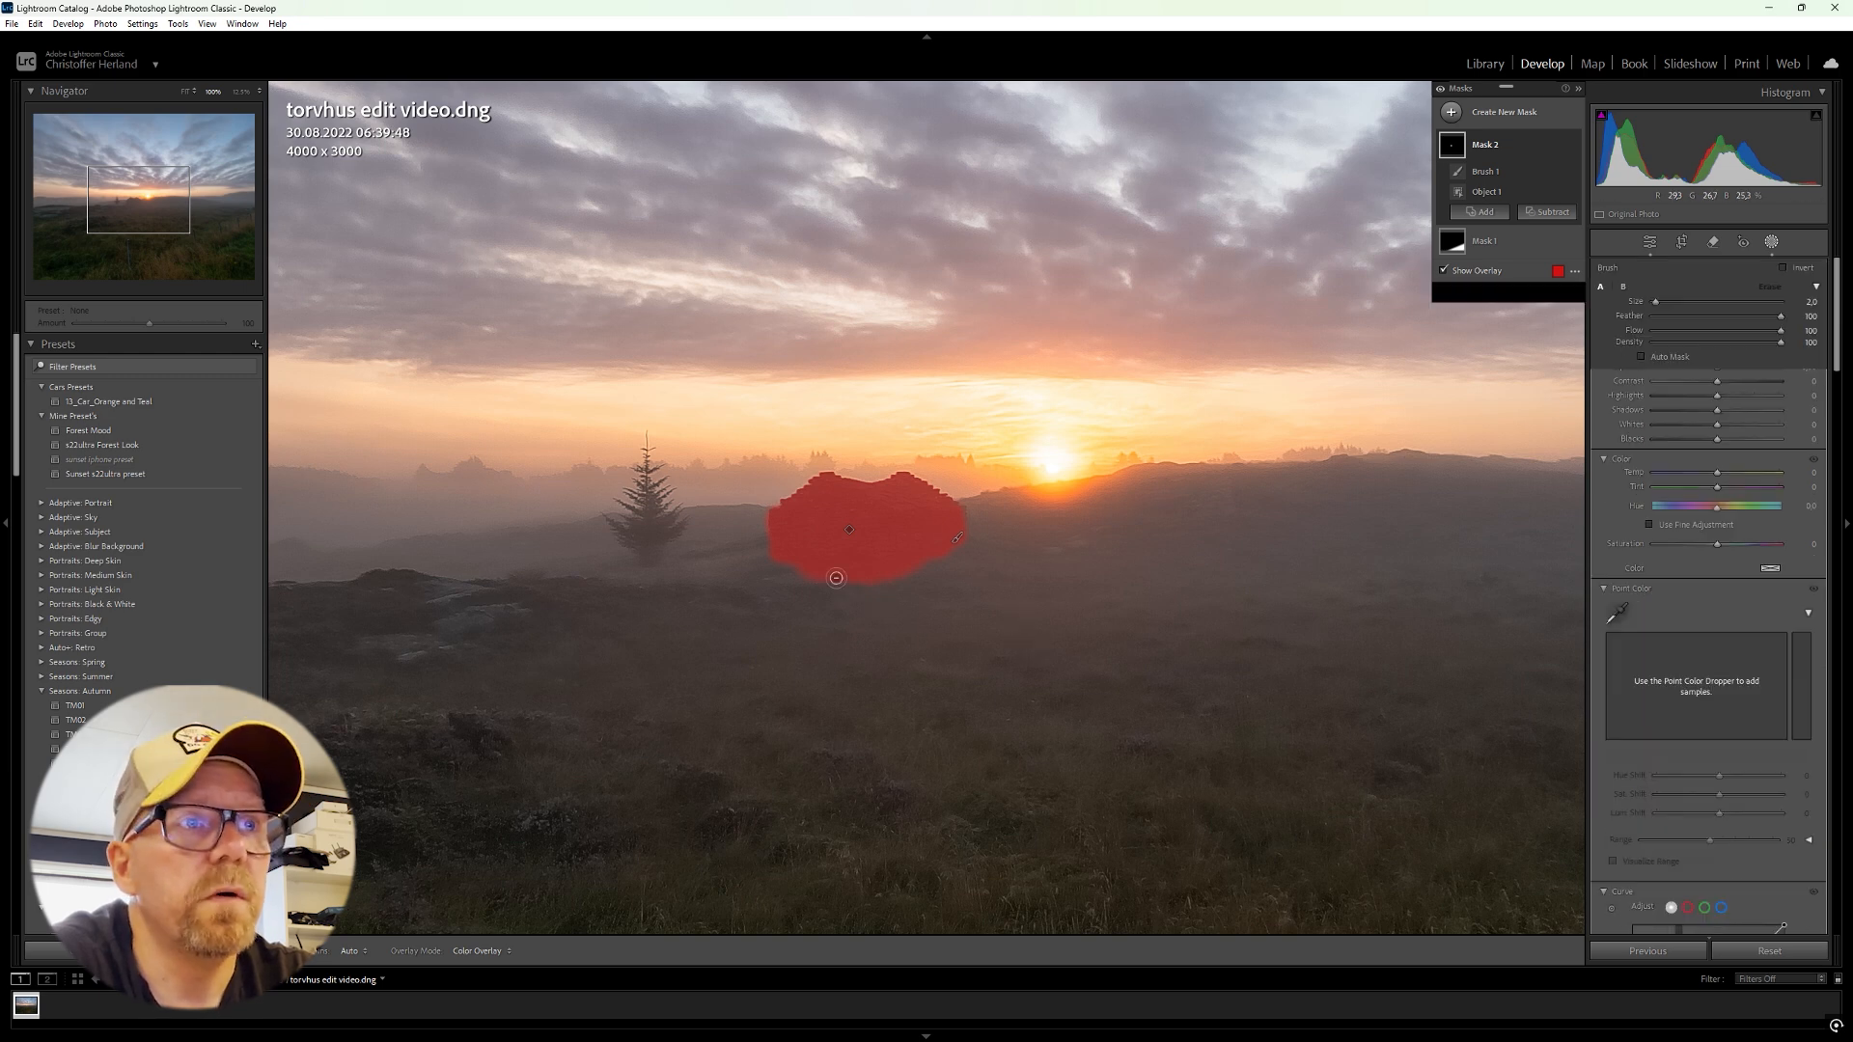
mouse_move(811, 578)
mouse_down()
mouse_move(902, 576)
mouse_move(807, 579)
mouse_move(911, 575)
mouse_move(782, 574)
mouse_move(926, 586)
mouse_up()
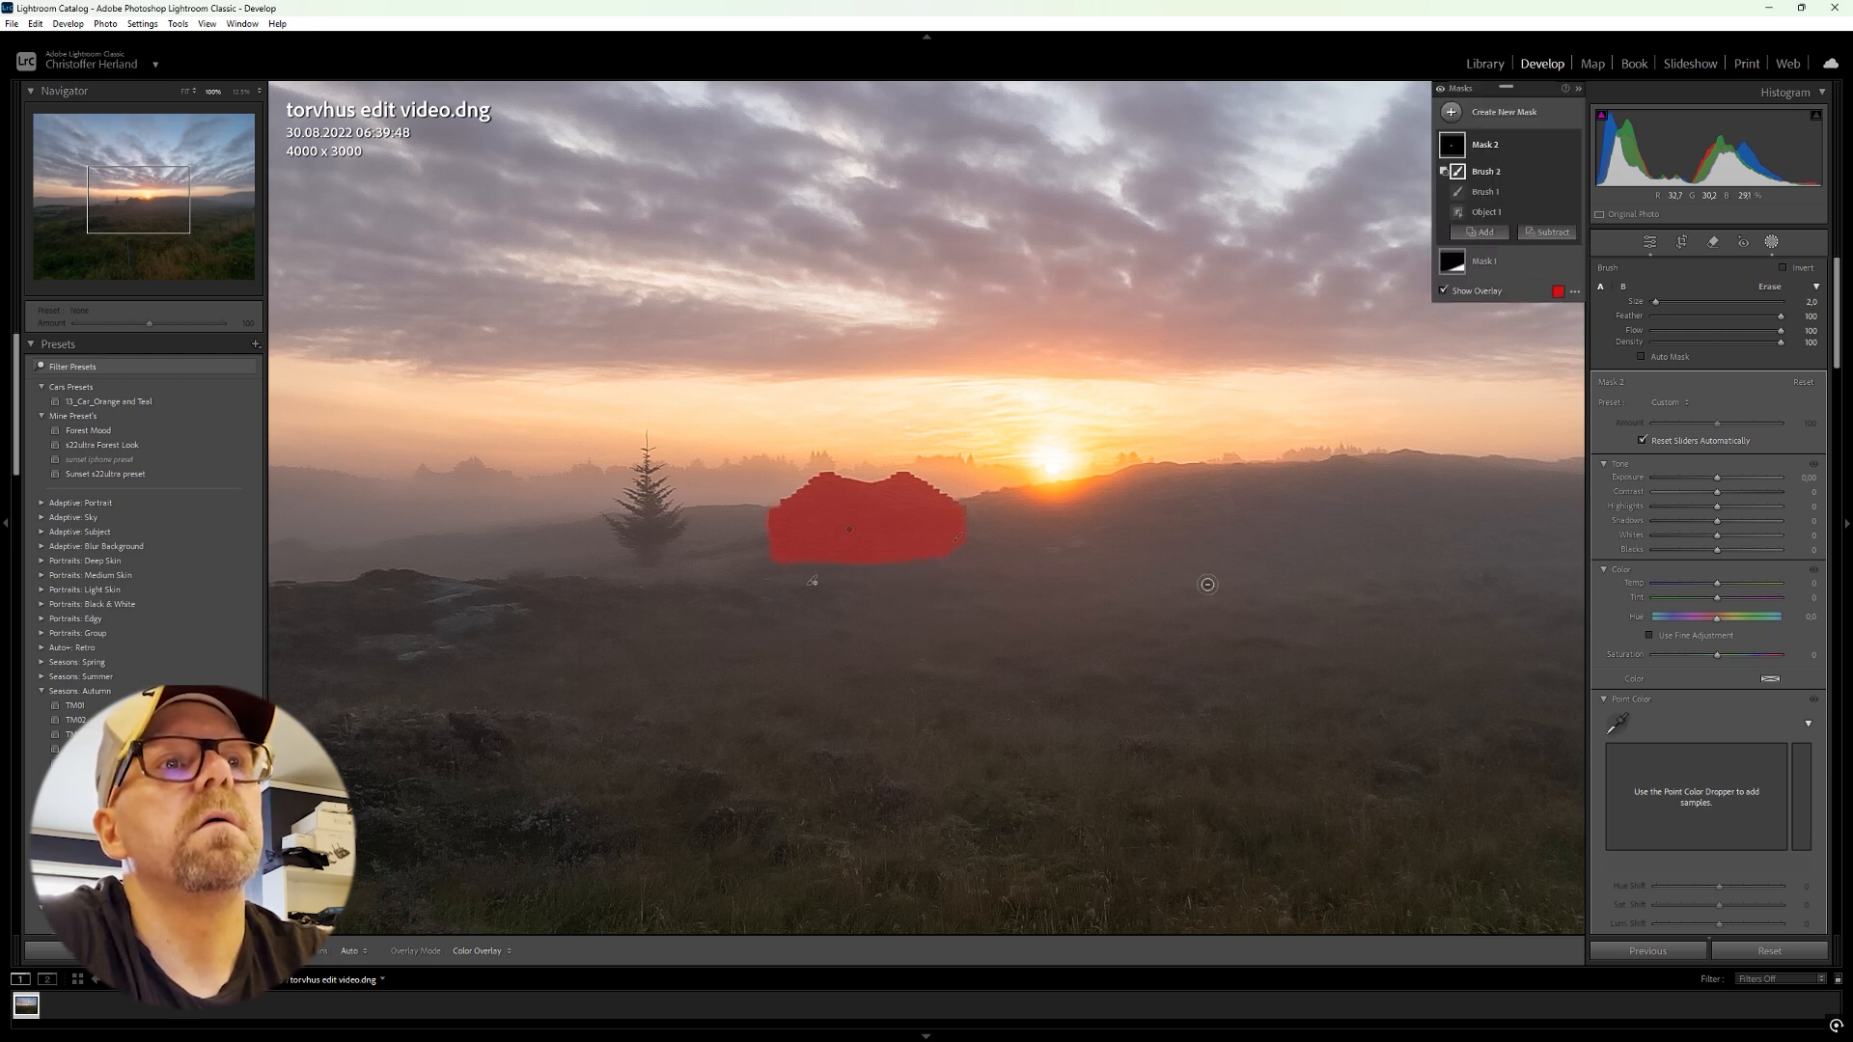
Step: Add another brush to the house mask and paint over the remaining right and left edges of the walls
click(1483, 233)
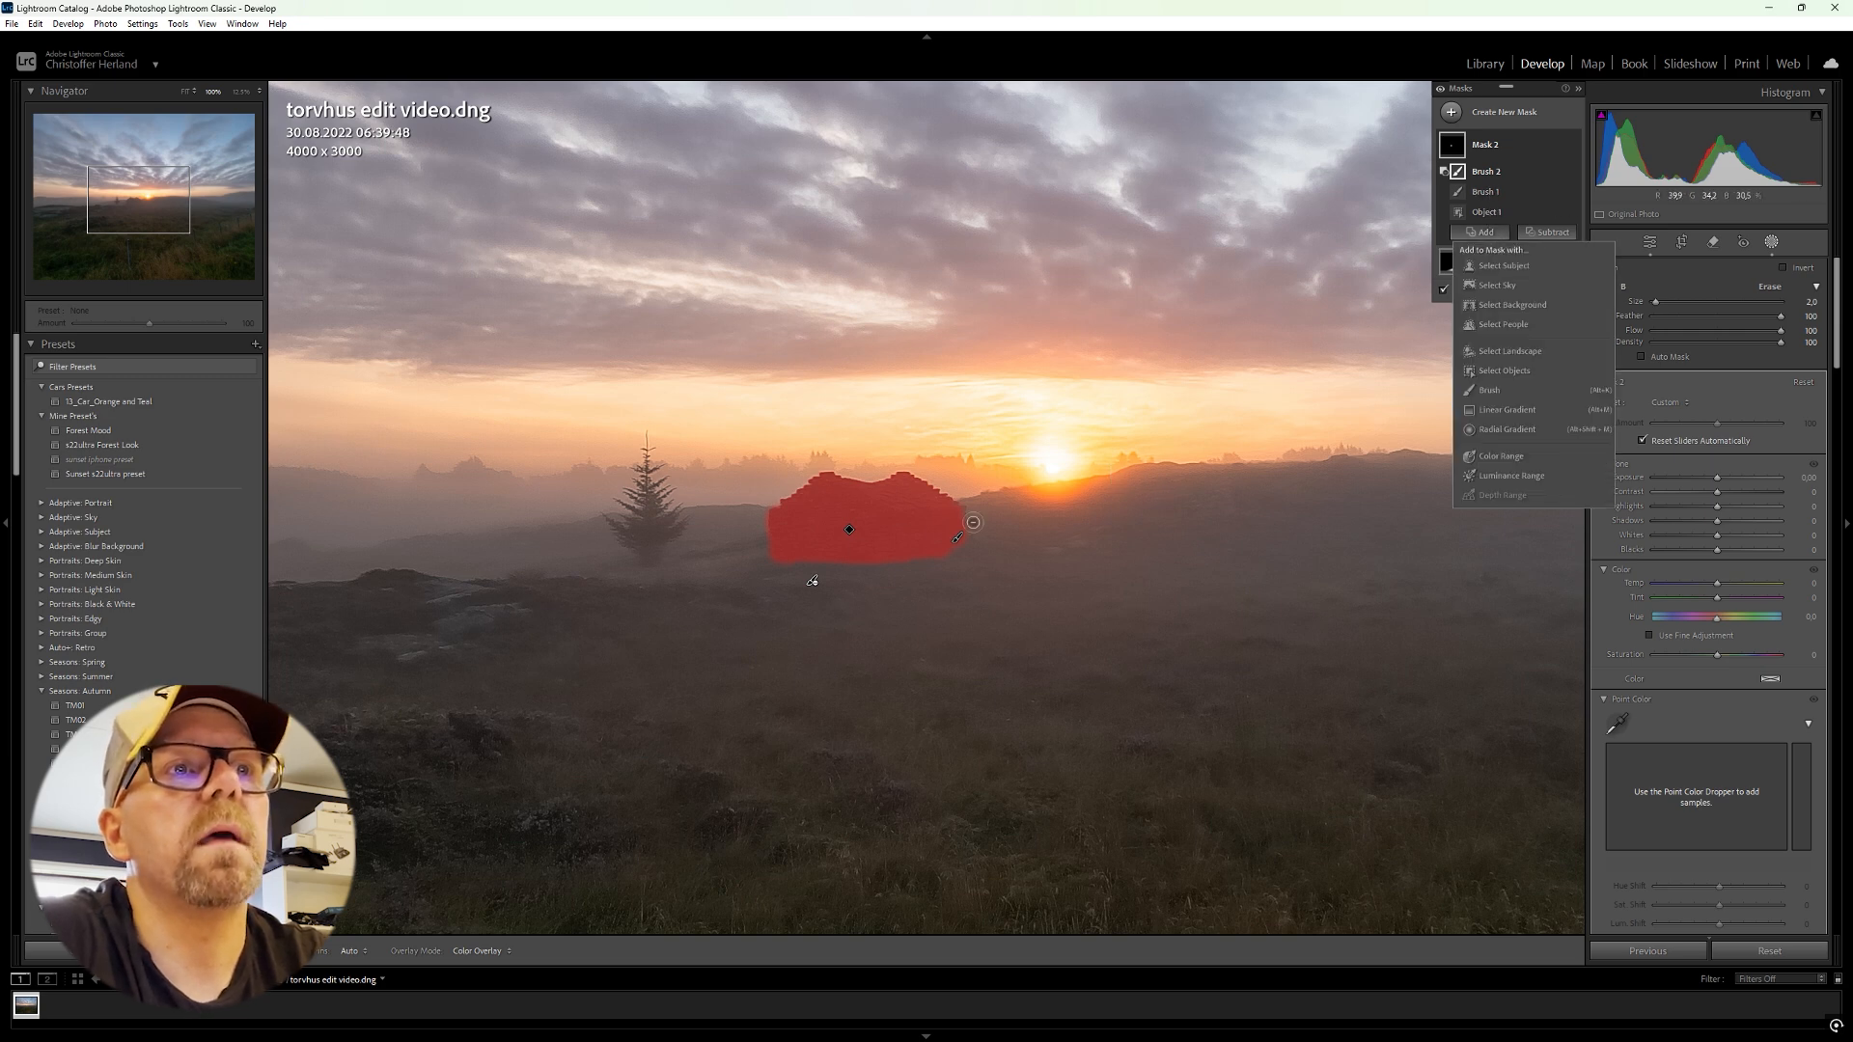
click(1490, 390)
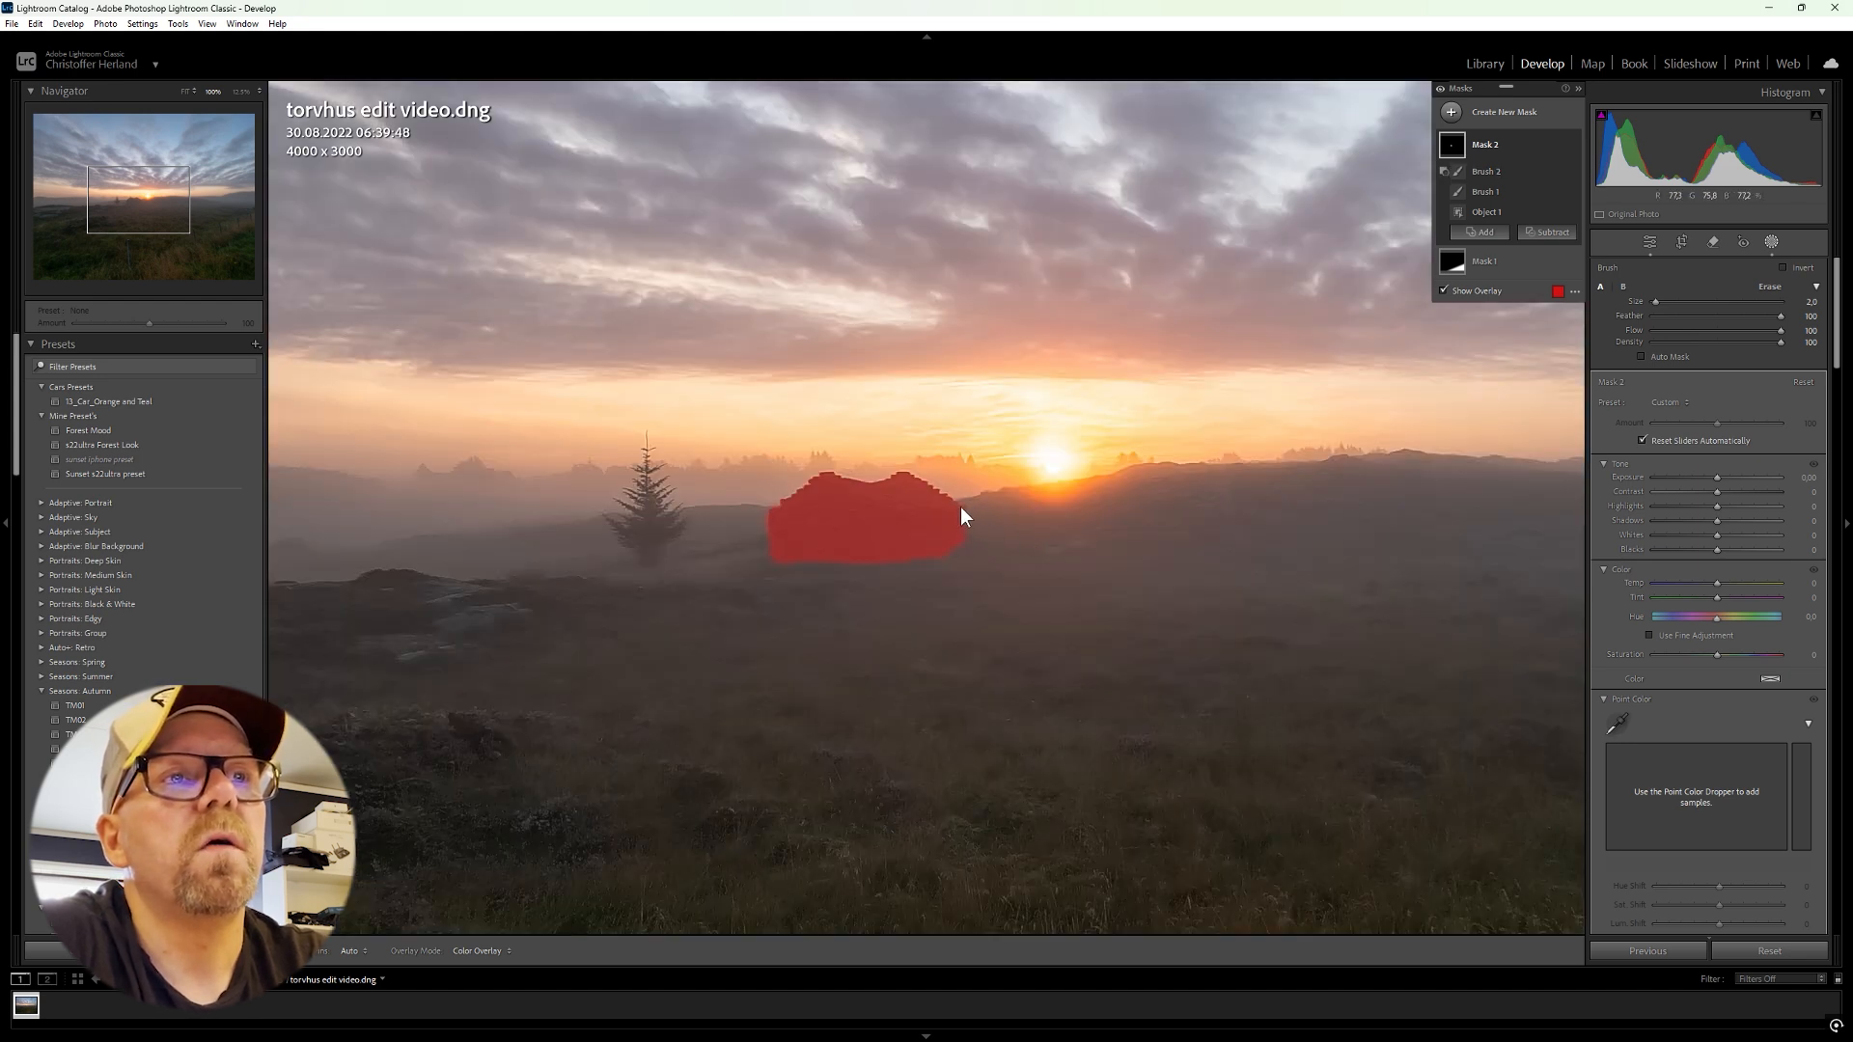
key(Escape)
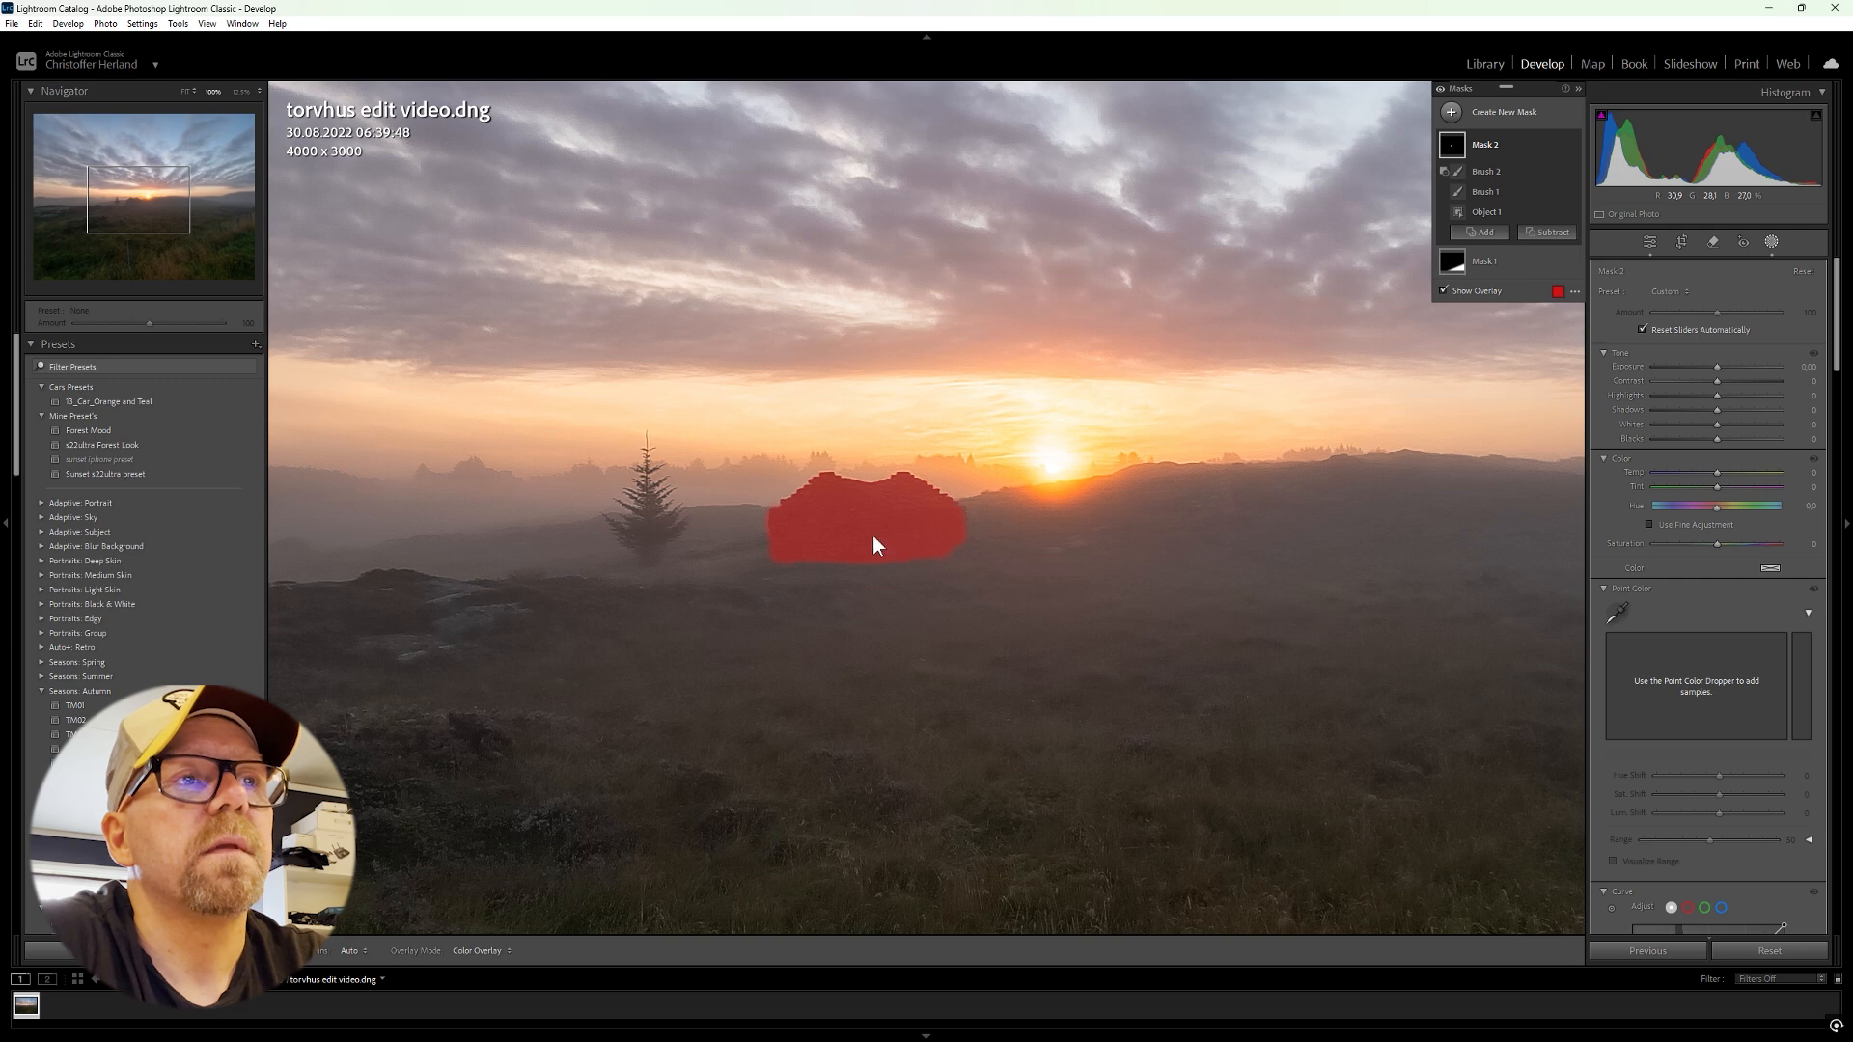
key(k)
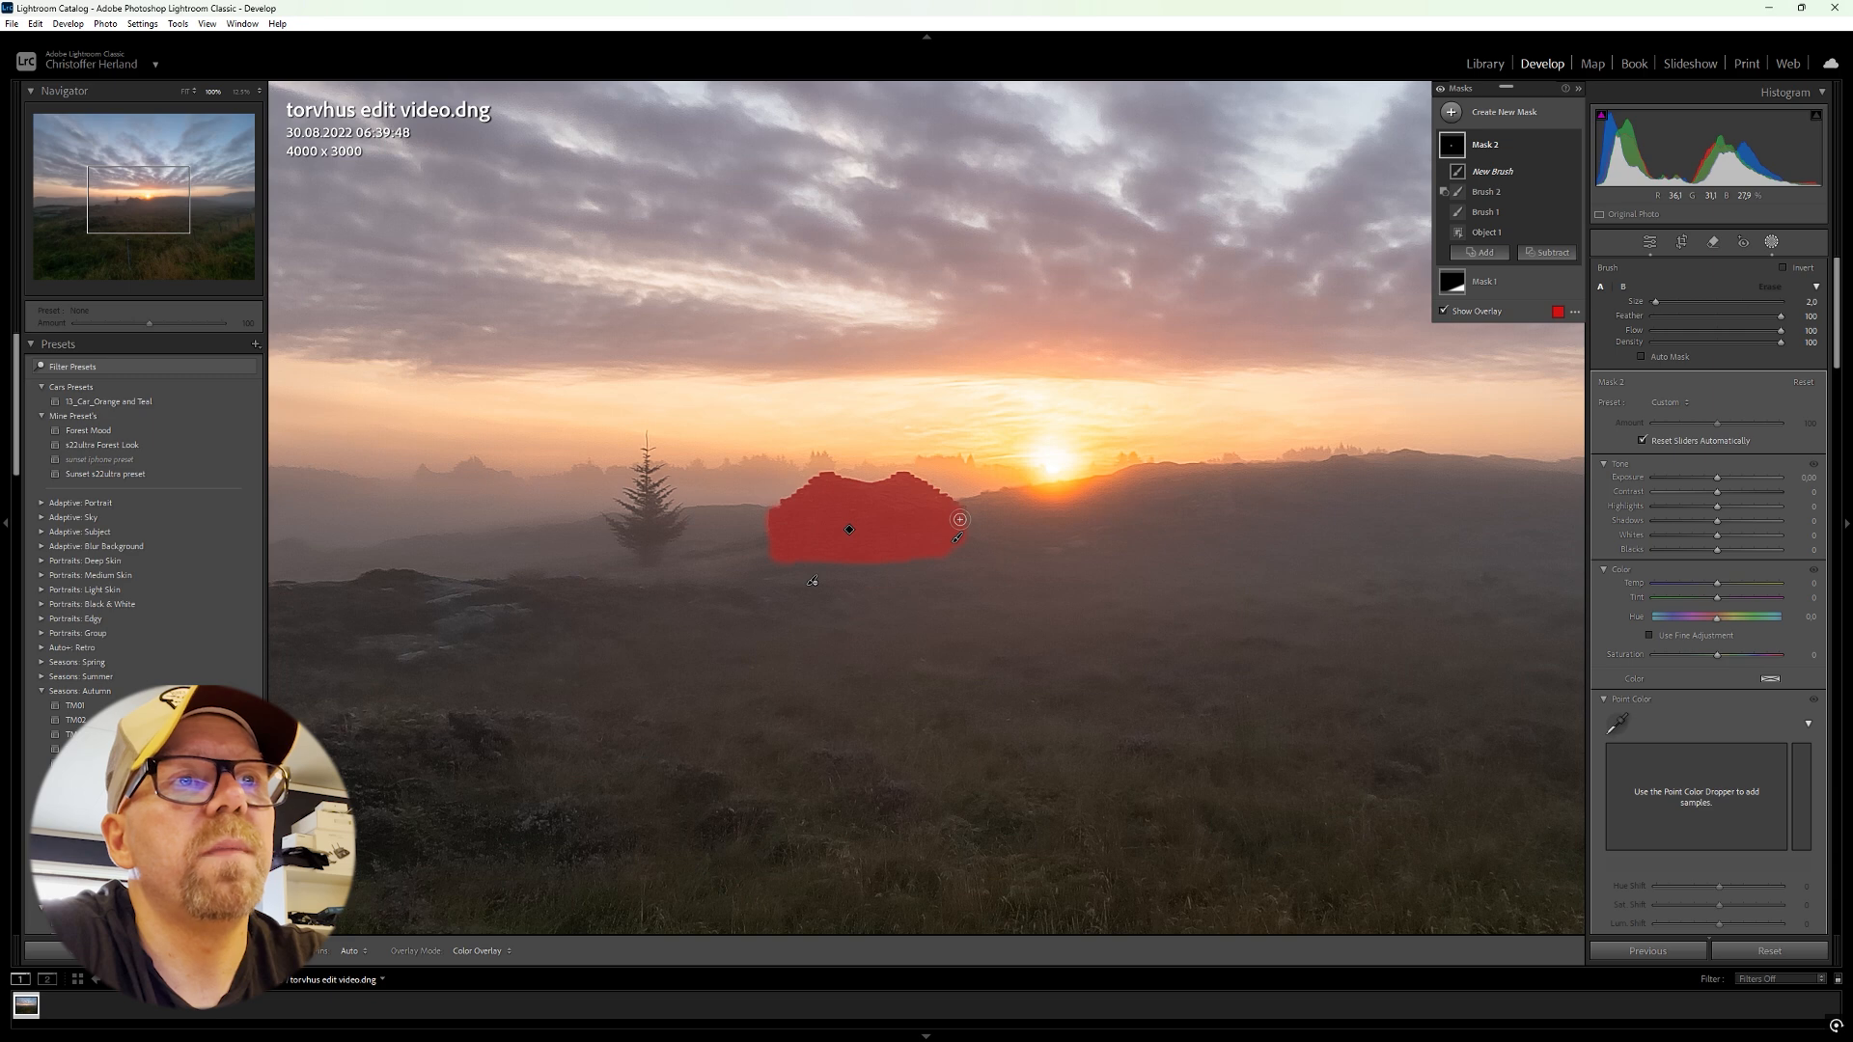
key(h)
drag(960, 516, 933, 524)
mouse_move(775, 519)
mouse_down()
mouse_move(854, 502)
mouse_move(834, 488)
mouse_up()
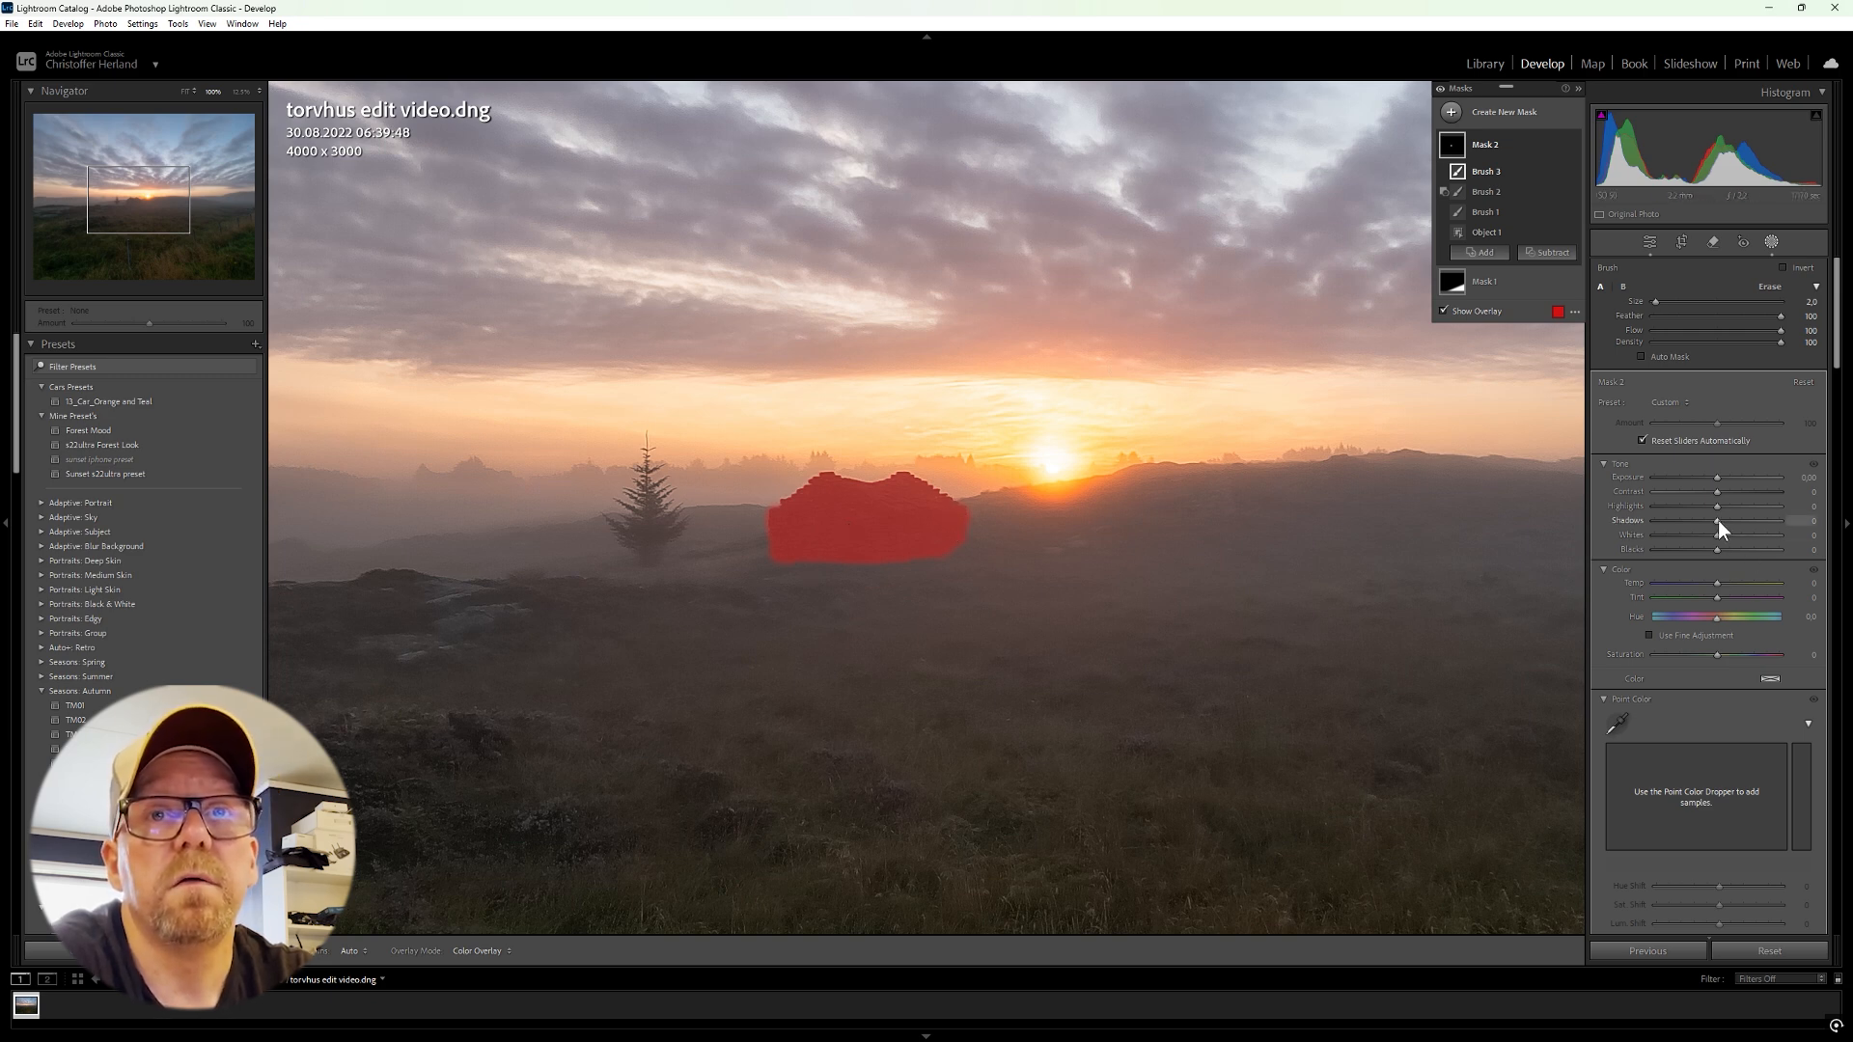
Step: Raise the texture of the house mask to a little over +40 and close the masking tools
scroll(1706, 729, down, 6)
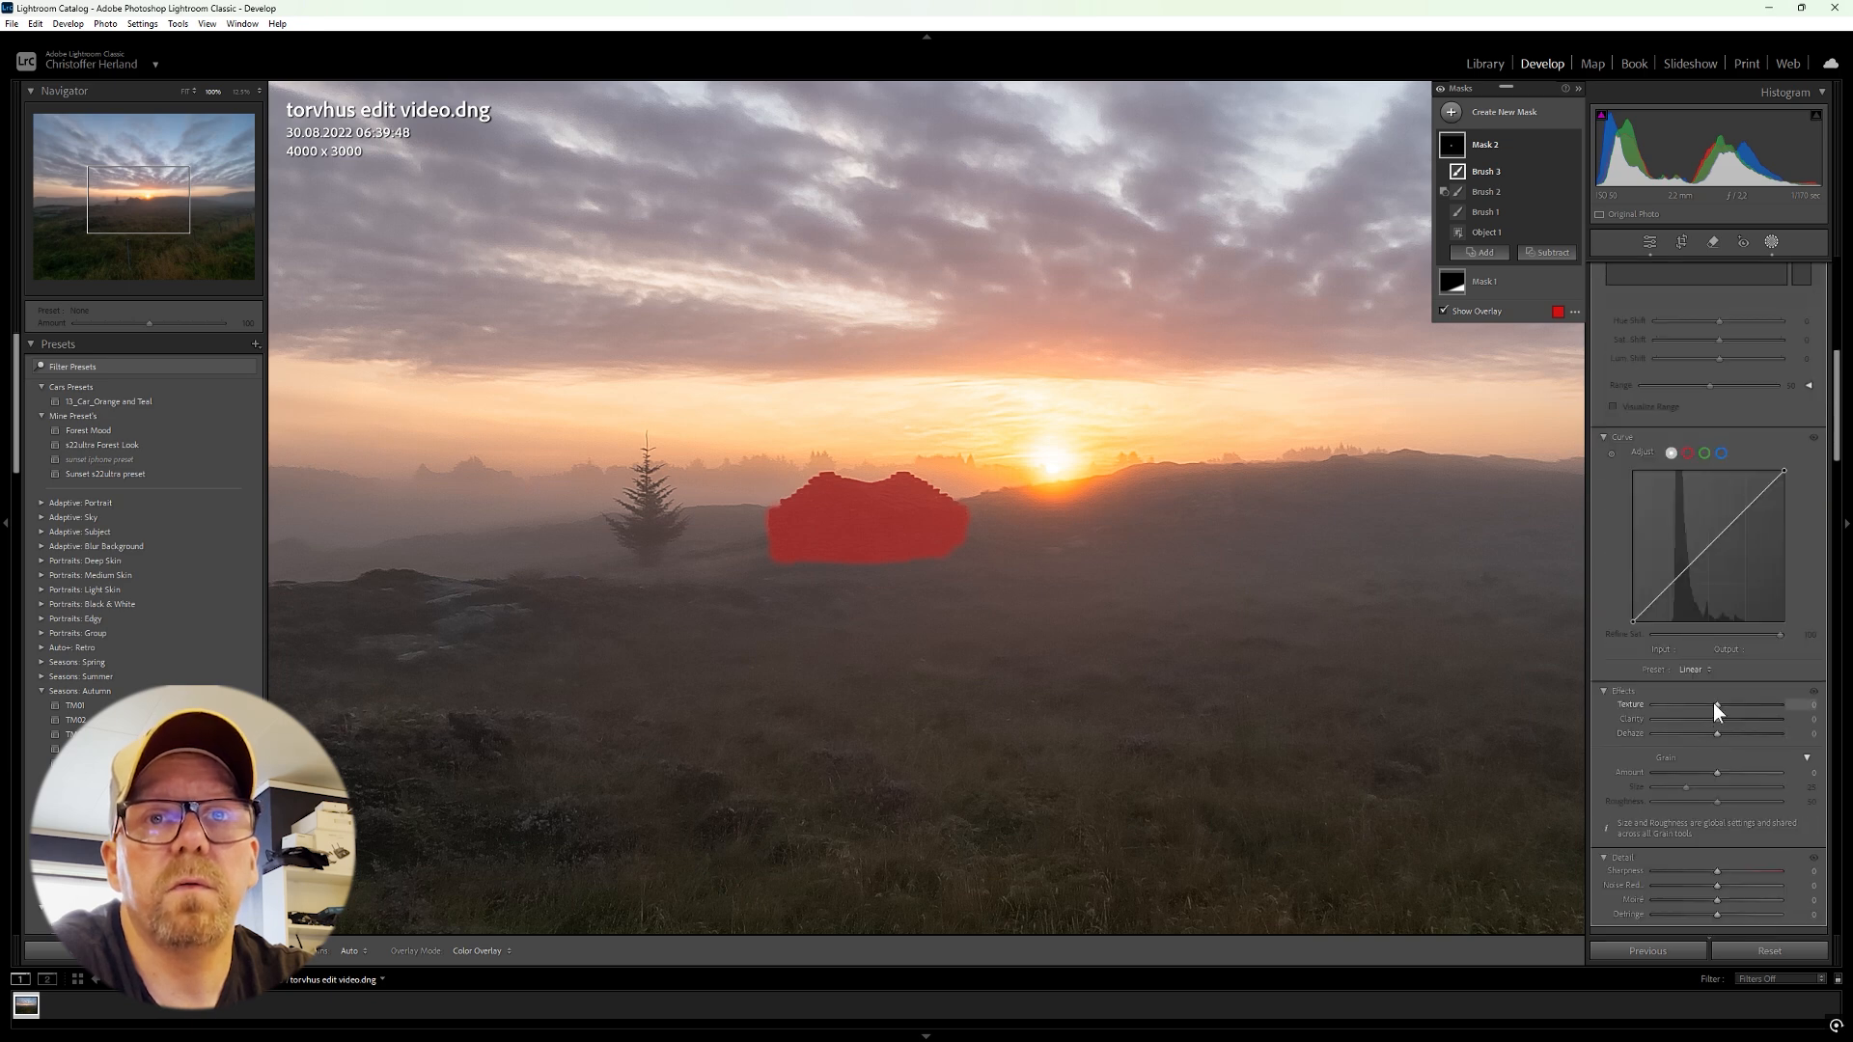
drag(1716, 704, 1717, 704)
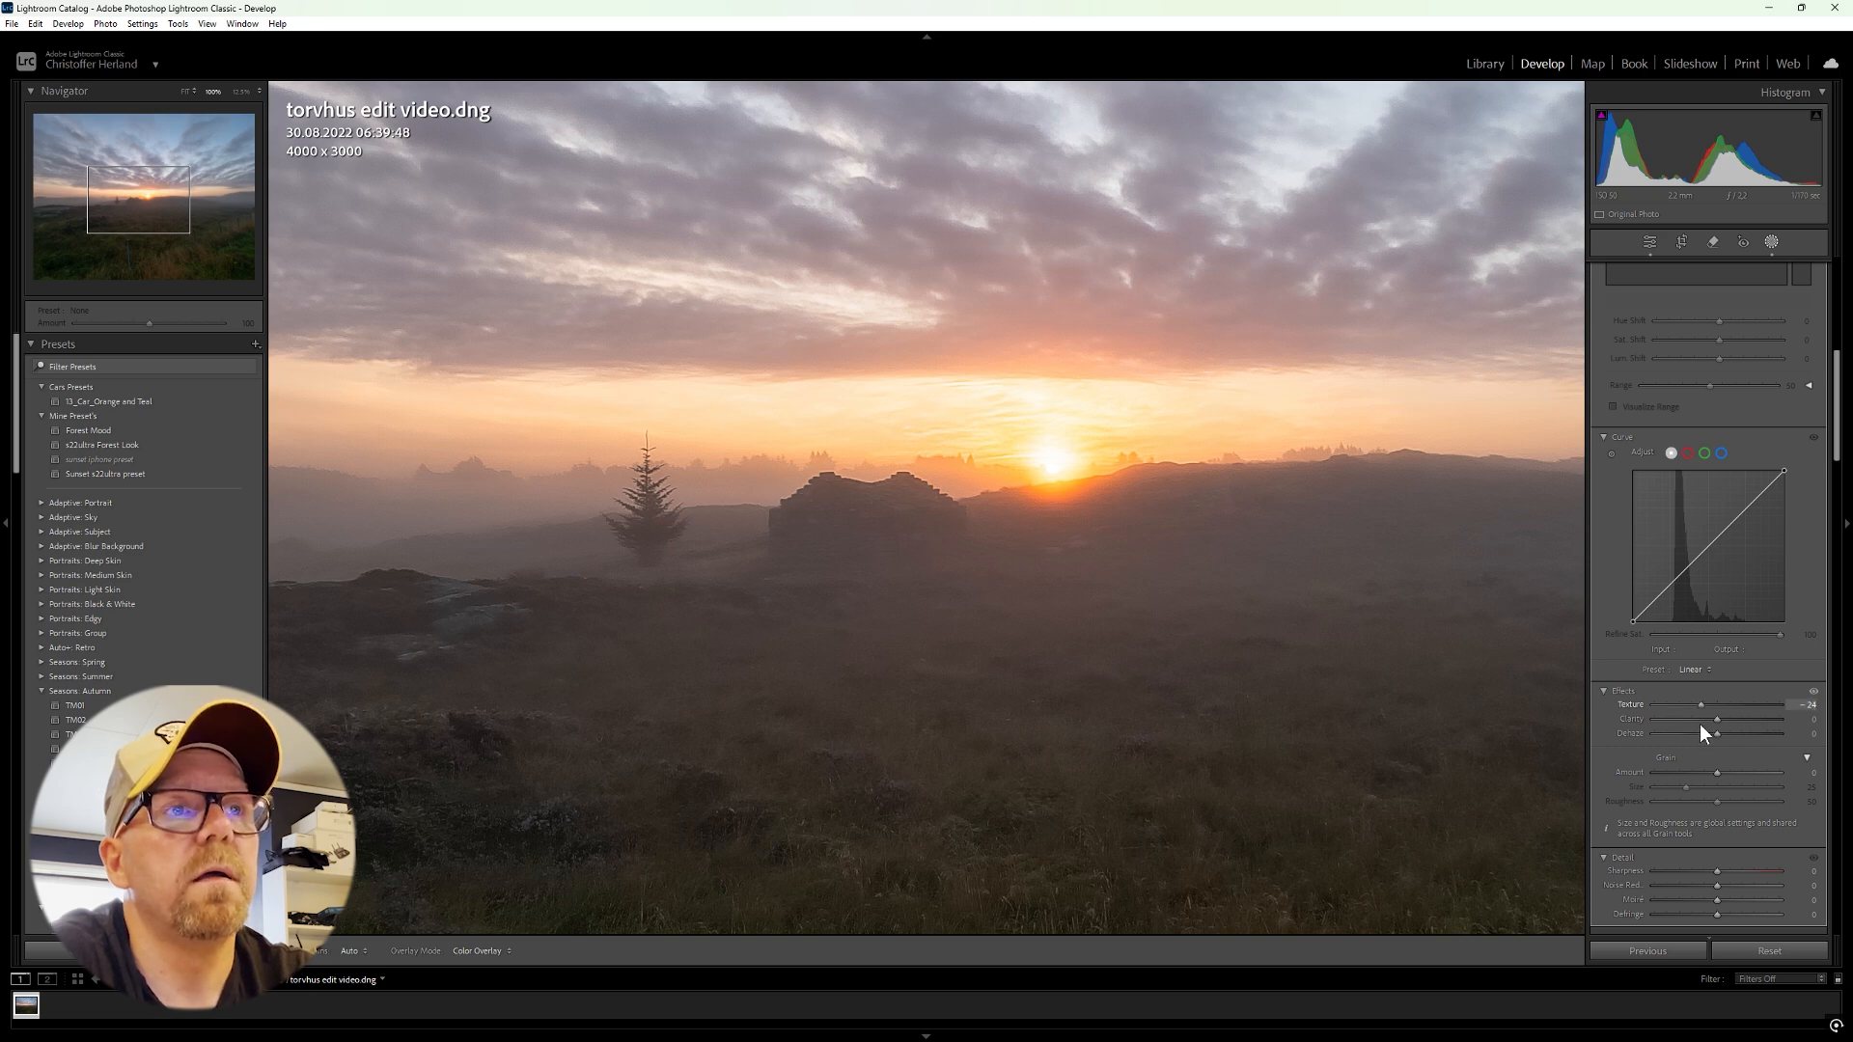
drag(1698, 724, 1716, 722)
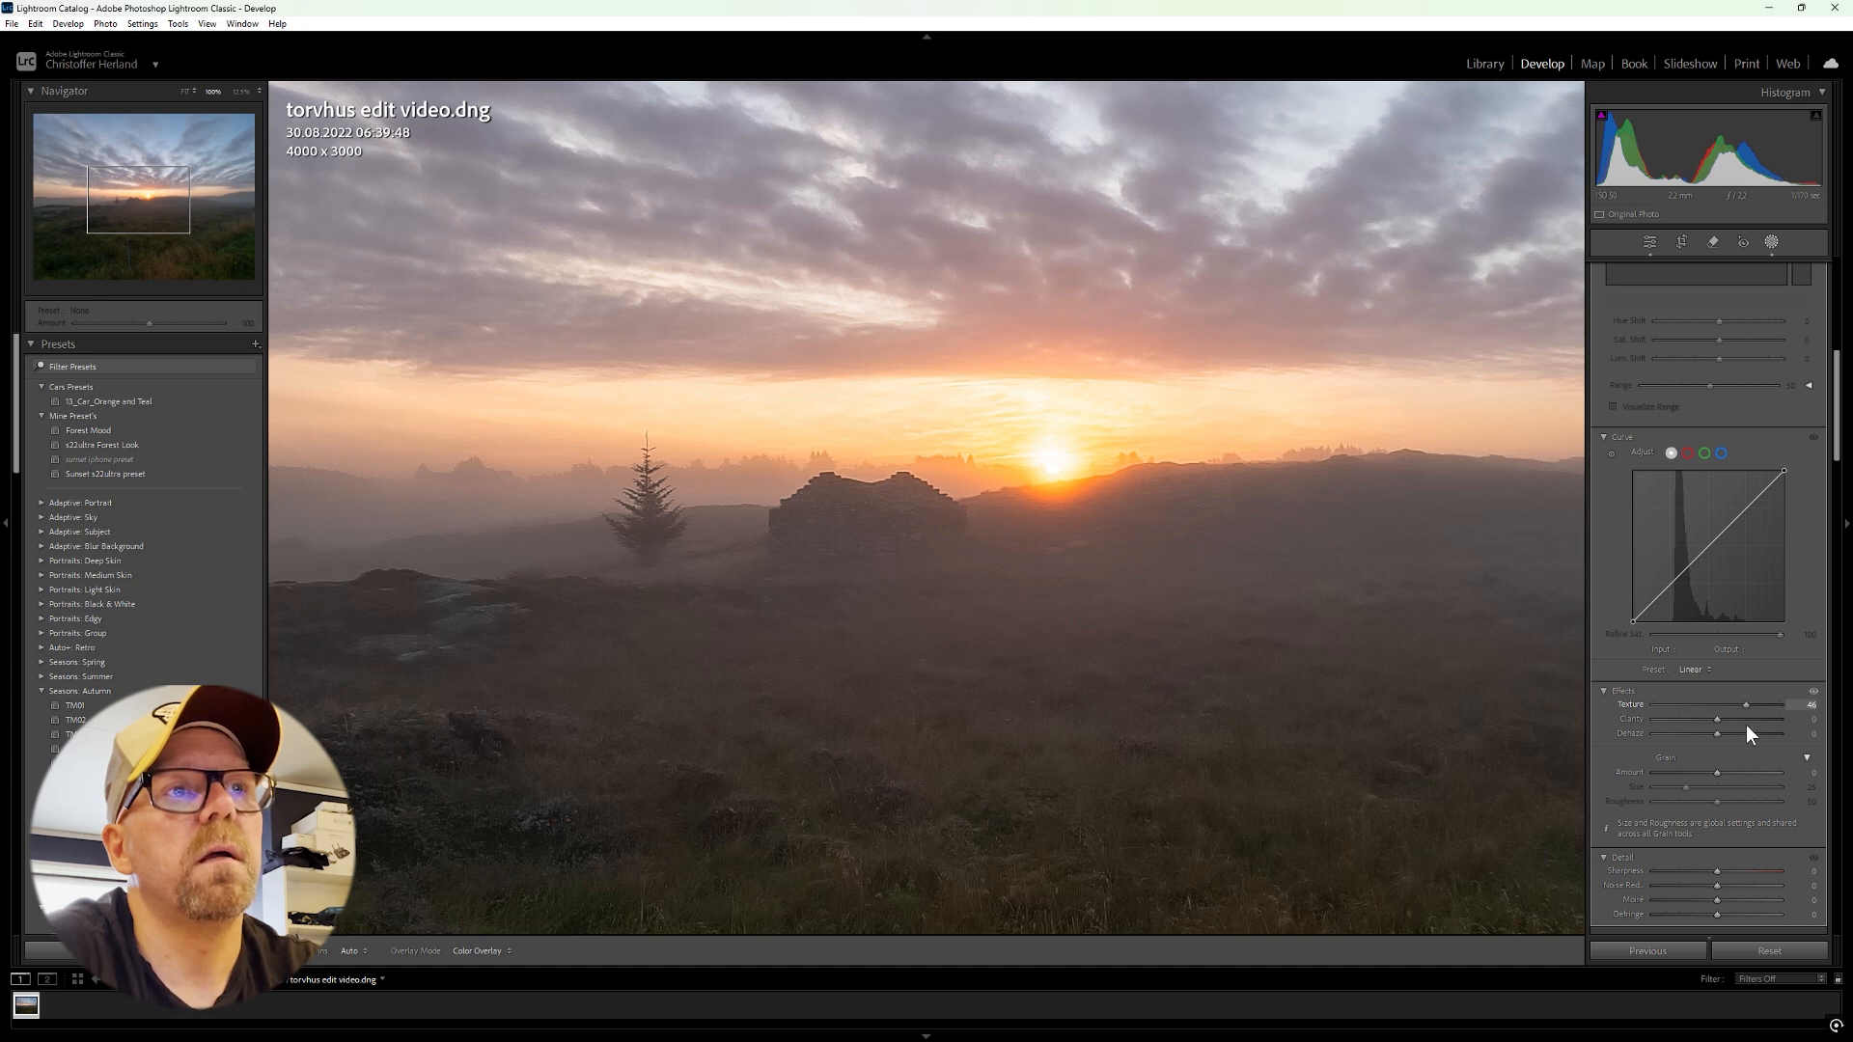
drag(1747, 724, 1746, 723)
click(1770, 241)
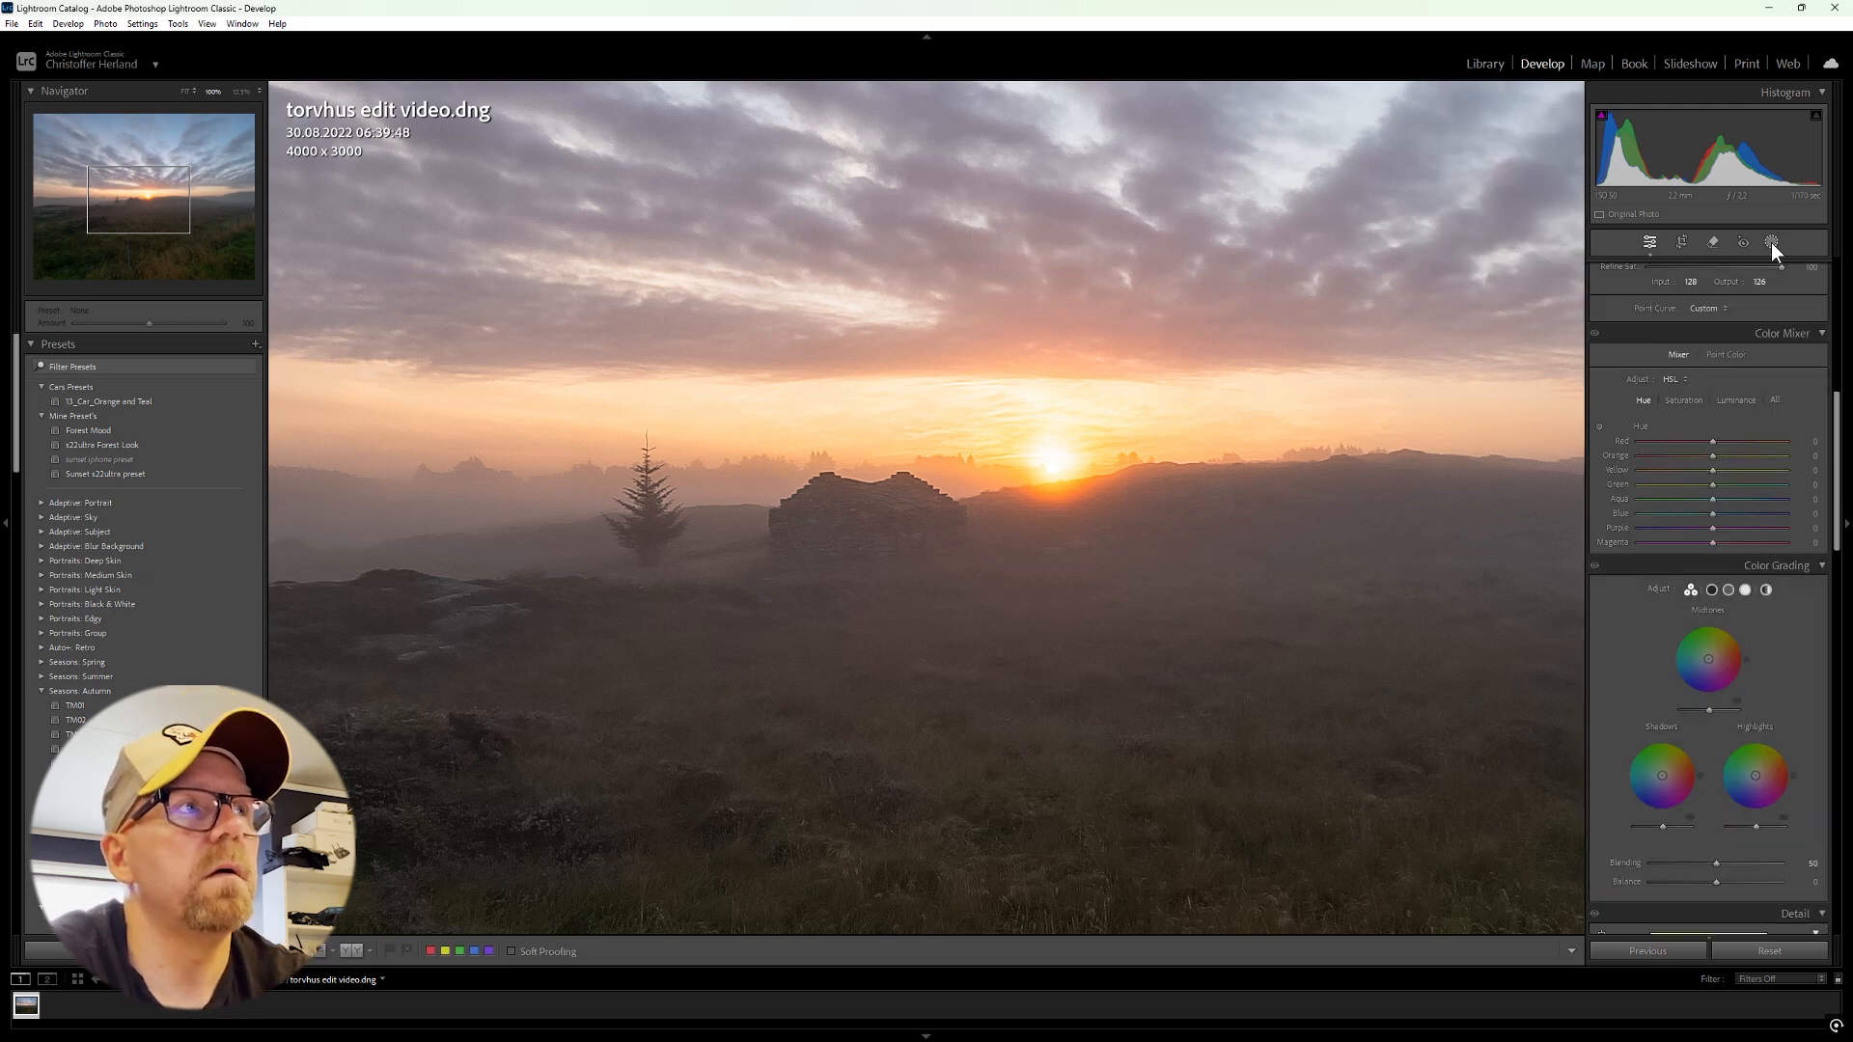
Step: View the whole edited photo full screen and compare the edit repeatedly with the original
click(1013, 515)
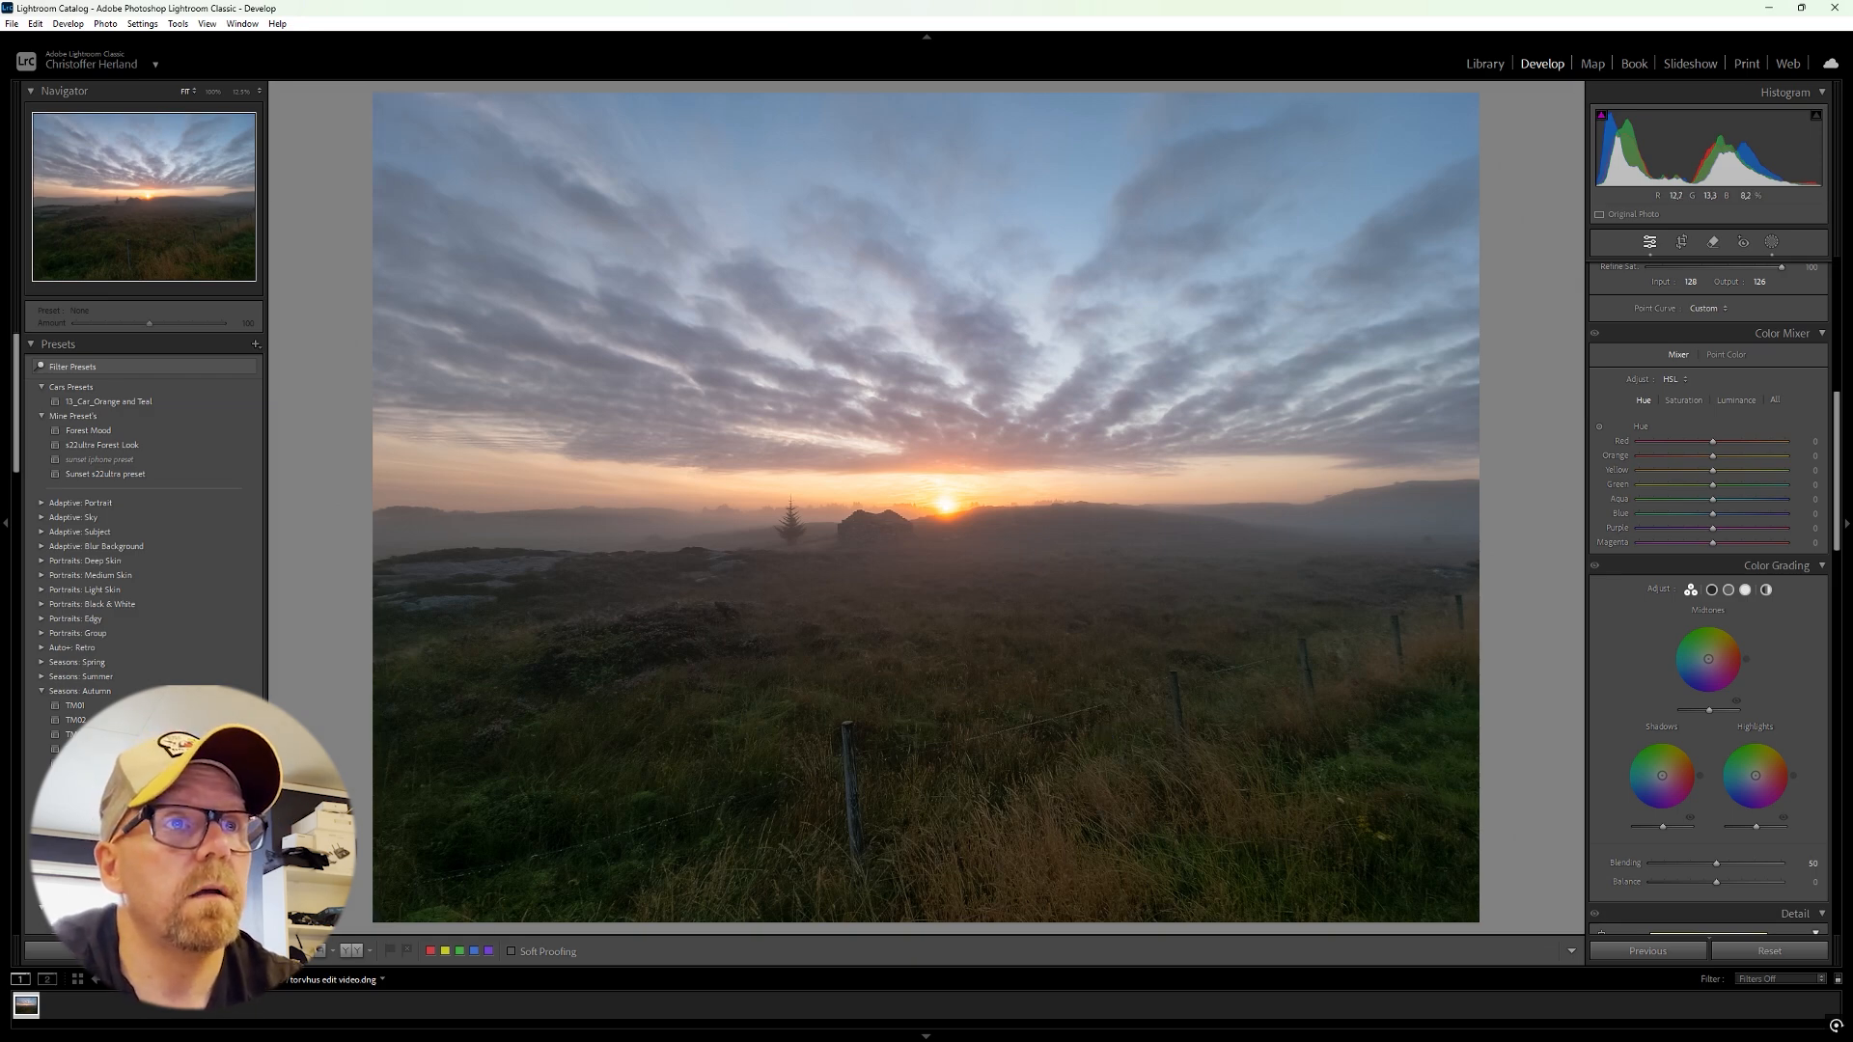
key(f)
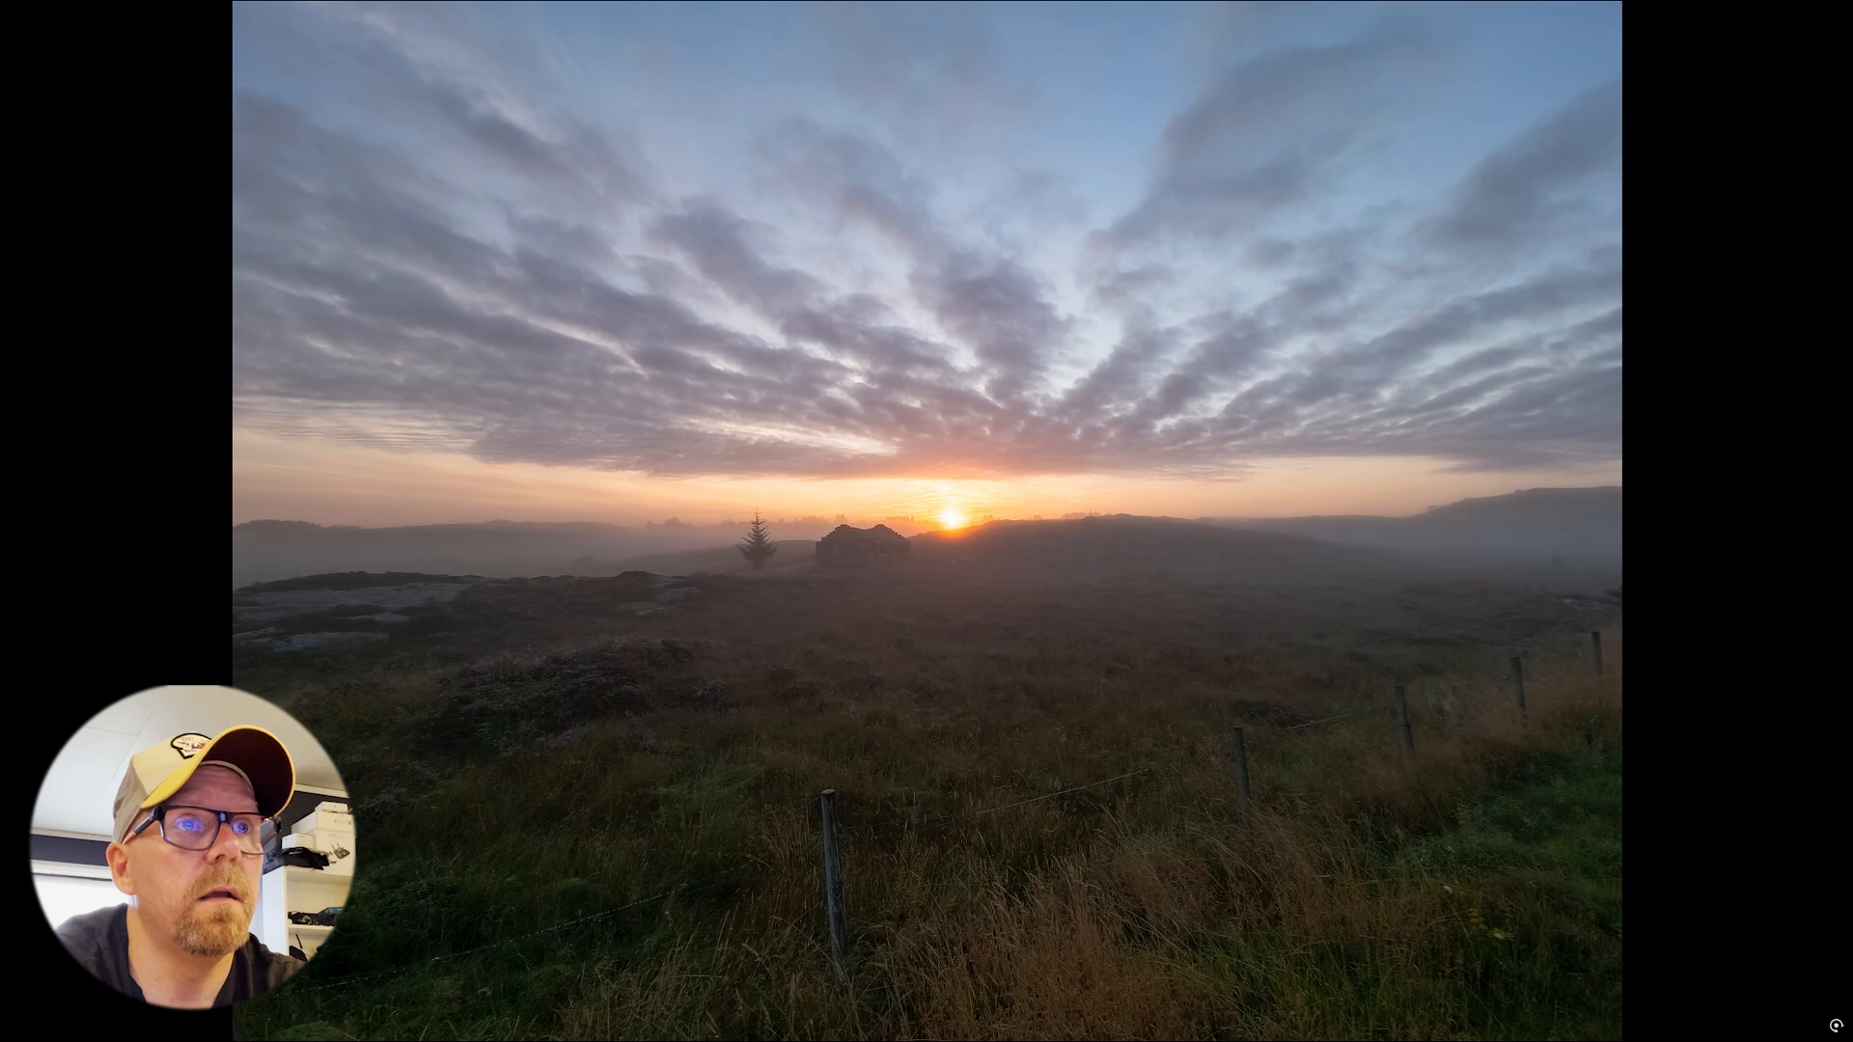
key(f)
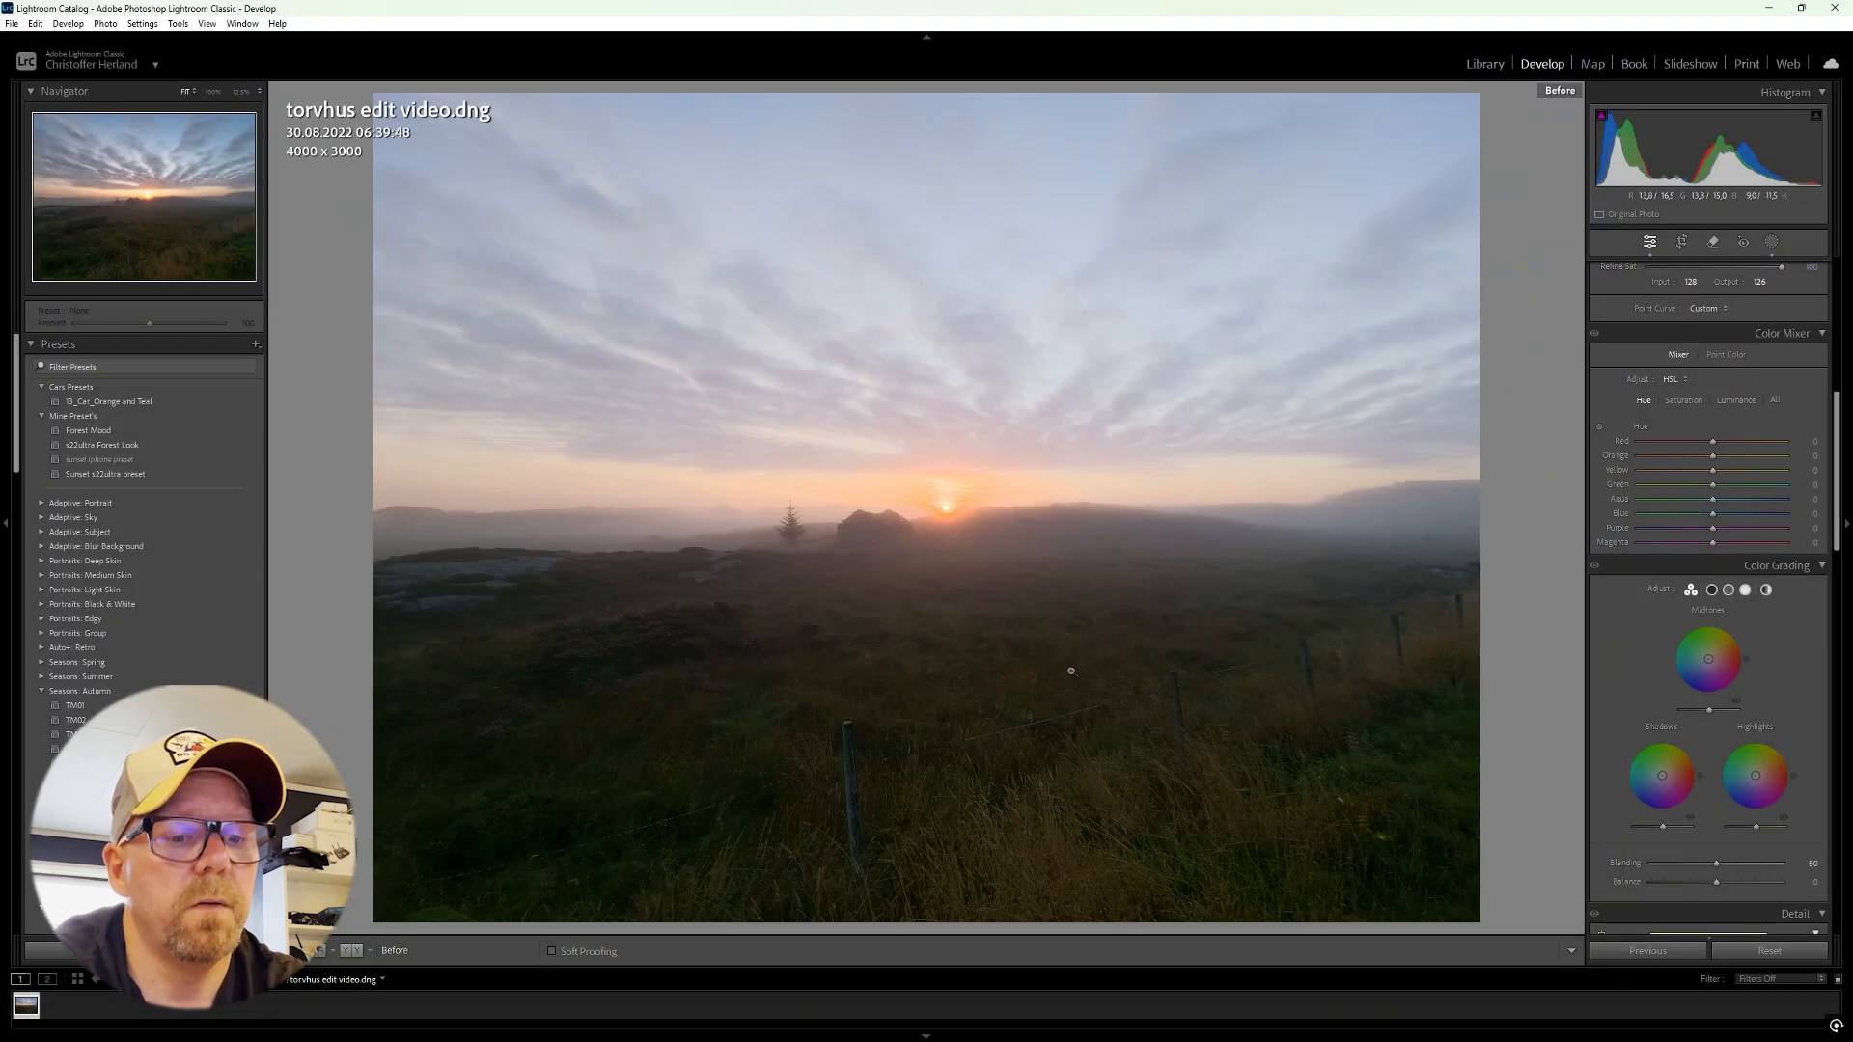
key(backslash)
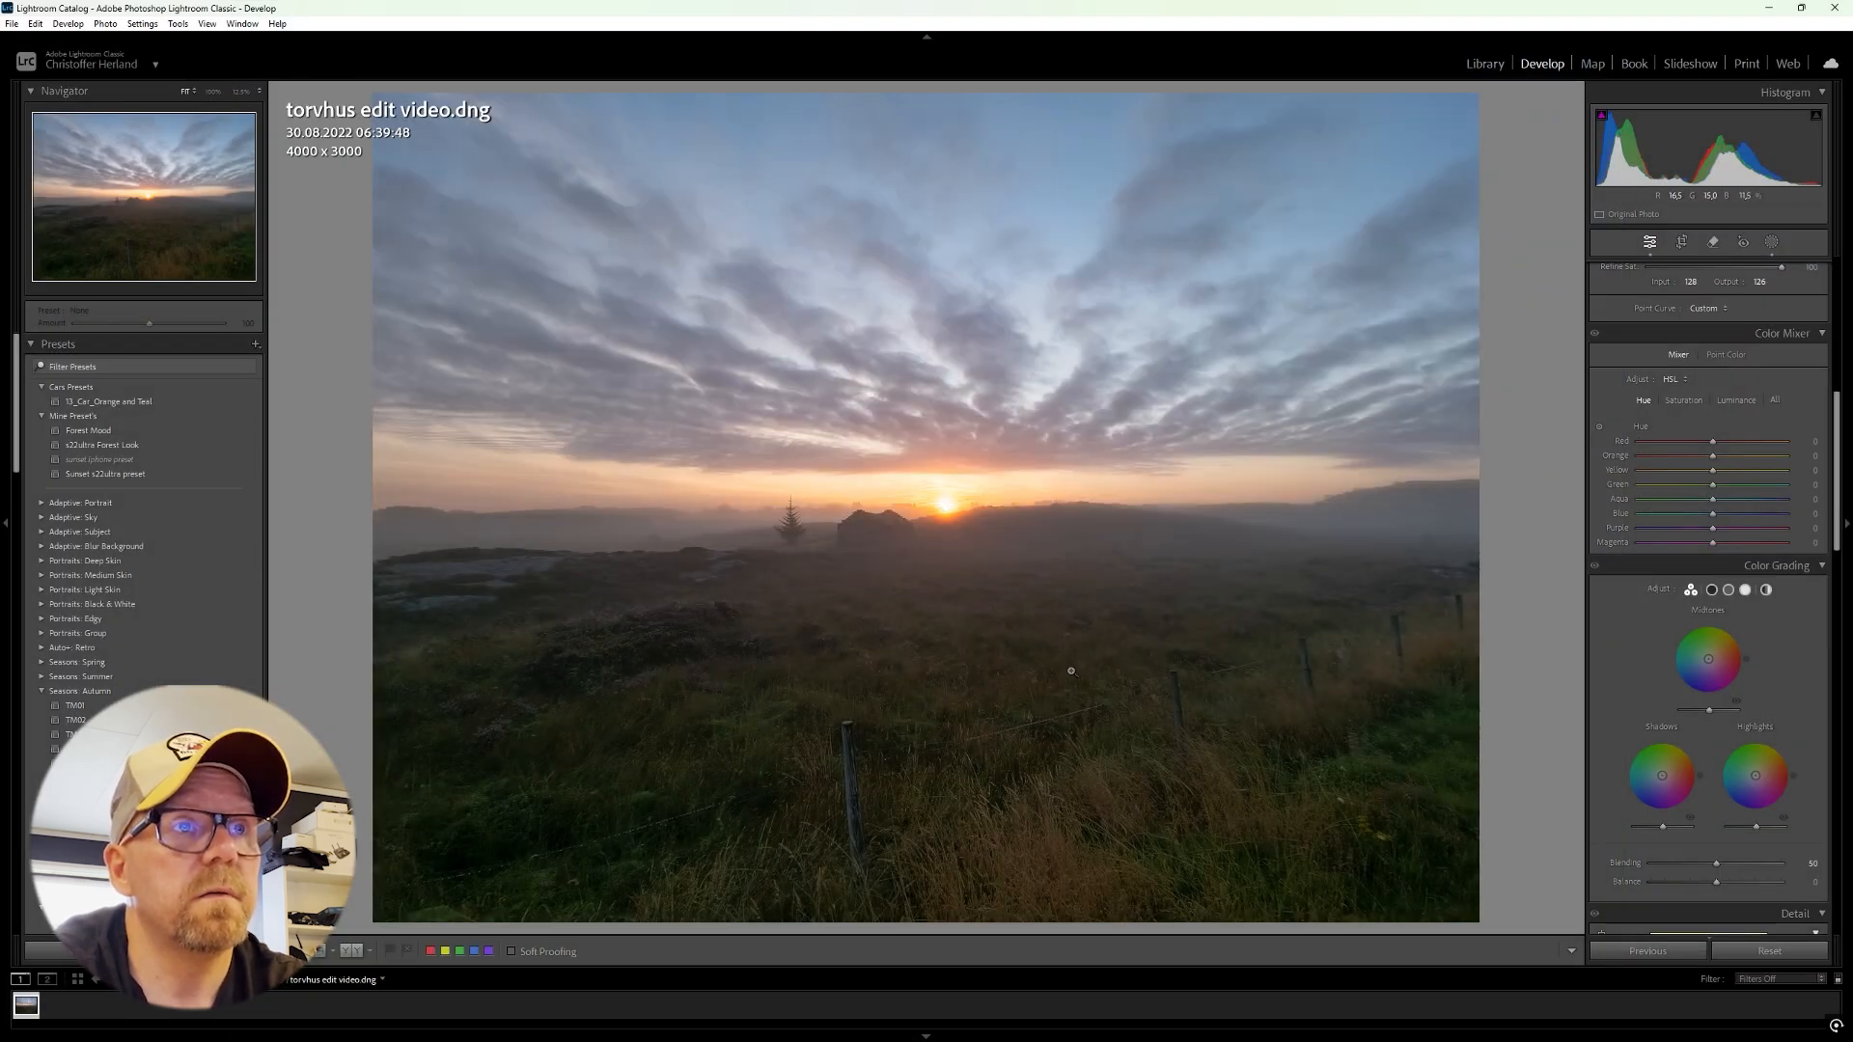
key(backslash)
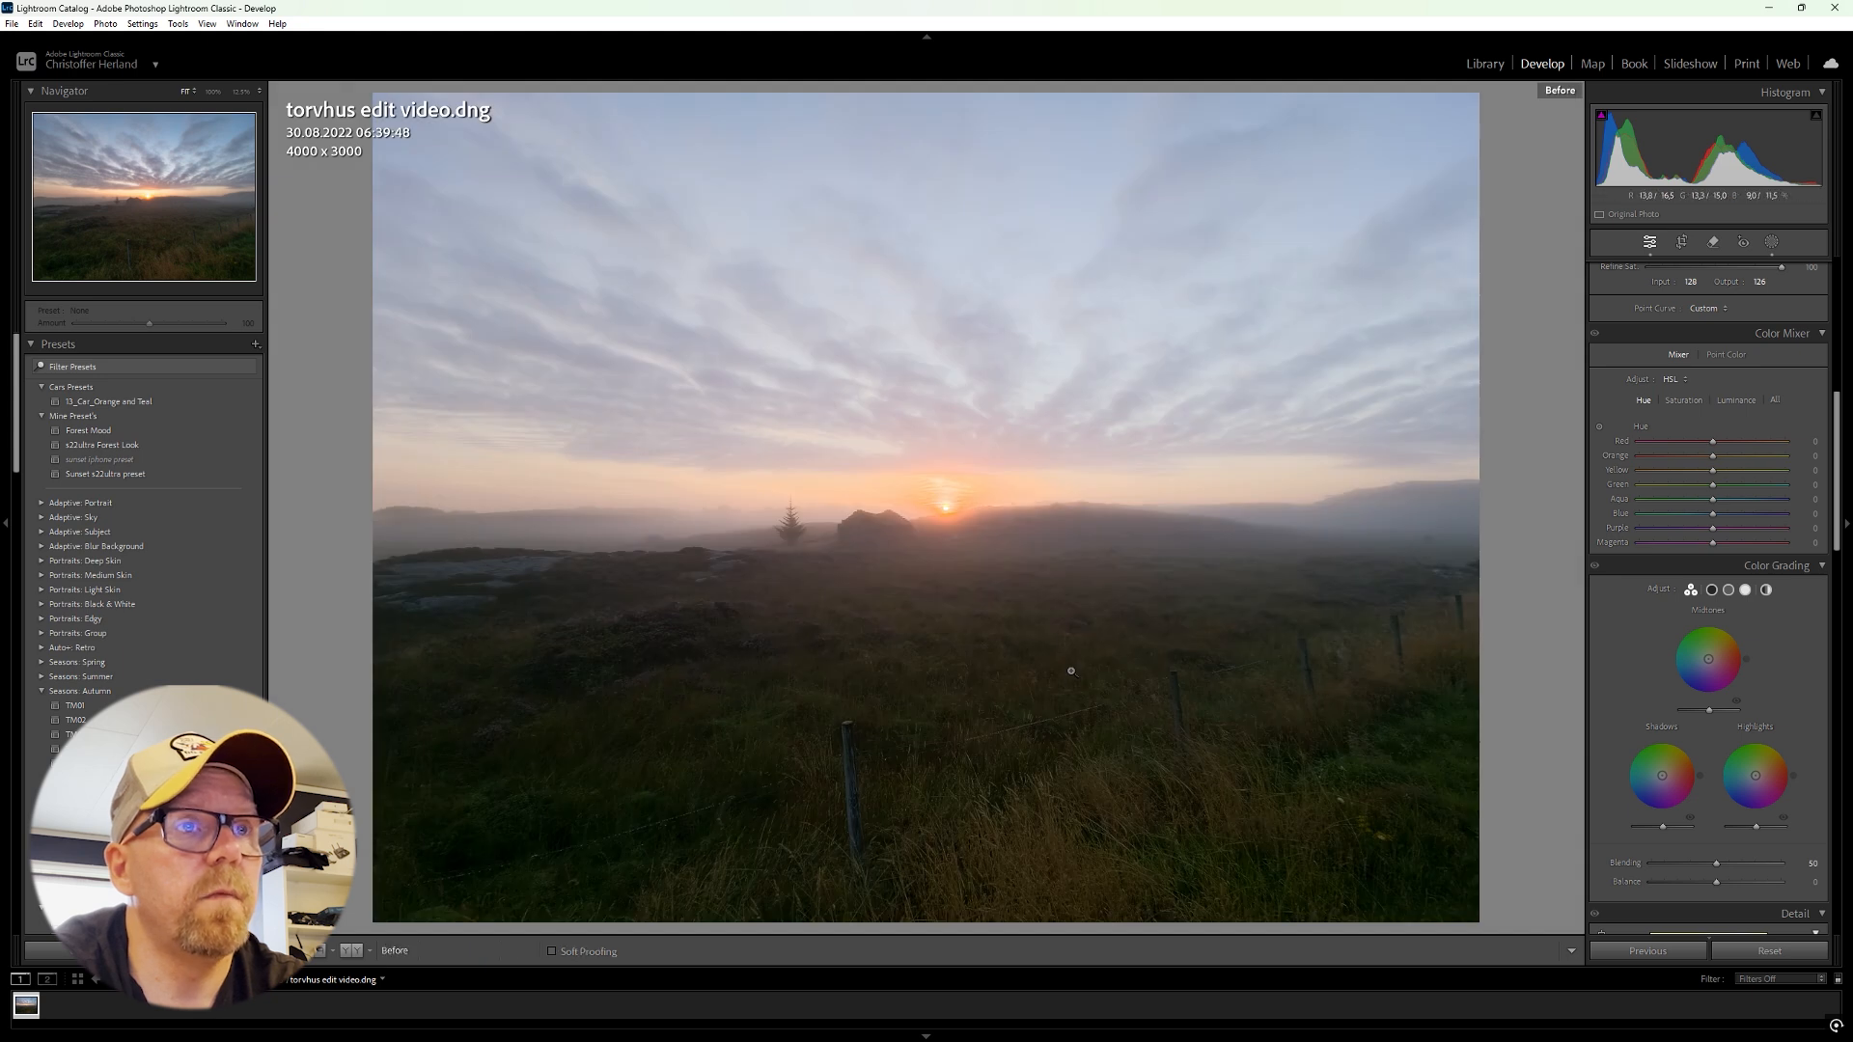
key(backslash)
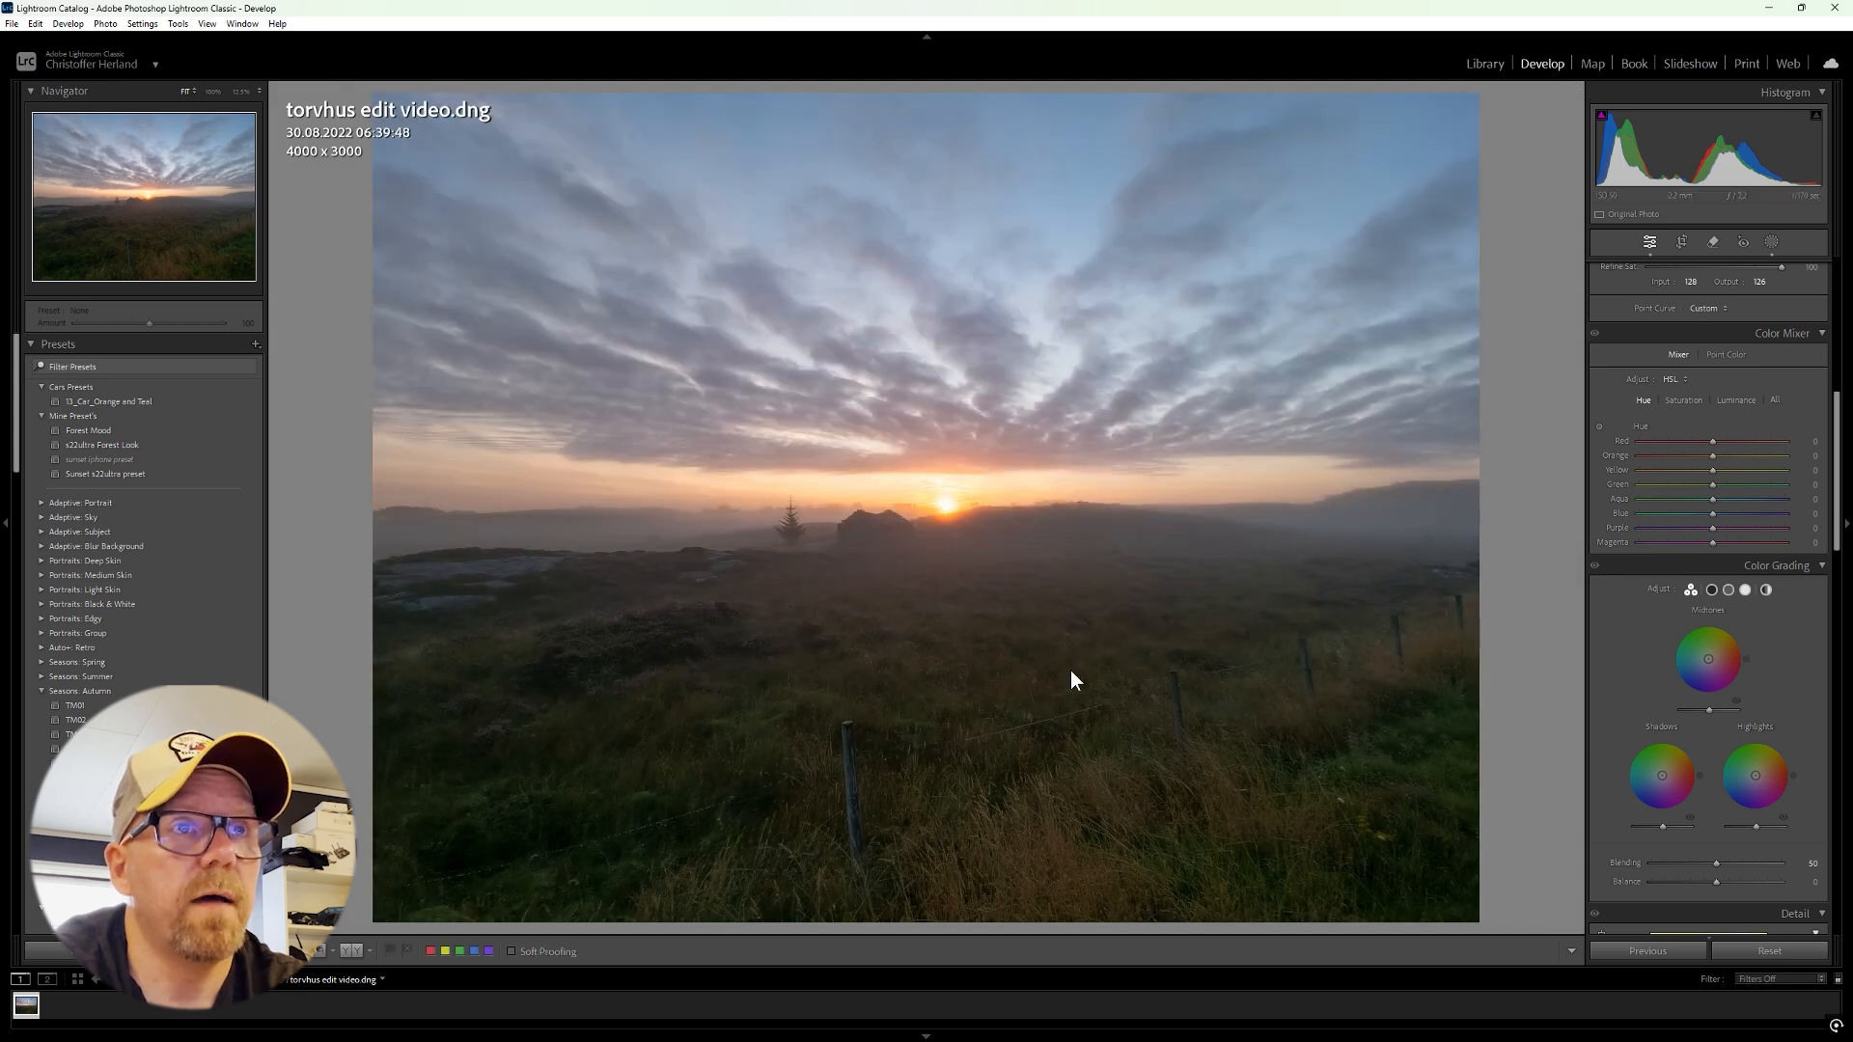
key(backslash)
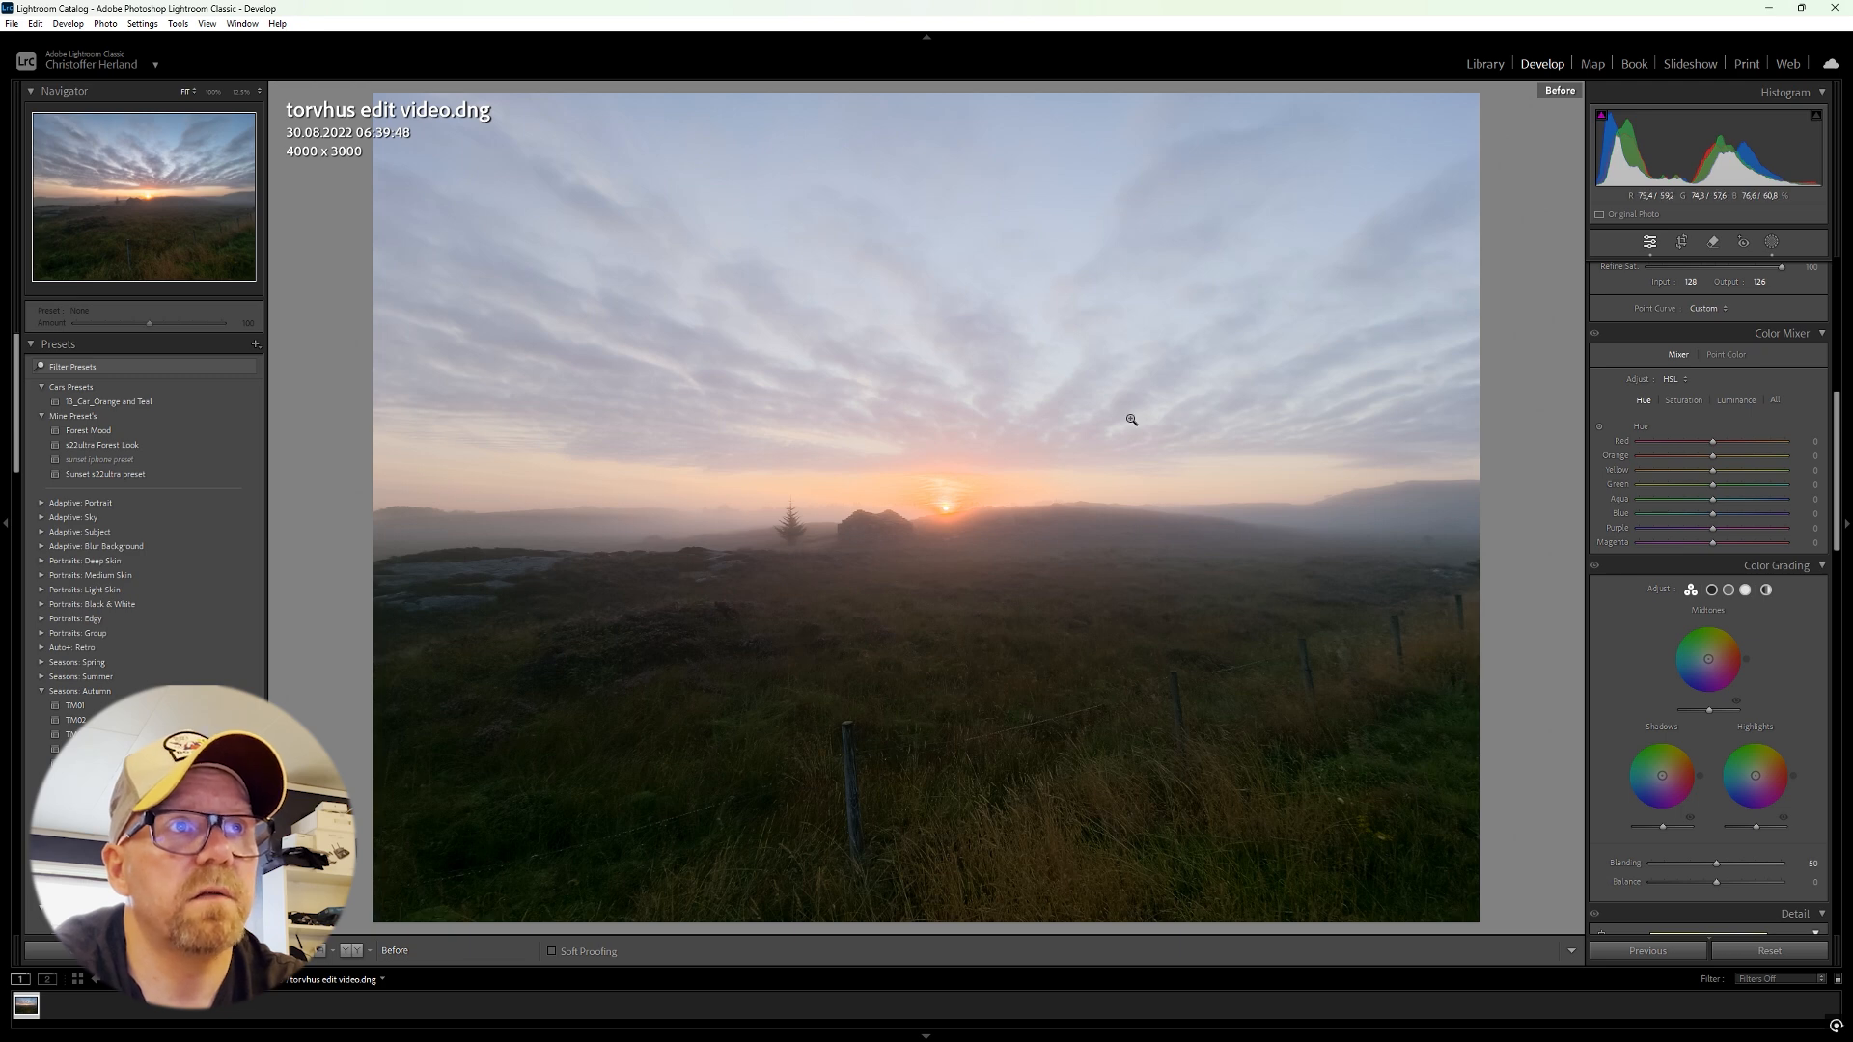
key(backslash)
key(backslash)
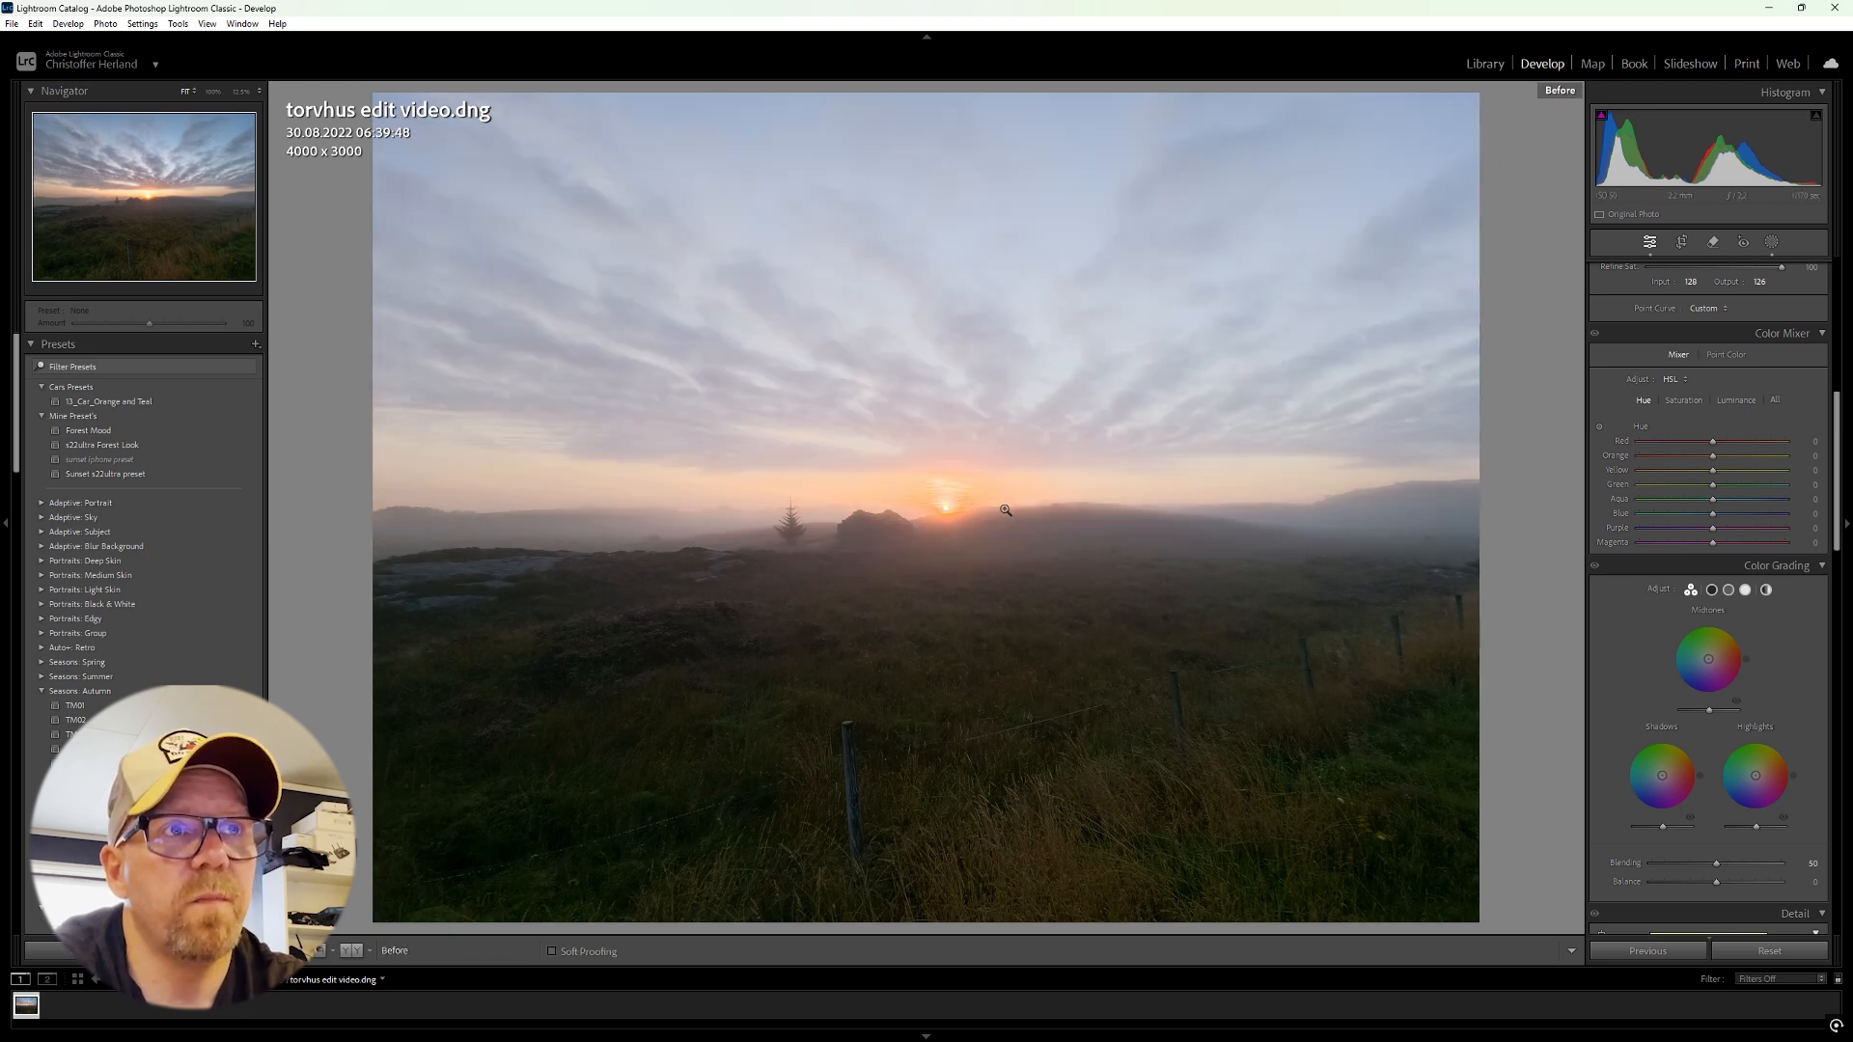
key(backslash)
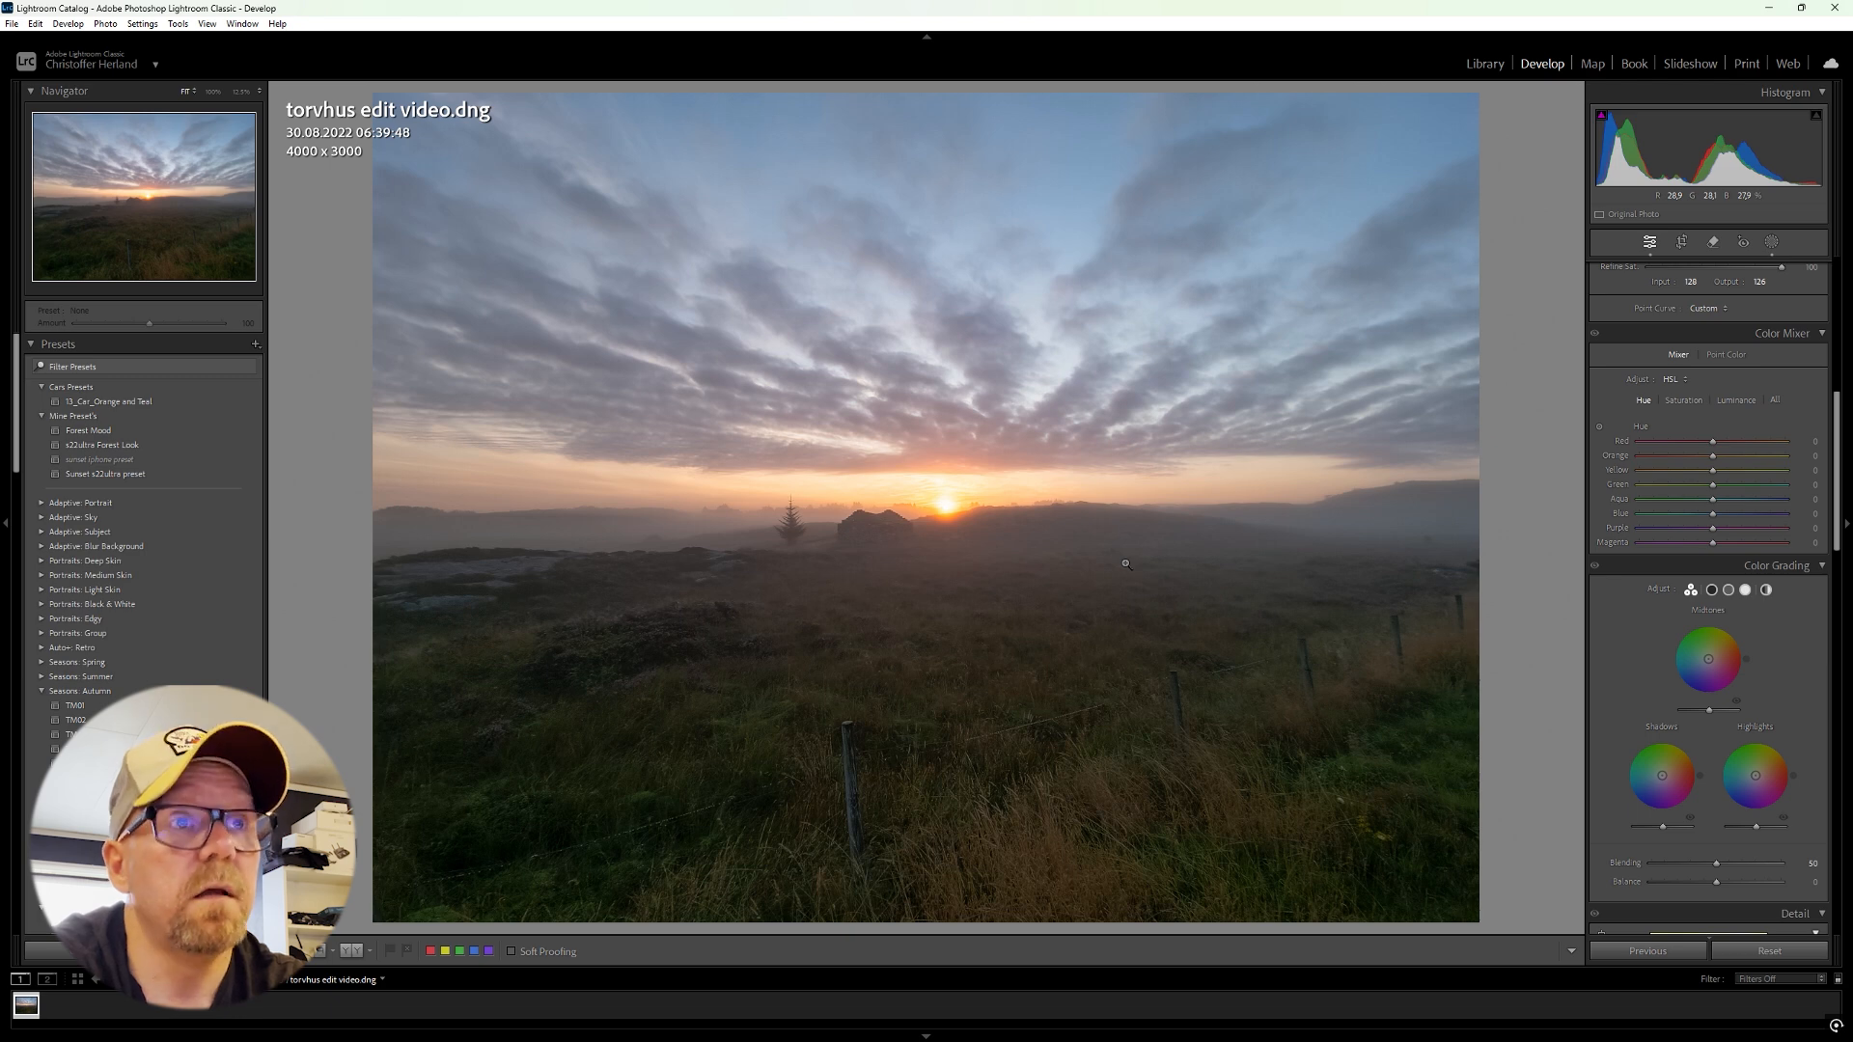
key(backslash)
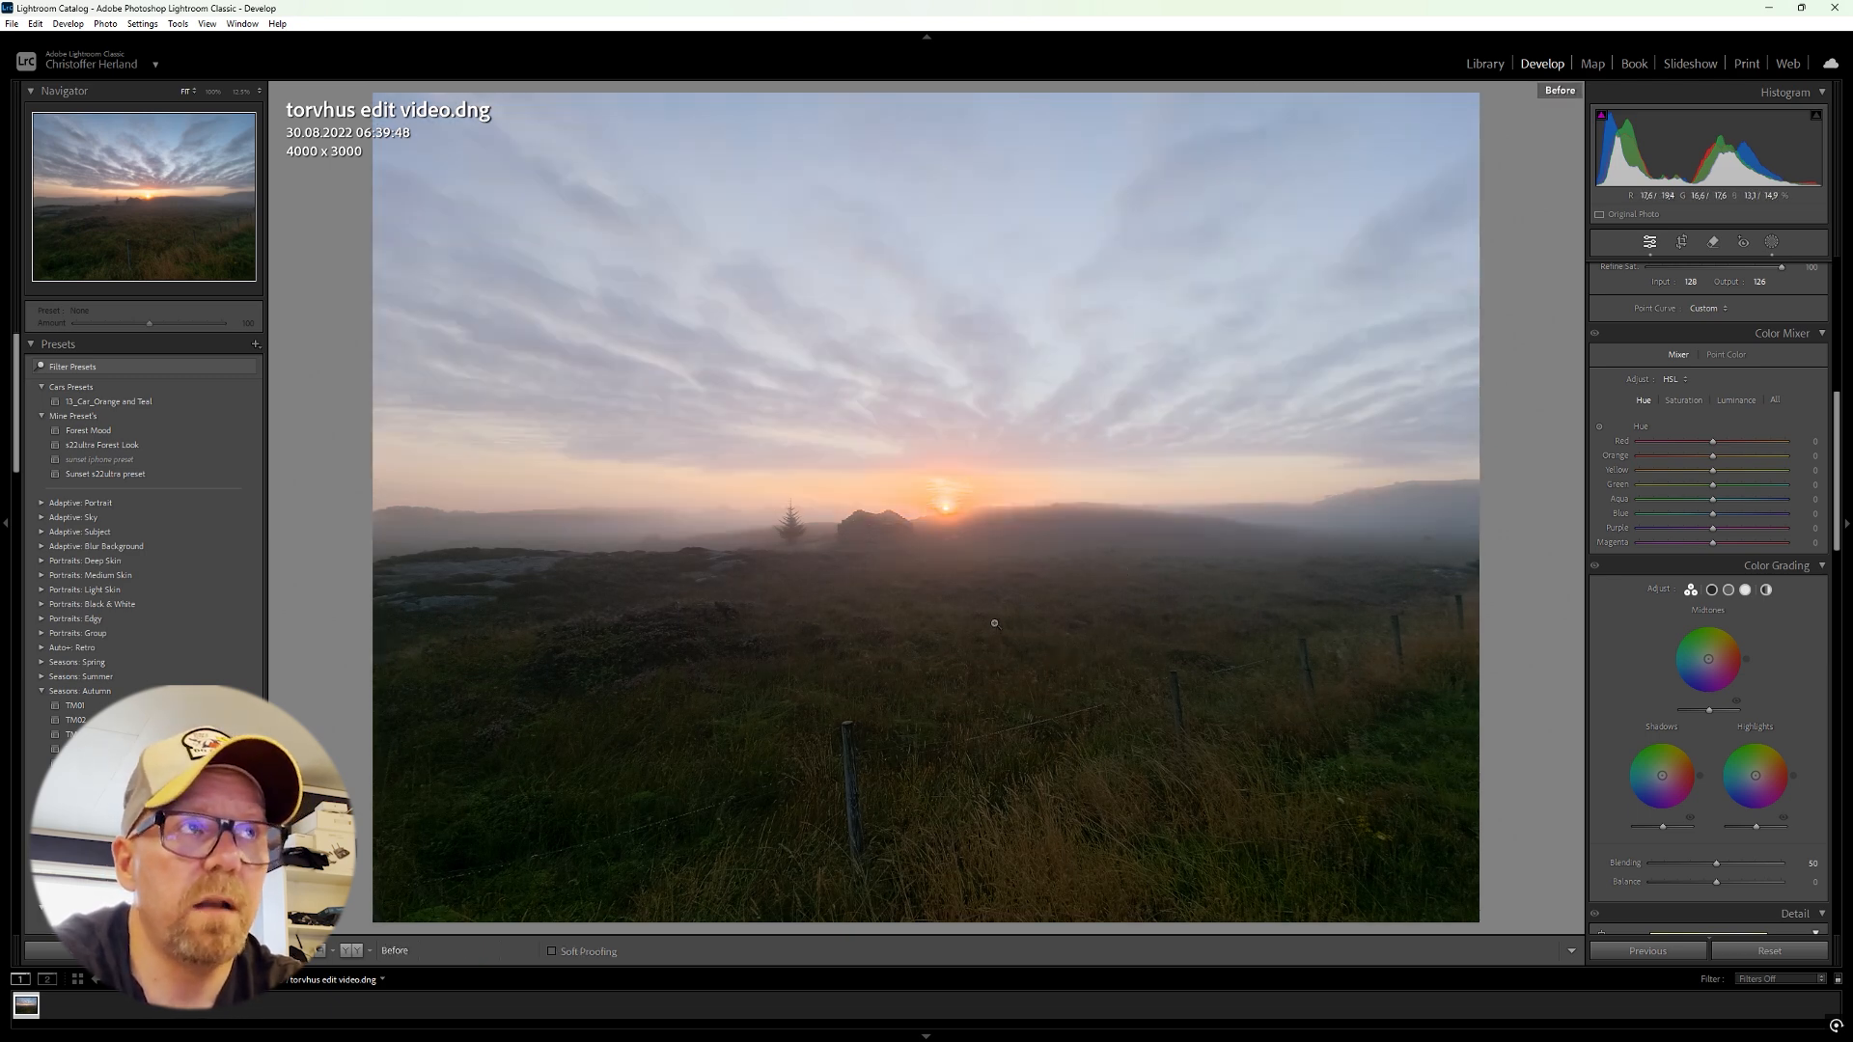
key(backslash)
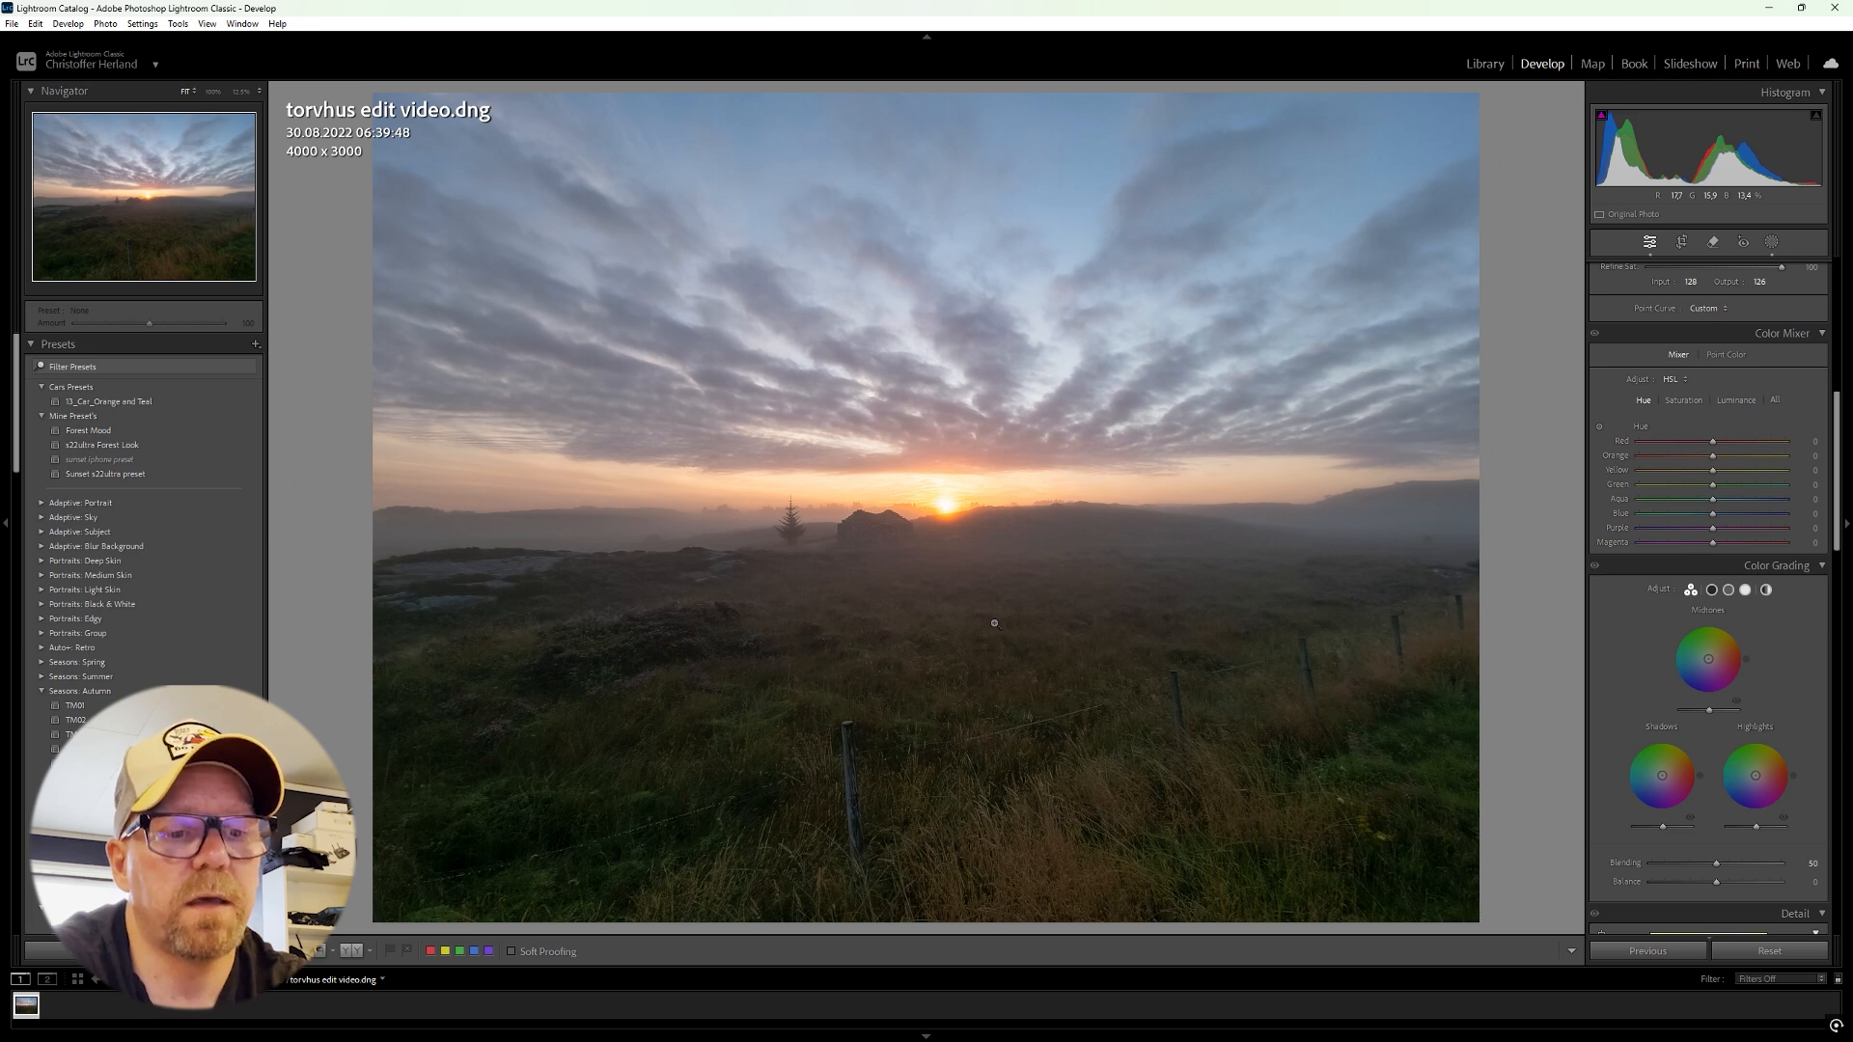
key(backslash)
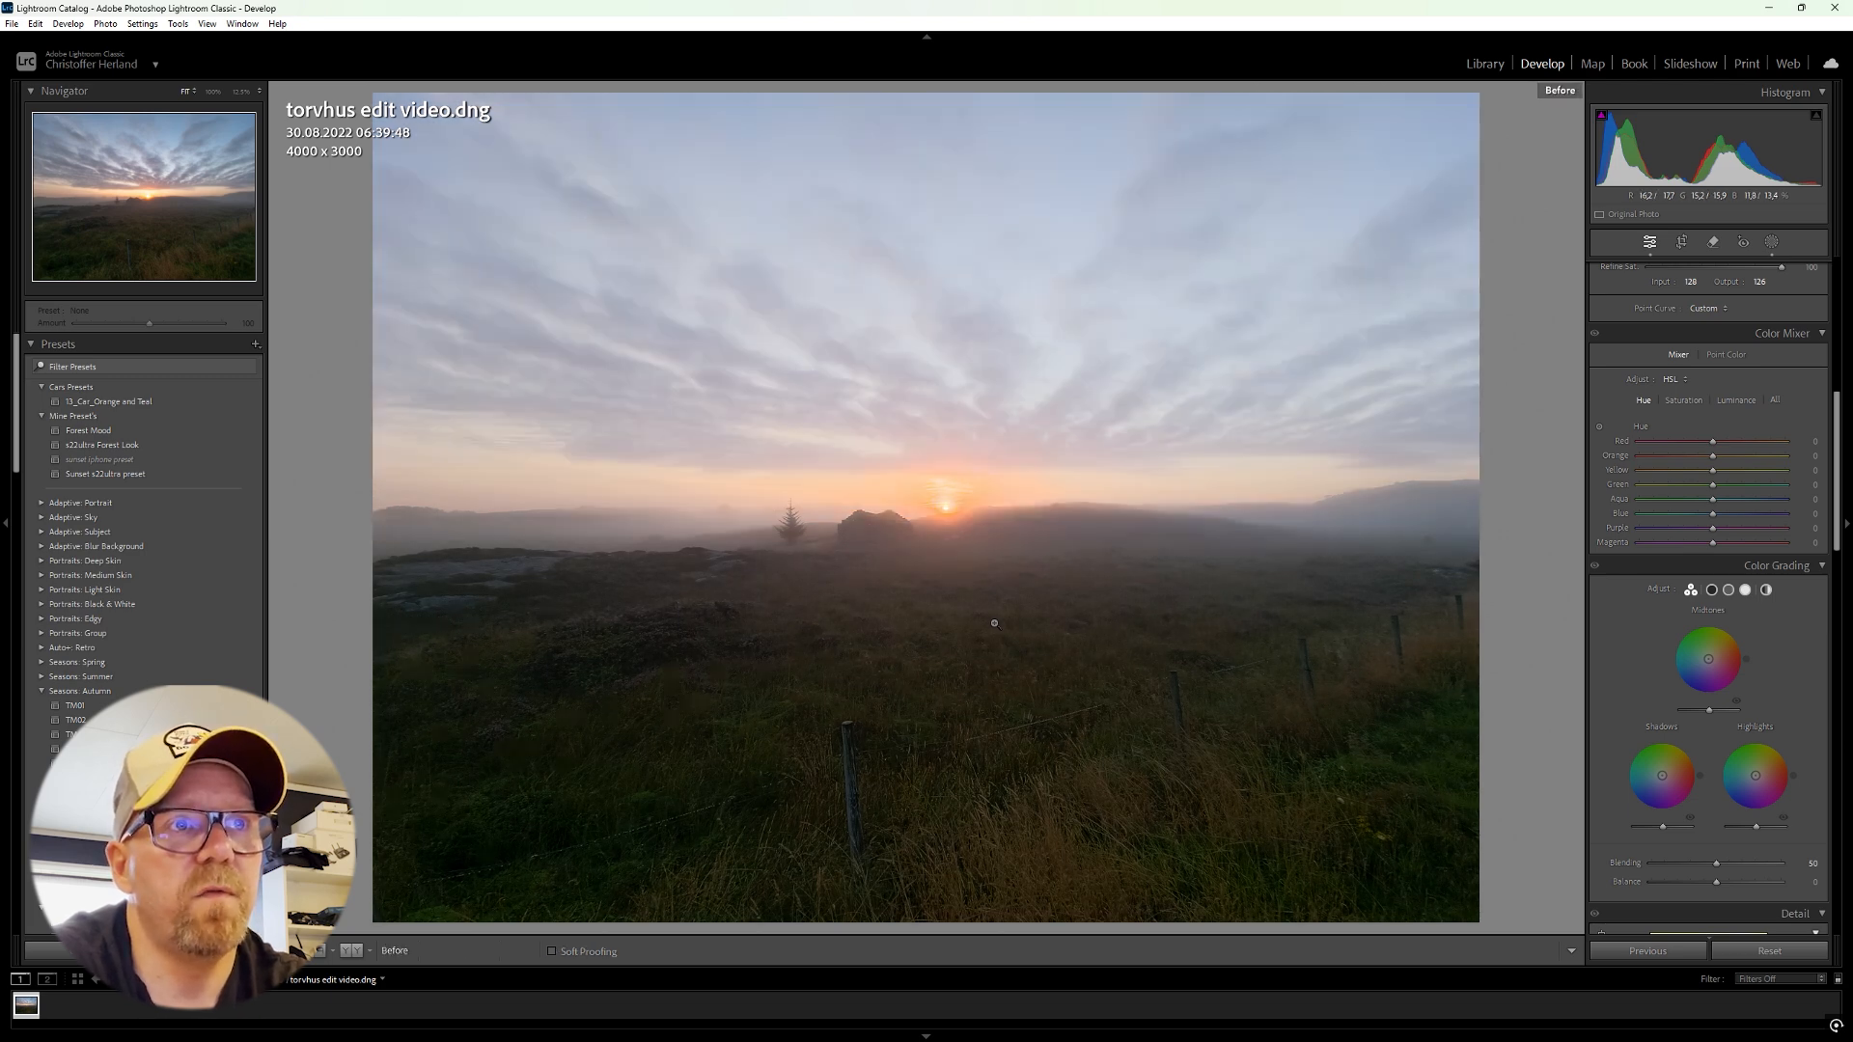
key(backslash)
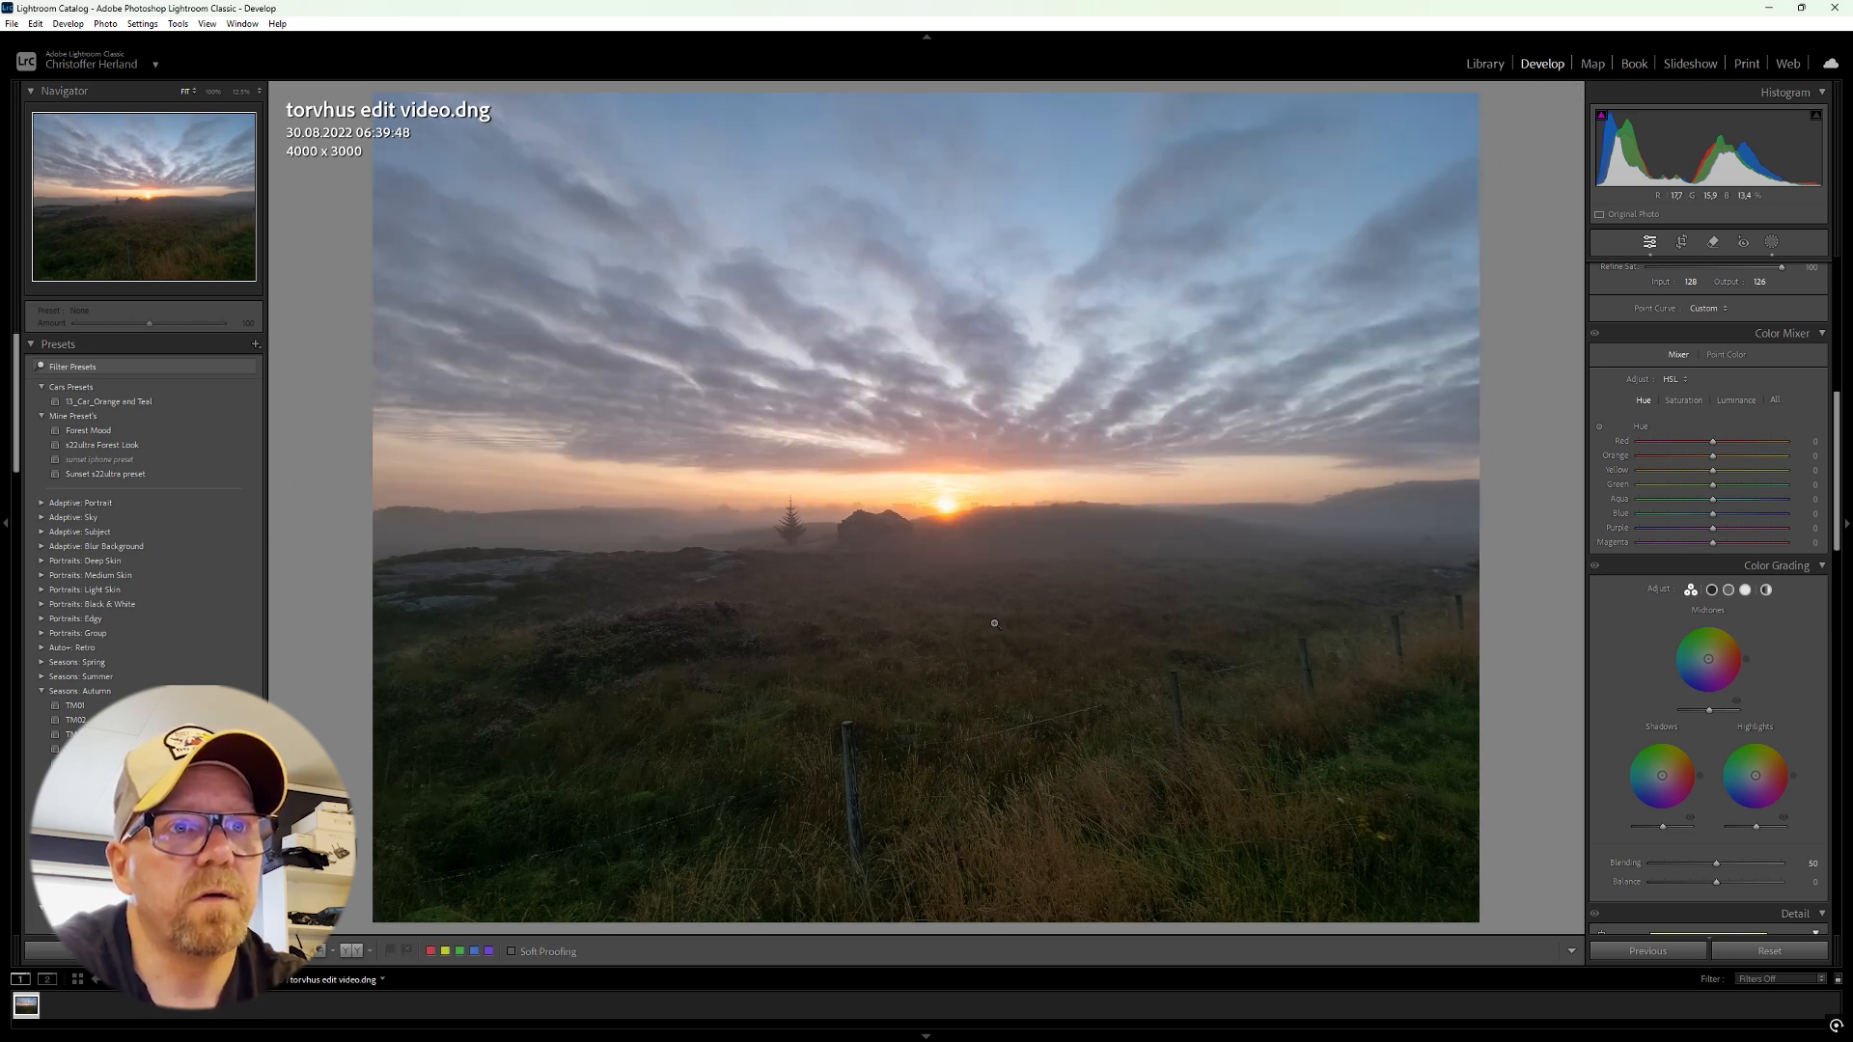
key(backslash)
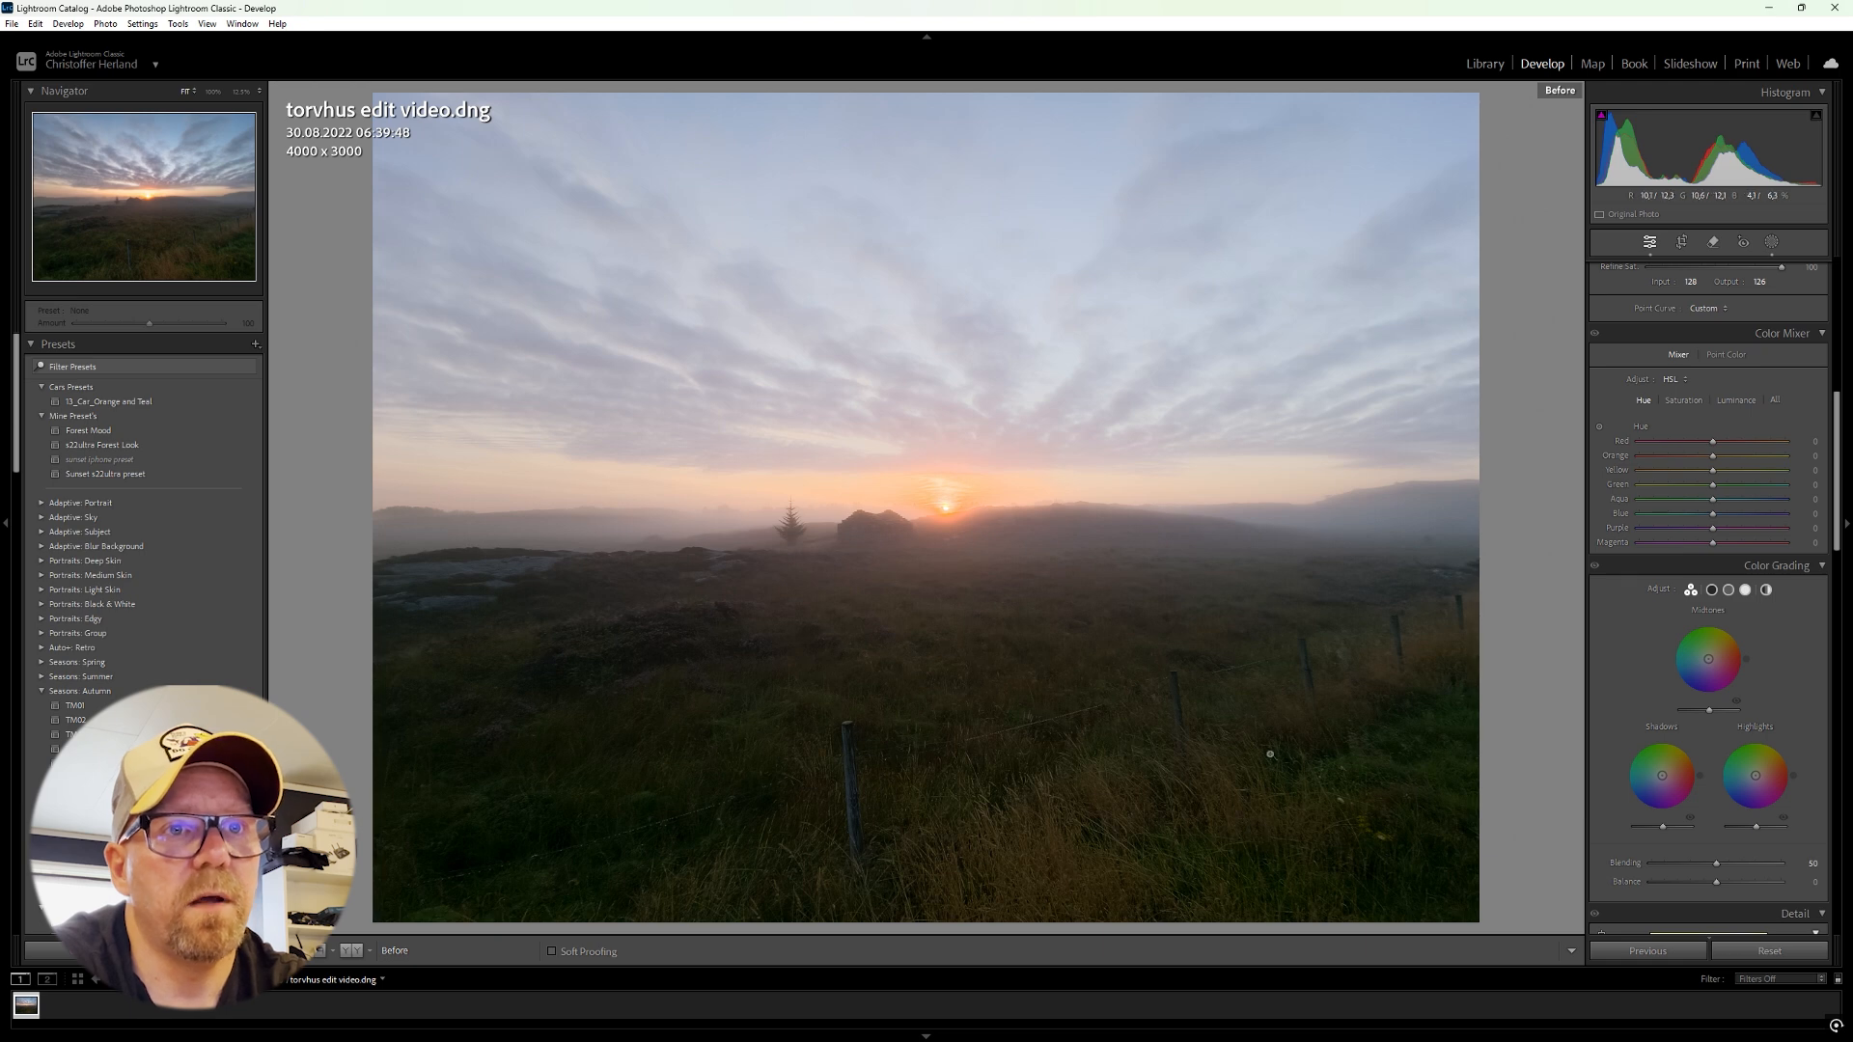
key(backslash)
key(backslash)
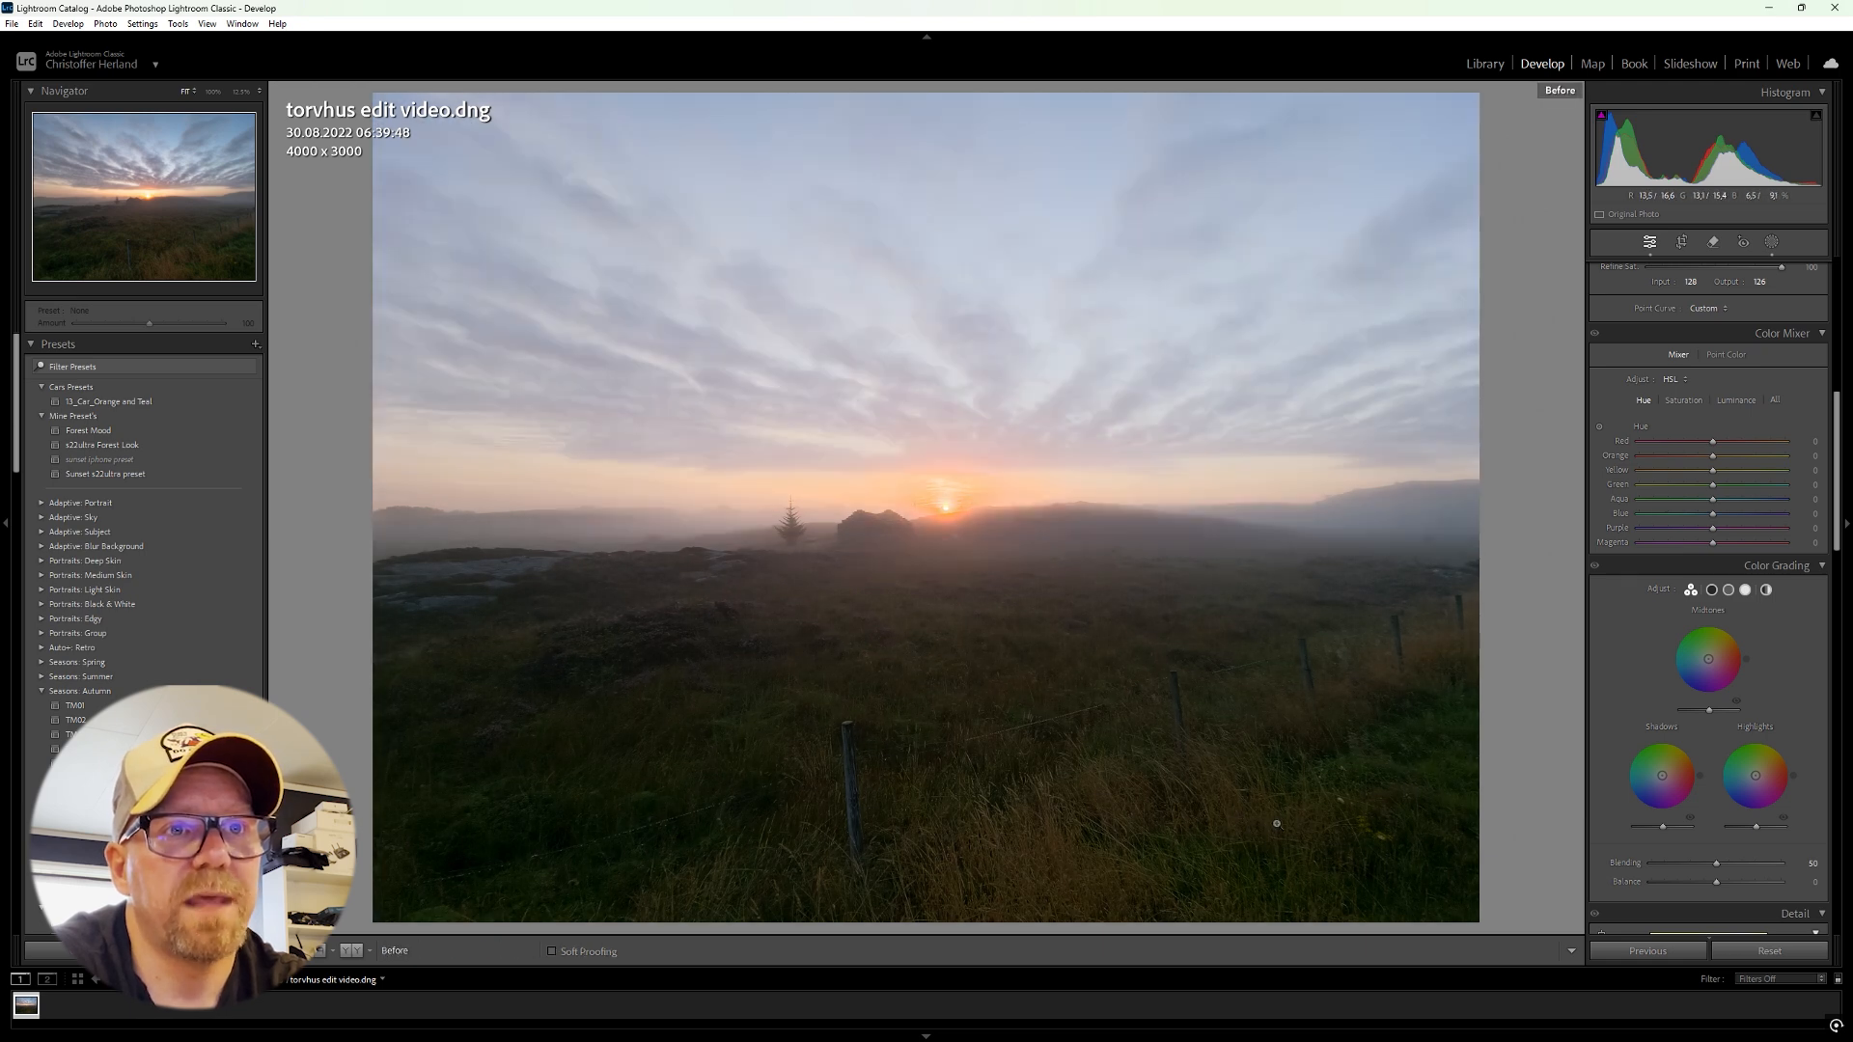
key(backslash)
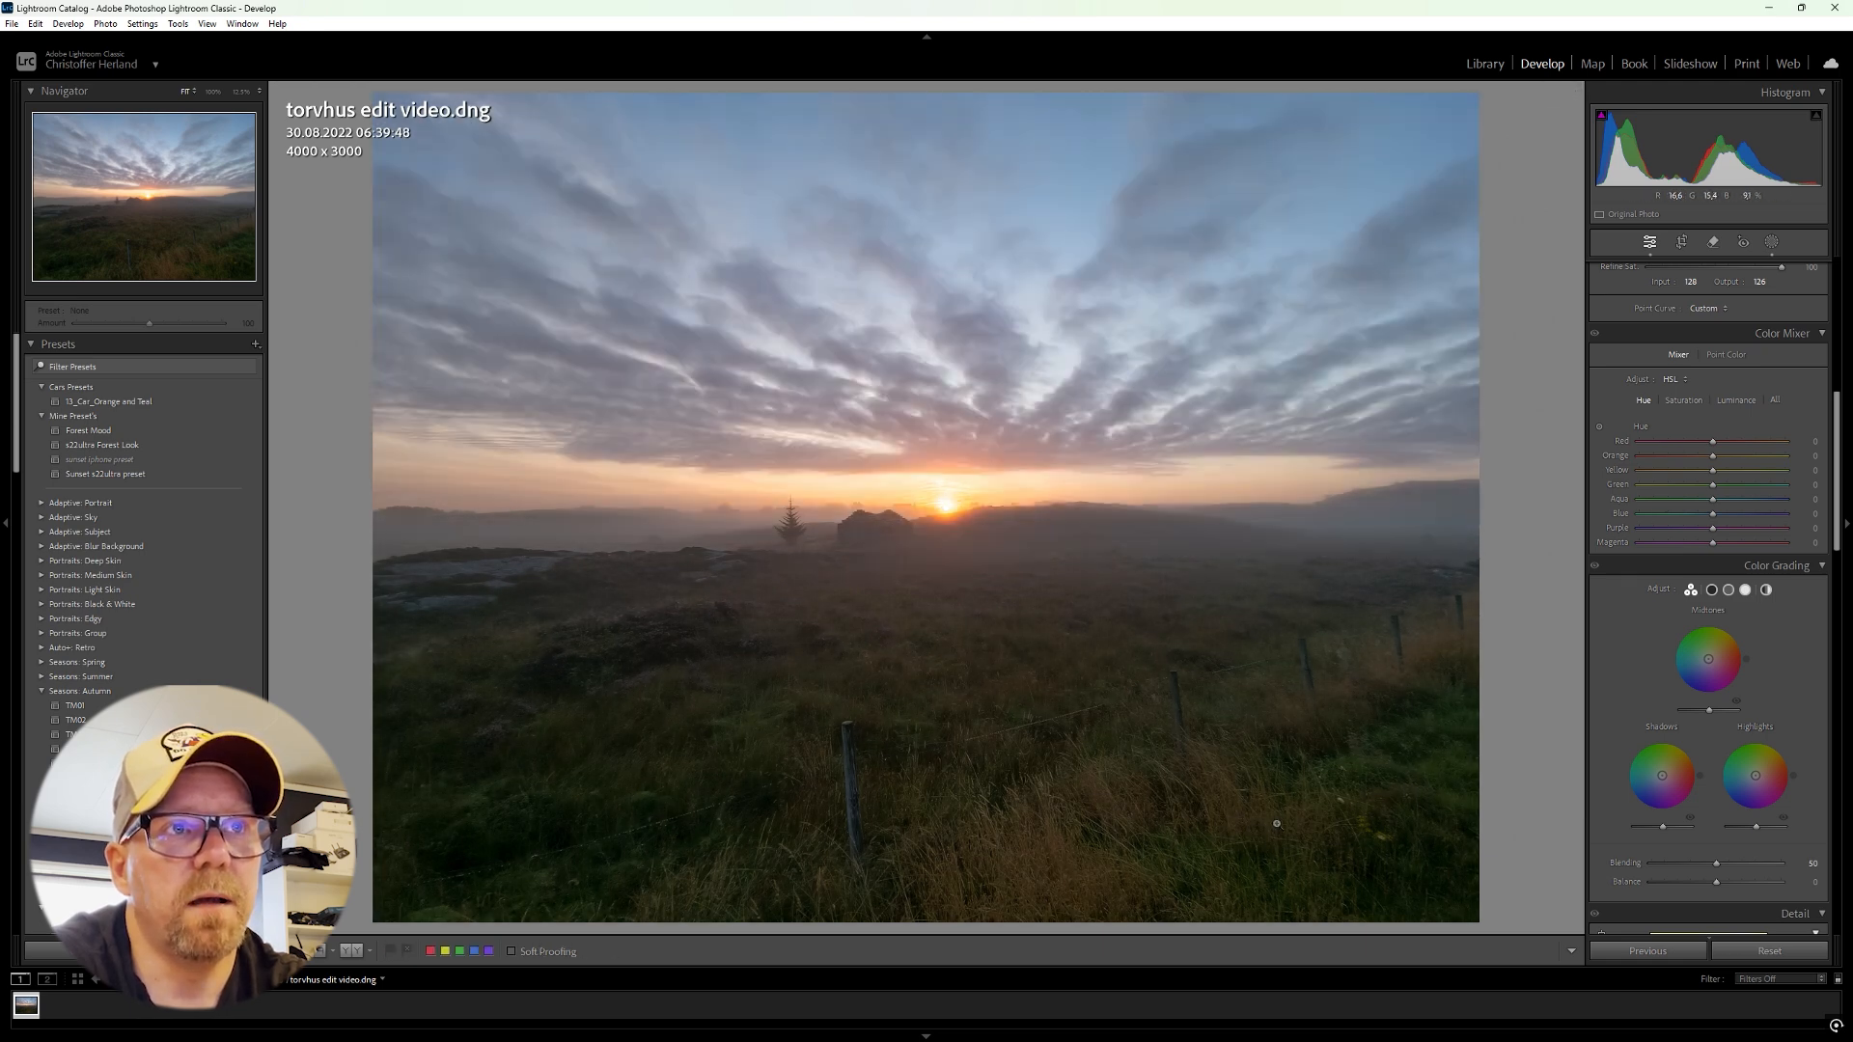
key(backslash)
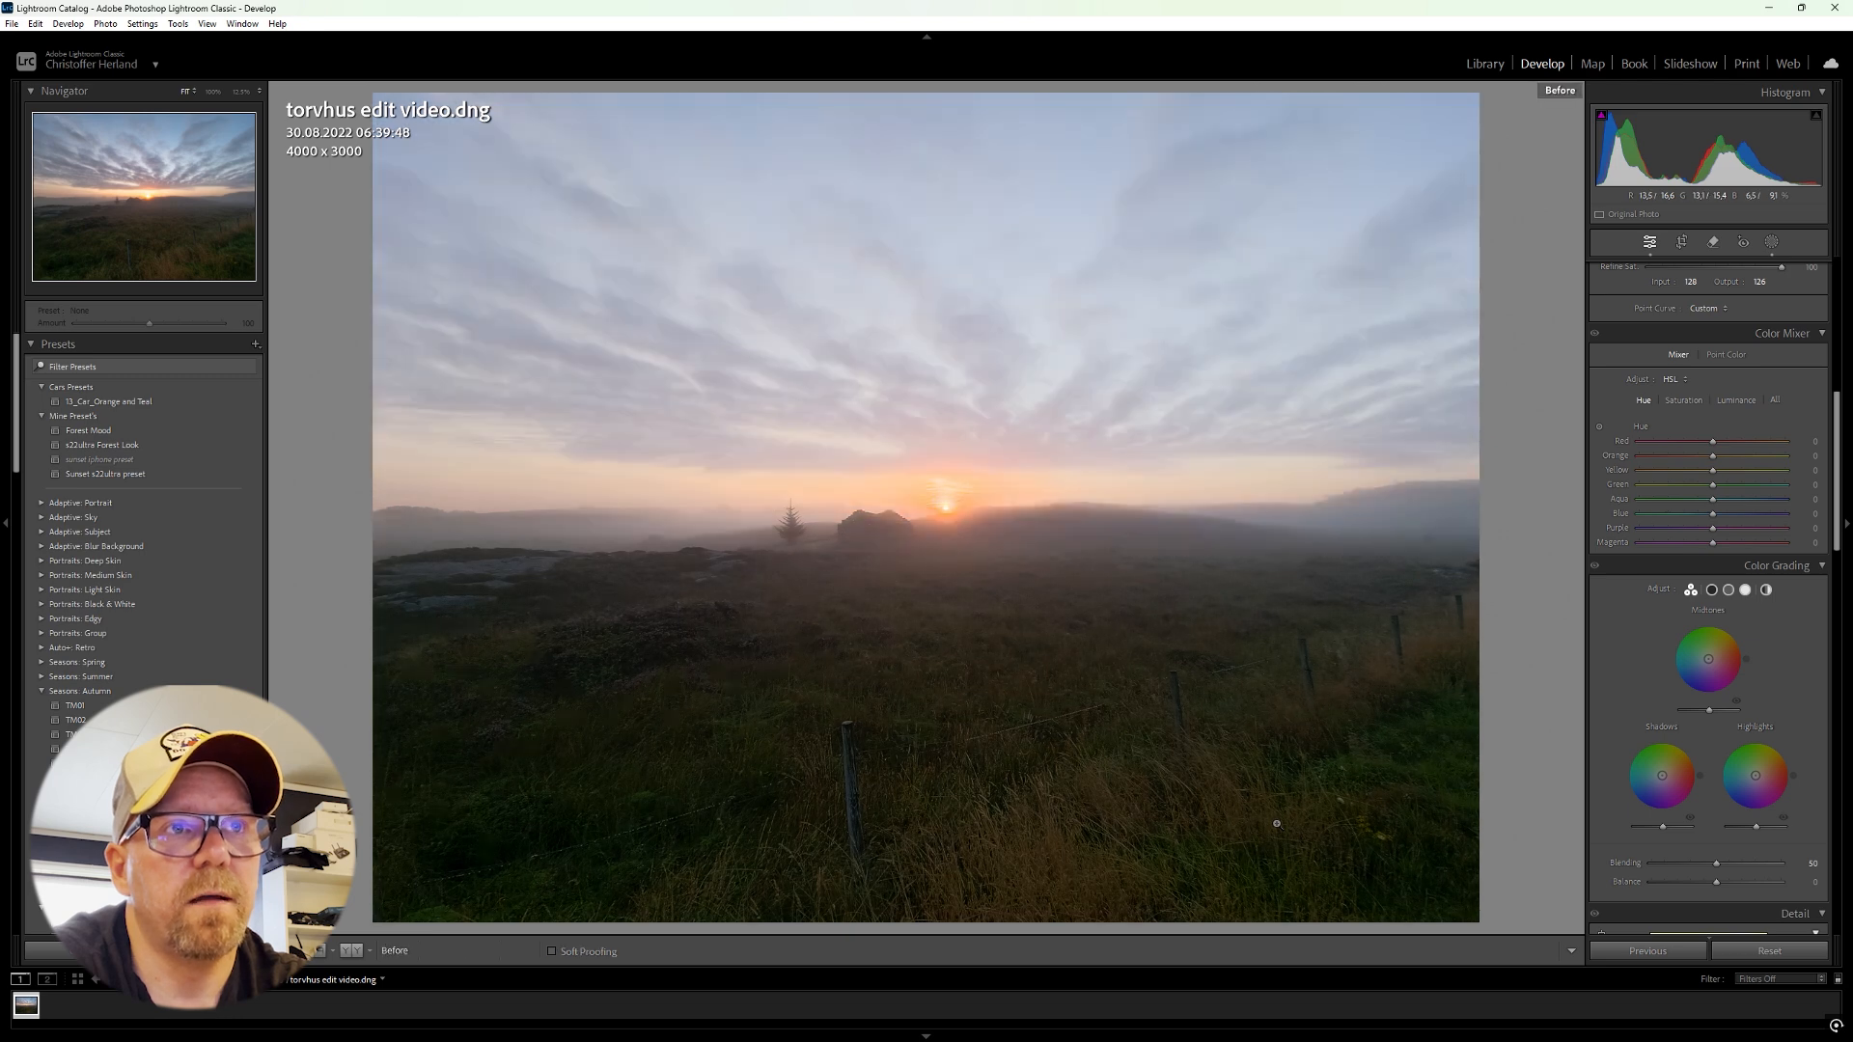
key(backslash)
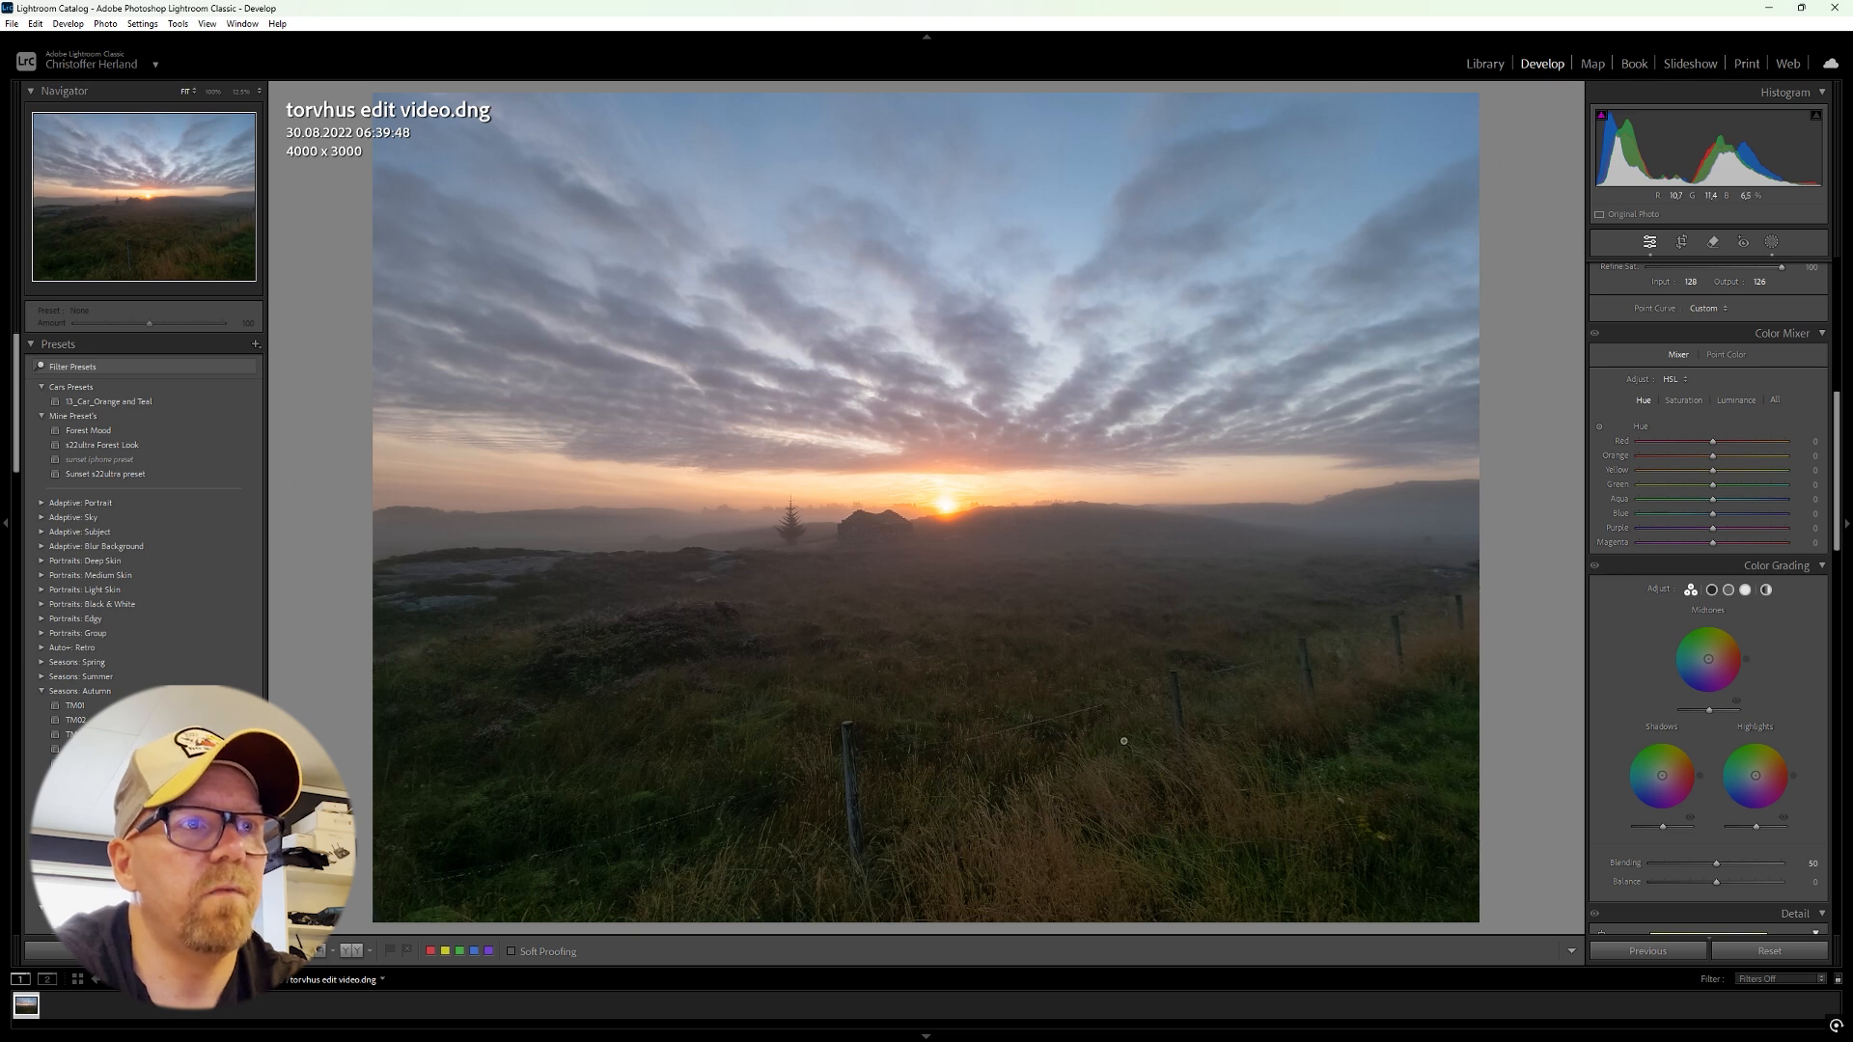
key(backslash)
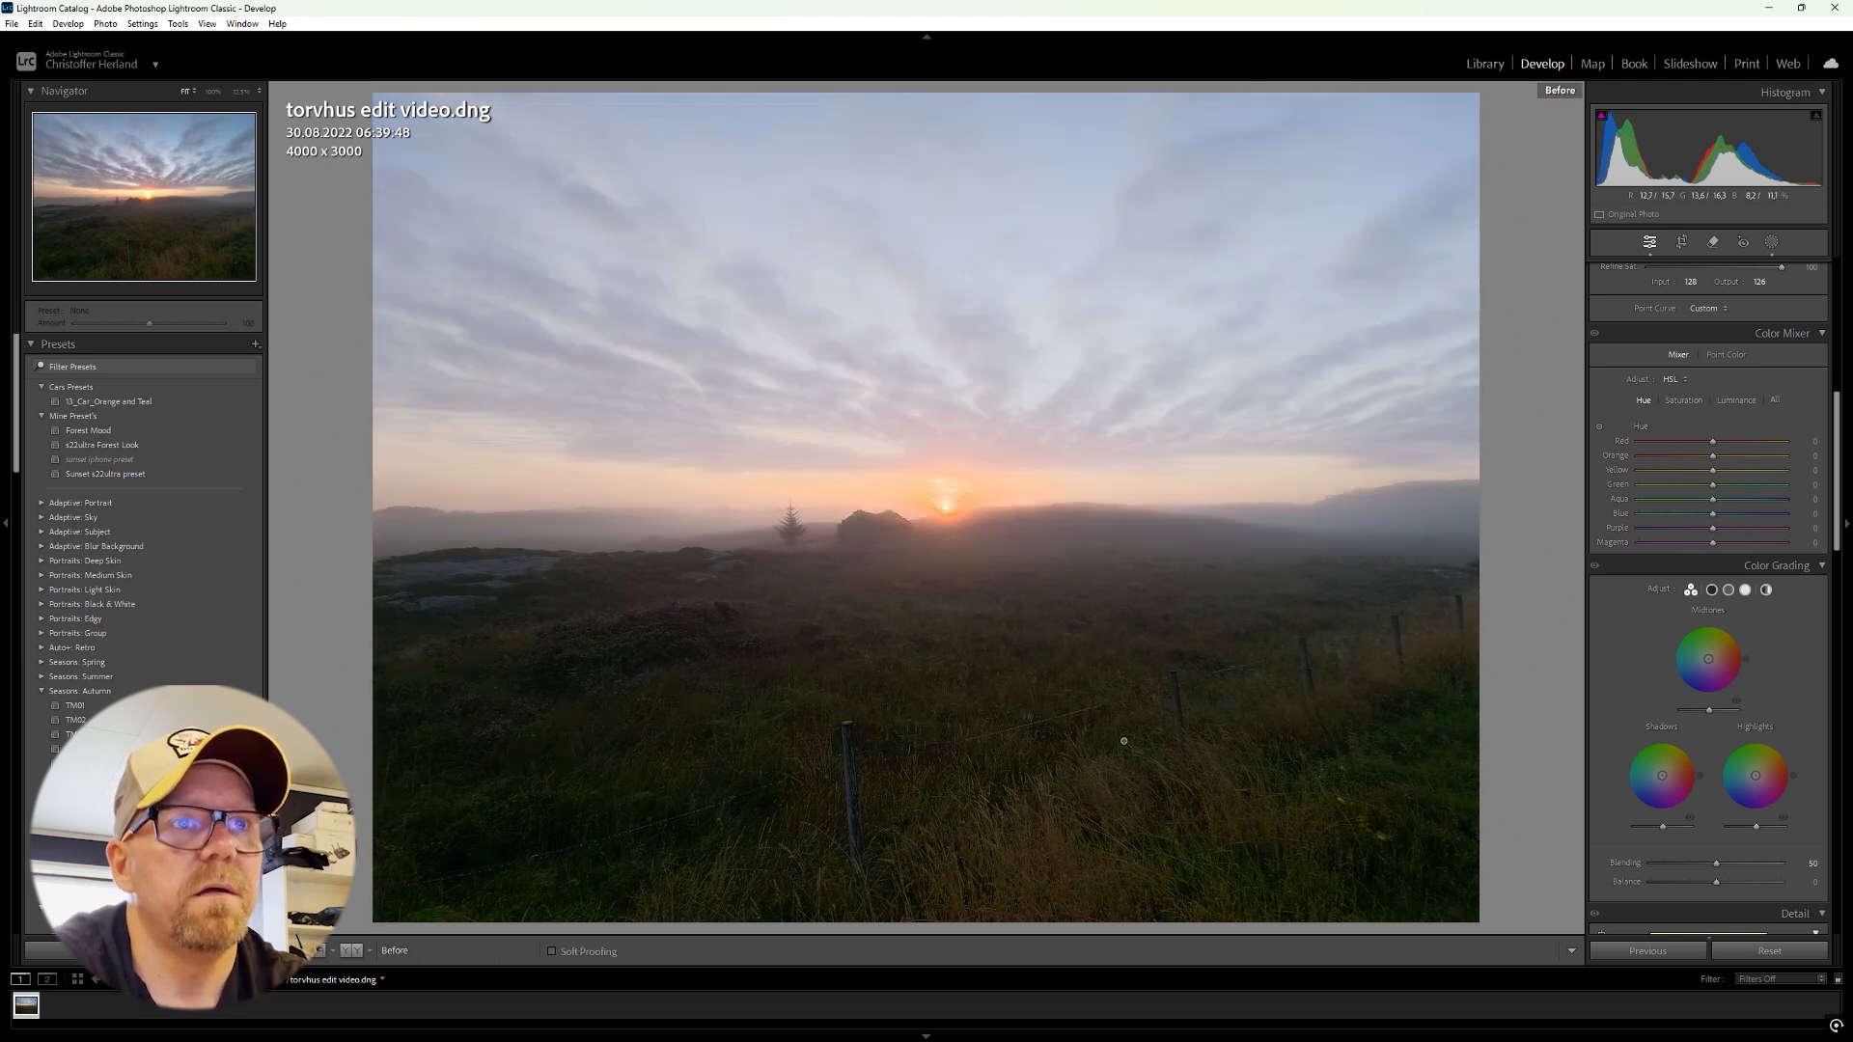
key(backslash)
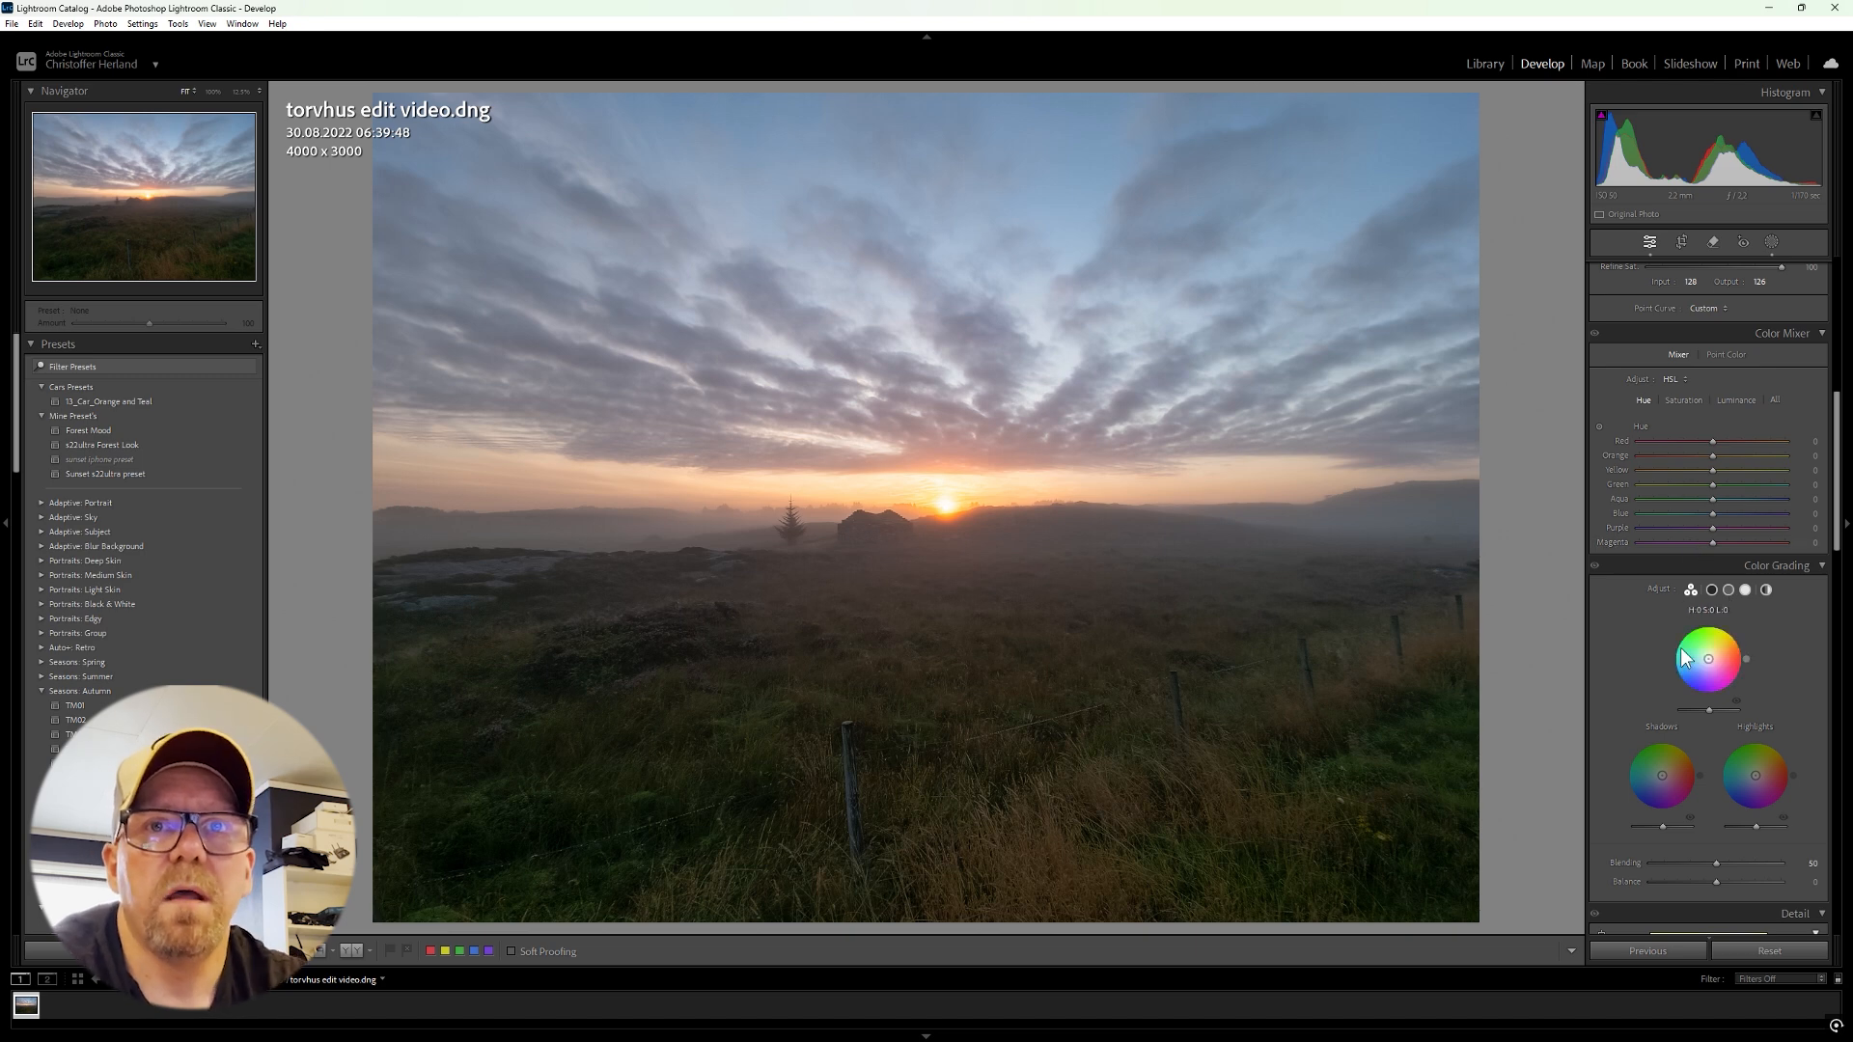
Step: Turn on chromatic aberration removal in the photo's lens corrections
scroll(1710, 677, down, 5)
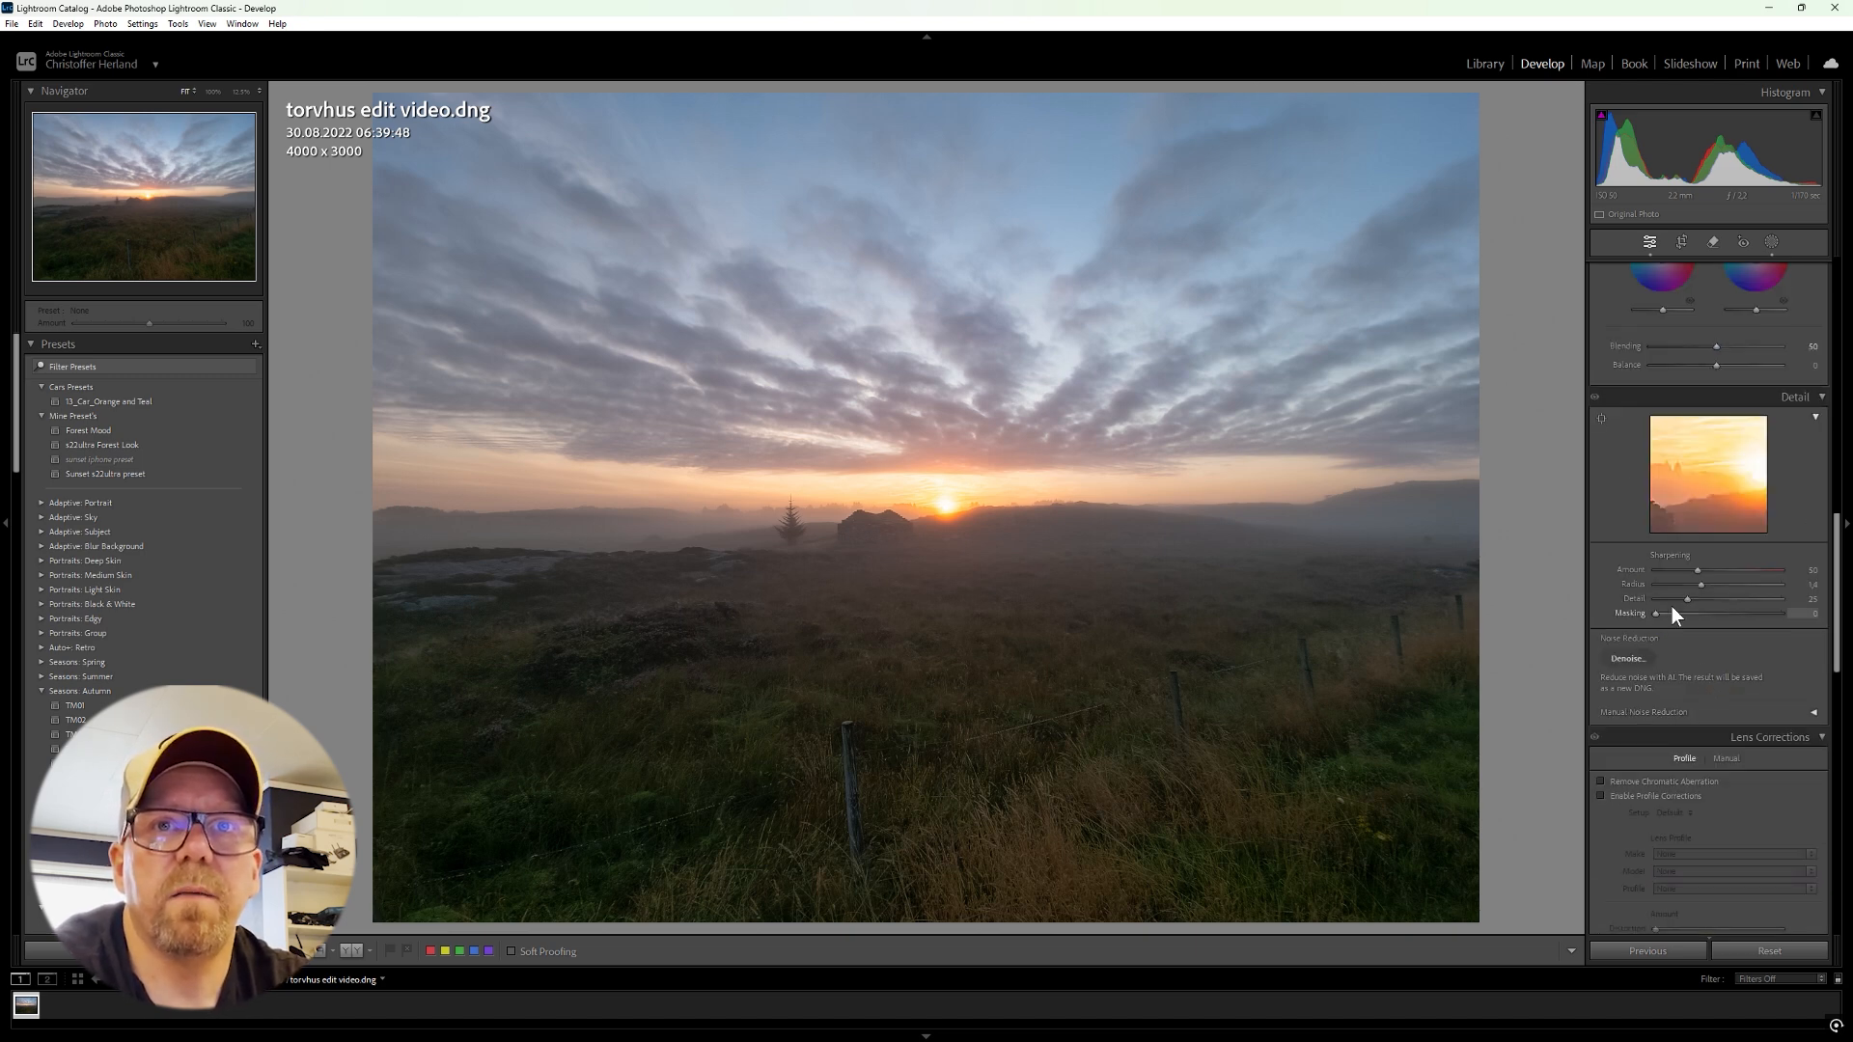
scroll(1611, 779, down, 2)
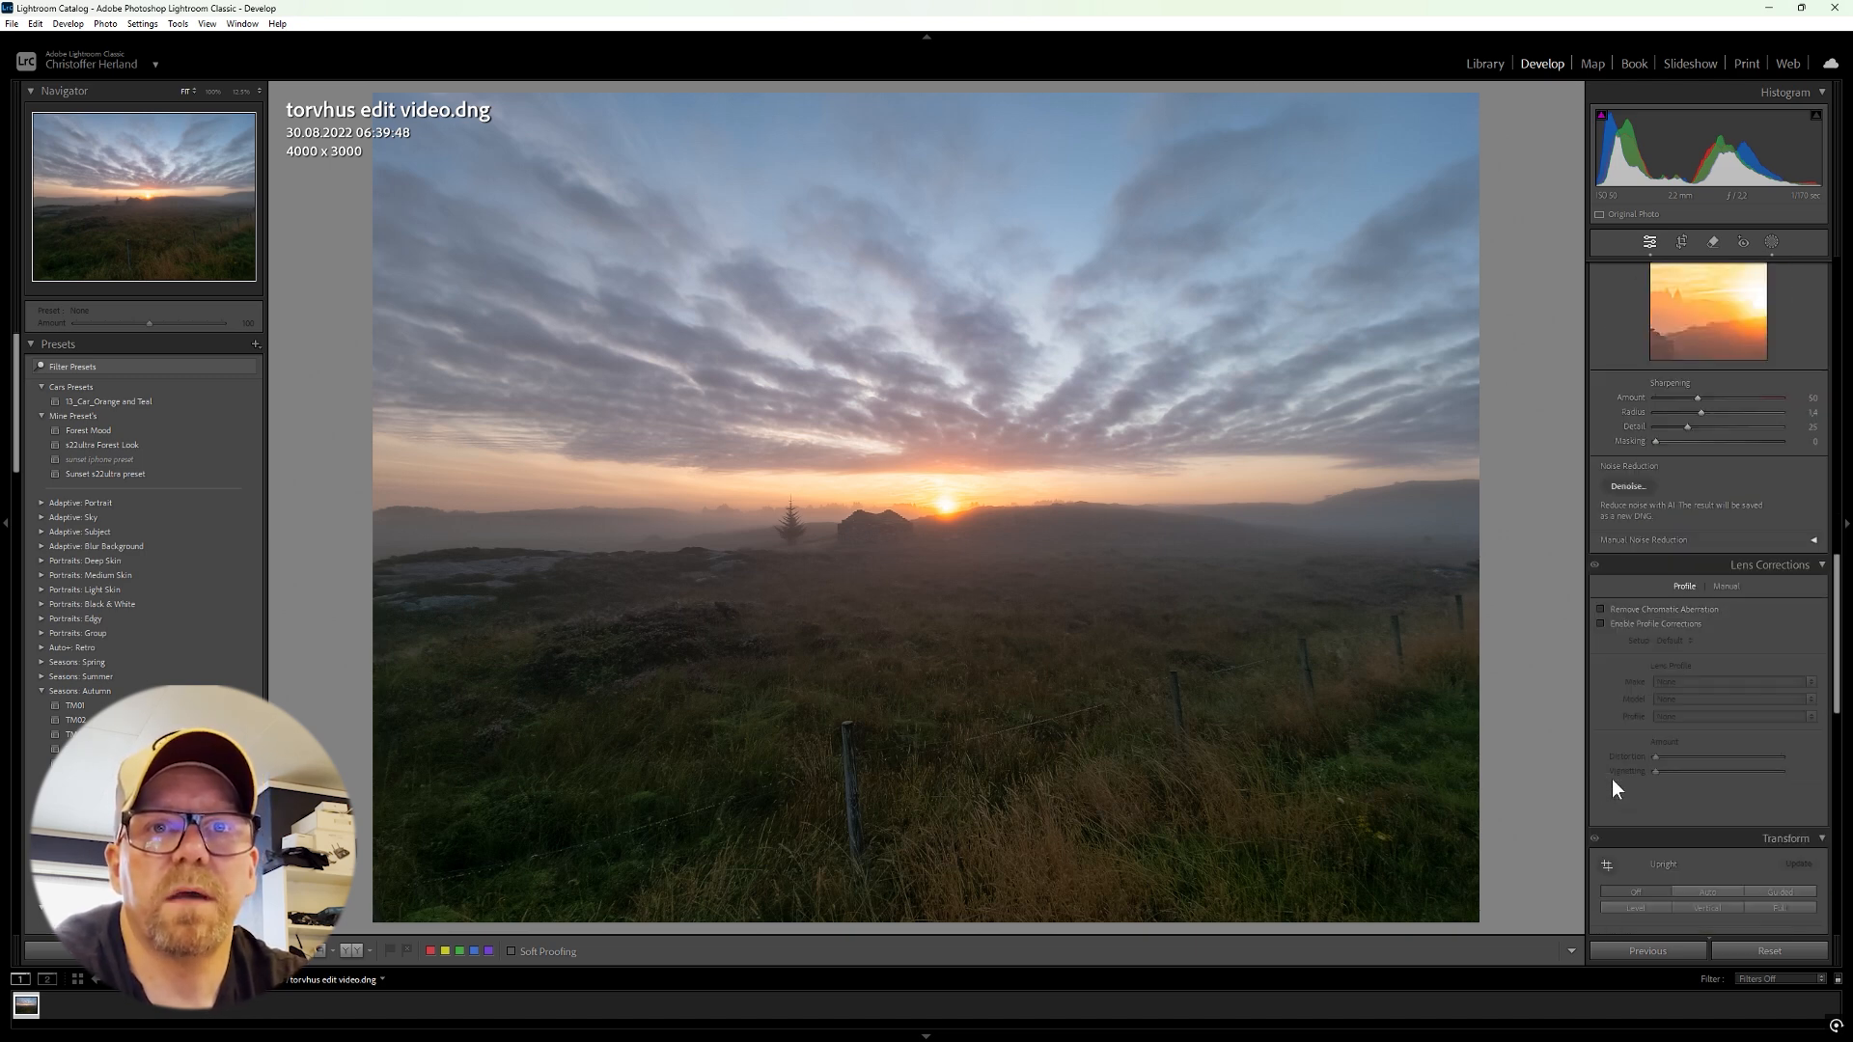
click(1602, 609)
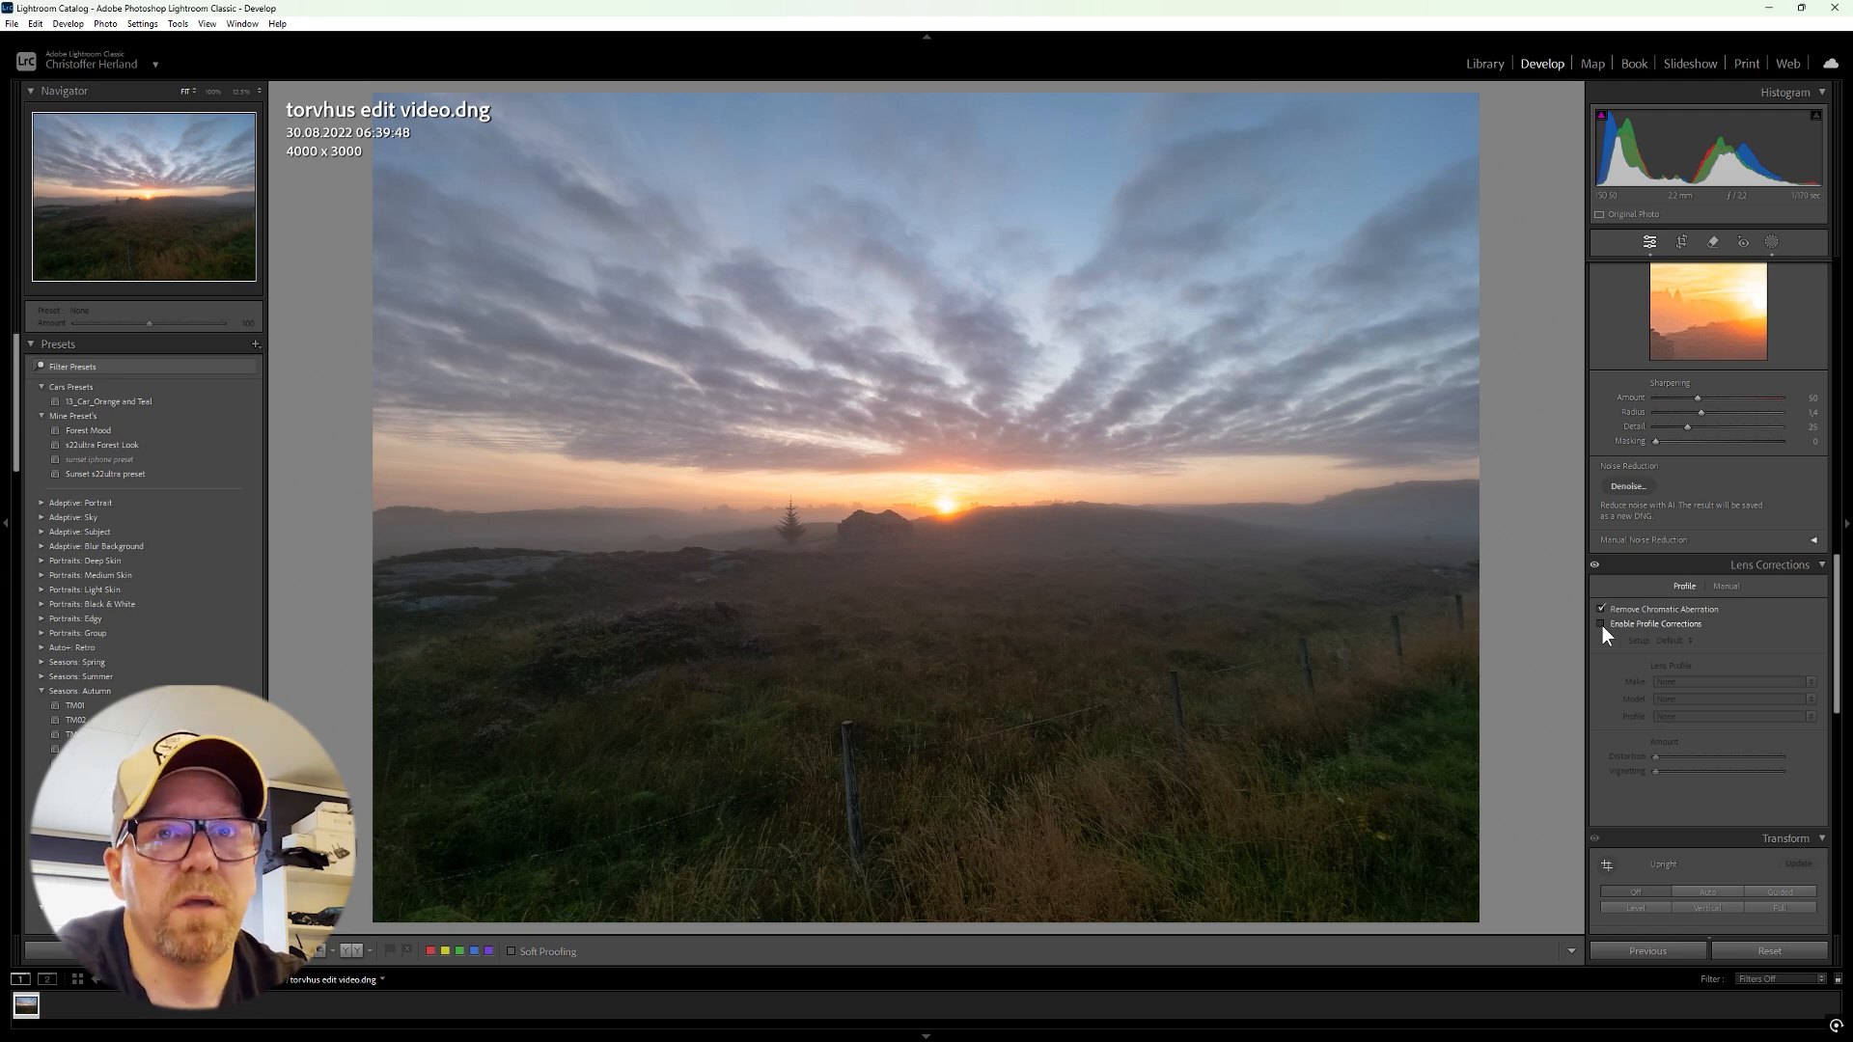
Step: Enable the lens profile corrections, switching them off and on repeatedly to compare the effect and leaving them on
click(1602, 624)
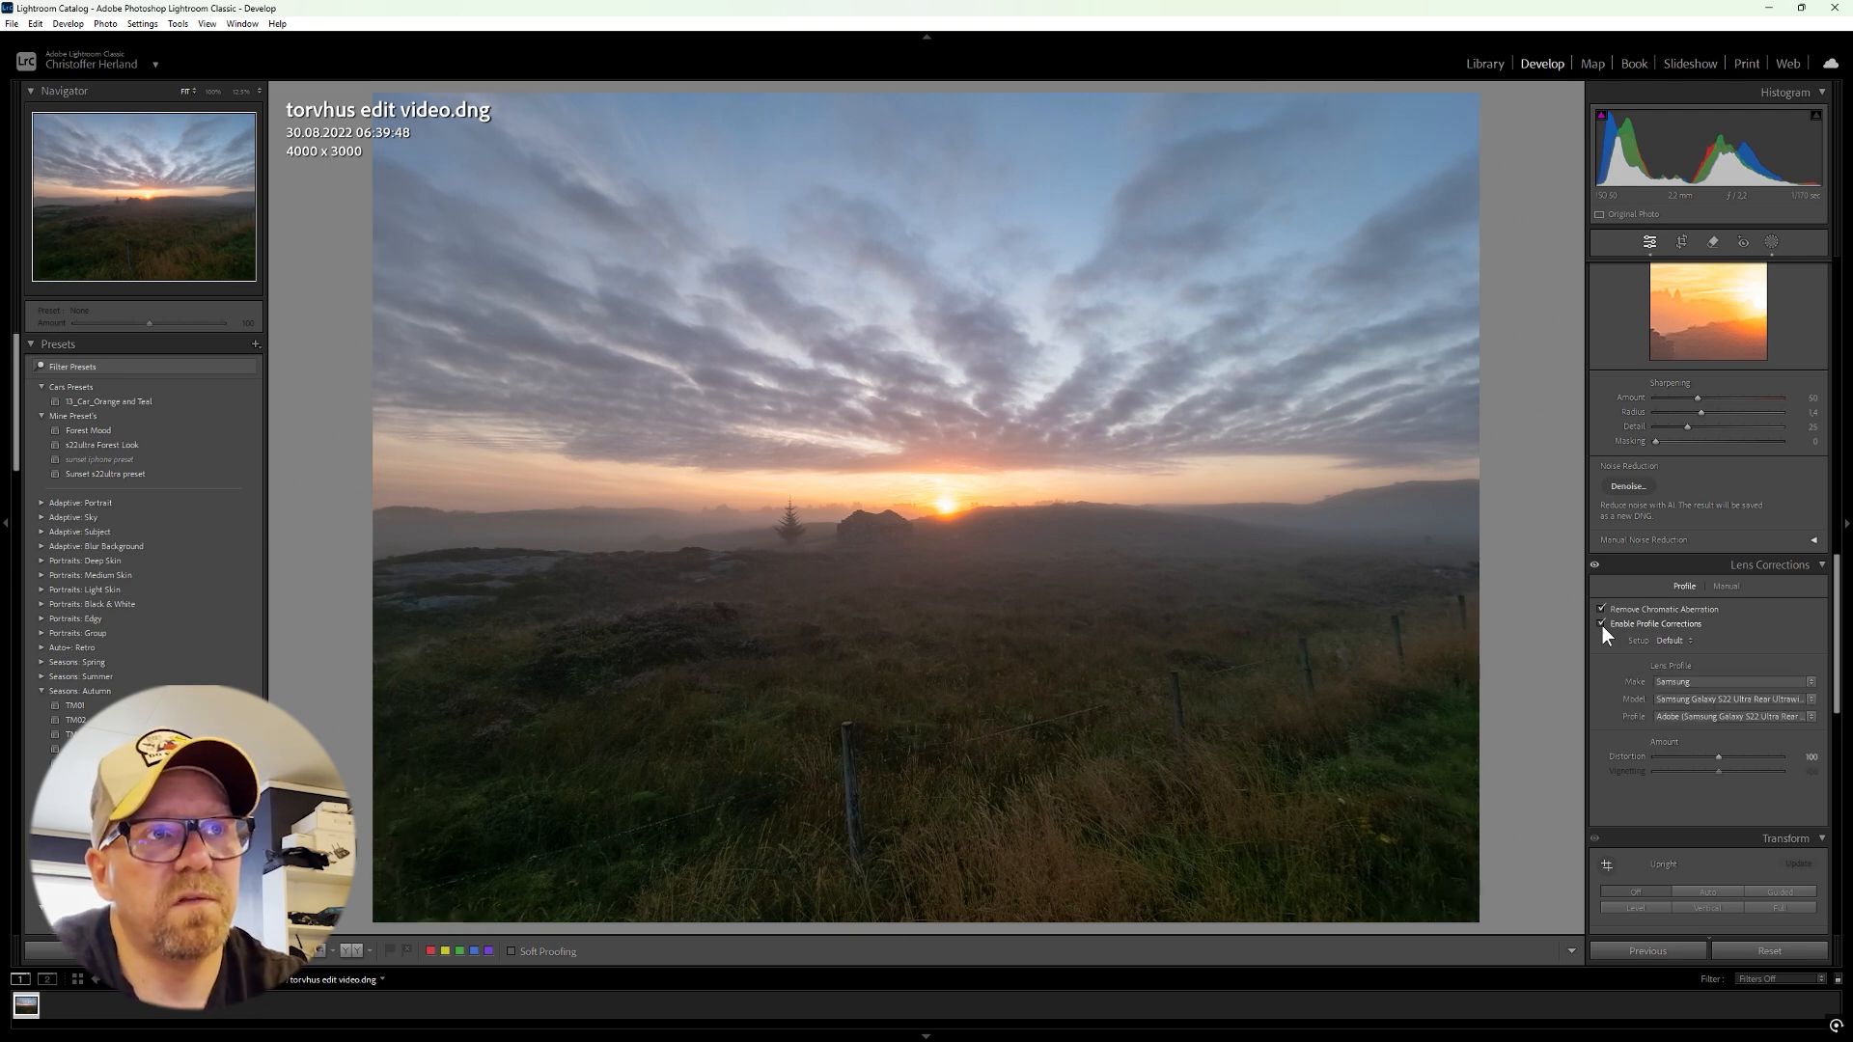
click(1602, 625)
click(1602, 625)
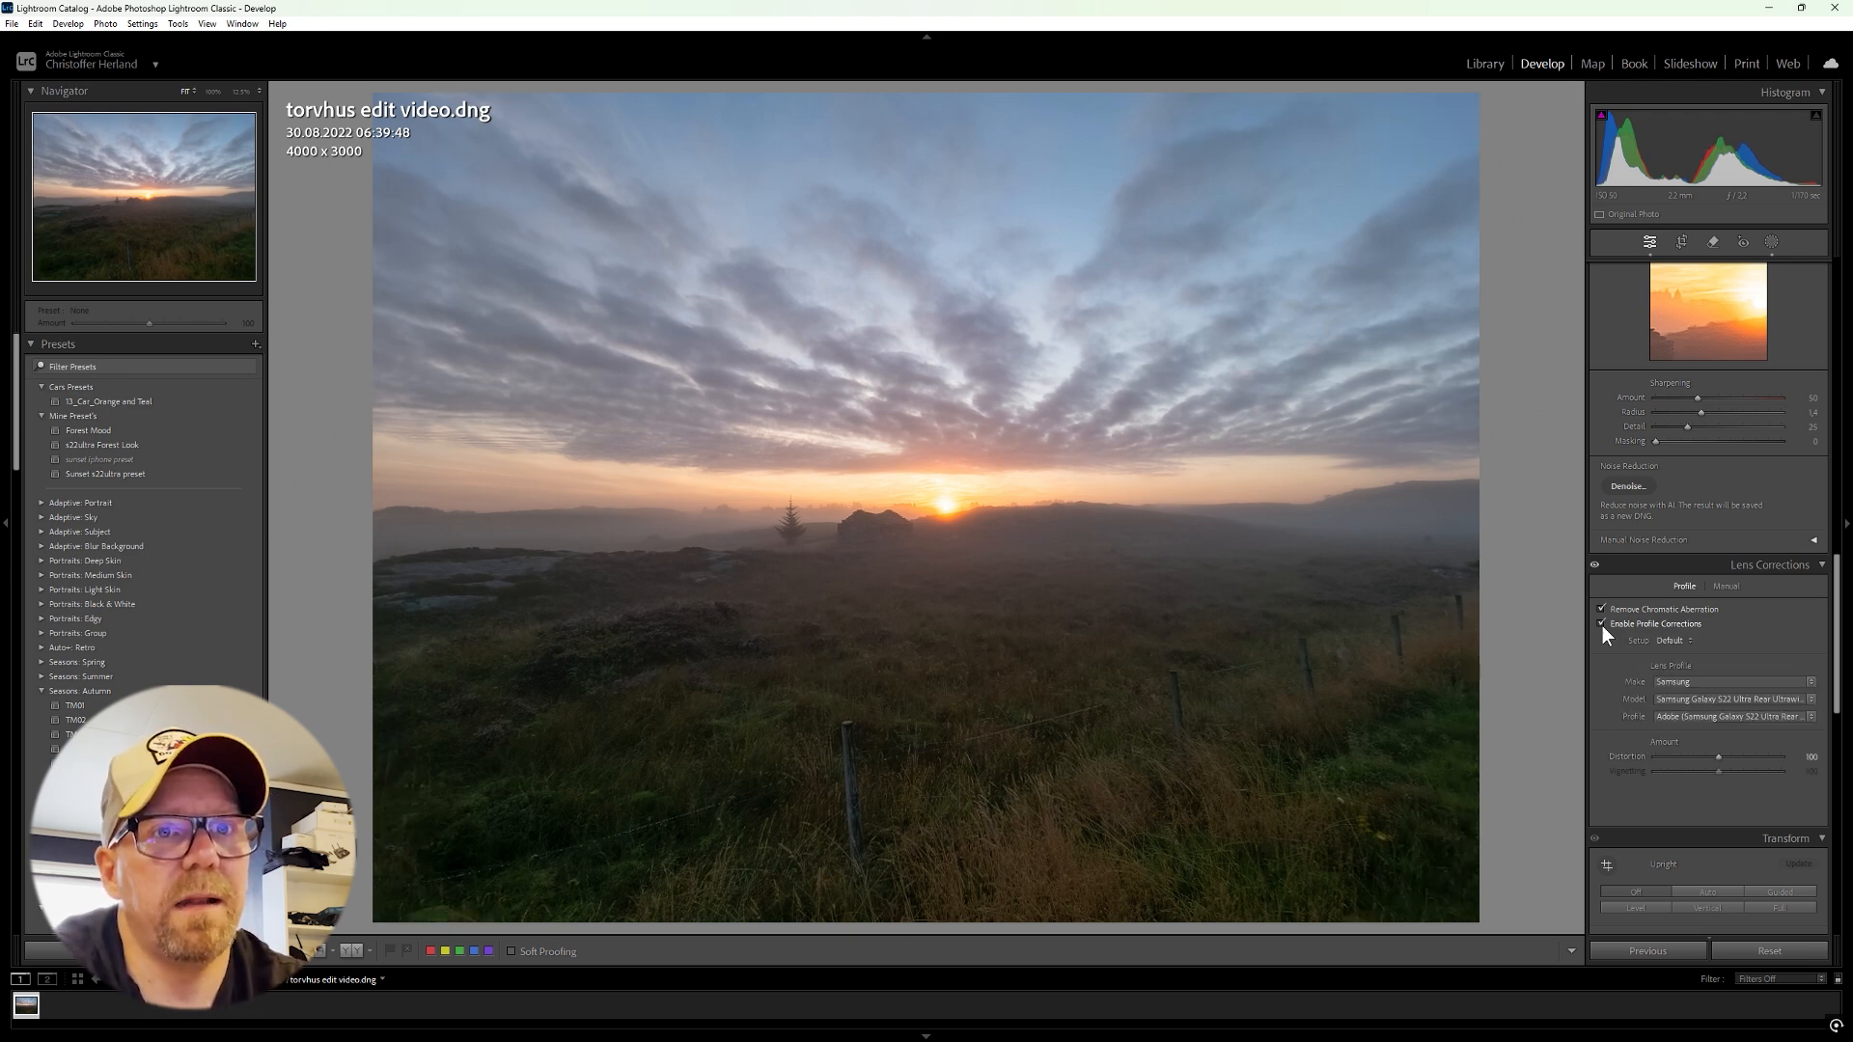
click(1602, 624)
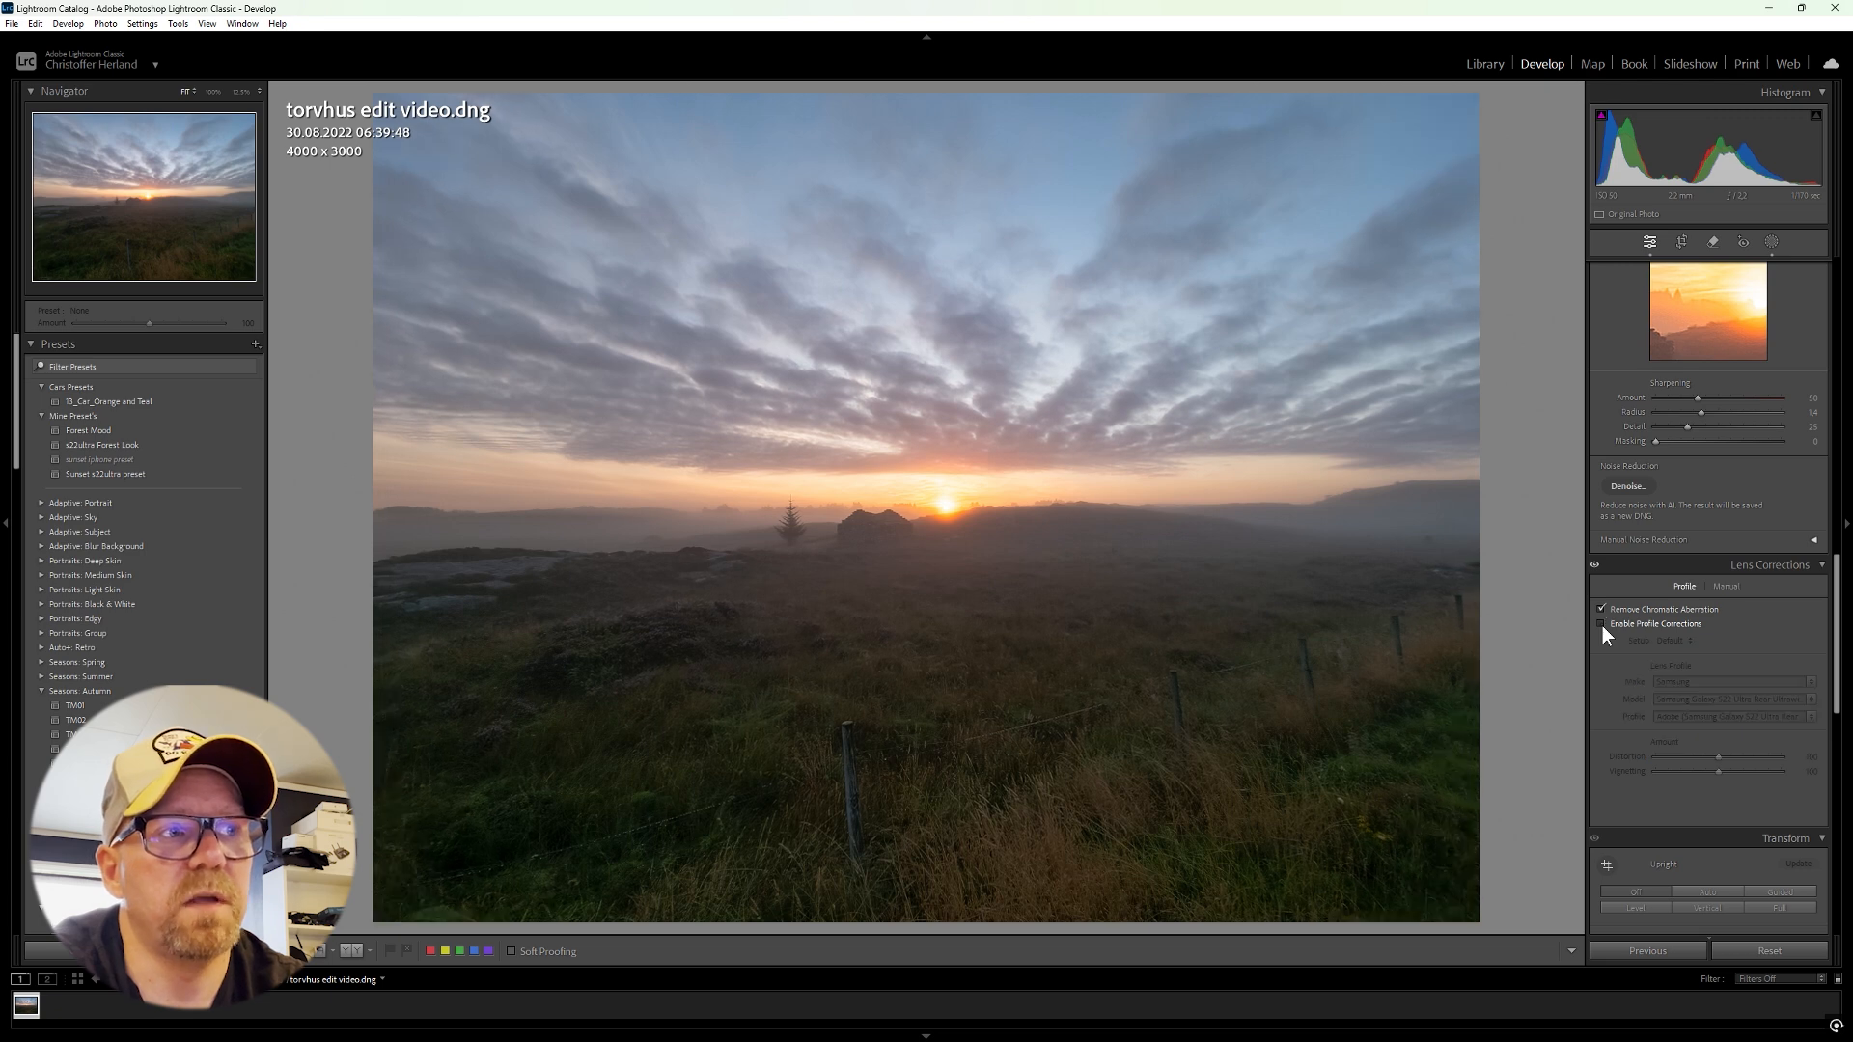
click(1602, 625)
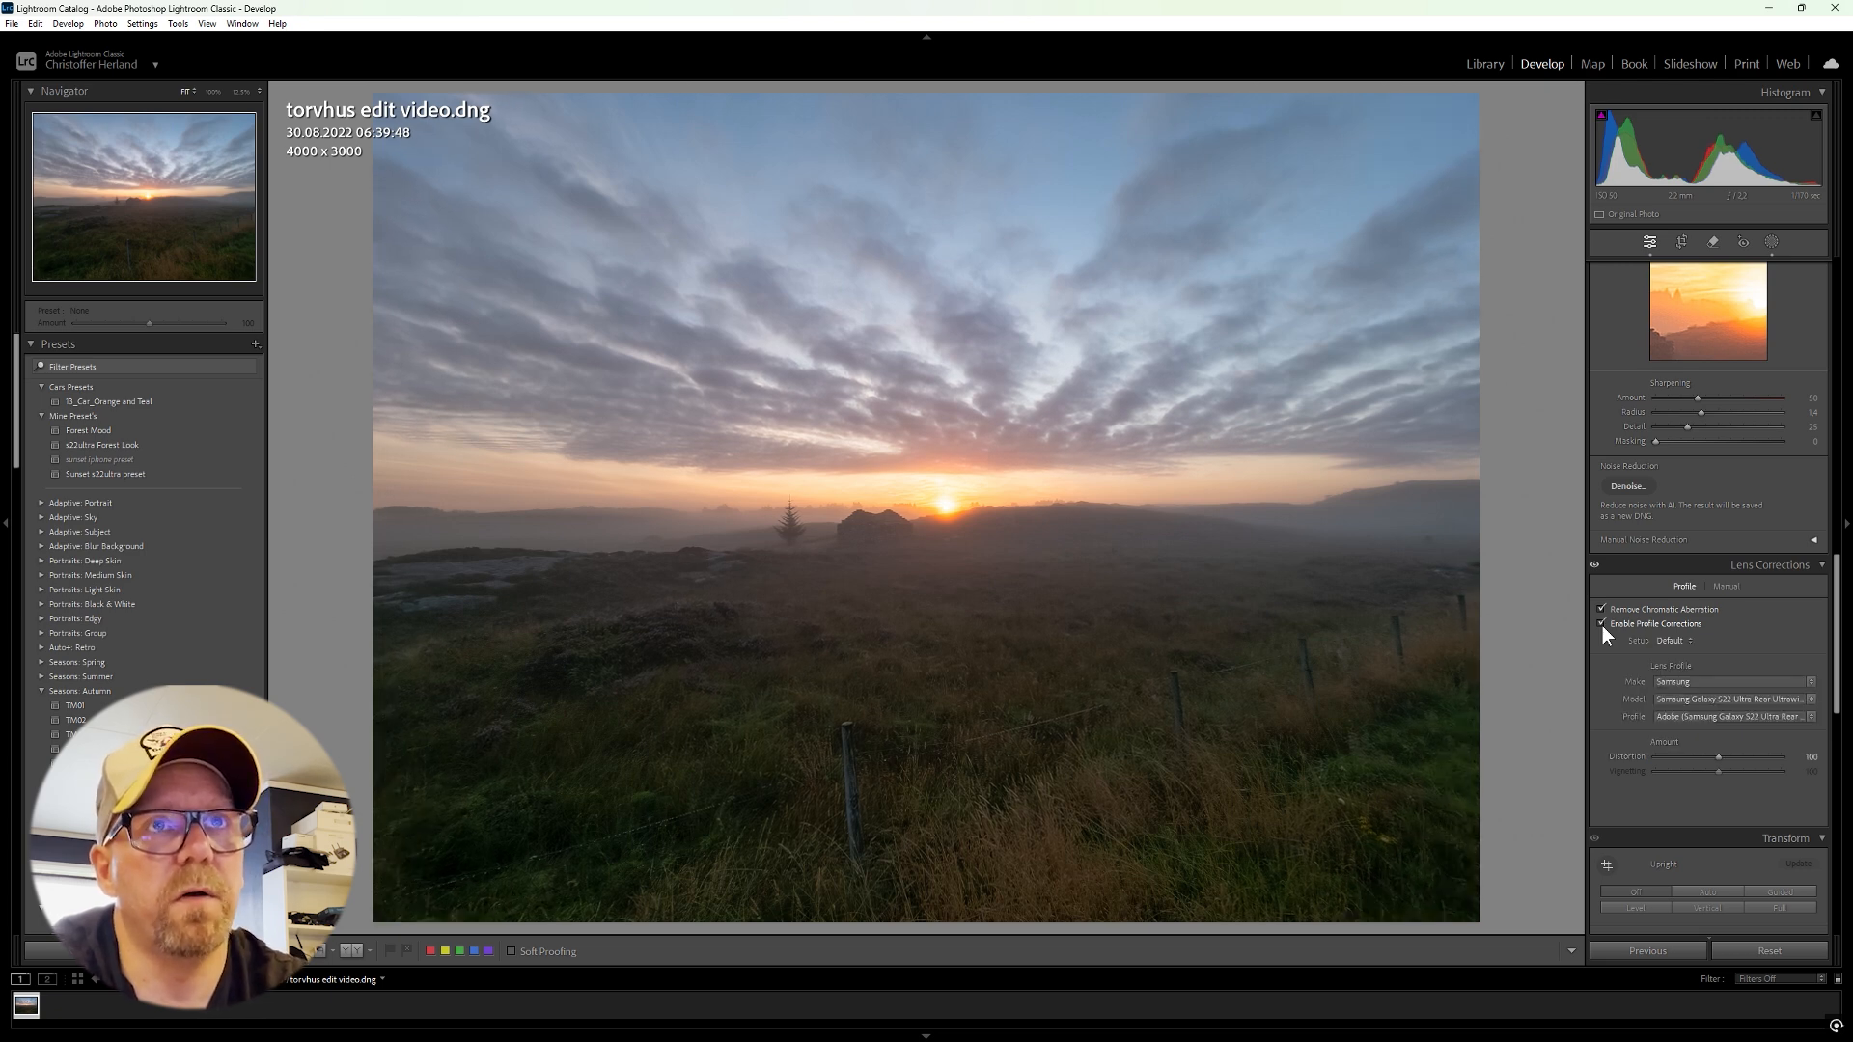
click(1602, 624)
click(1602, 624)
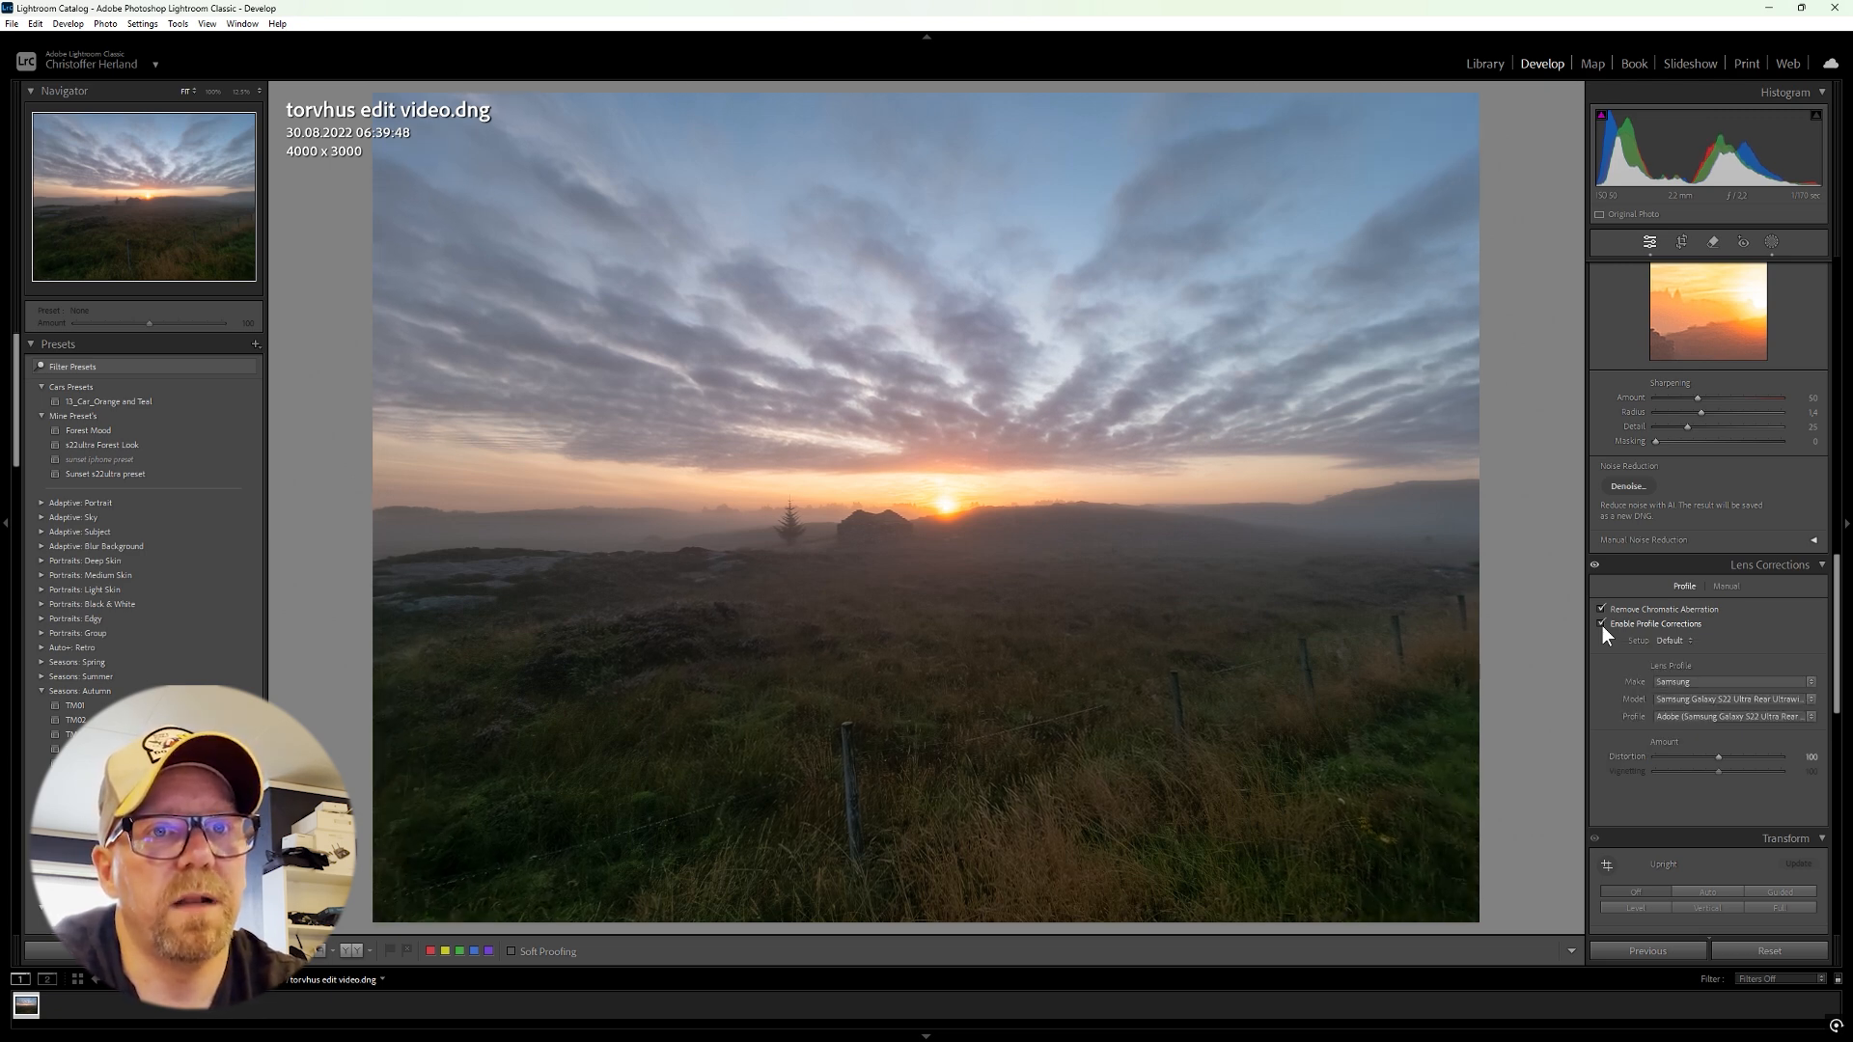
click(1601, 625)
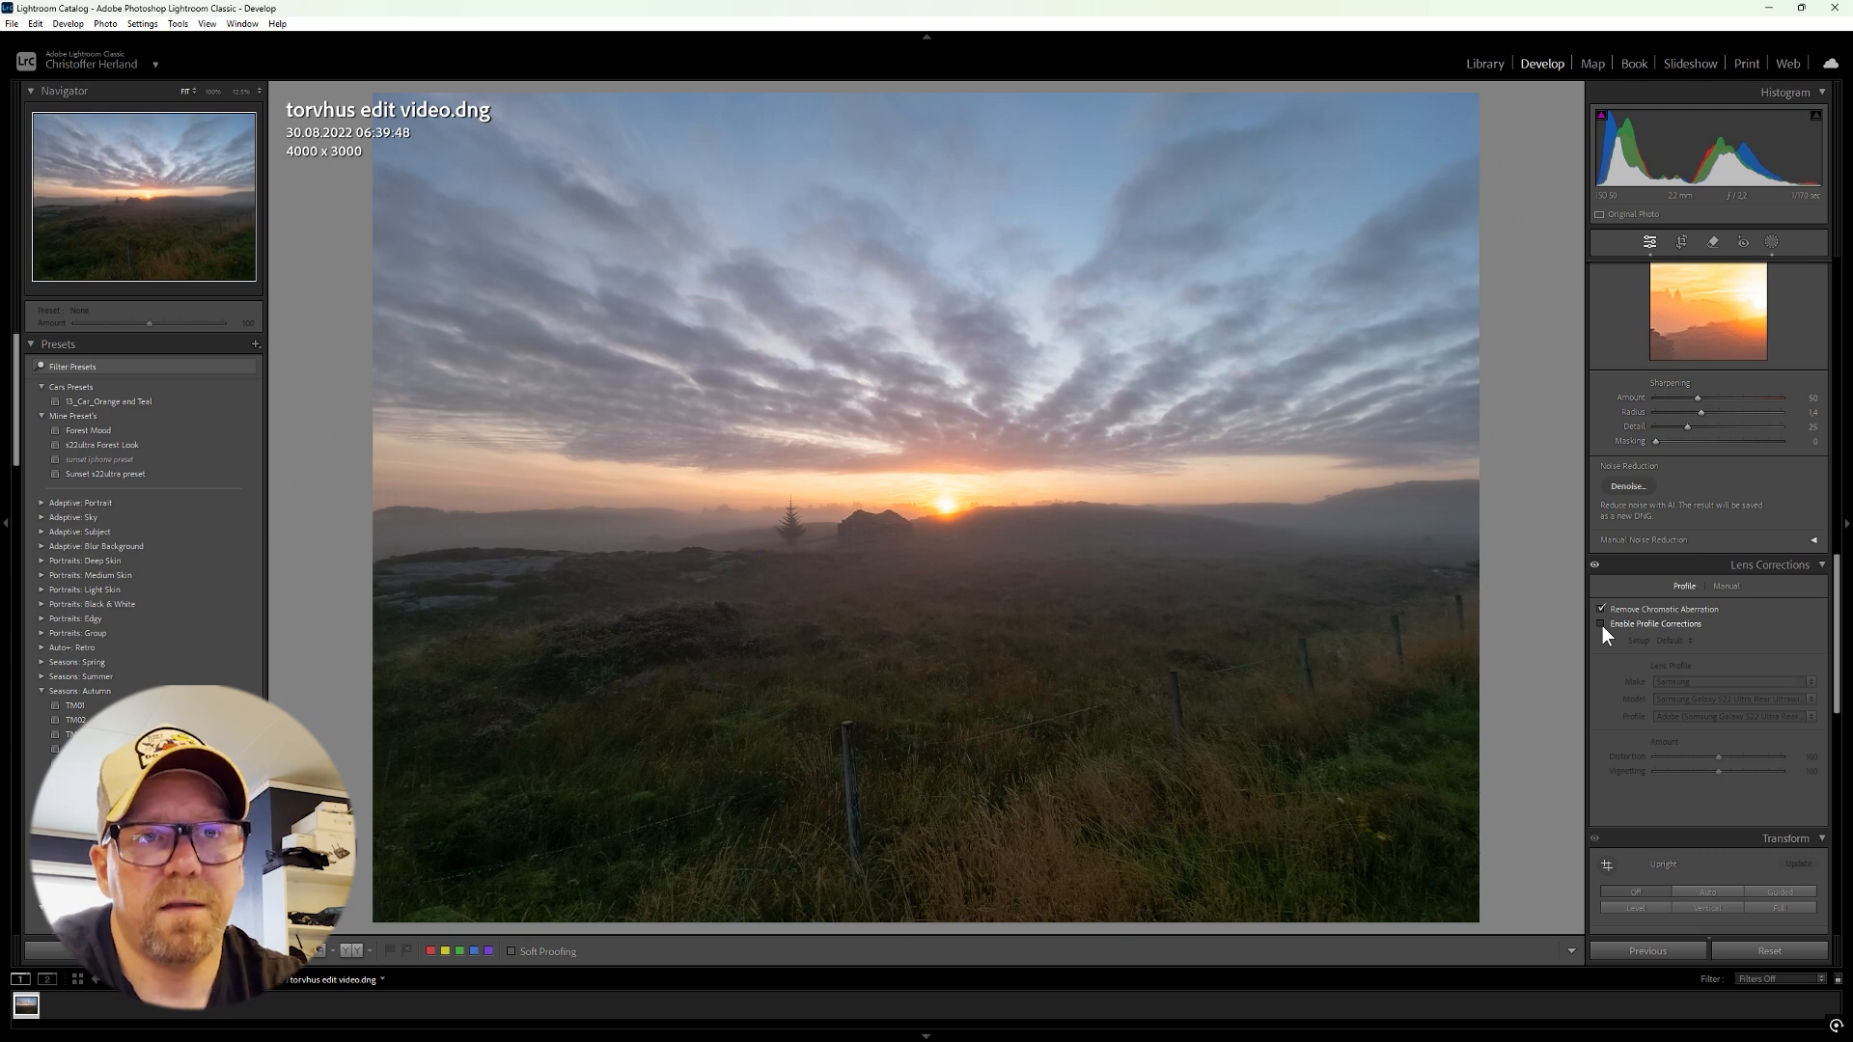
click(1602, 625)
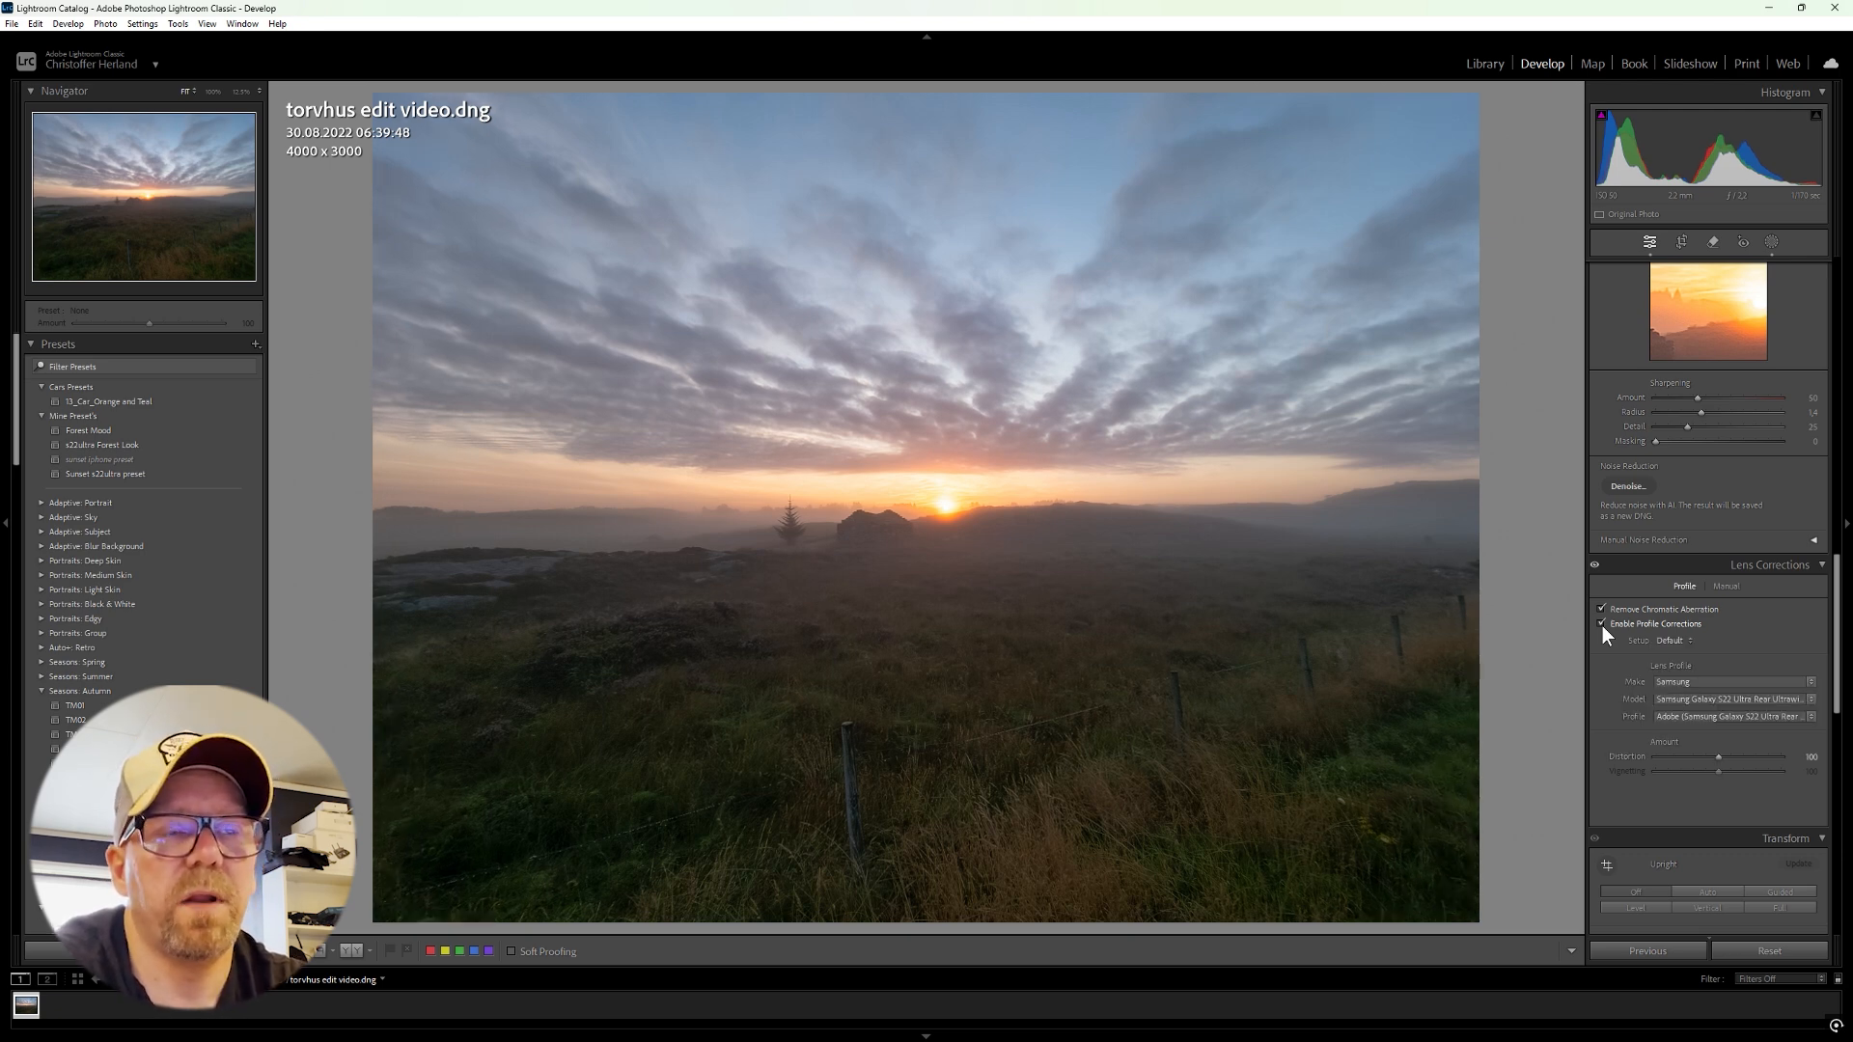
click(1602, 624)
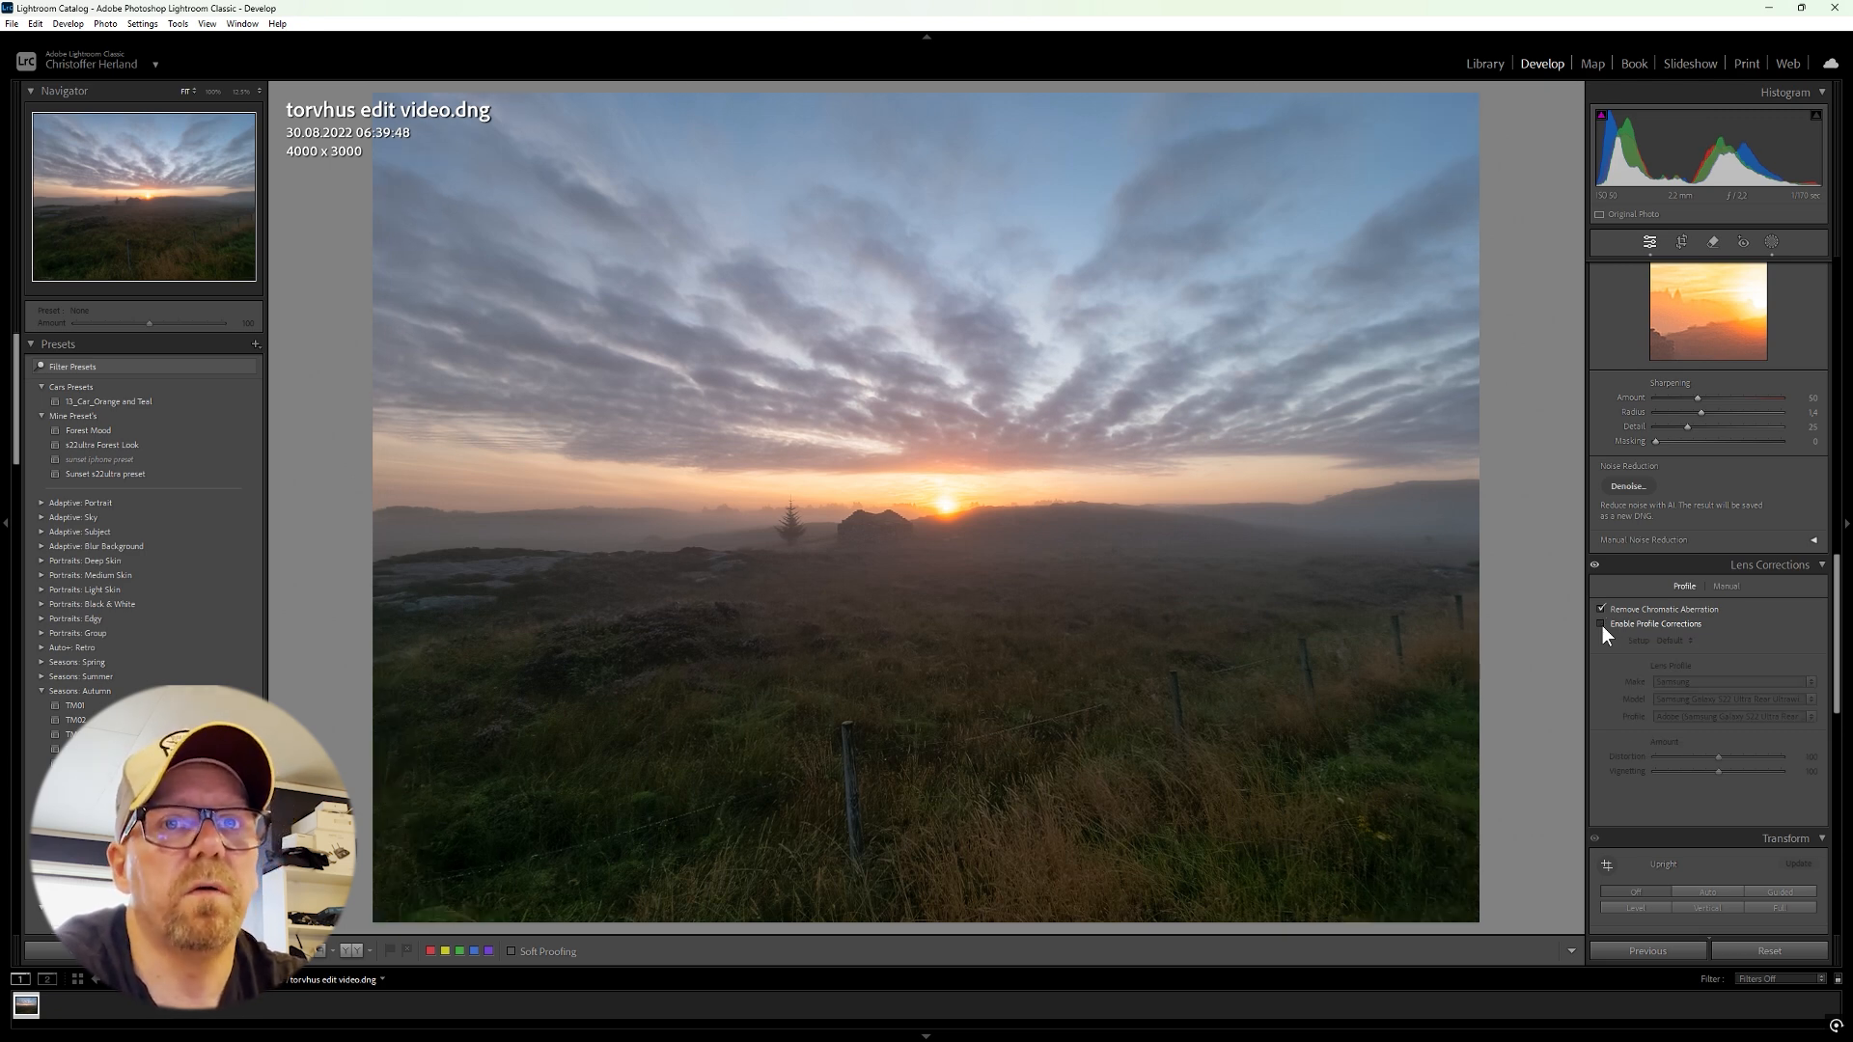
click(1602, 625)
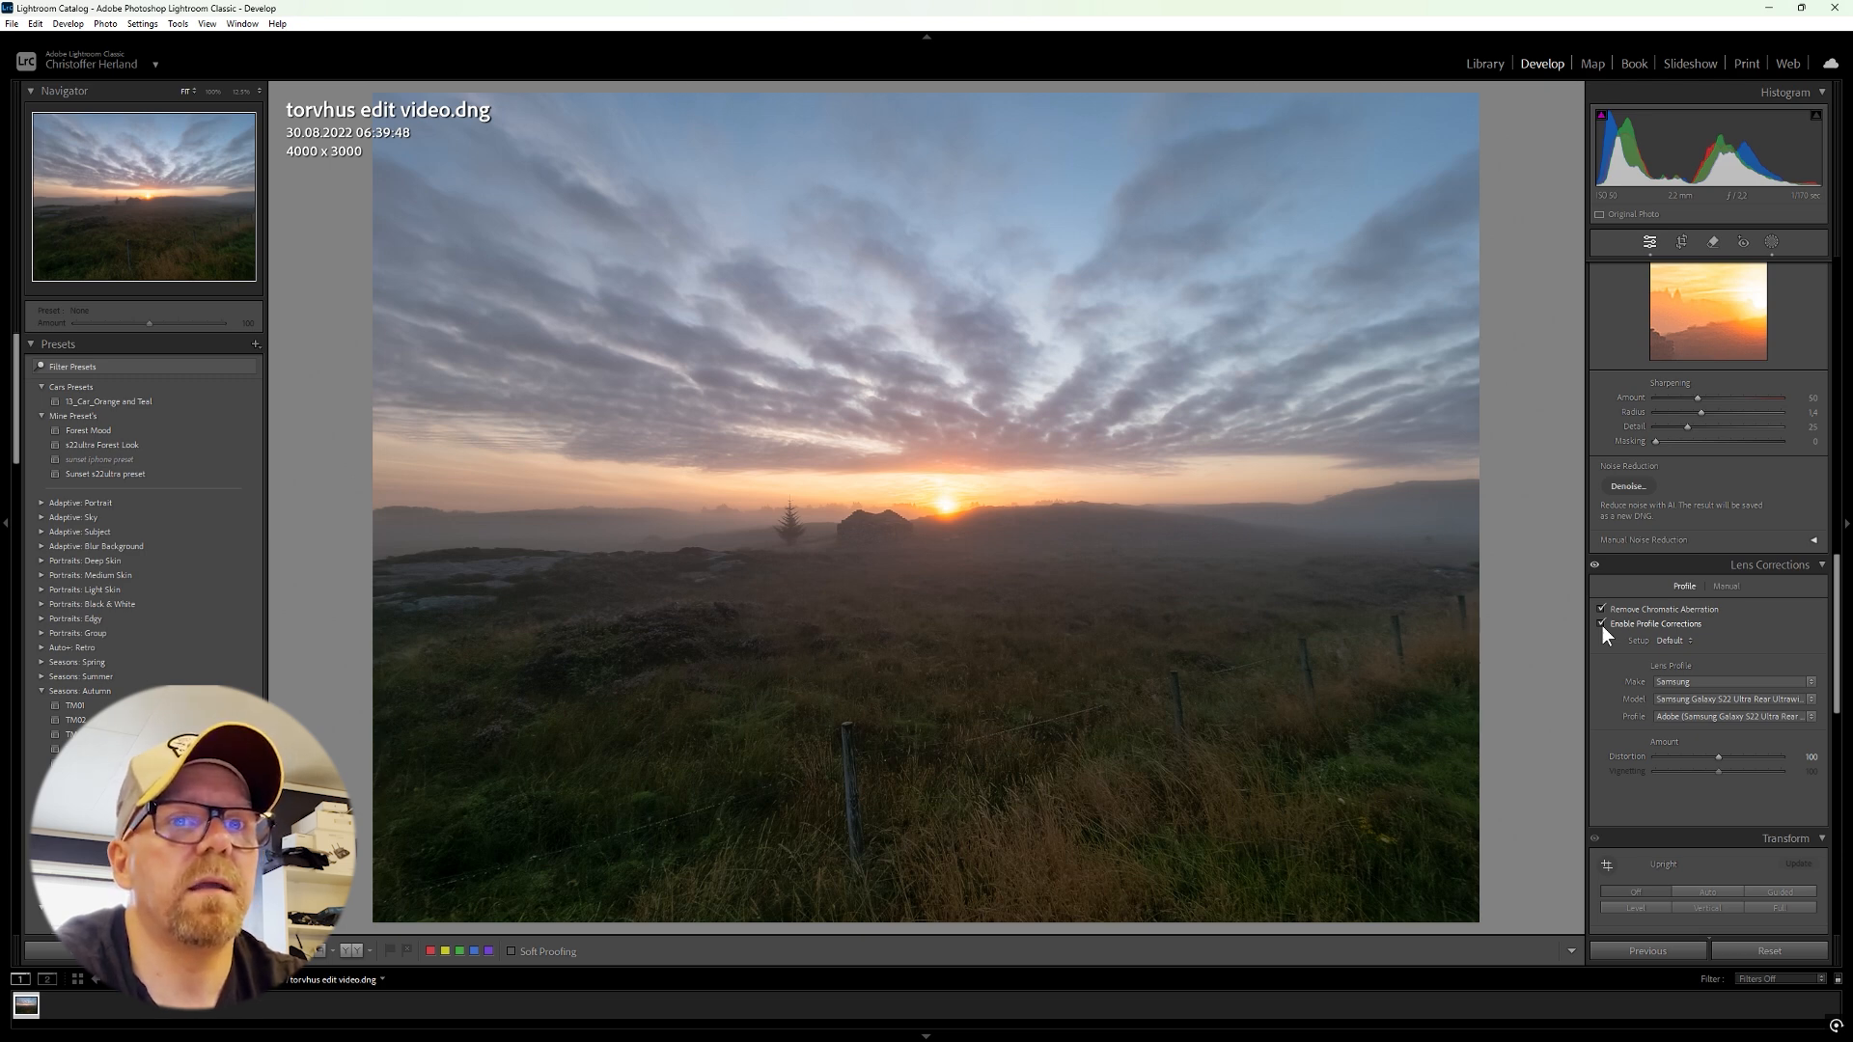
click(1602, 625)
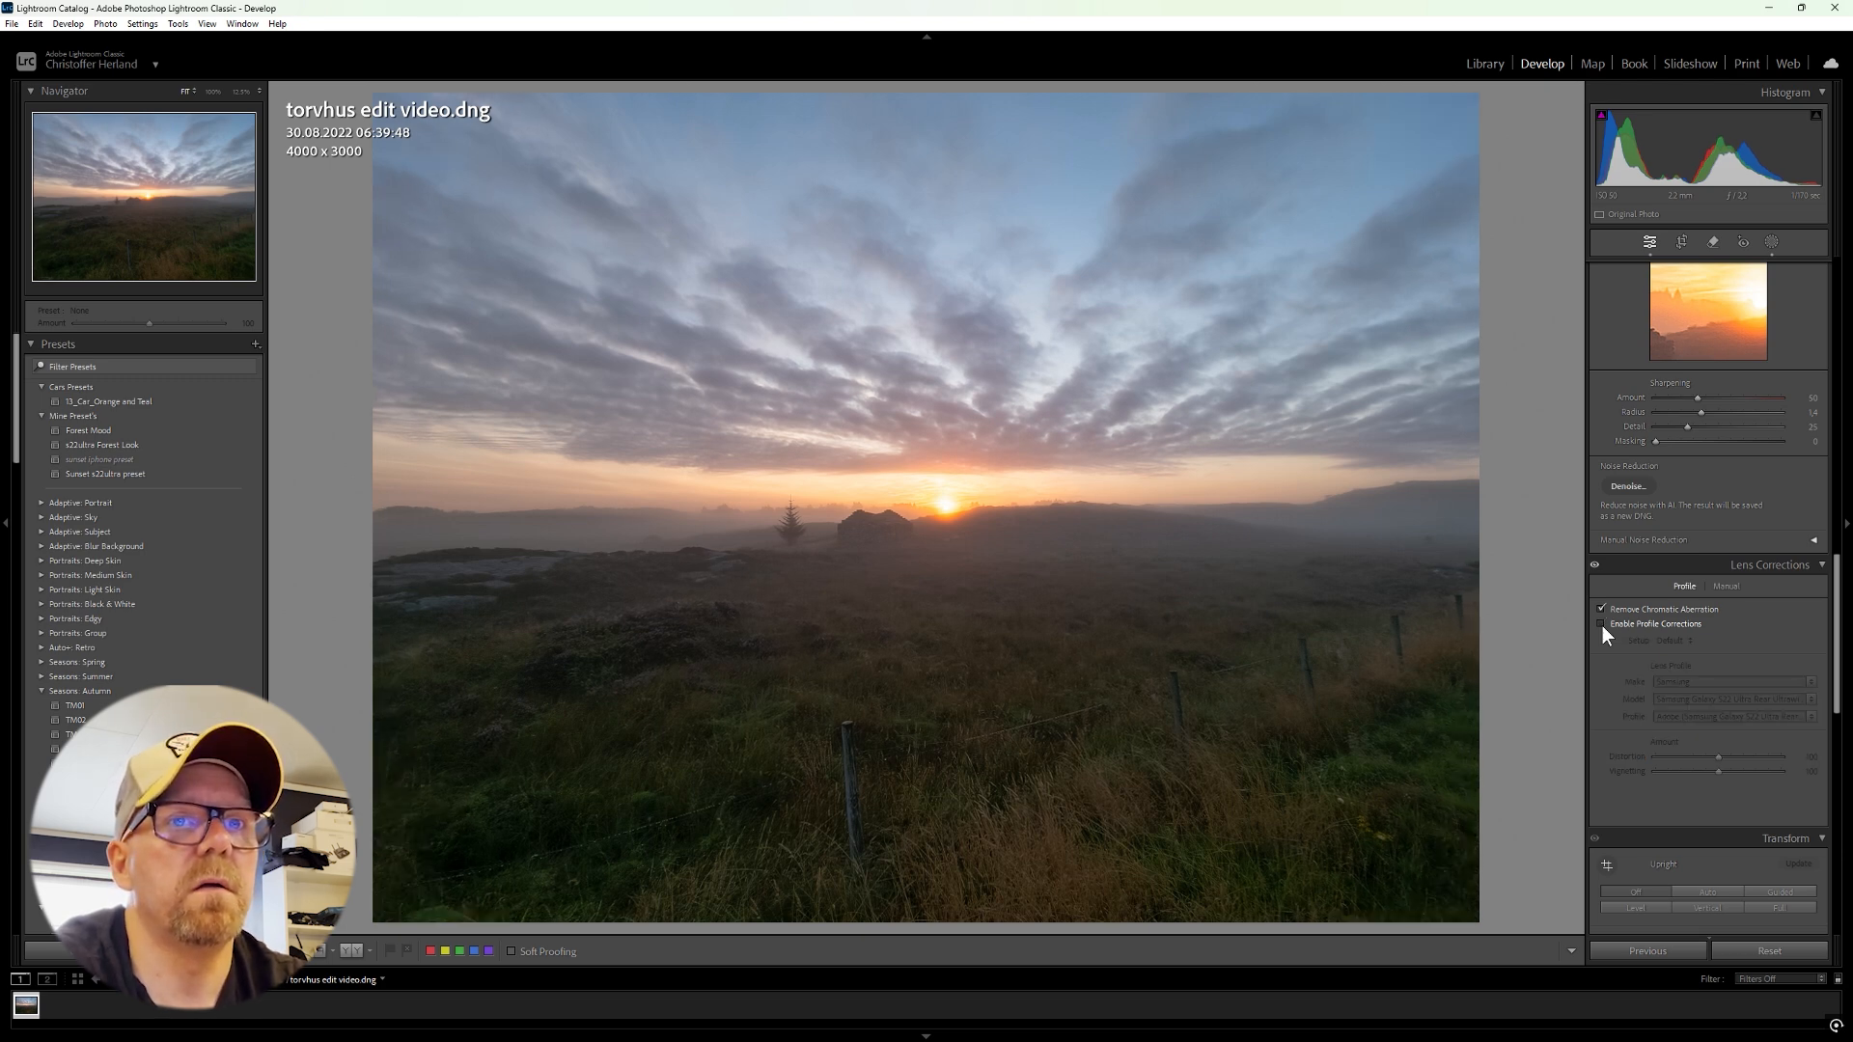
click(1602, 624)
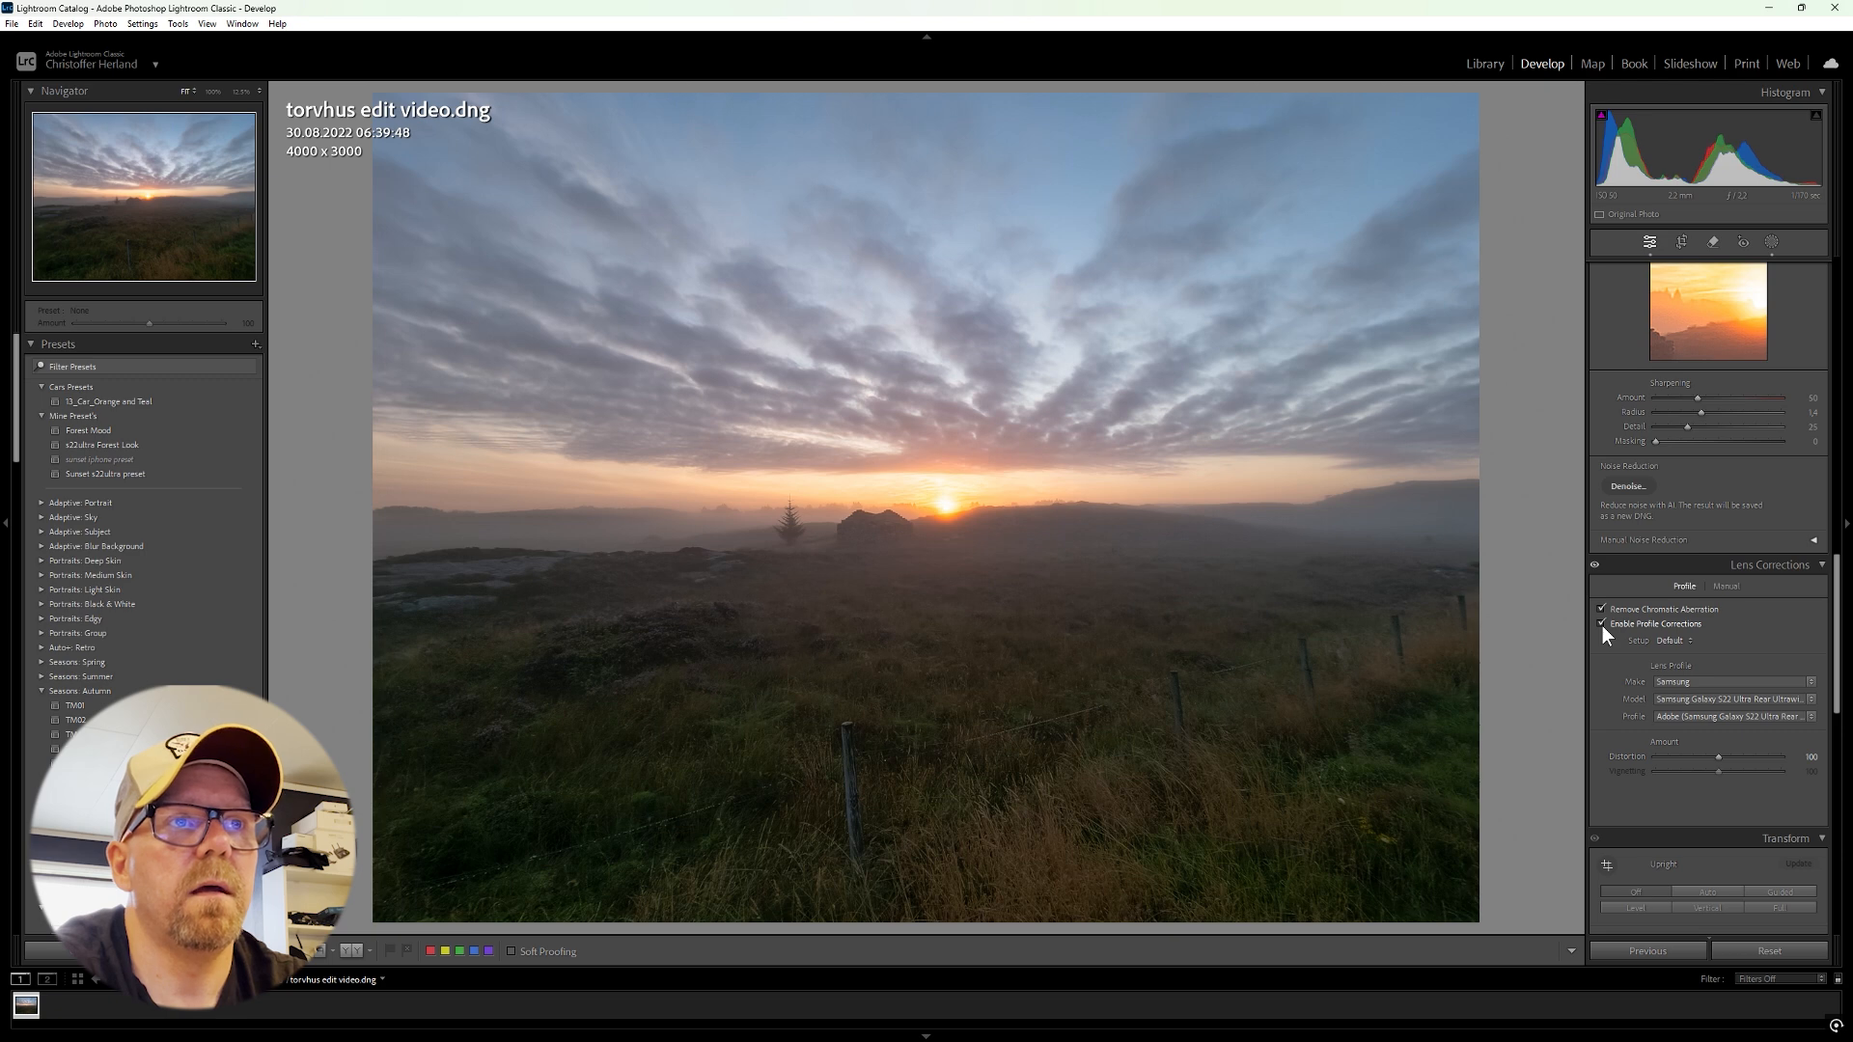
click(1601, 624)
click(1602, 625)
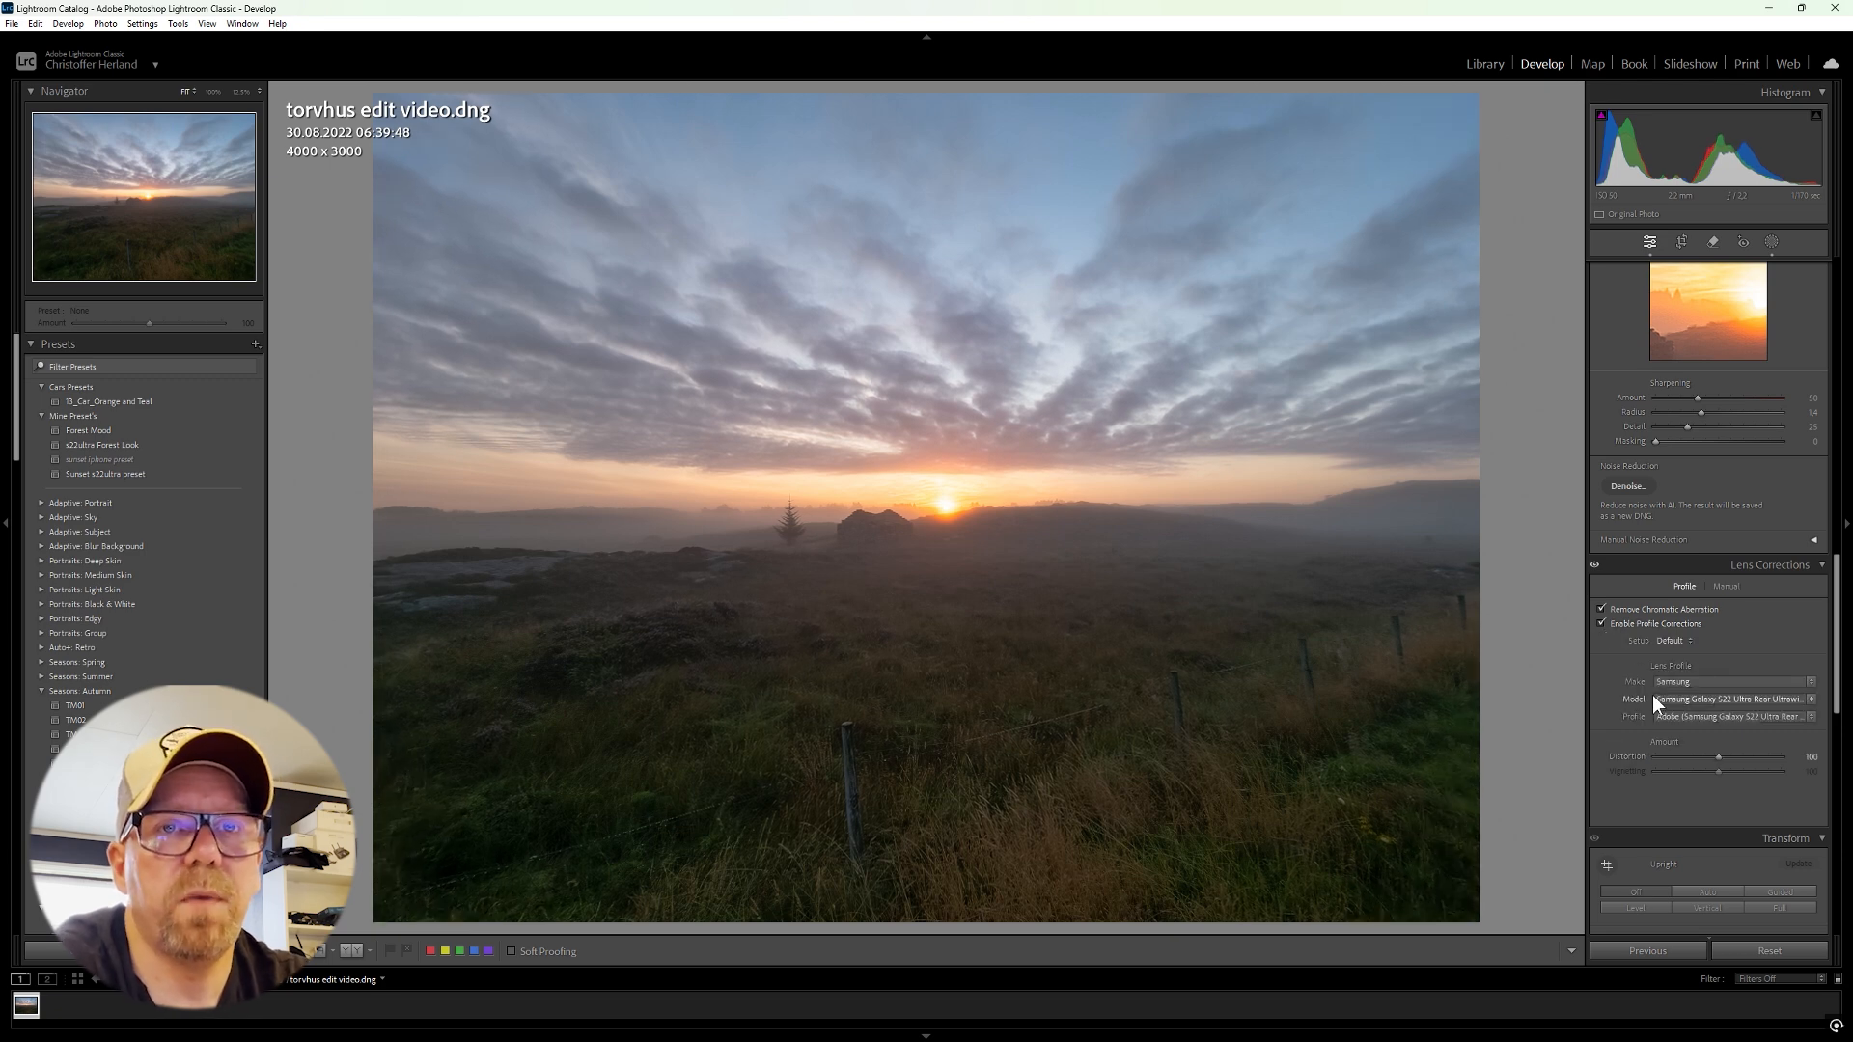
Step: Look over the remaining develop settings from calibration back to the basic adjustments and view the edited photo full screen
scroll(1617, 739, down, 15)
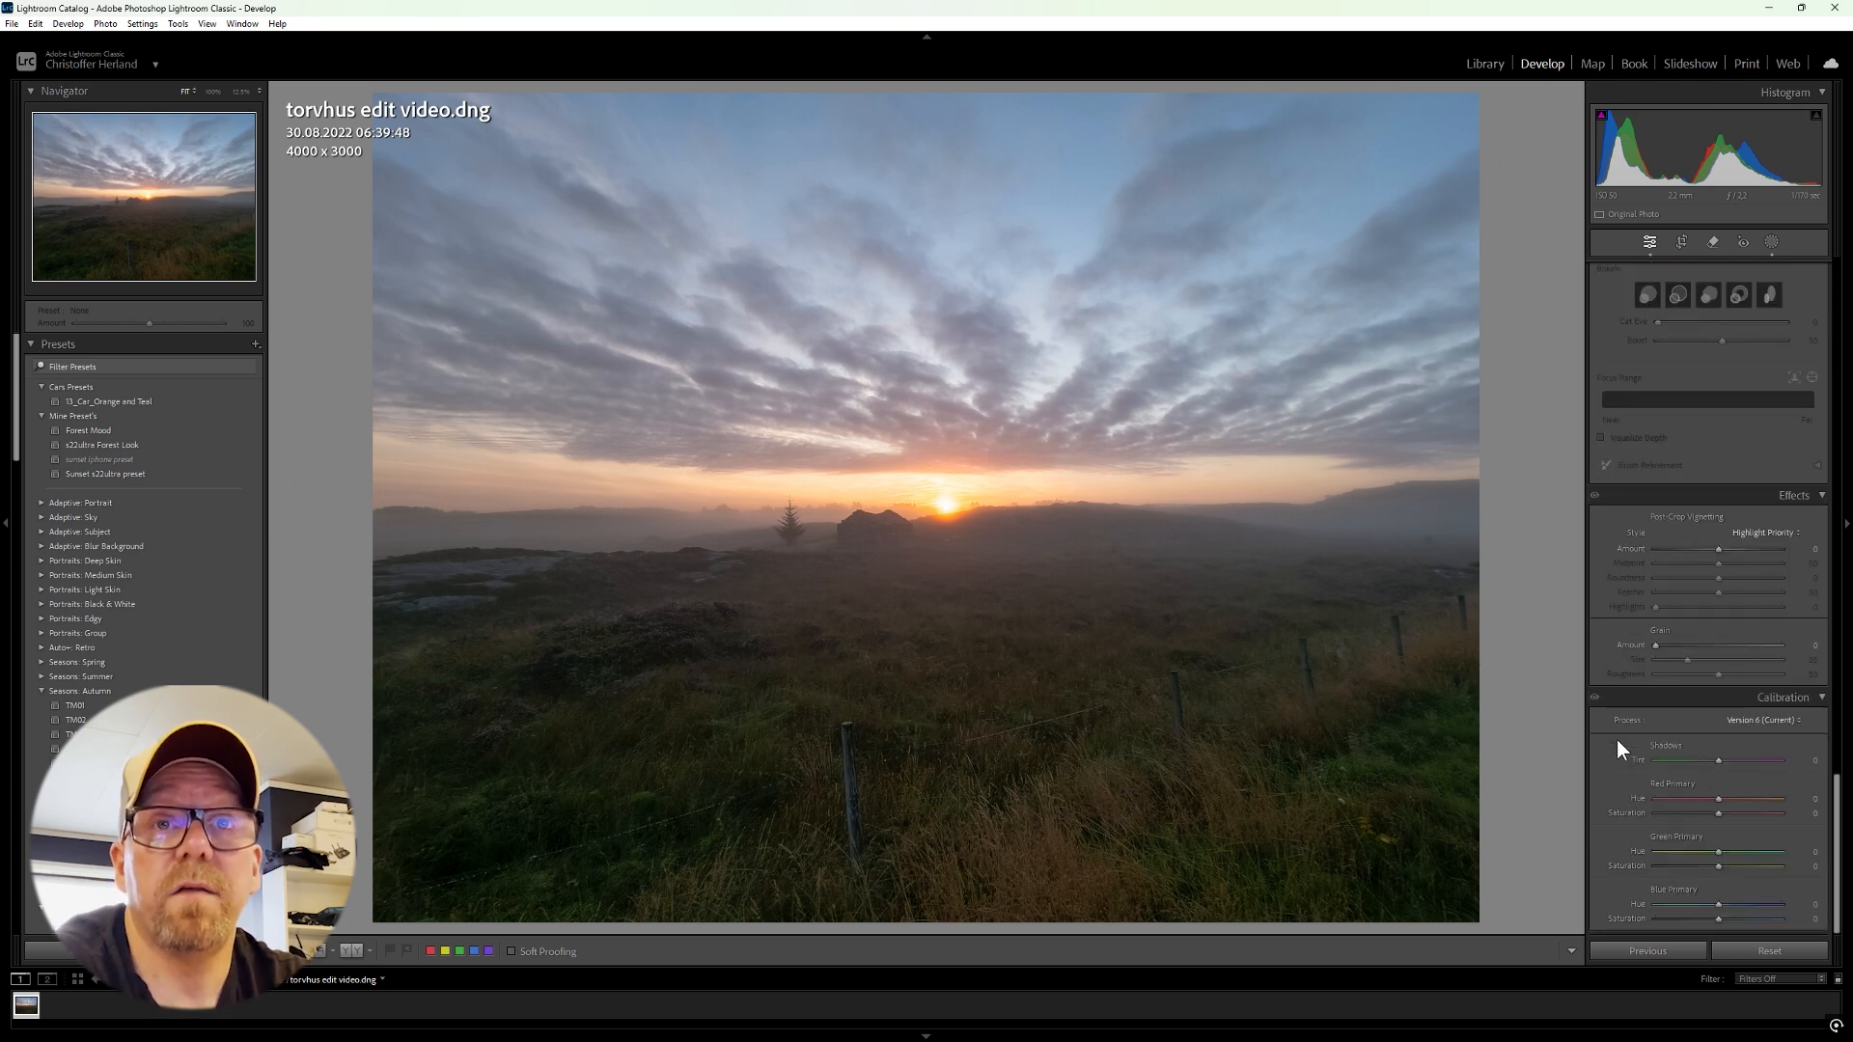
scroll(1617, 739, up, 2)
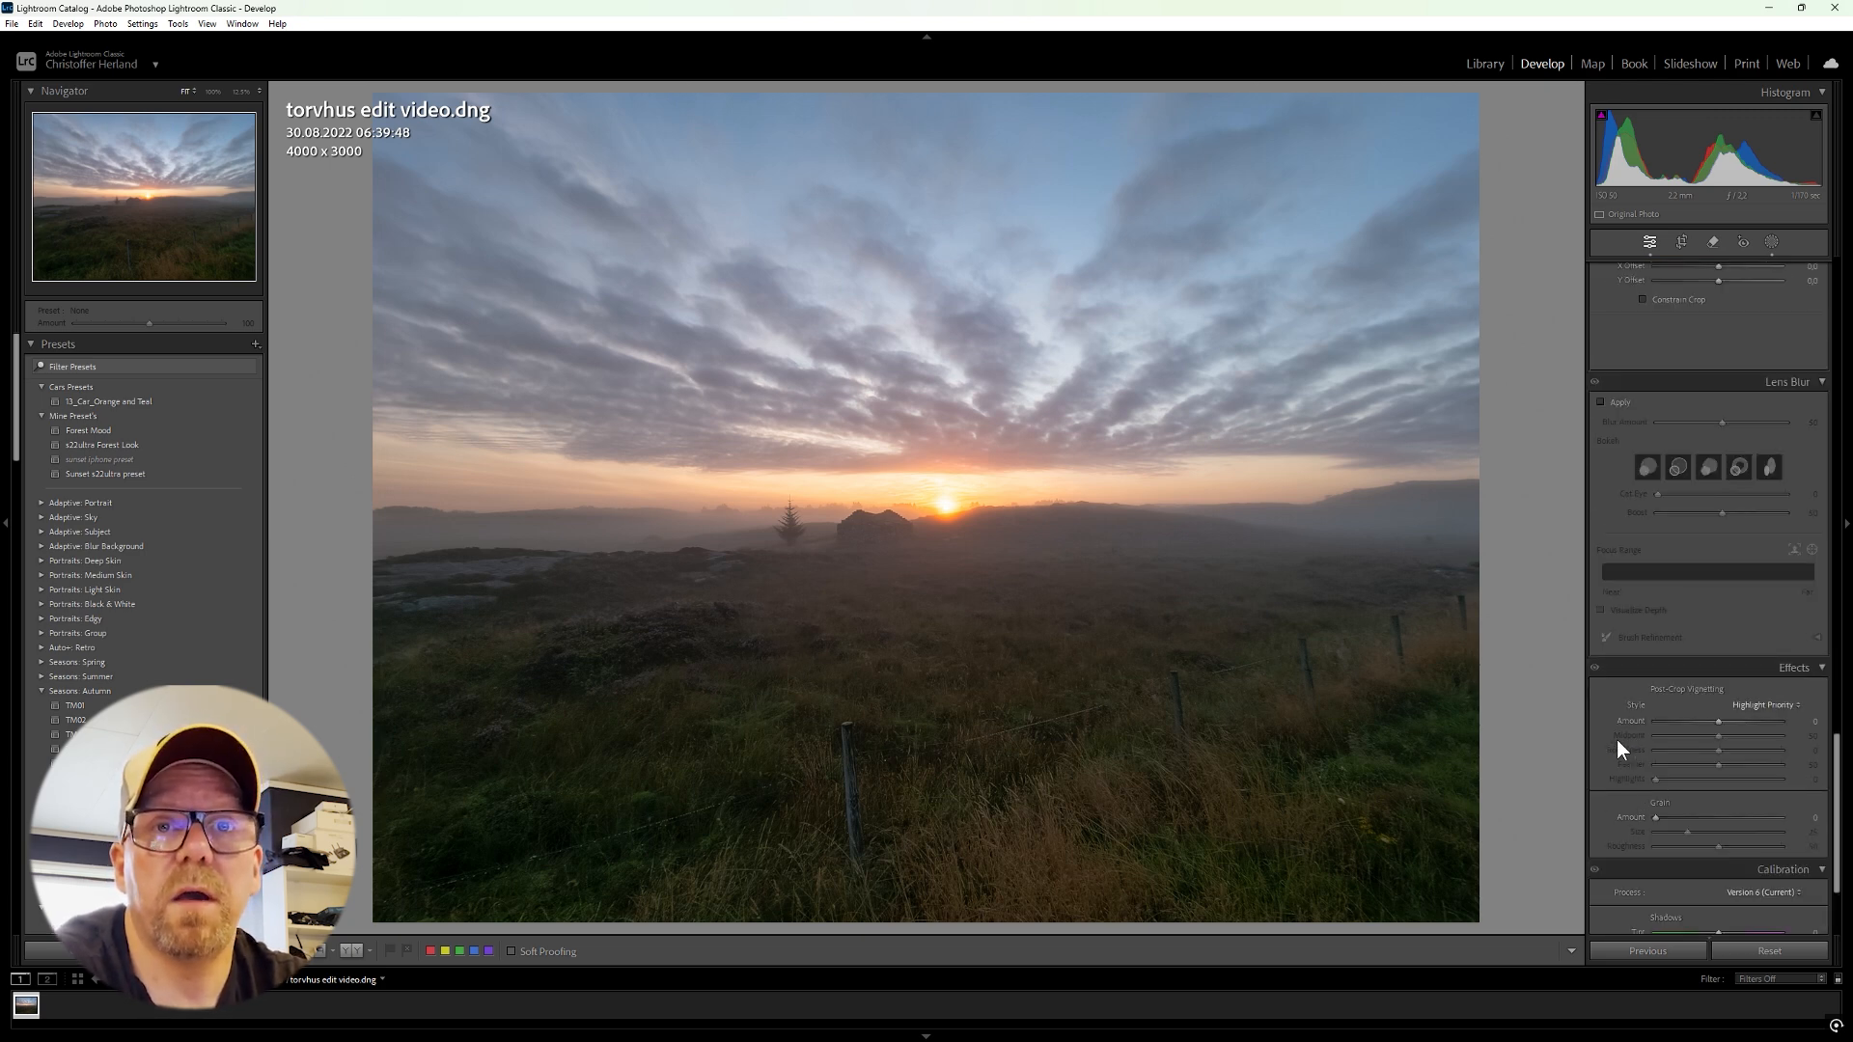
scroll(1617, 739, up, 10)
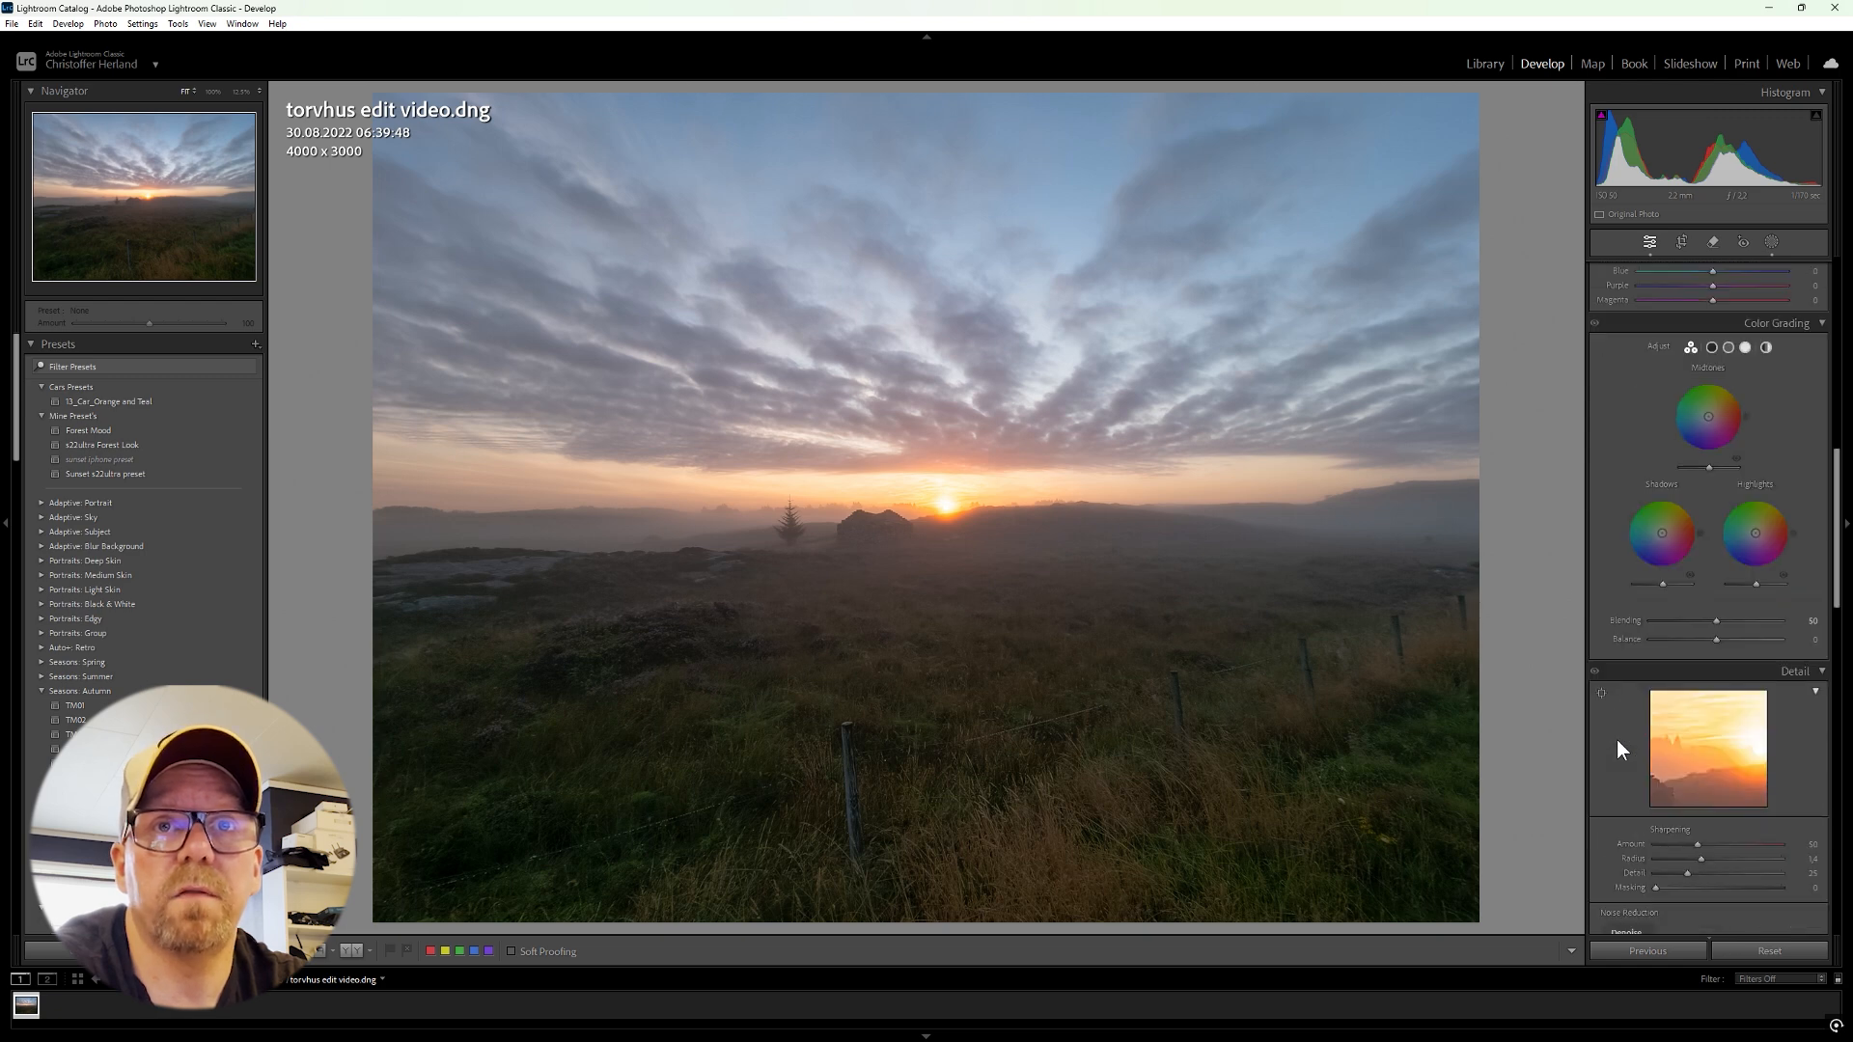
scroll(1617, 739, up, 8)
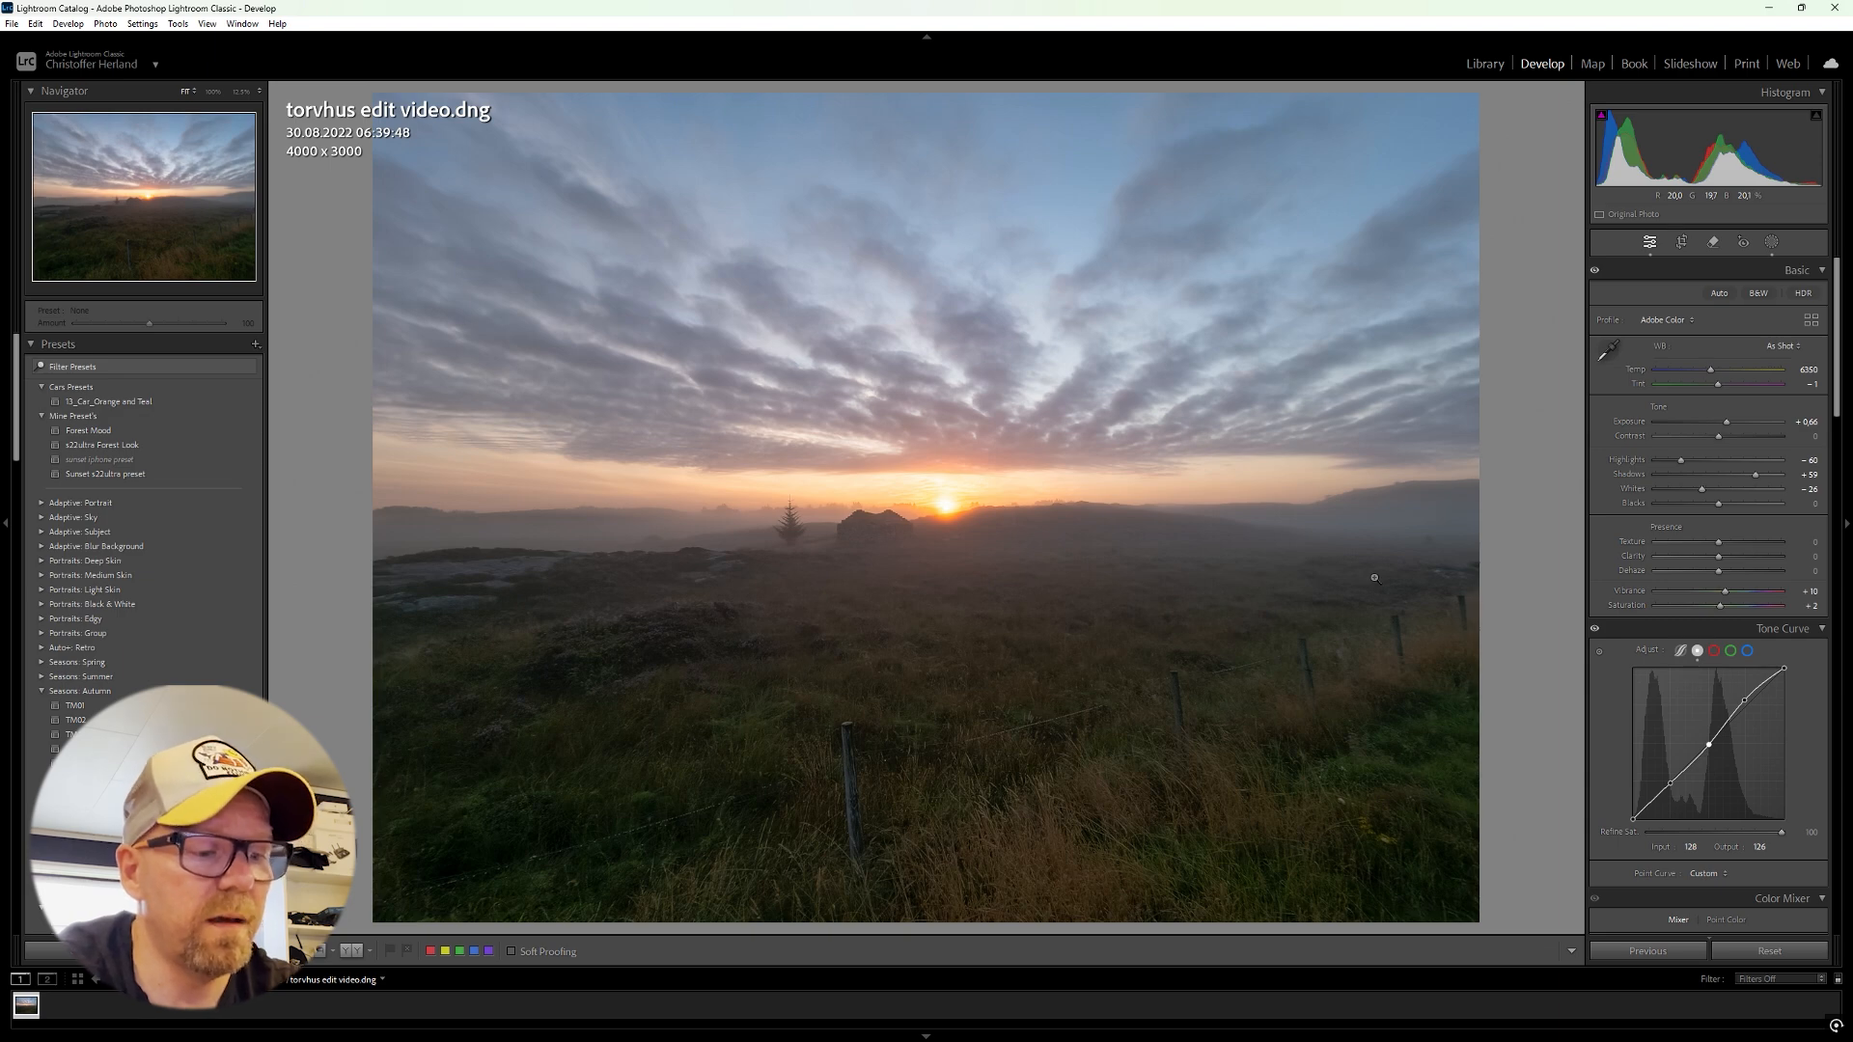
key(f)
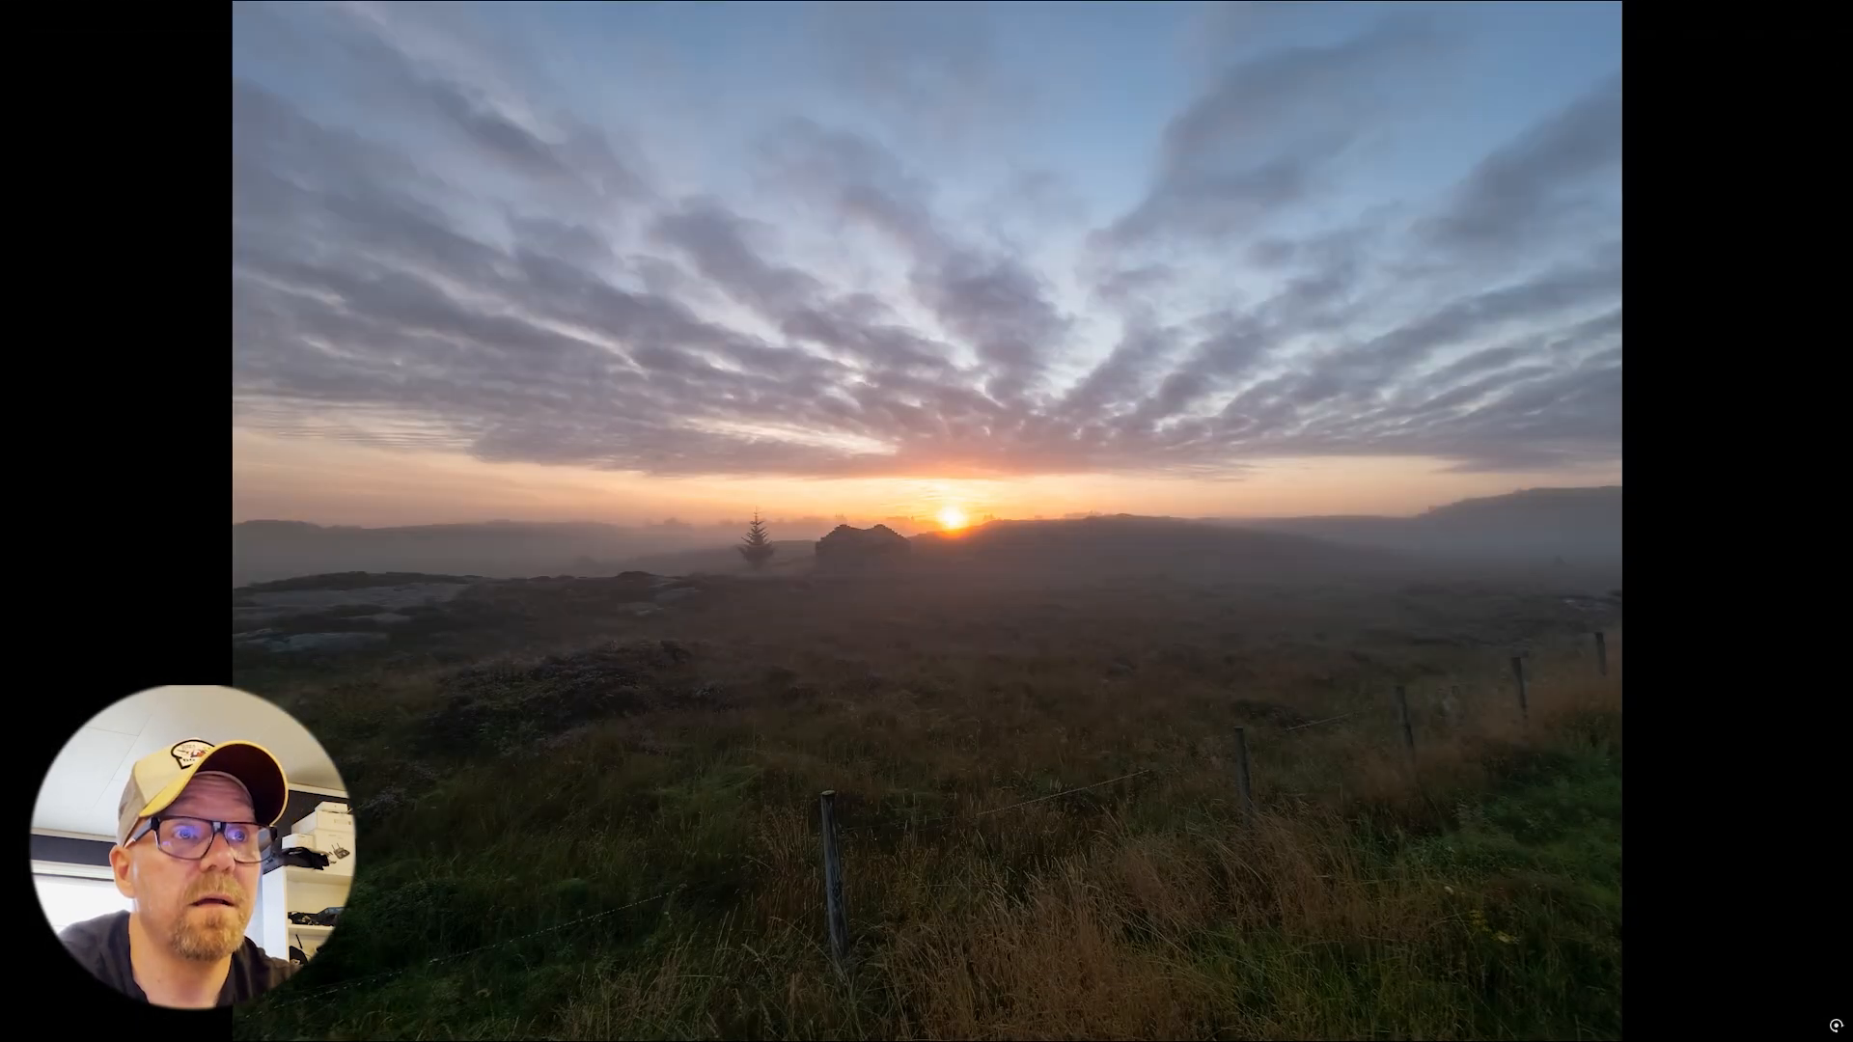